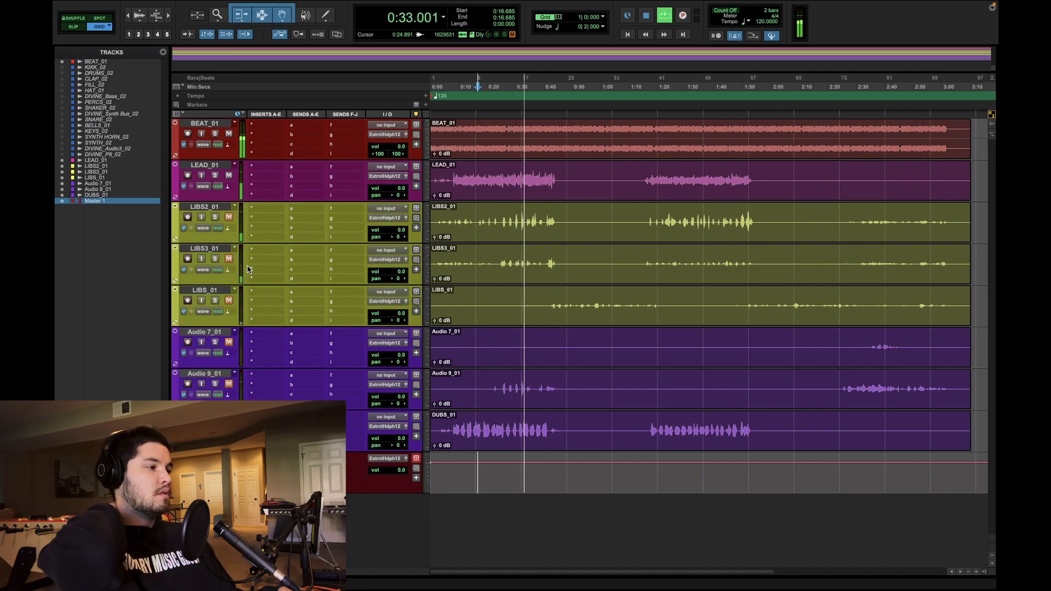
# - Stop playback and return to the start of the session
pyautogui.press('space')
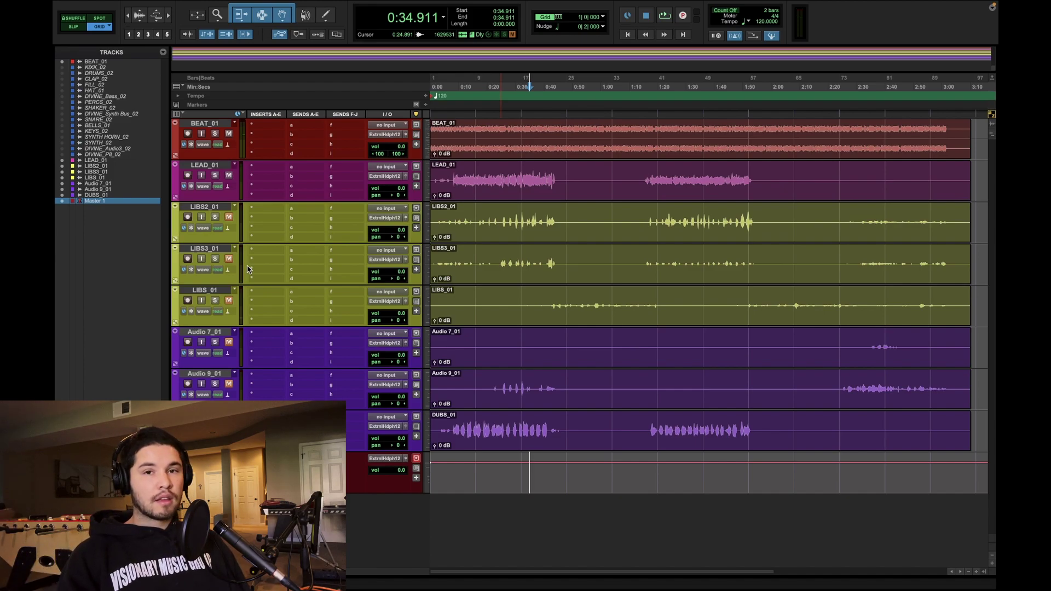
pyautogui.press('Return')
pyautogui.press('super+bracketright')
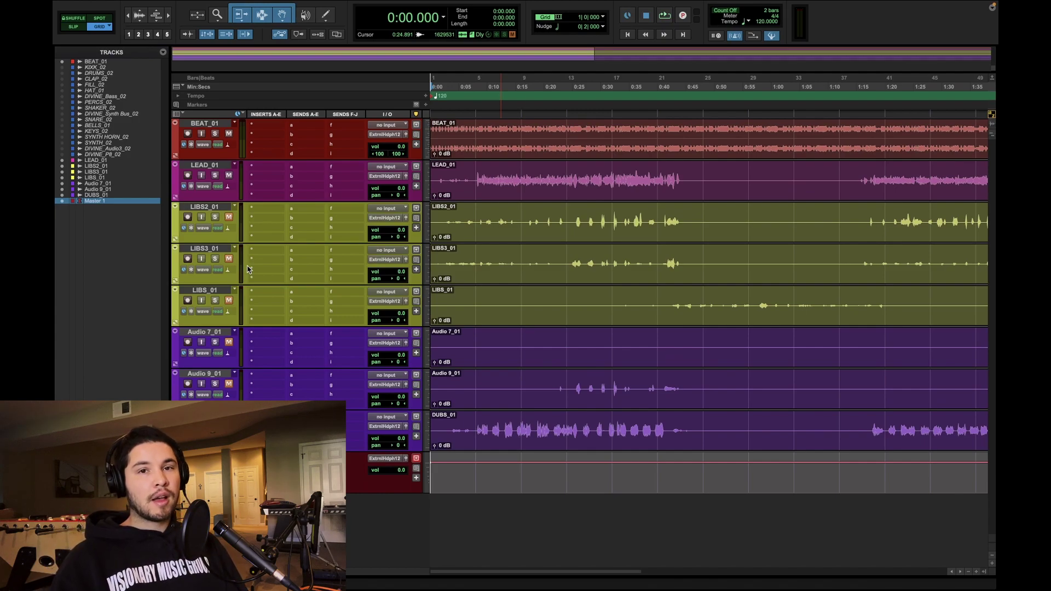
# - Activate HEAT for the session in the mixer, raising its Drive slightly and its Tone further
pyautogui.press('super+equal')
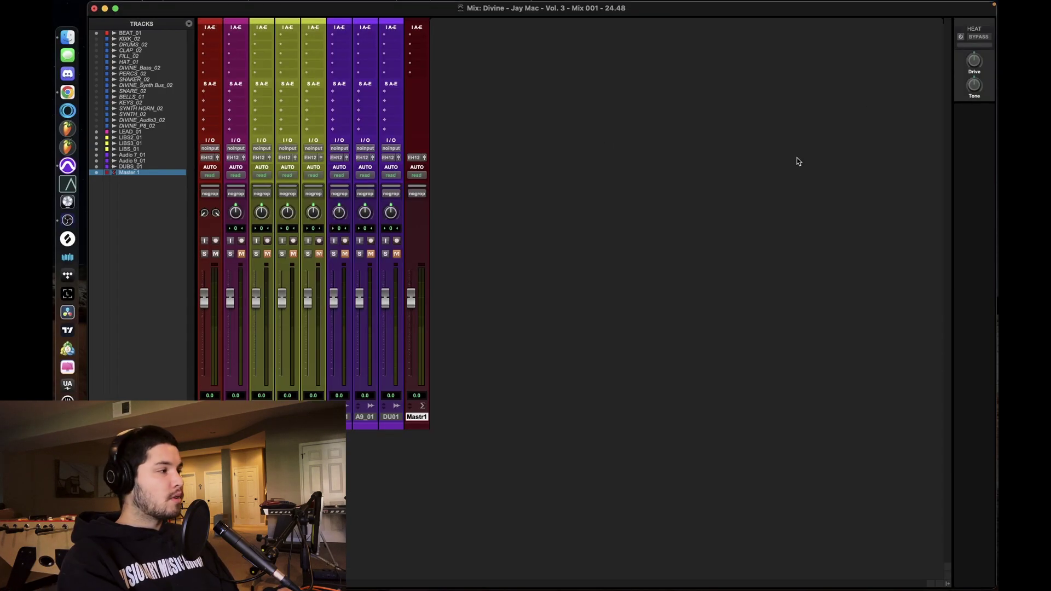
pyautogui.click(326, 7)
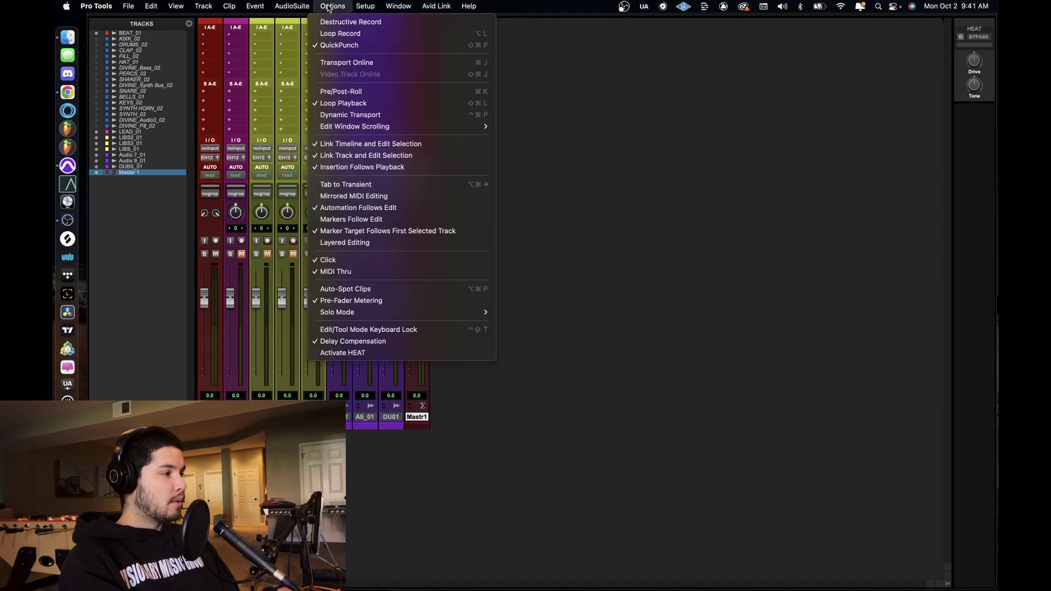
pyautogui.click(339, 353)
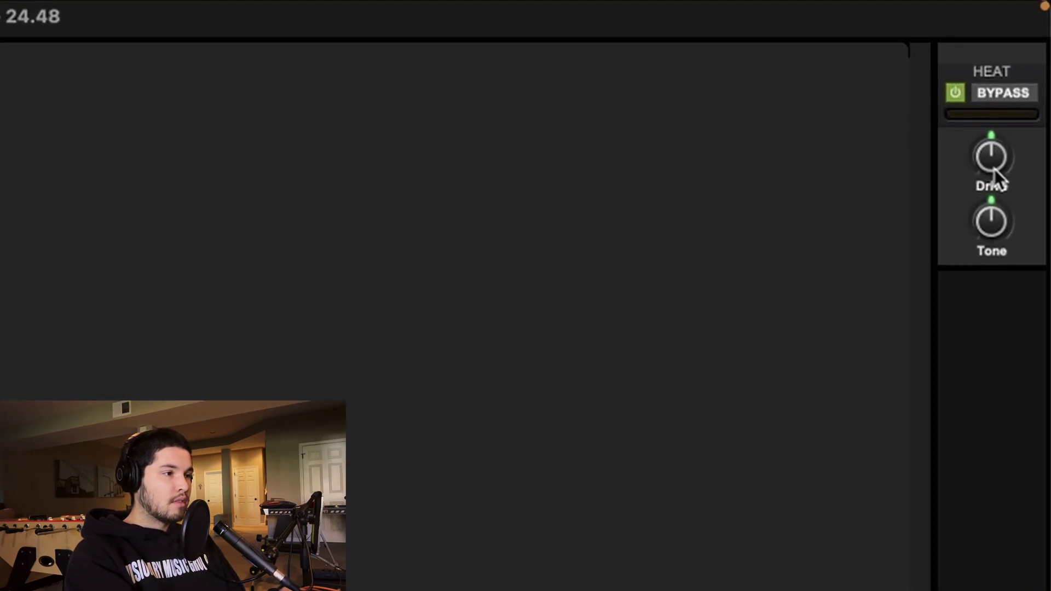
pyautogui.moveTo(993, 155)
pyautogui.mouseDown()
pyautogui.moveTo(992, 202)
pyautogui.moveTo(994, 170)
pyautogui.mouseUp()
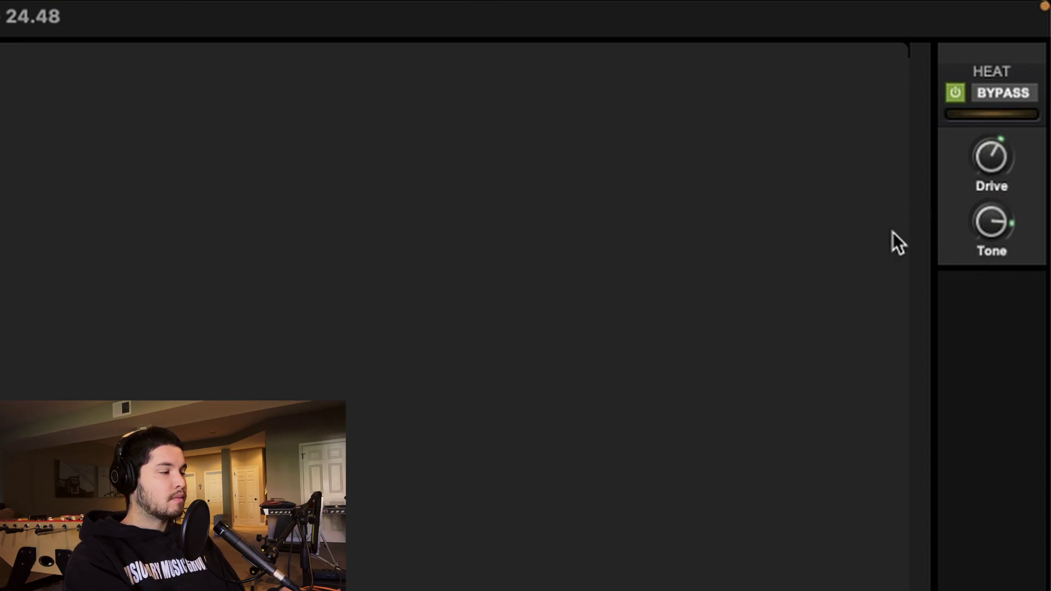
# - Compare the mix with HEAT bypassed and active, leaving HEAT active
pyautogui.click(1014, 92)
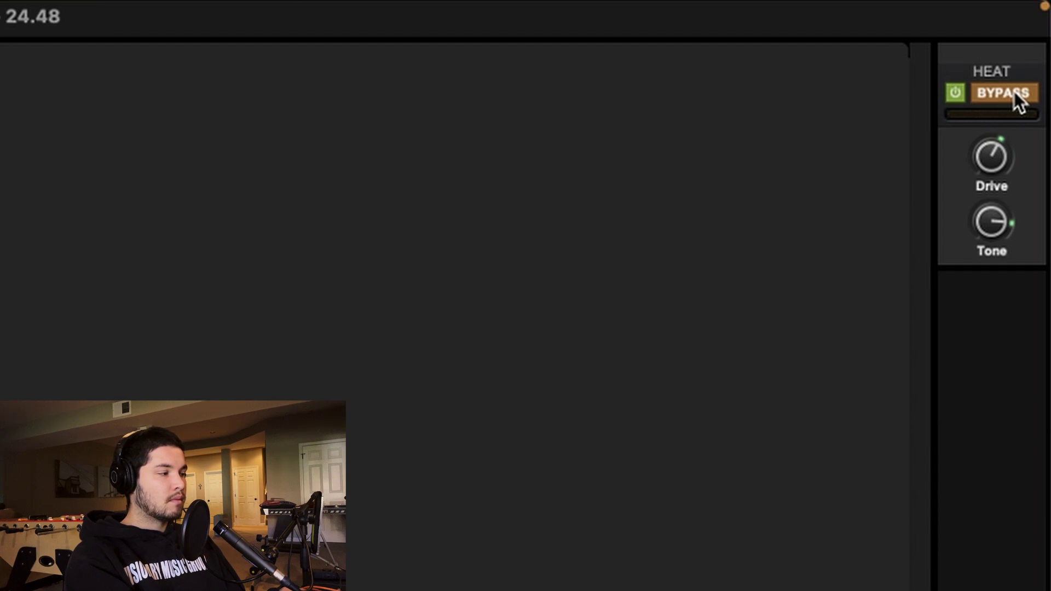
pyautogui.click(1014, 92)
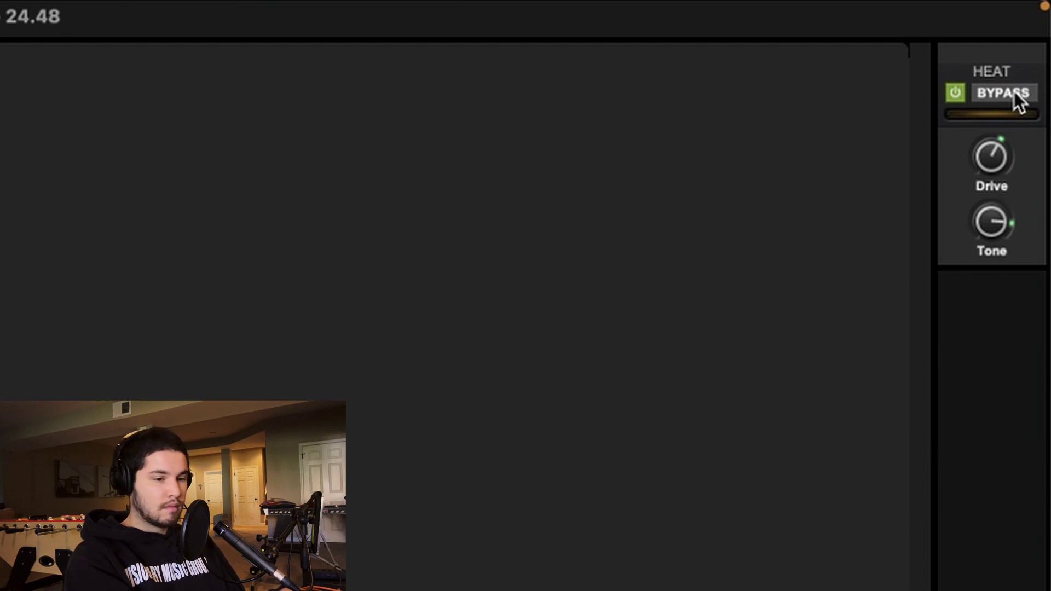
pyautogui.click(1014, 92)
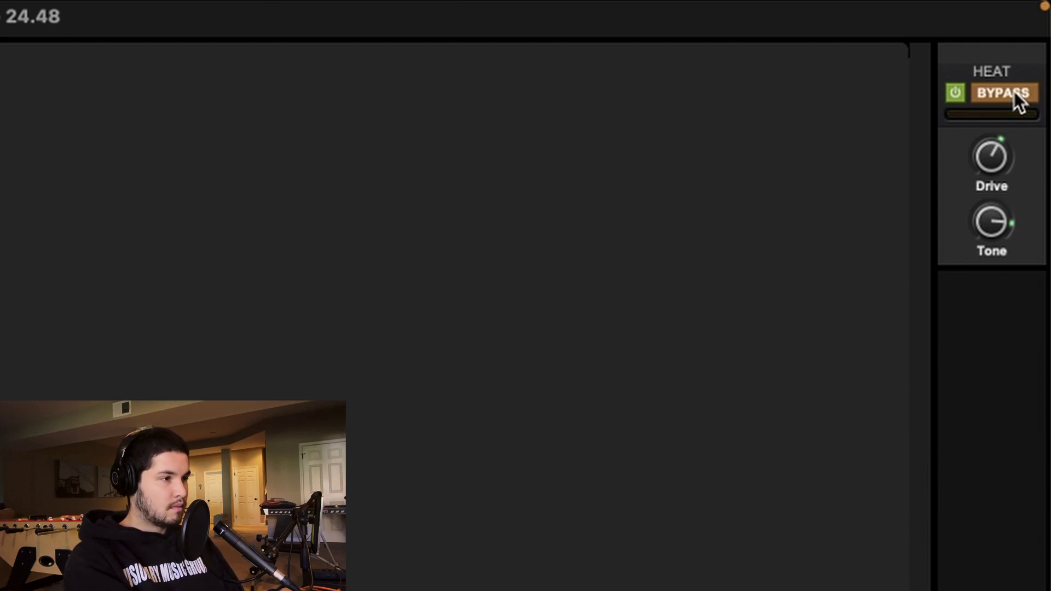
pyautogui.click(1014, 92)
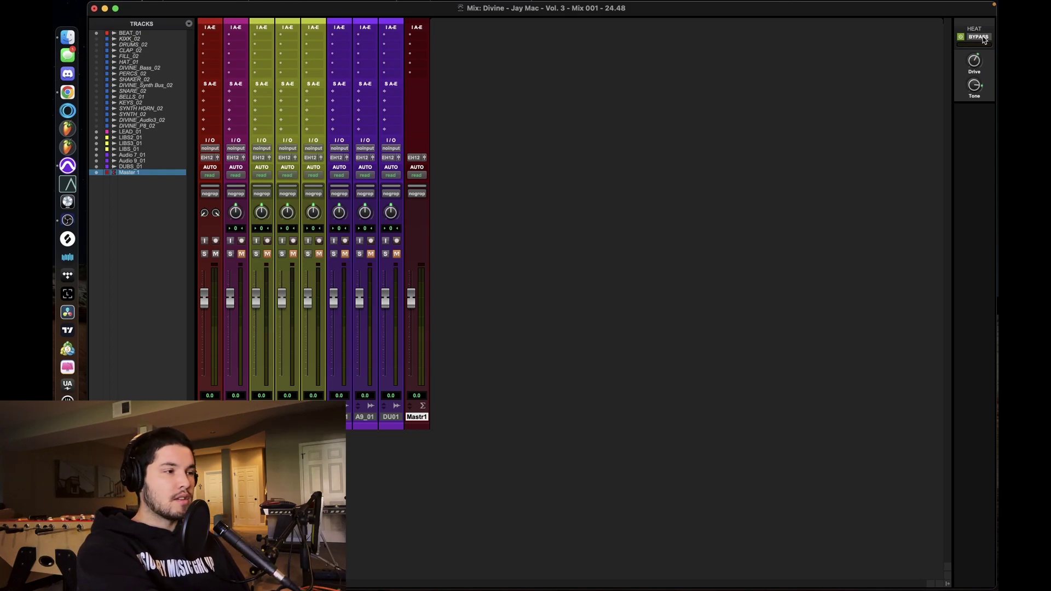
# - Return to the edit view and insert the UADx API 2500 Bus Compressor (stereo) on the BEAT_01 track
pyautogui.press('super+equal')
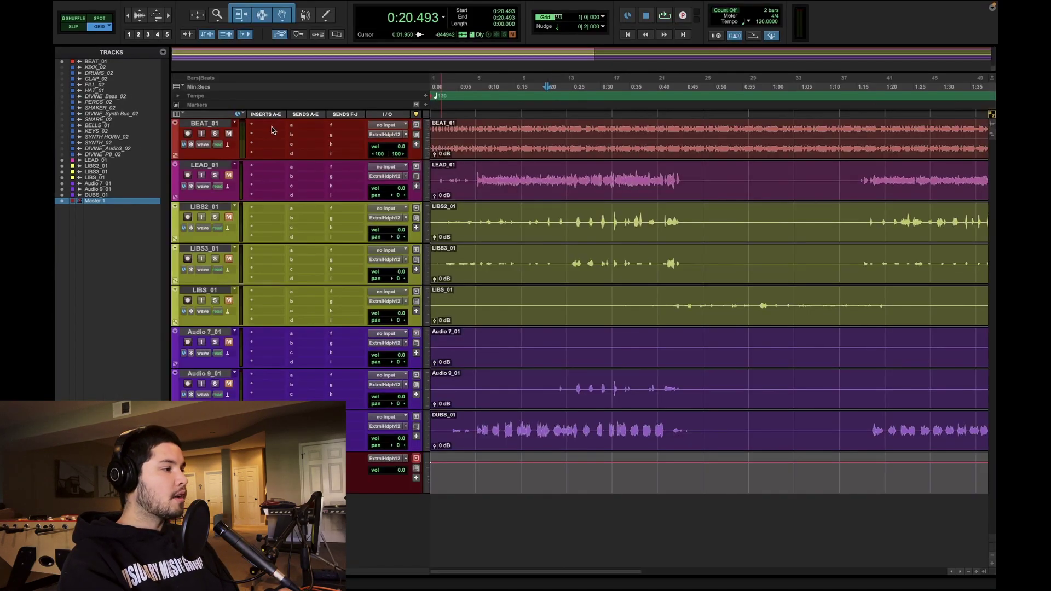
pyautogui.click(275, 125)
pyautogui.press('Escape')
pyautogui.press('Return')
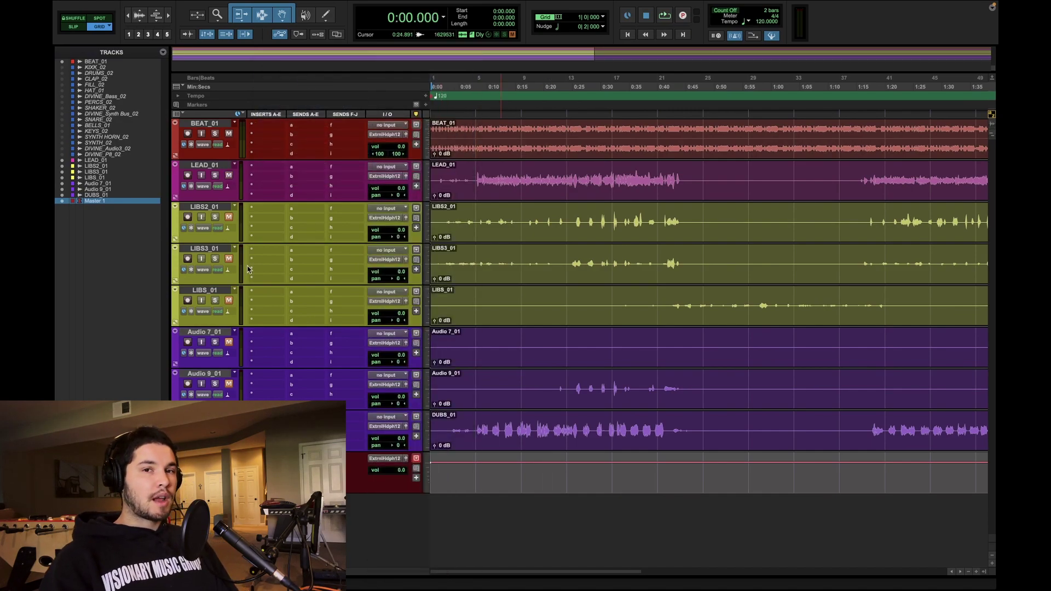
pyautogui.click(268, 125)
pyautogui.write('uad')
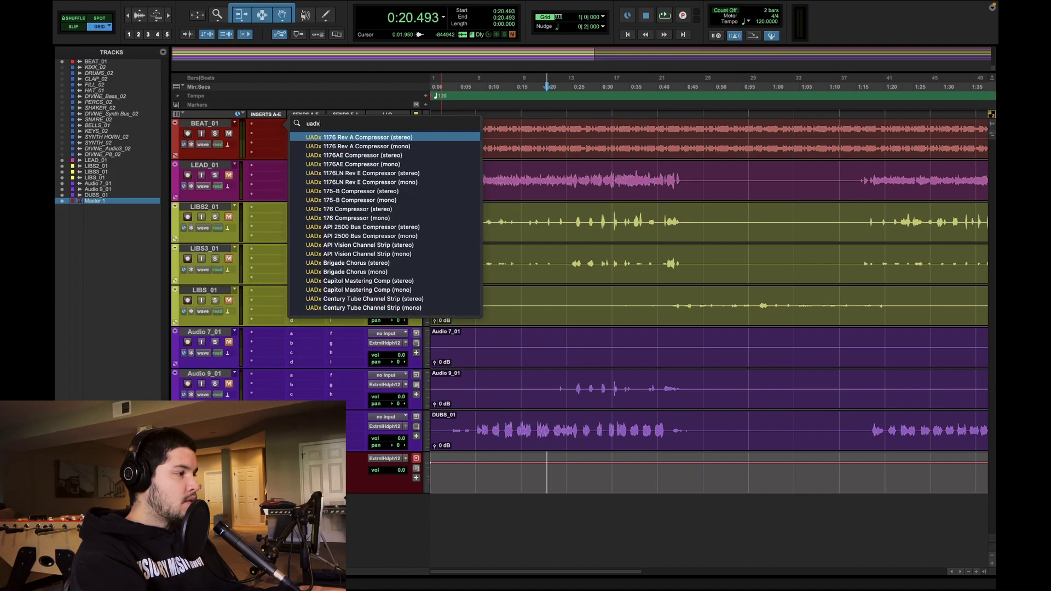
pyautogui.press('Return')
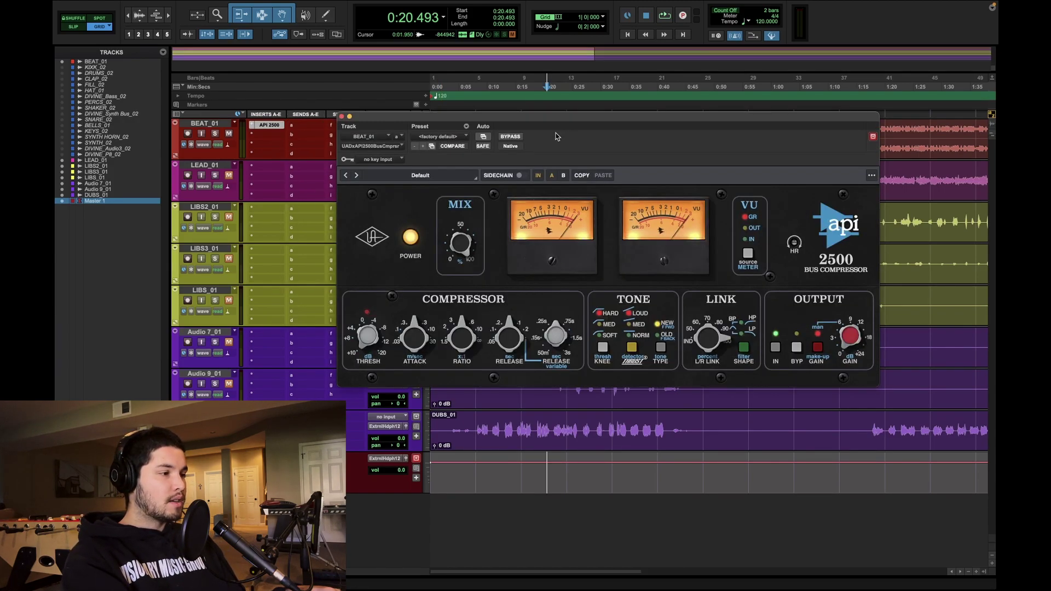
# - During playback, set the API 2500 to 30 ms attack, 2:1 ratio and 0.05 s release, and compare it powered off and on
pyautogui.press('space')
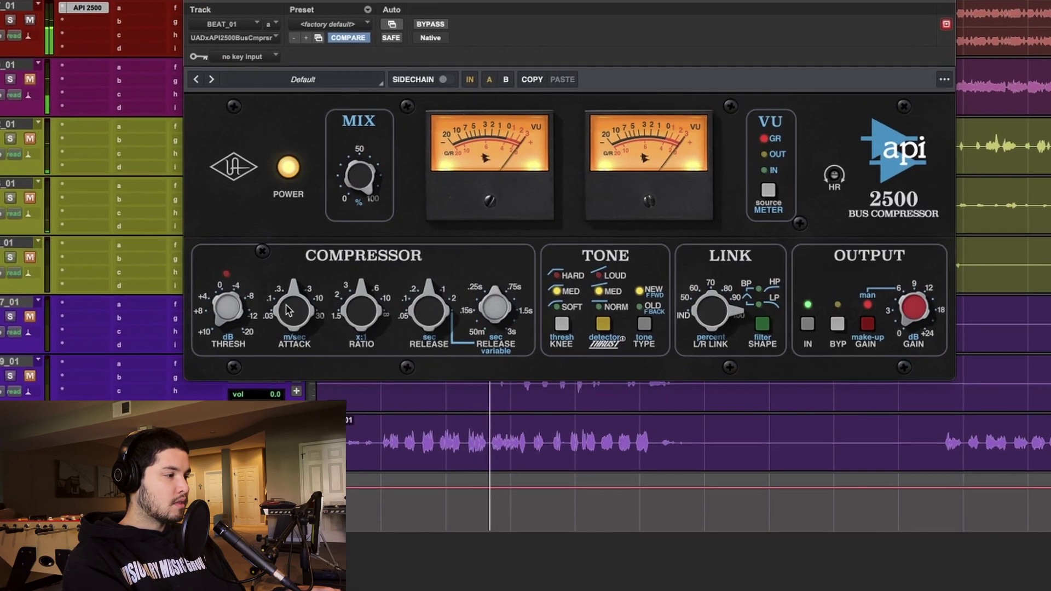
pyautogui.moveTo(287, 311); pyautogui.dragTo(284, 342)
pyautogui.moveTo(354, 313); pyautogui.dragTo(346, 351)
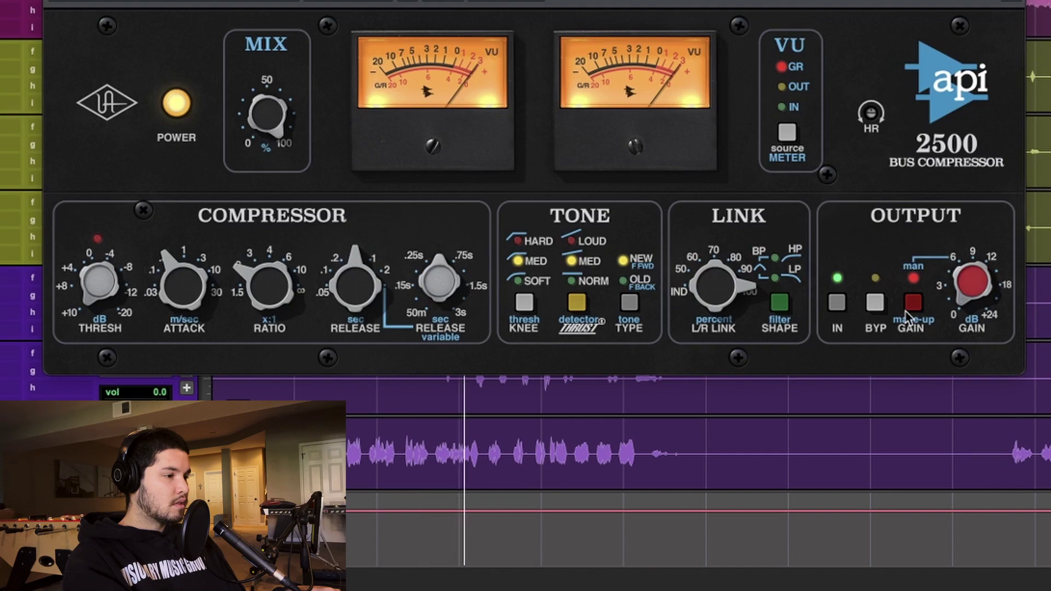
pyautogui.moveTo(198, 306); pyautogui.dragTo(204, 169)
pyautogui.moveTo(364, 298); pyautogui.dragTo(22, 394)
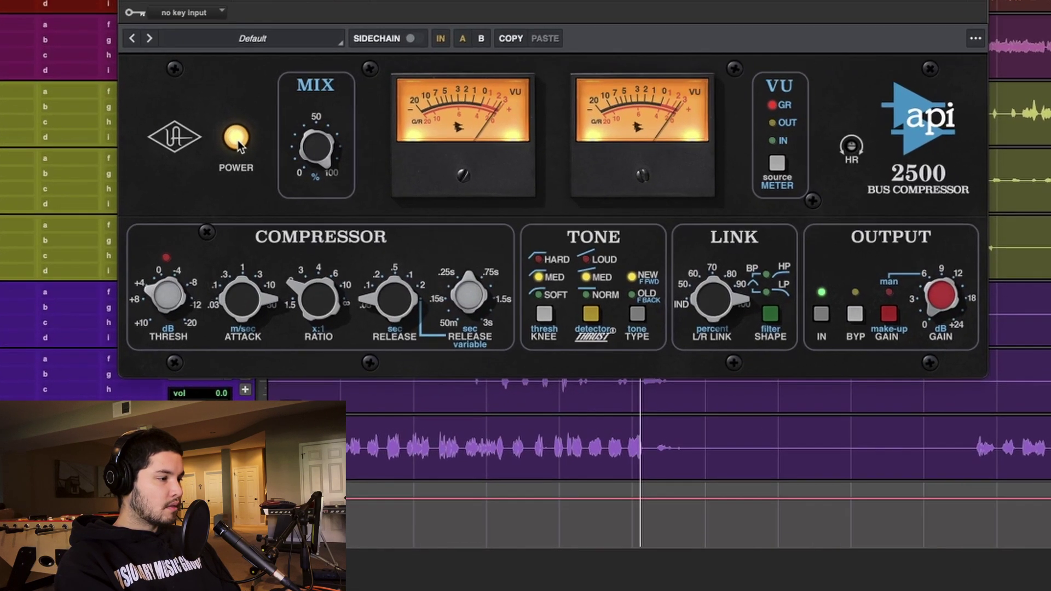
pyautogui.click(412, 239)
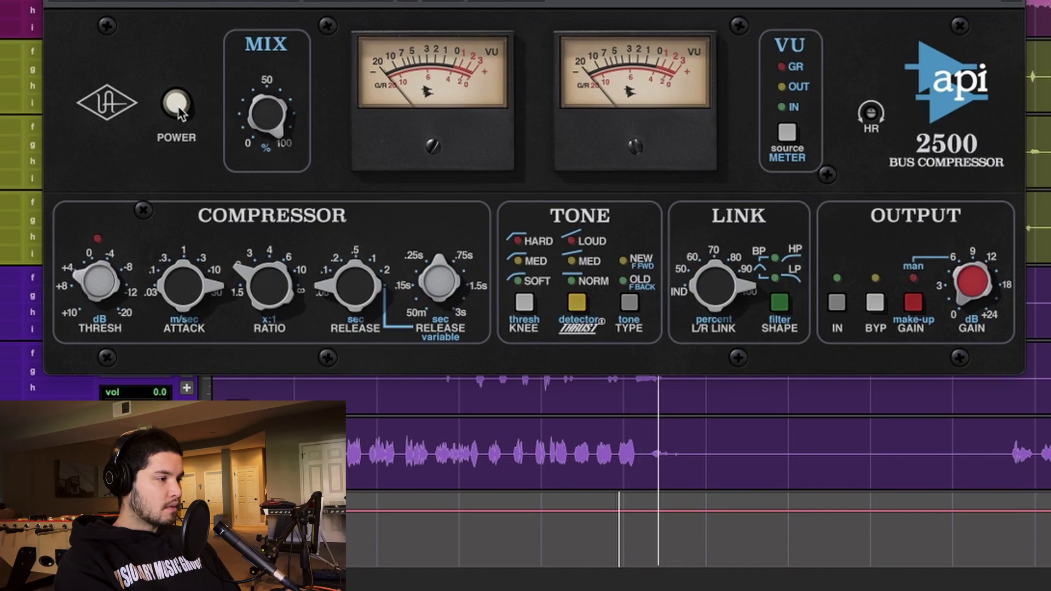
pyautogui.click(177, 107)
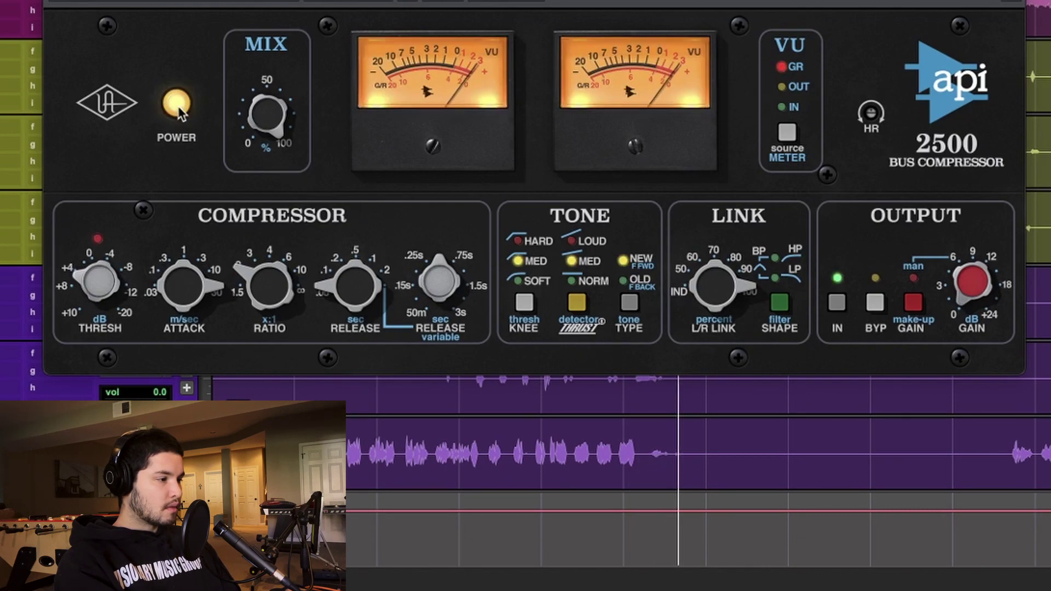
# - Try the compressor's Old tone type, restore New, set the threshold knee to Soft and close the plug-in
pyautogui.click(629, 278)
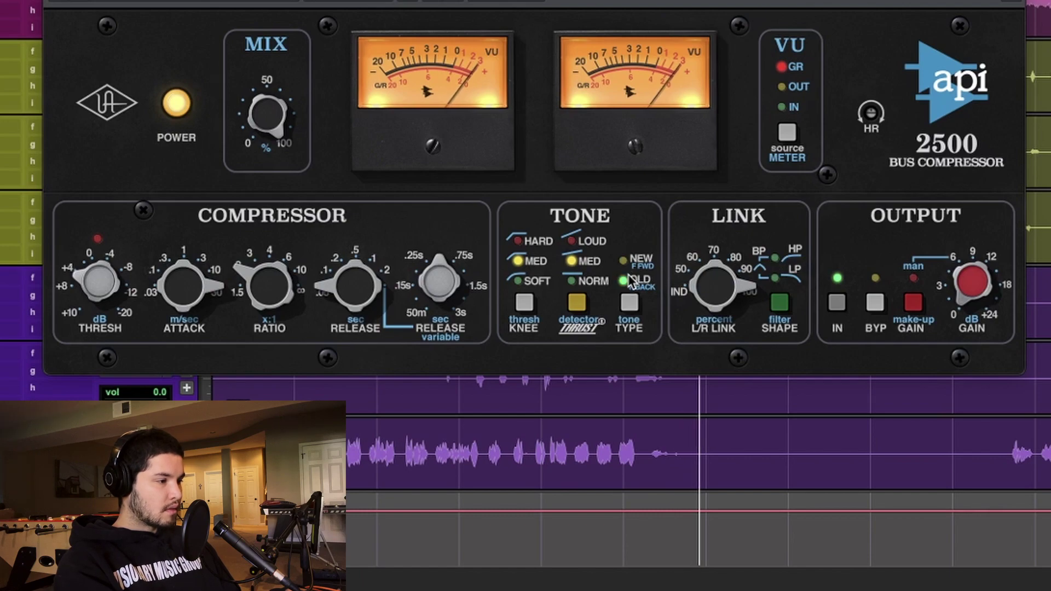
pyautogui.click(629, 260)
pyautogui.click(533, 281)
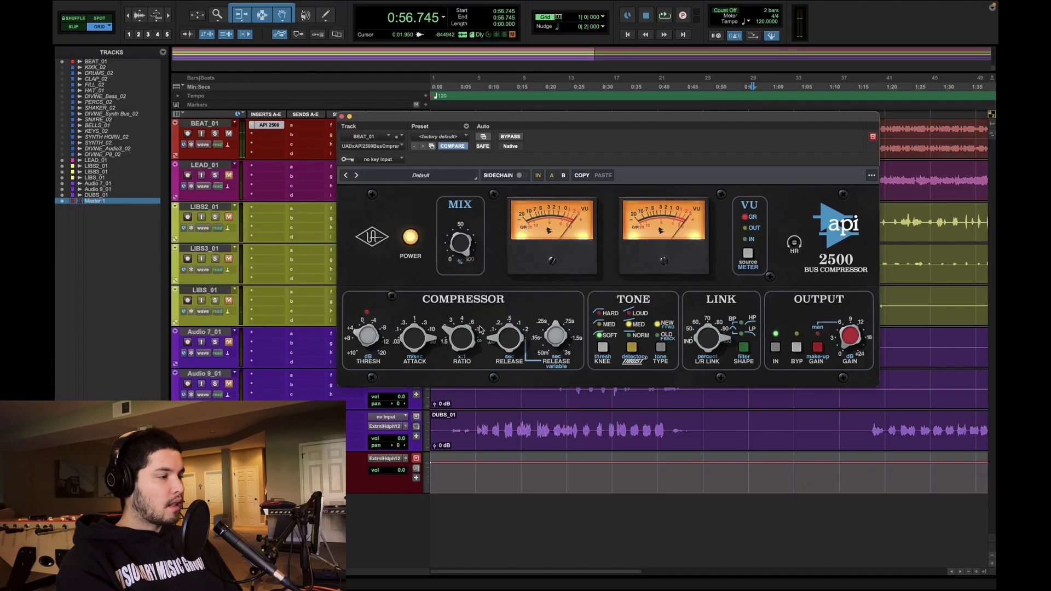
pyautogui.click(341, 116)
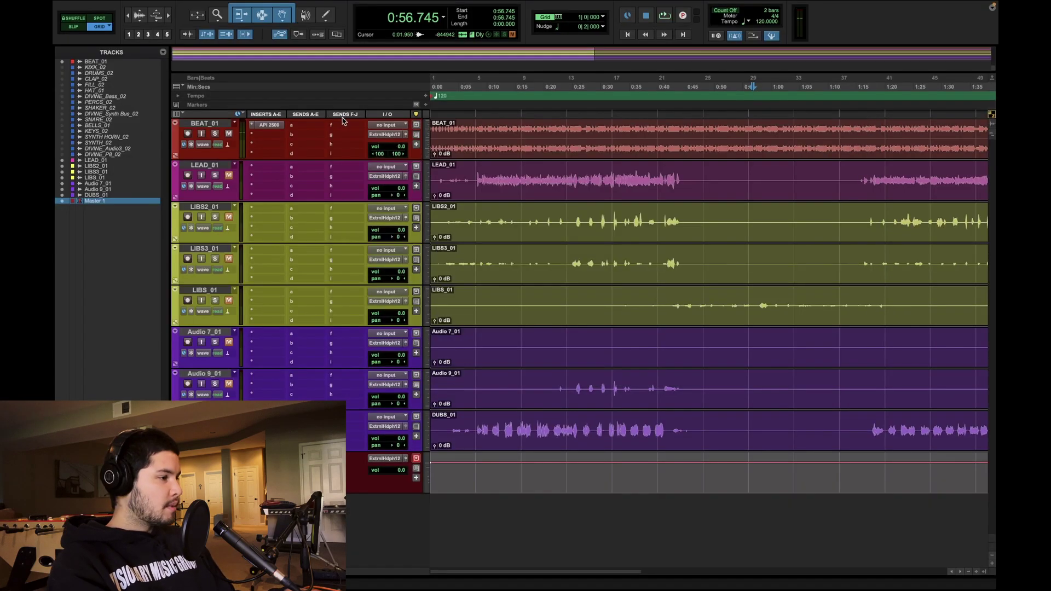
# - Play the LEAD_01 vocal with the beat from 0:08 to check their balance
pyautogui.click(477, 175)
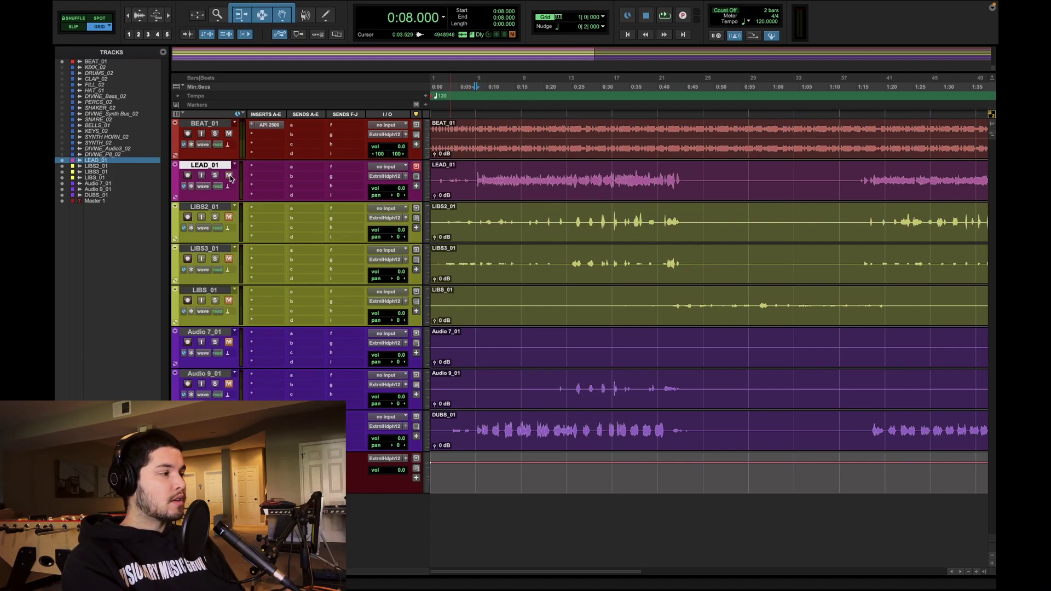
pyautogui.press('space')
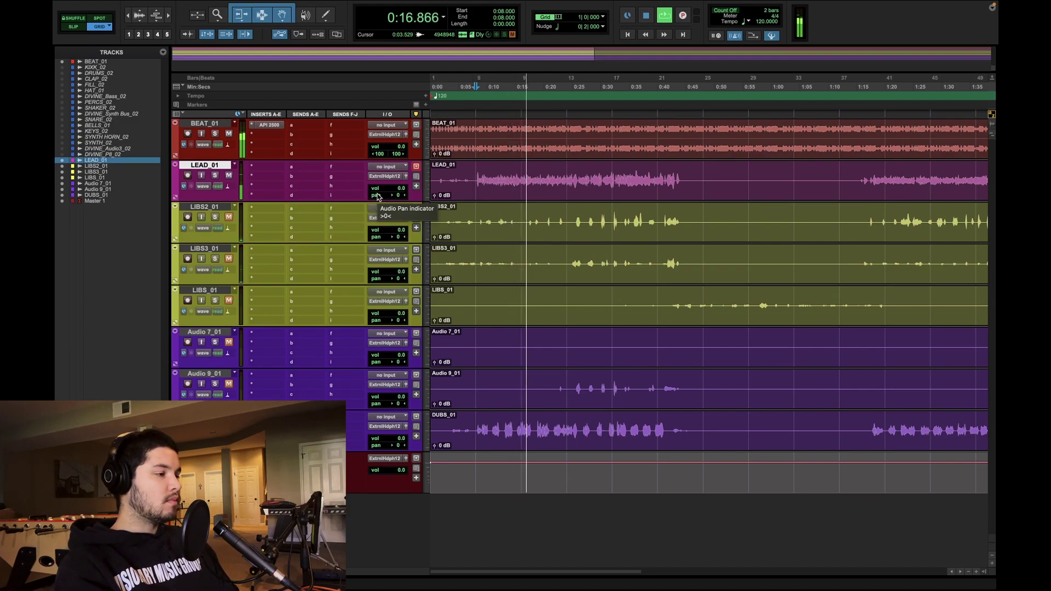
pyautogui.press('space')
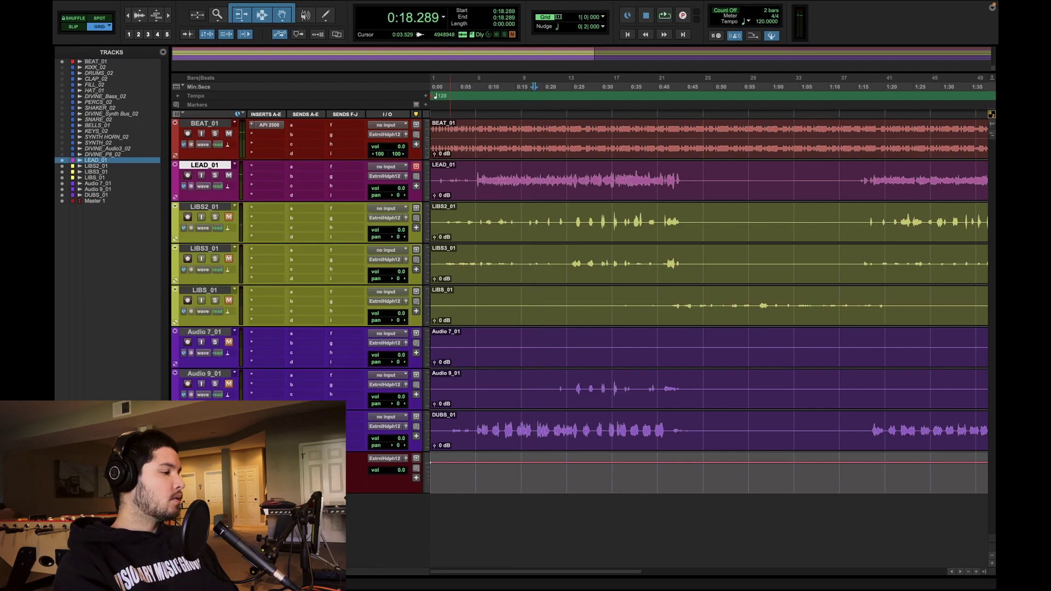
# - Move the DUBS_01 track directly below LEAD_01, then select the Audio 9_01 and Audio 7_01 tracks
pyautogui.moveTo(205, 415); pyautogui.dragTo(219, 233)
pyautogui.press('super+bracketleft')
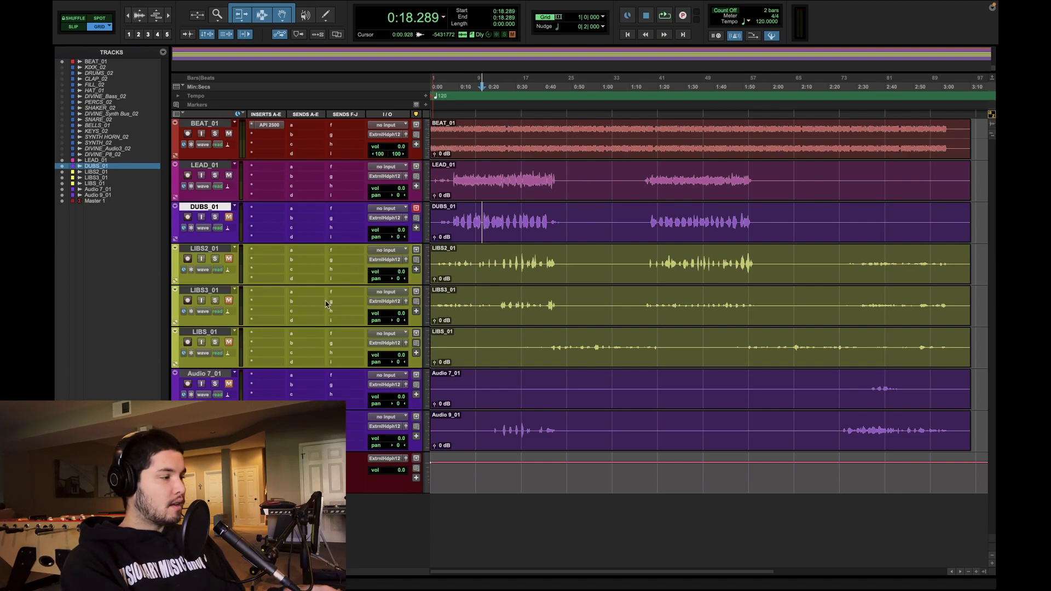
pyautogui.click(204, 414)
pyautogui.keyDown('shift'); pyautogui.click(216, 374); pyautogui.keyUp('shift')
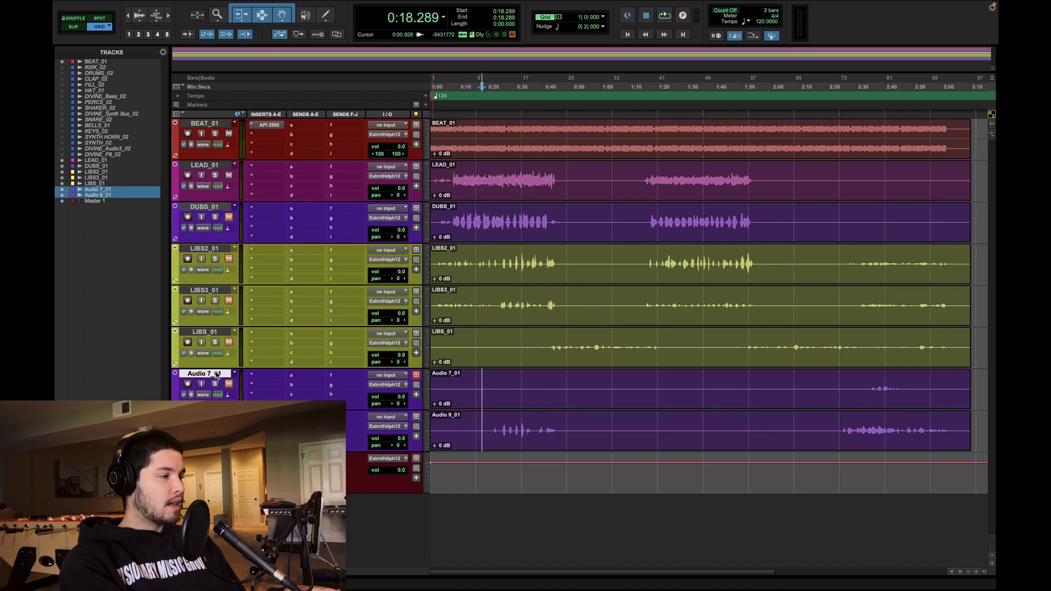
# - Insert the DeEsser (mono) on LEAD_01 and lower its threshold to about -28 during playback
pyautogui.click(219, 165)
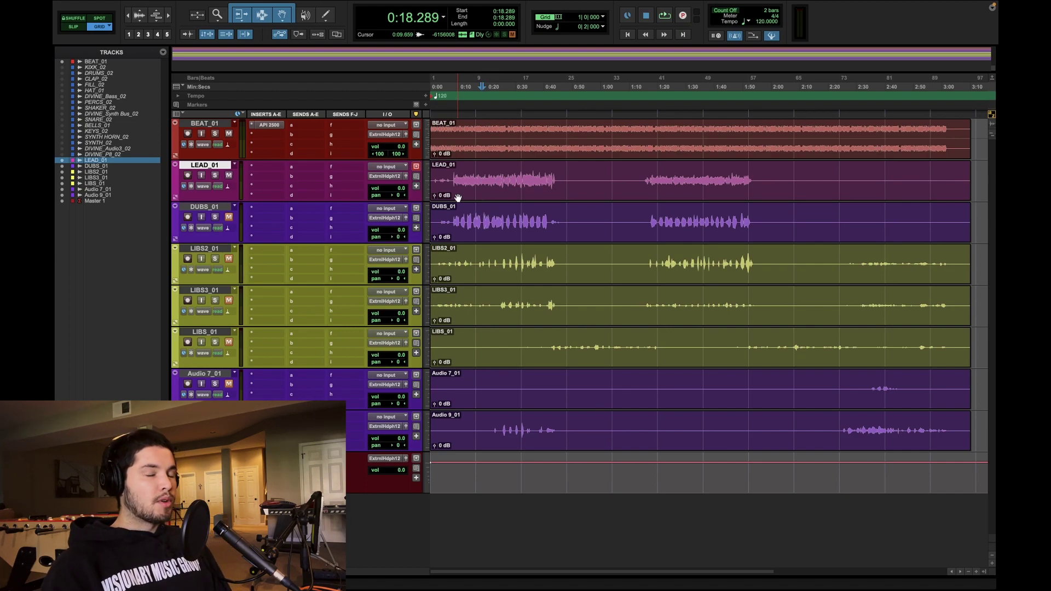
pyautogui.click(273, 171)
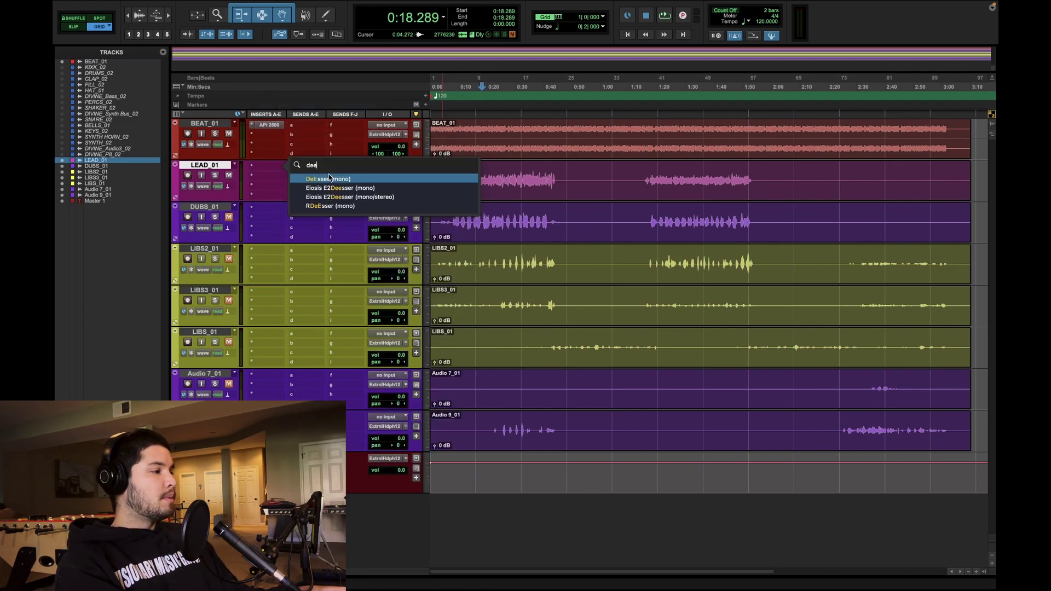
pyautogui.press('Return')
pyautogui.moveTo(458, 141); pyautogui.dragTo(386, 138)
pyautogui.press('t')
pyautogui.press('t')
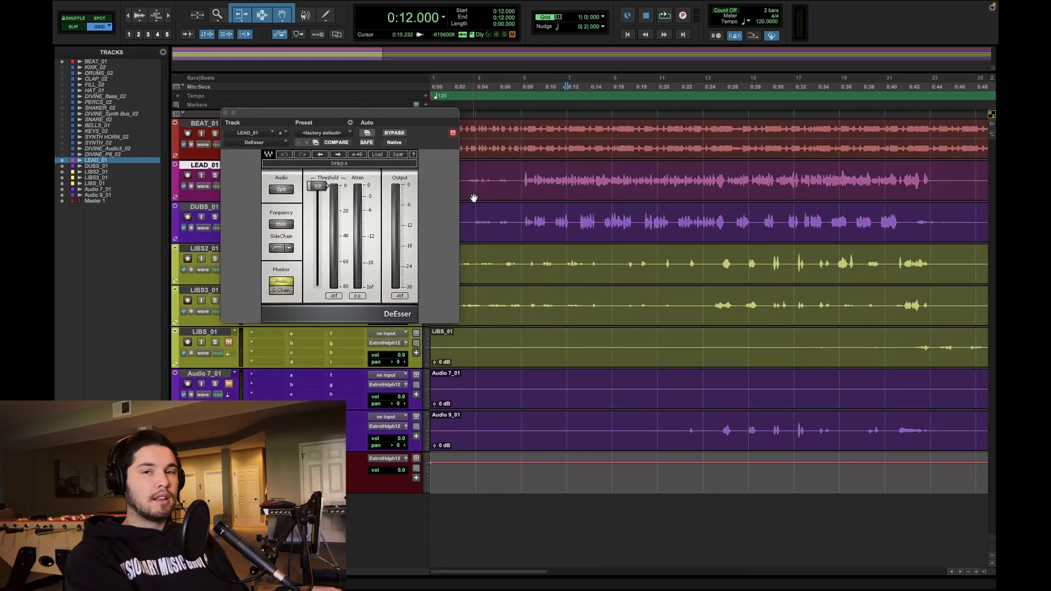
pyautogui.press('space')
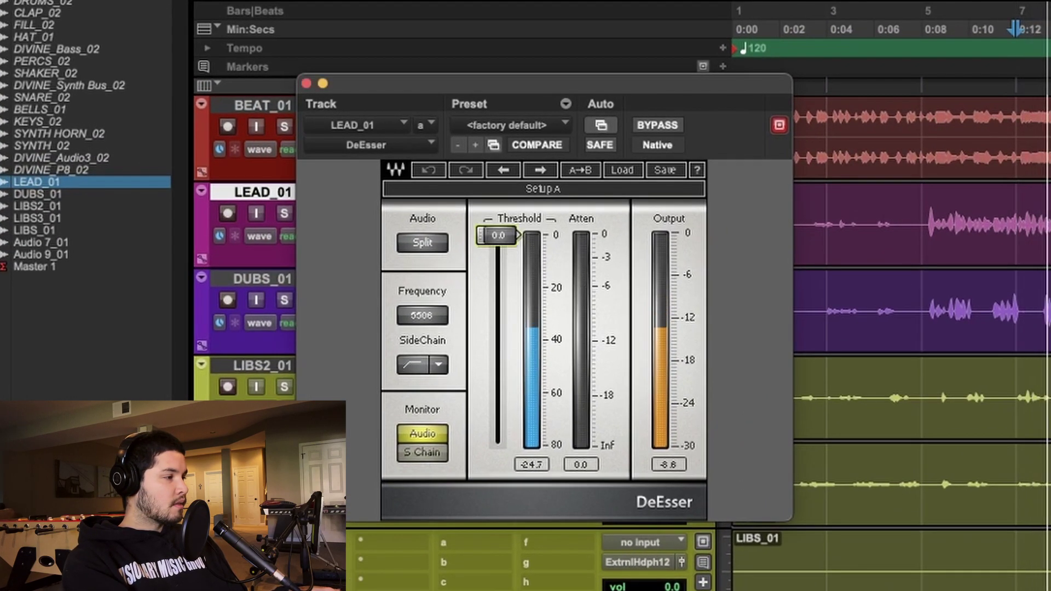
pyautogui.moveTo(497, 236); pyautogui.dragTo(497, 309)
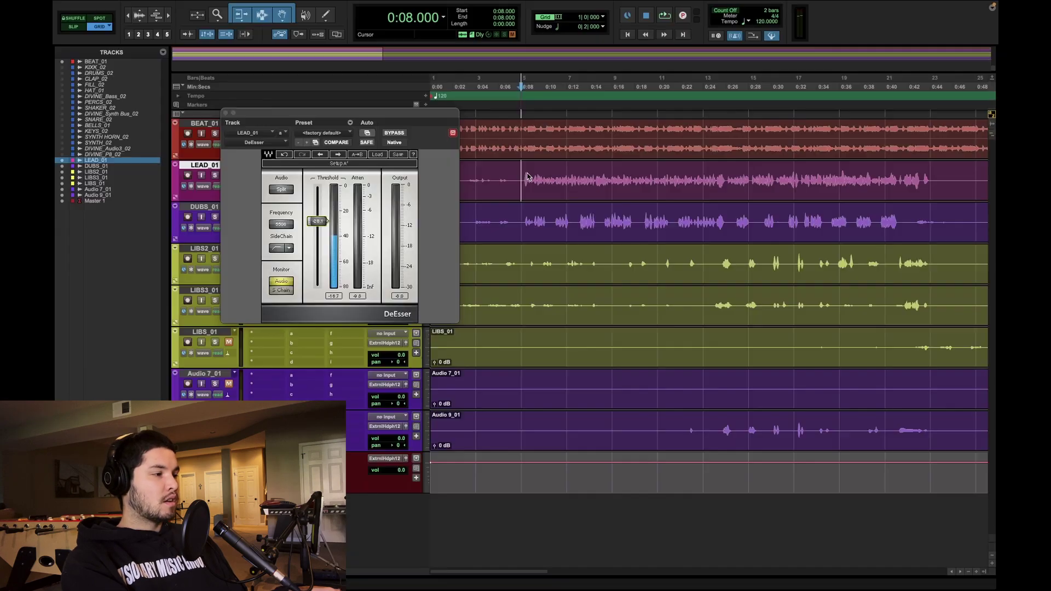
# - Select 0:08 to 0:44 on LEAD_01 for playback and add the UADx Neve 1073 Preamp and EQ, lowering its fader to about -7 dB
pyautogui.moveTo(927, 207)
pyautogui.mouseDown()
pyautogui.moveTo(769, 186)
pyautogui.moveTo(931, 189)
pyautogui.mouseUp()
pyautogui.click(280, 133)
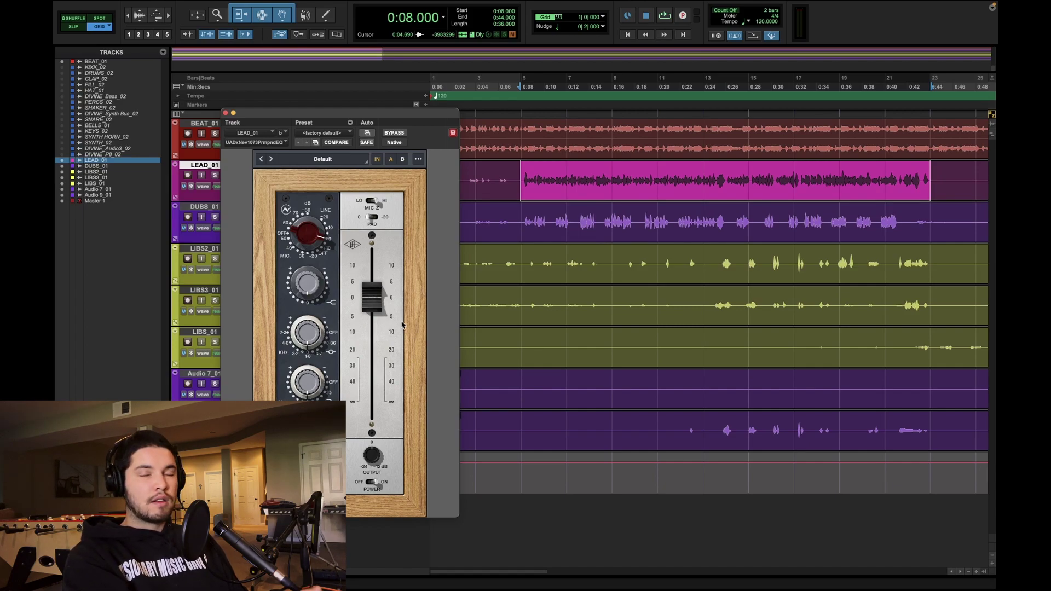
pyautogui.press('space')
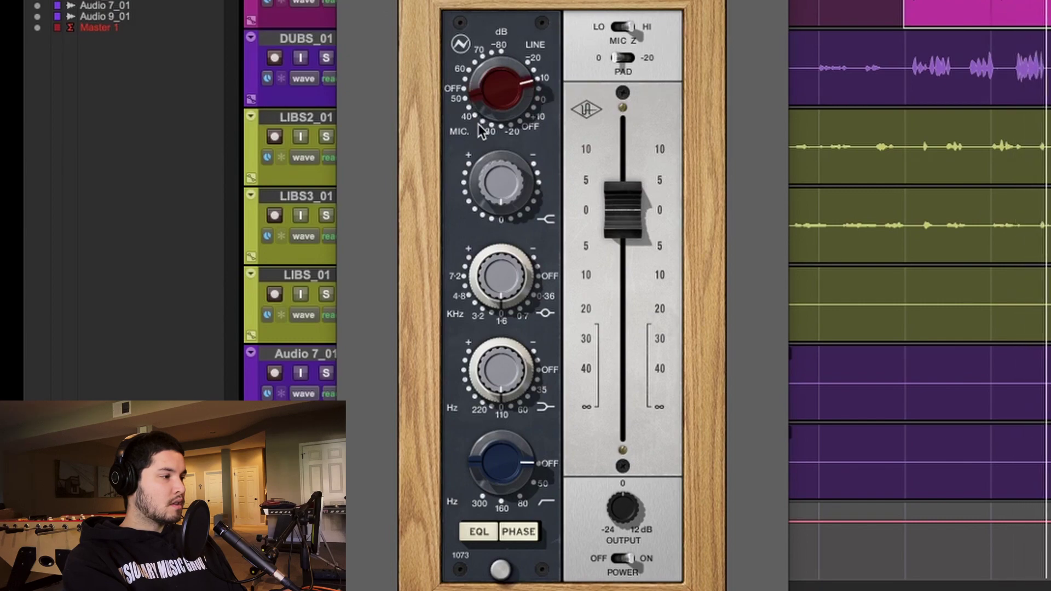
pyautogui.moveTo(616, 212); pyautogui.dragTo(616, 255)
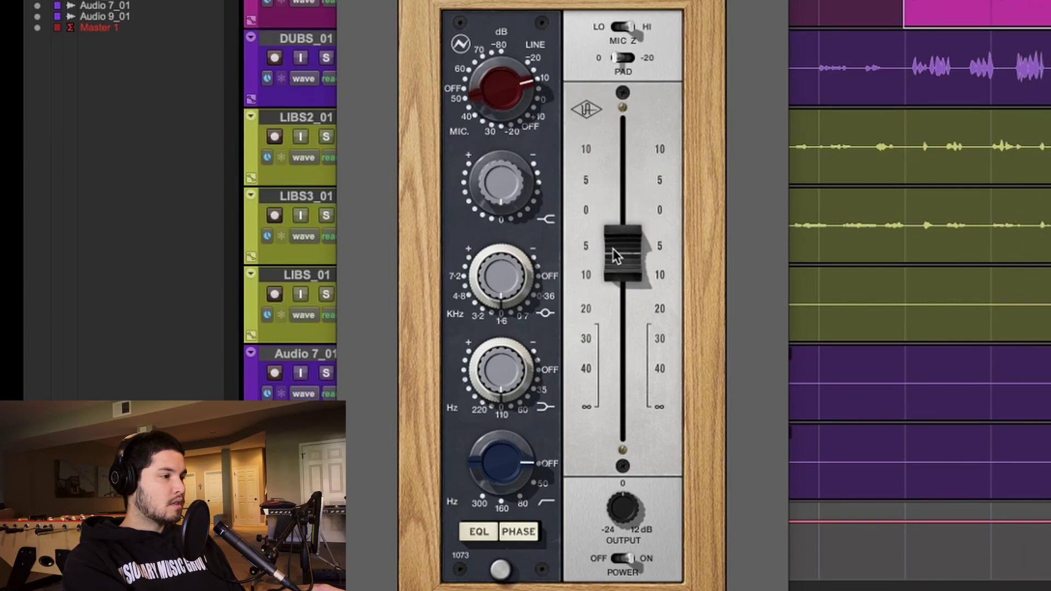
# - On the Neve 1073, reset the fader to 0, trim the line gain, set the high-pass to 50 Hz and adjust the low and high shelves
pyautogui.keyDown('alt'); pyautogui.click(616, 252); pyautogui.keyUp('alt')
pyautogui.moveTo(508, 92); pyautogui.dragTo(508, 80)
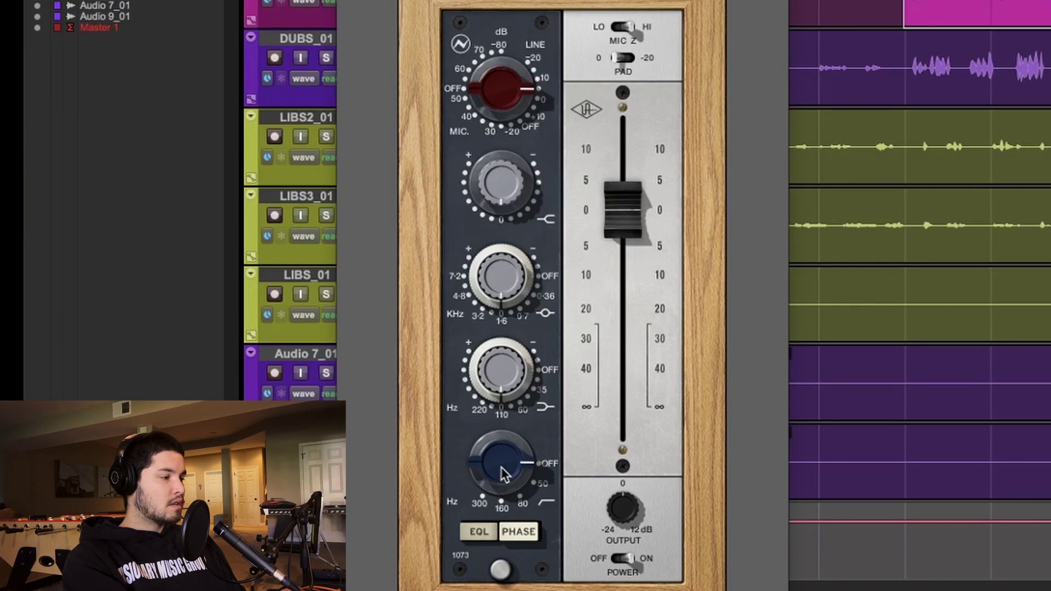
pyautogui.moveTo(500, 481); pyautogui.dragTo(504, 449)
pyautogui.moveTo(501, 375)
pyautogui.mouseDown()
pyautogui.moveTo(483, 411)
pyautogui.moveTo(507, 384)
pyautogui.moveTo(506, 396)
pyautogui.mouseUp()
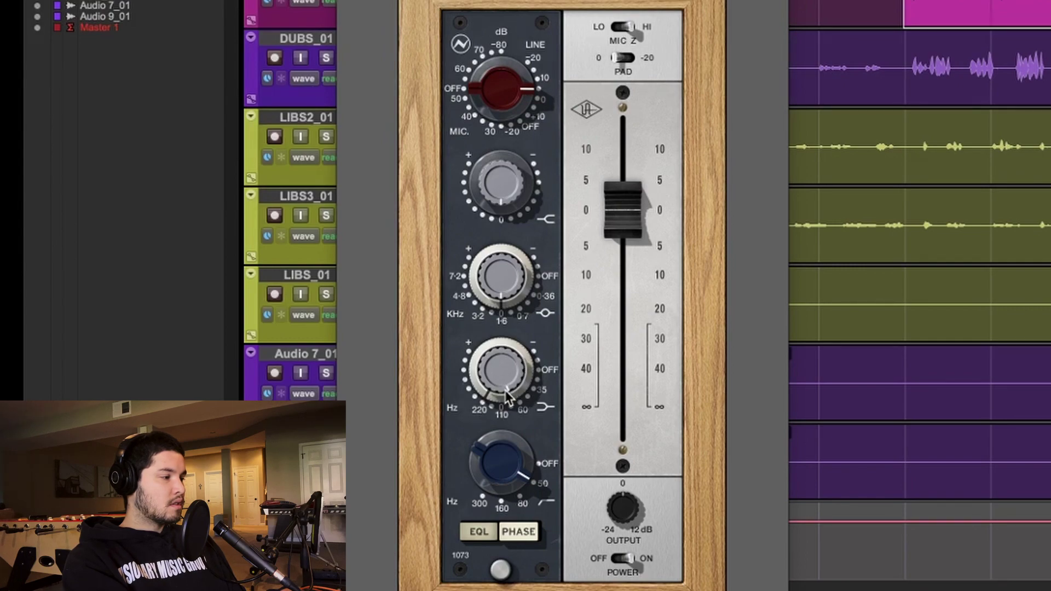
pyautogui.moveTo(512, 196); pyautogui.dragTo(507, 144)
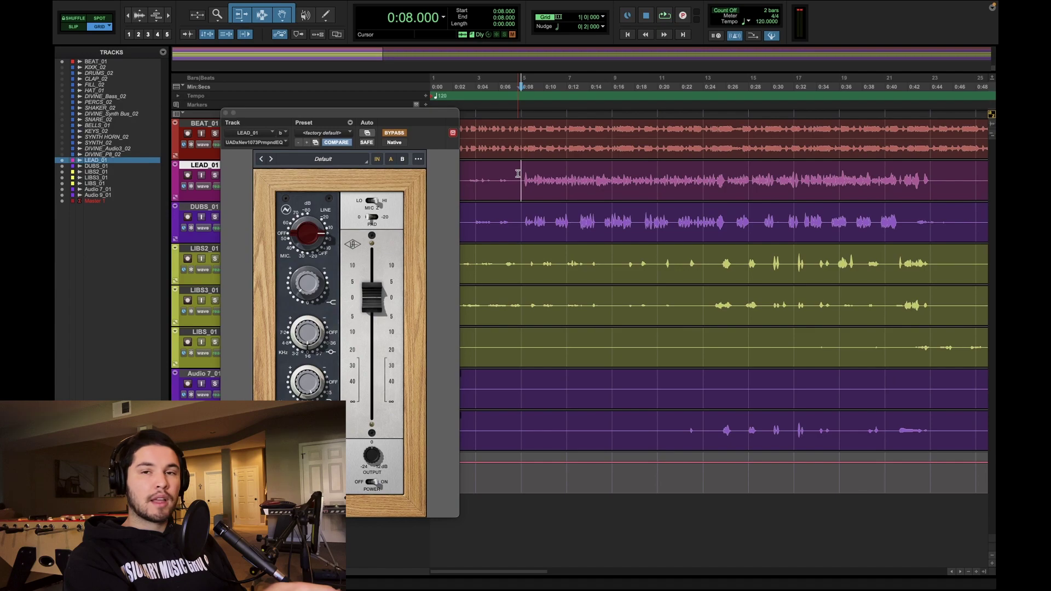
# - Play LEAD_01 from 0:08, take the Neve 1073 out of bypass and lower its fader to slightly below 0 dB
pyautogui.press('space')
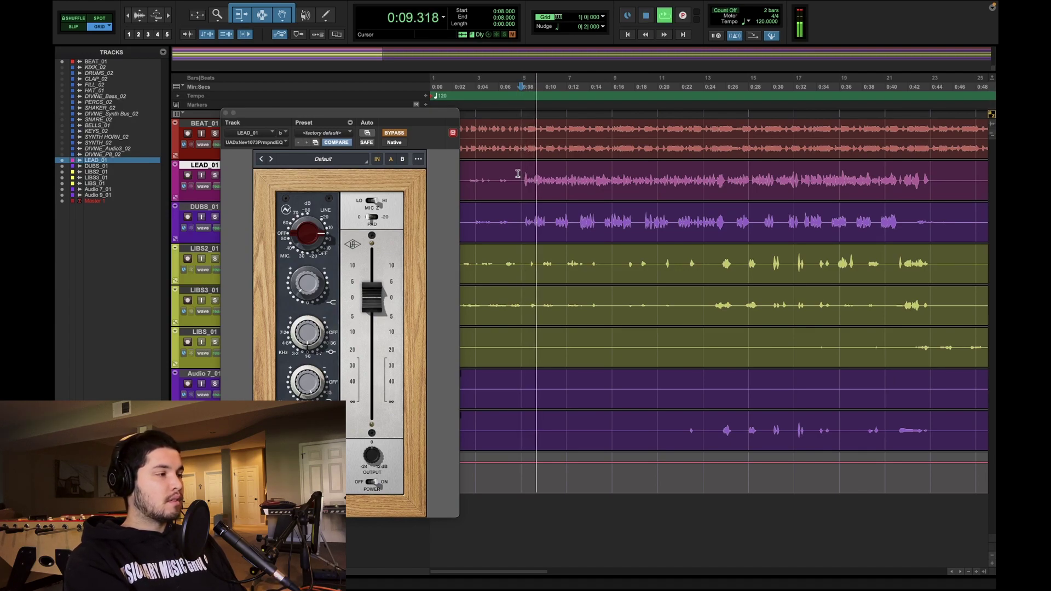
pyautogui.click(395, 133)
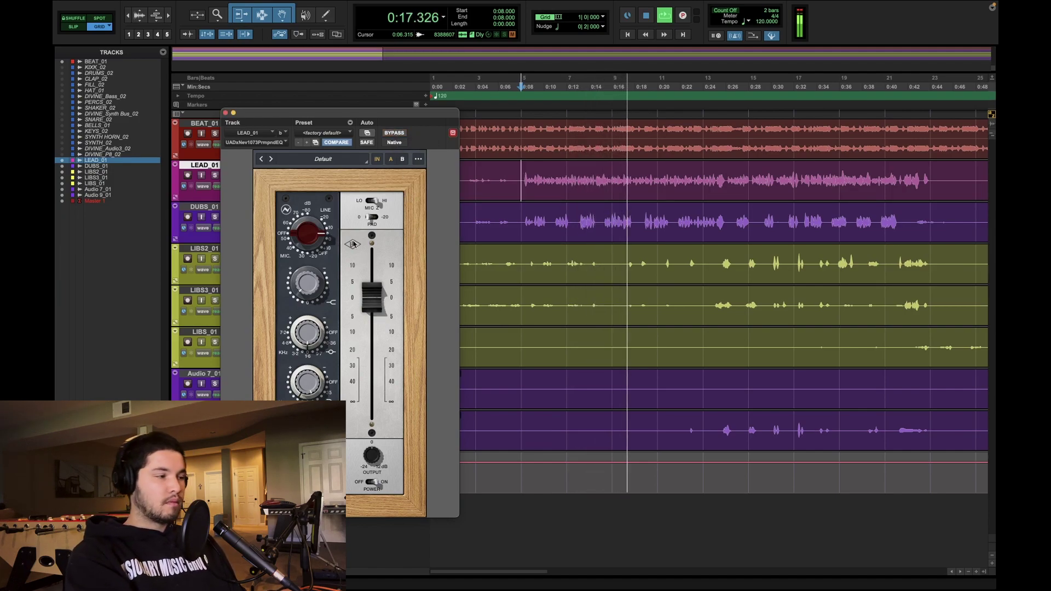
pyautogui.moveTo(377, 301); pyautogui.dragTo(377, 308)
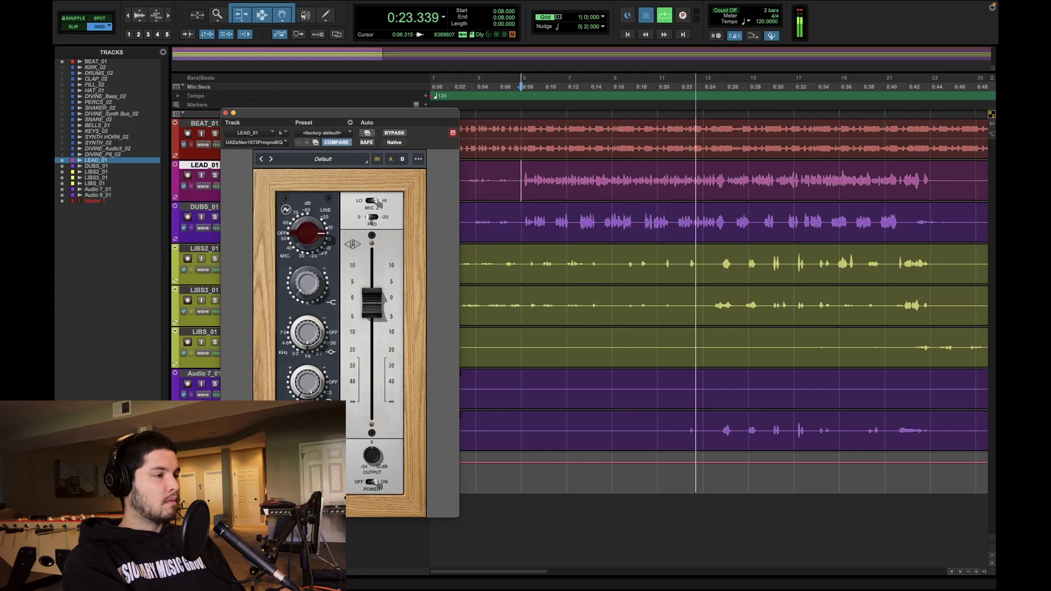
pyautogui.press('space')
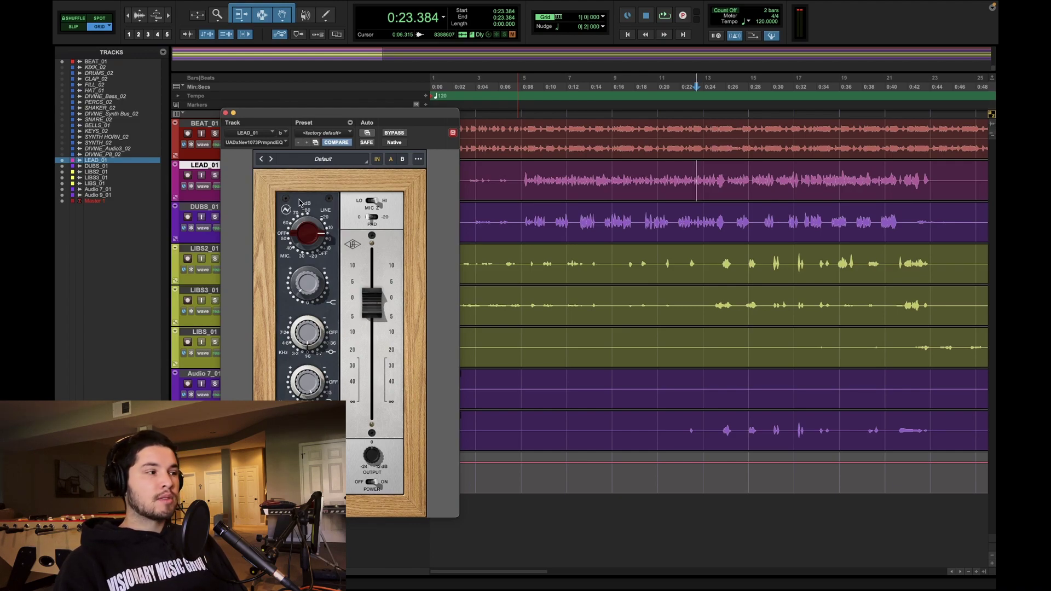
# - Select 0:08 to 0:44 on LEAD_01, insert the UADx 1176LN Rev E compressor and set its ratio to 8
pyautogui.click(929, 185)
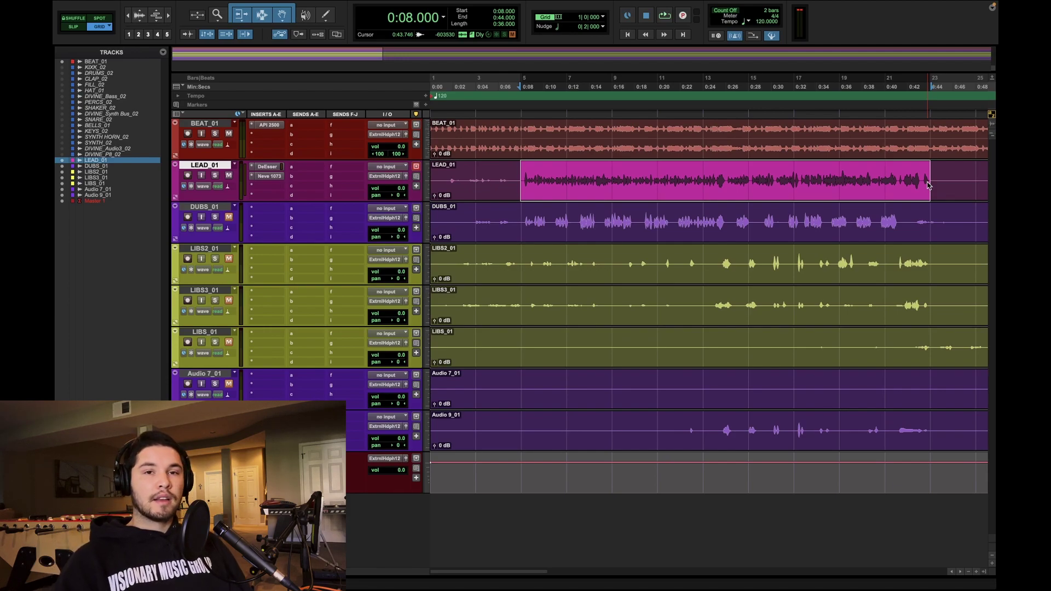
pyautogui.click(267, 134)
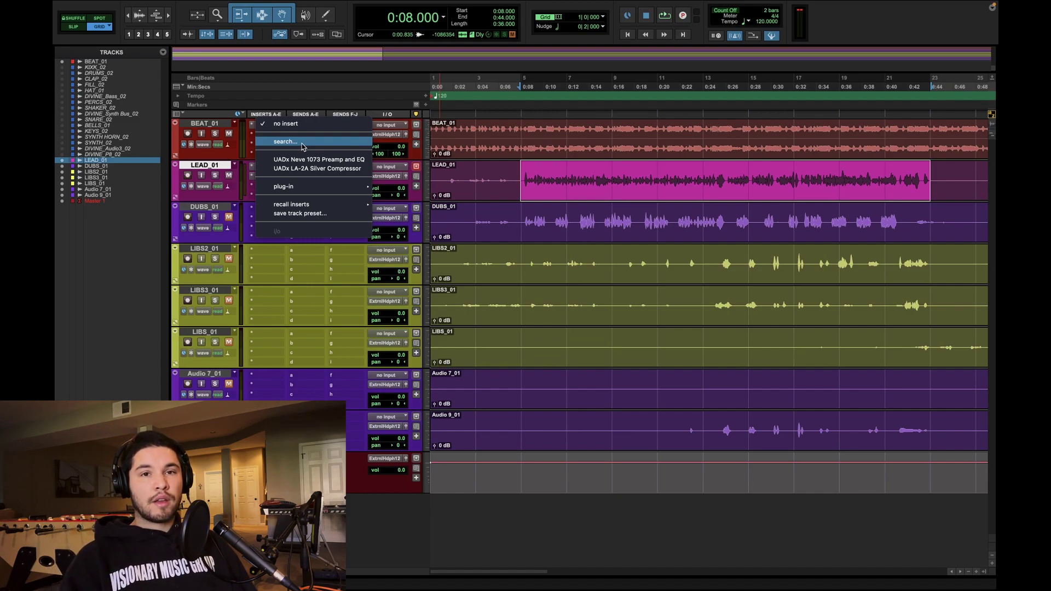
pyautogui.click(302, 146)
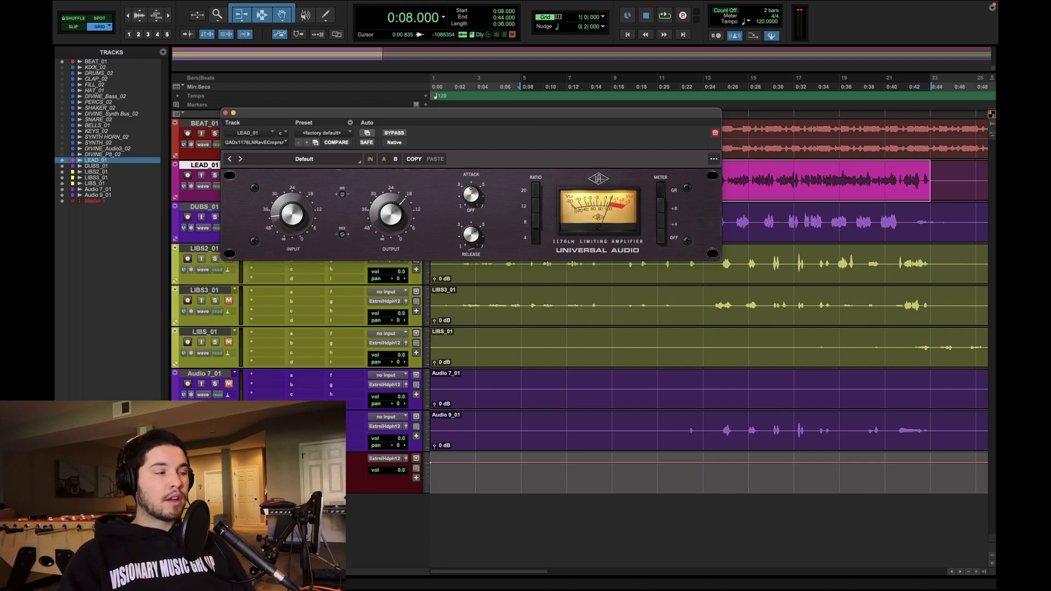
pyautogui.click(536, 223)
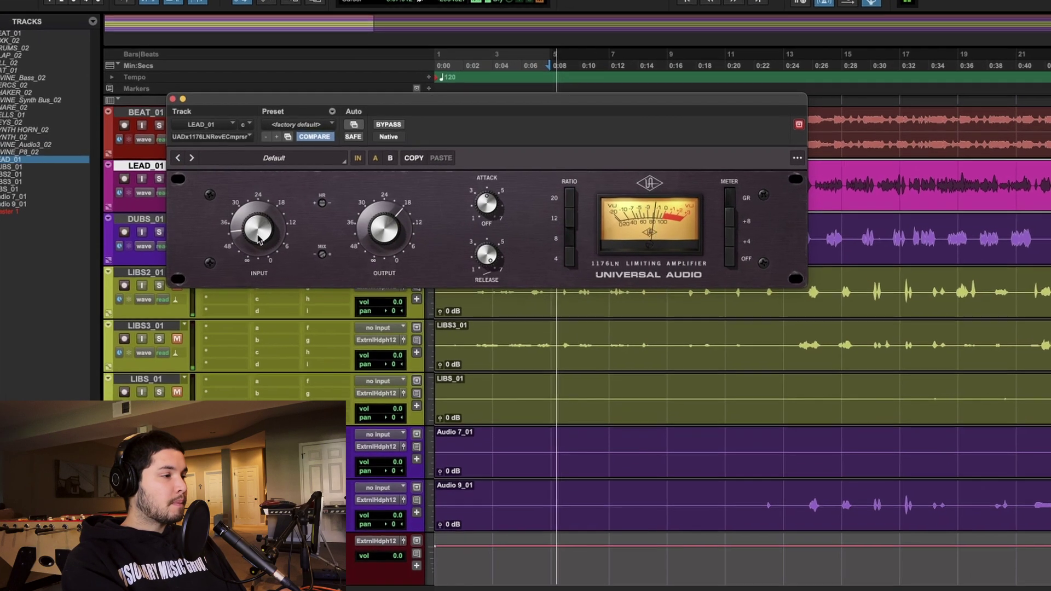
# - Set the 1176 attack to about 6 during playback and compare ratios 4 and 8, leaving 8 selected
pyautogui.press('space')
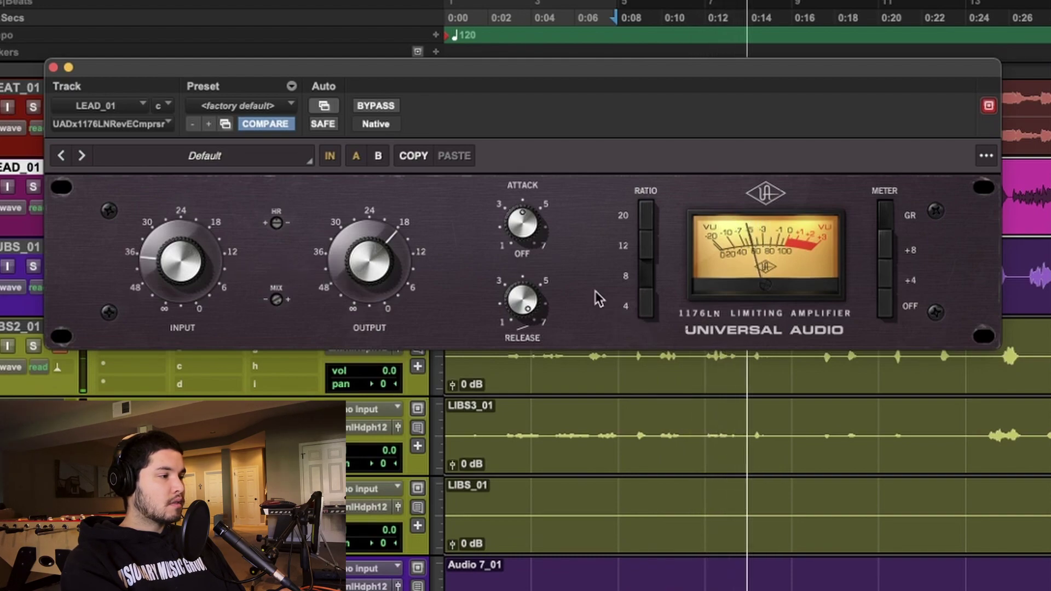
pyautogui.moveTo(518, 224); pyautogui.dragTo(512, 162)
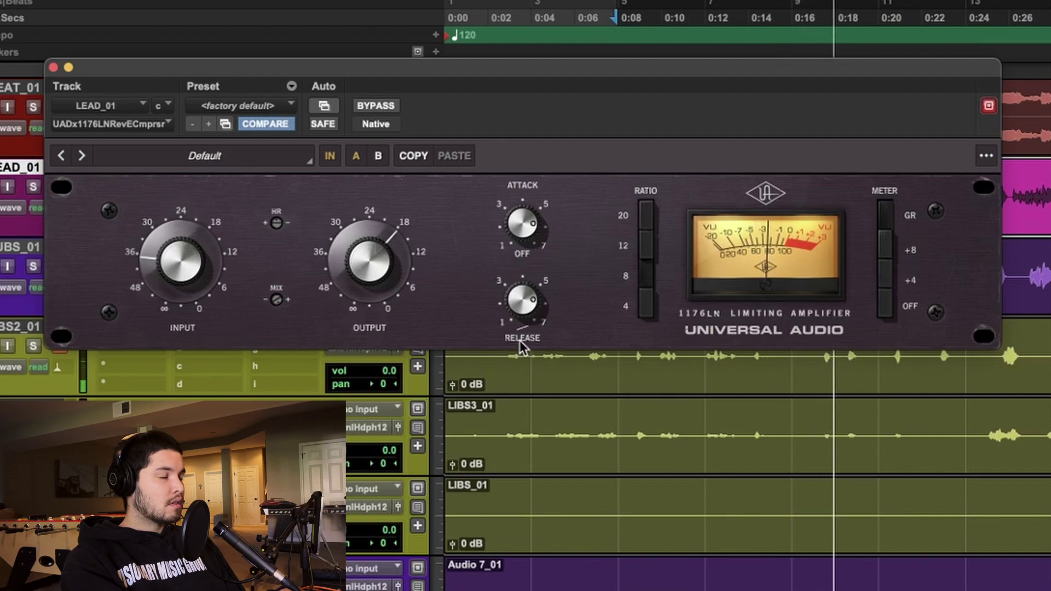
pyautogui.click(647, 305)
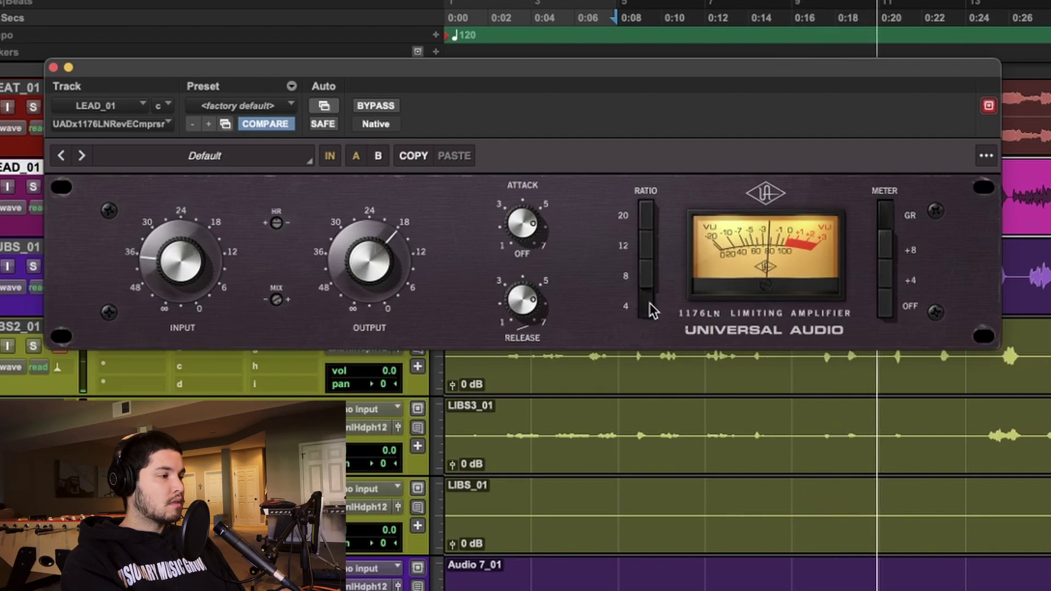
pyautogui.click(647, 274)
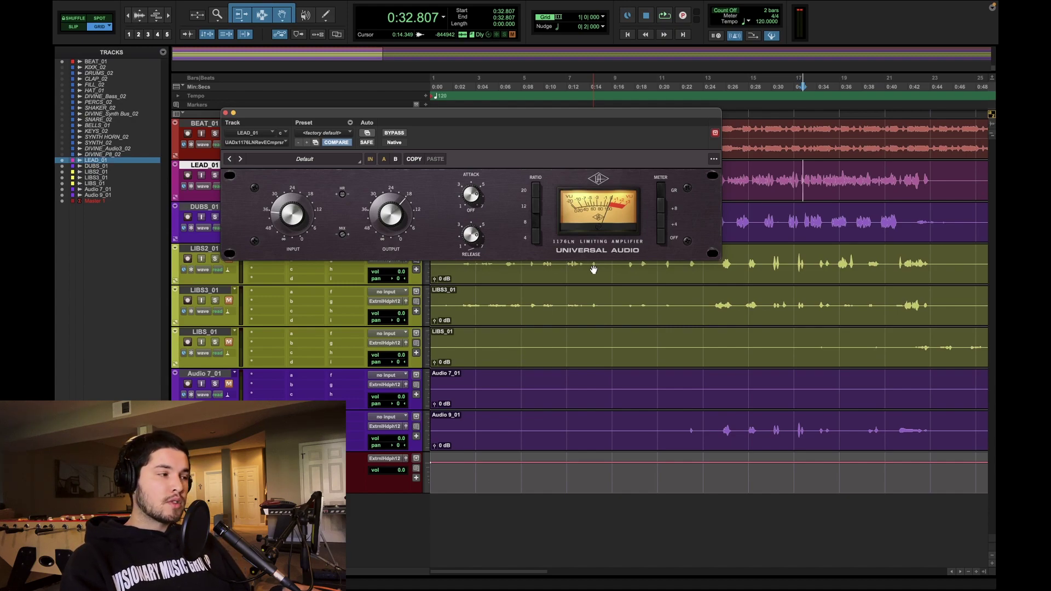
pyautogui.press('space')
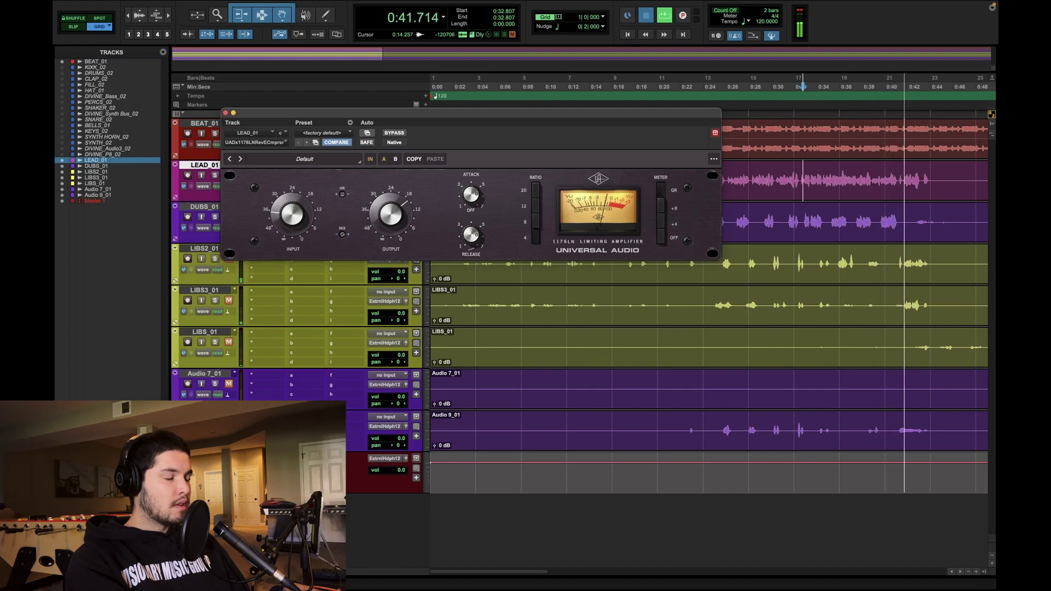
pyautogui.press('space')
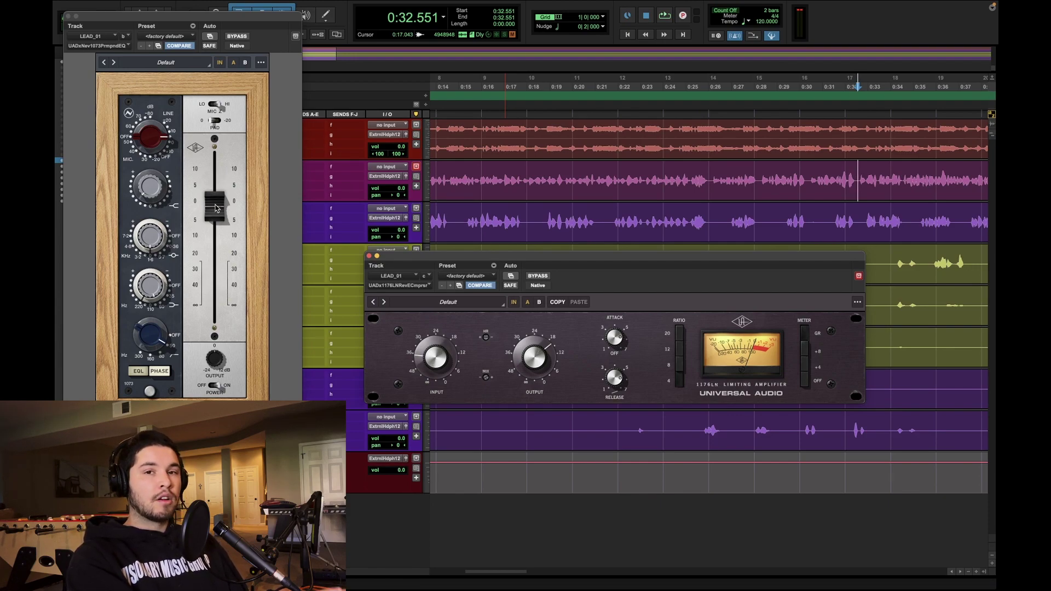
# - Lower the LEAD_01 Neve 1073 fader to about -5 dB during playback, then close the 1176 and Neve plug-in windows
pyautogui.press('space')
pyautogui.moveTo(215, 208); pyautogui.dragTo(213, 222)
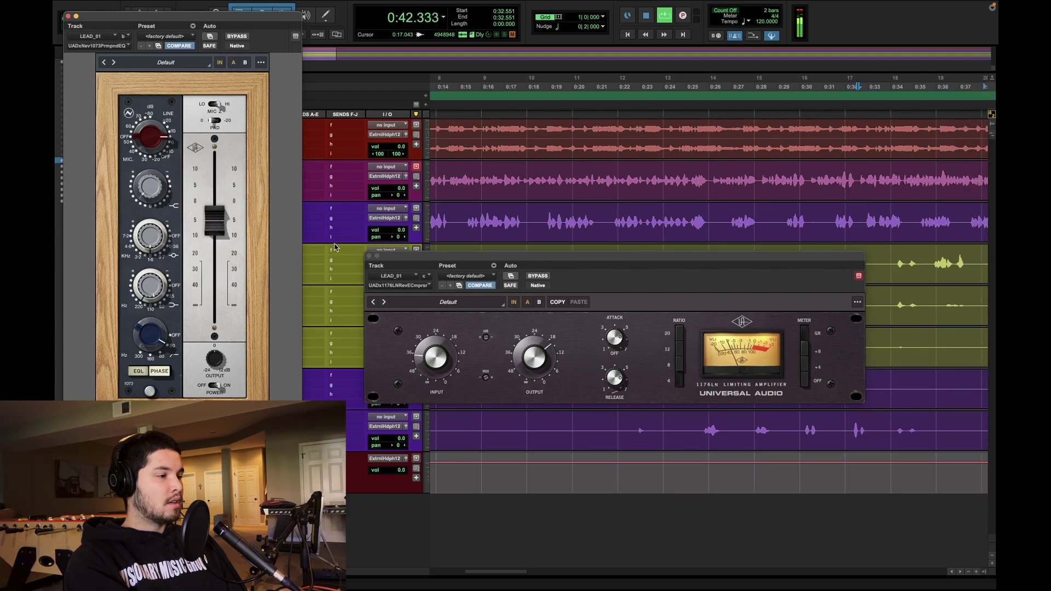
pyautogui.press('space')
pyautogui.click(369, 255)
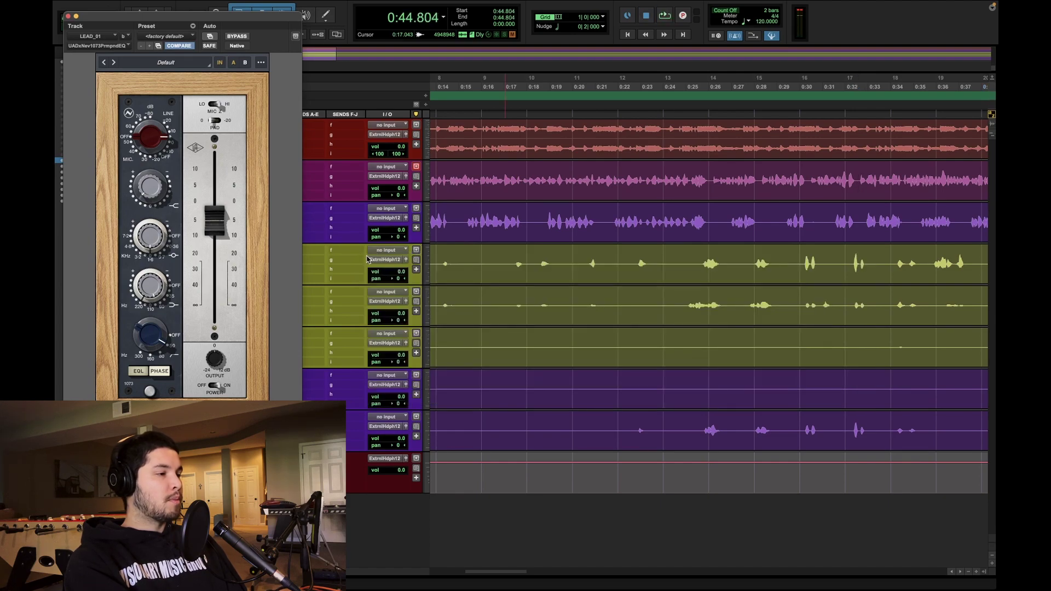
pyautogui.click(68, 16)
# - Return to 0:08 on LEAD_01 and play the vocal with the beat to hear the current processing chain
pyautogui.click(507, 218)
pyautogui.press('super+bracketleft')
pyautogui.click(504, 218)
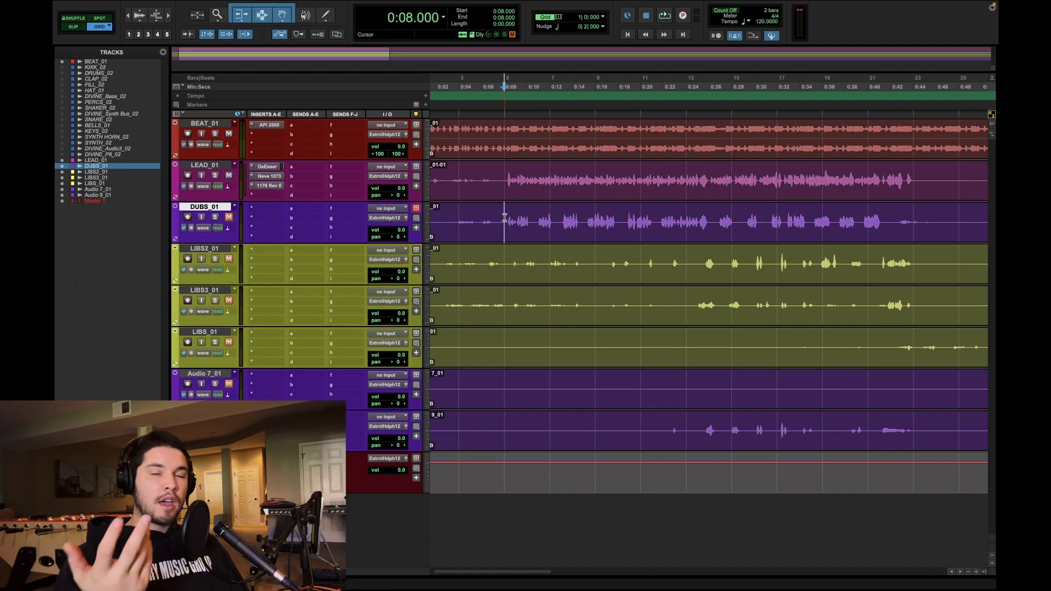
pyautogui.click(506, 172)
pyautogui.press('space')
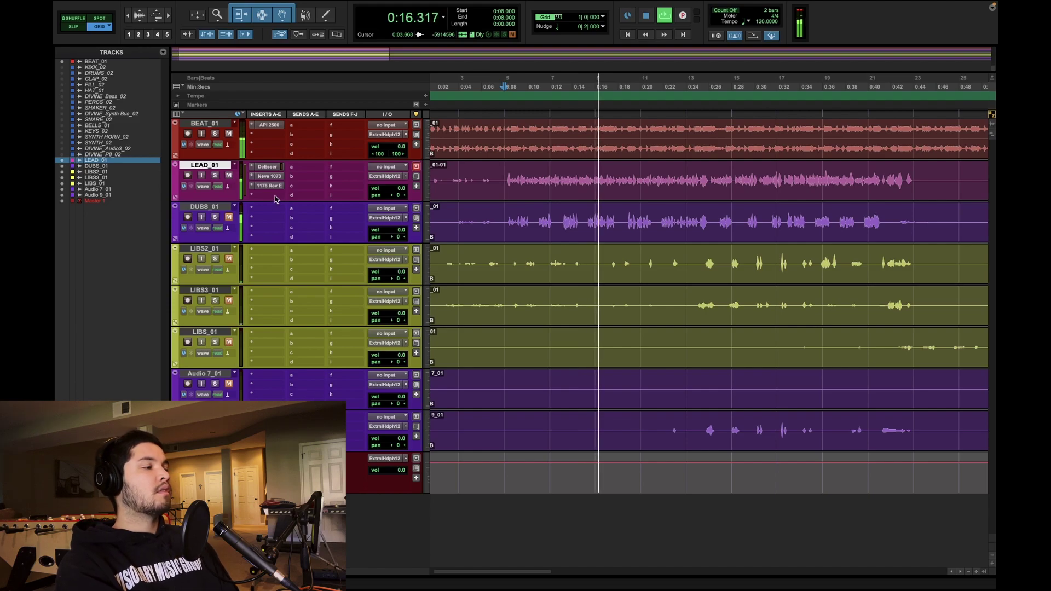
pyautogui.press('space')
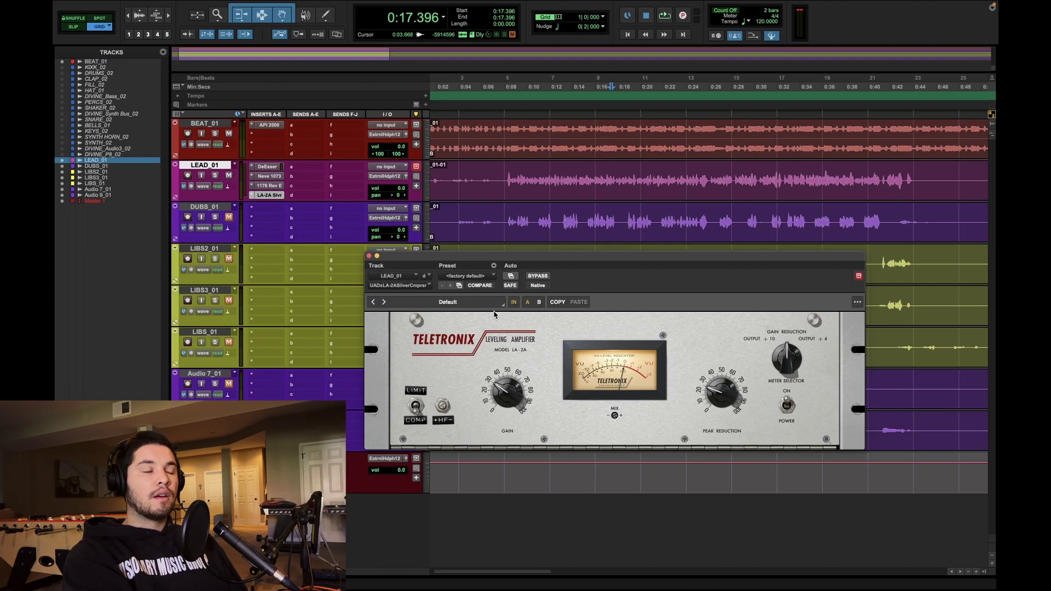
# - Add the UADx LA-2A Silver Compressor on LEAD_01, setting peak reduction to about 30 and gain to about 25
pyautogui.moveTo(541, 261); pyautogui.dragTo(525, 210)
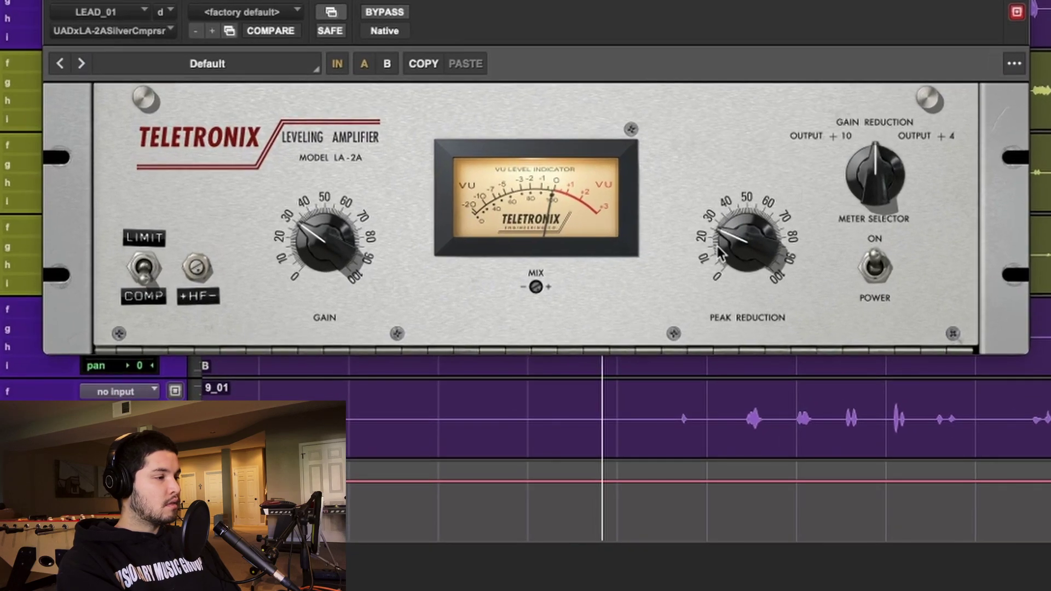
pyautogui.moveTo(720, 253); pyautogui.dragTo(725, 249)
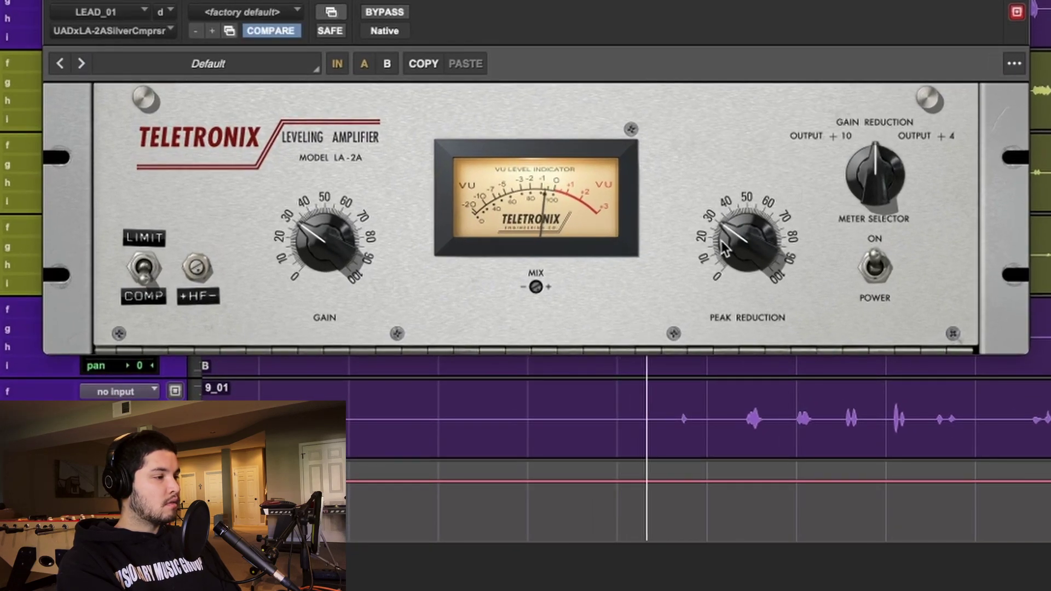
pyautogui.moveTo(317, 241); pyautogui.dragTo(316, 245)
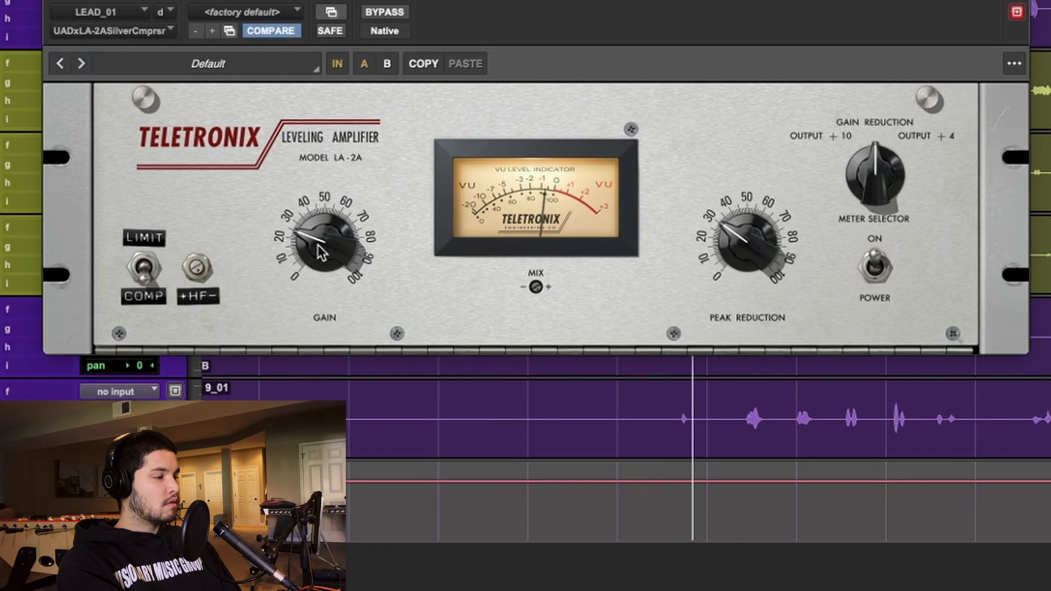
# - Compare the lead vocal with the LA-2A bypassed and active during playback
pyautogui.click(389, 11)
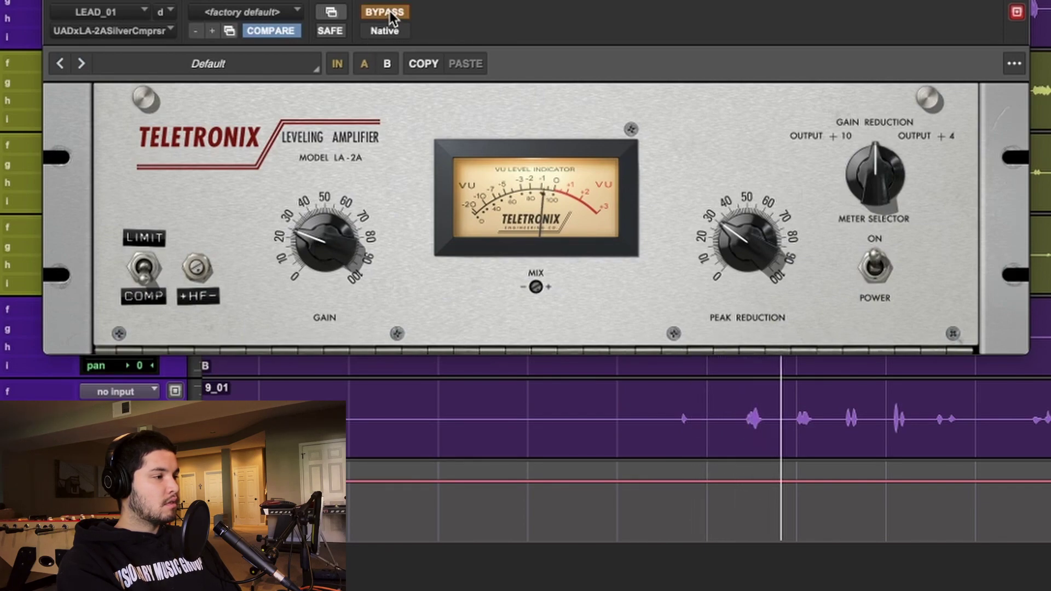
pyautogui.click(389, 12)
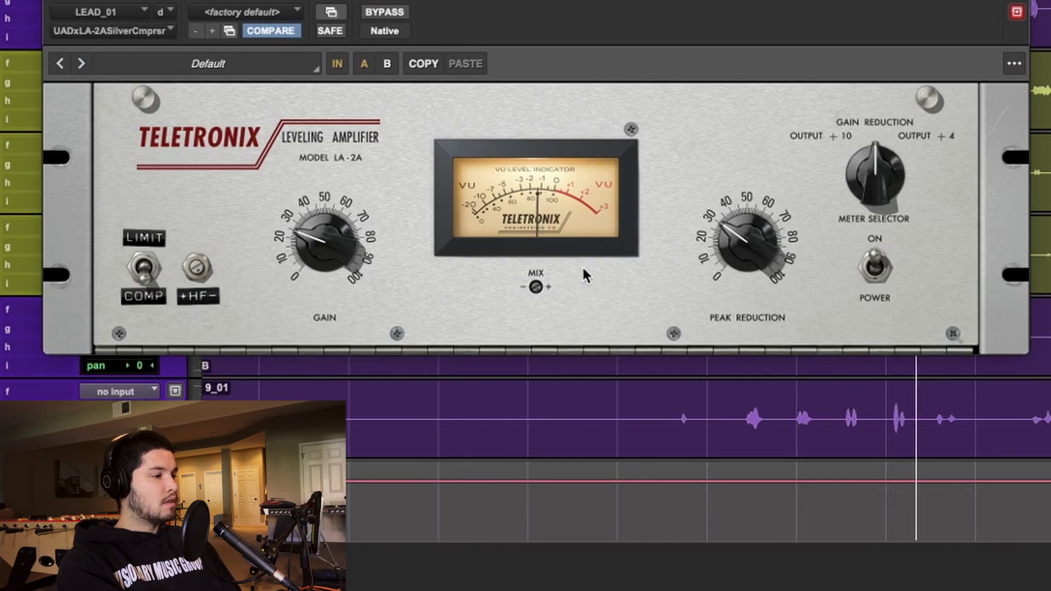
pyautogui.click(385, 12)
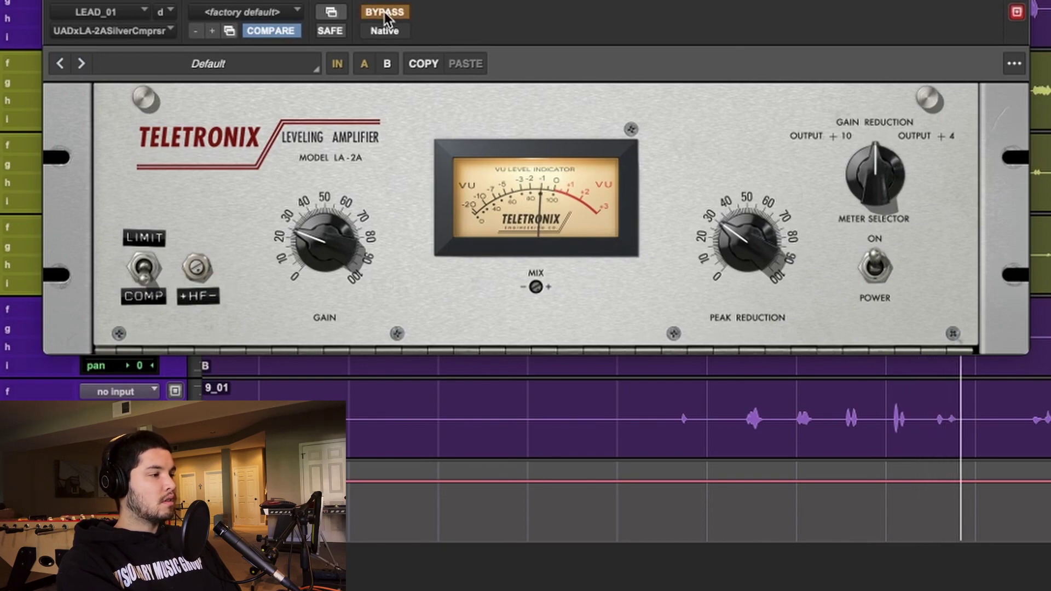
pyautogui.click(385, 12)
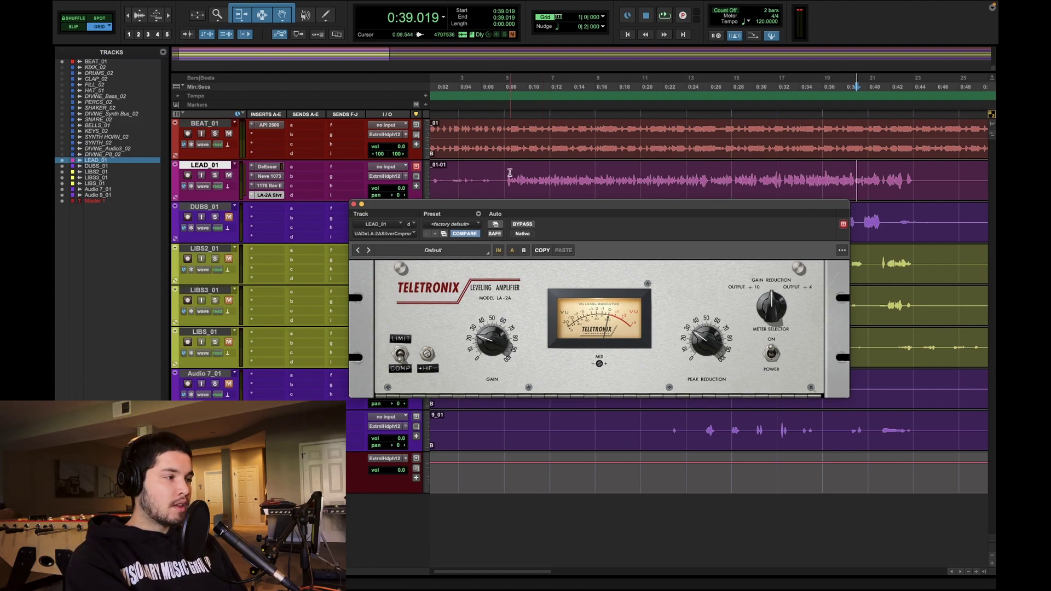
# - Play the 0:08 to 0:44 selection on LEAD_01 and toggle the LA-2A bypass twice to recheck its effect, leaving it active
pyautogui.moveTo(504, 171); pyautogui.dragTo(923, 168)
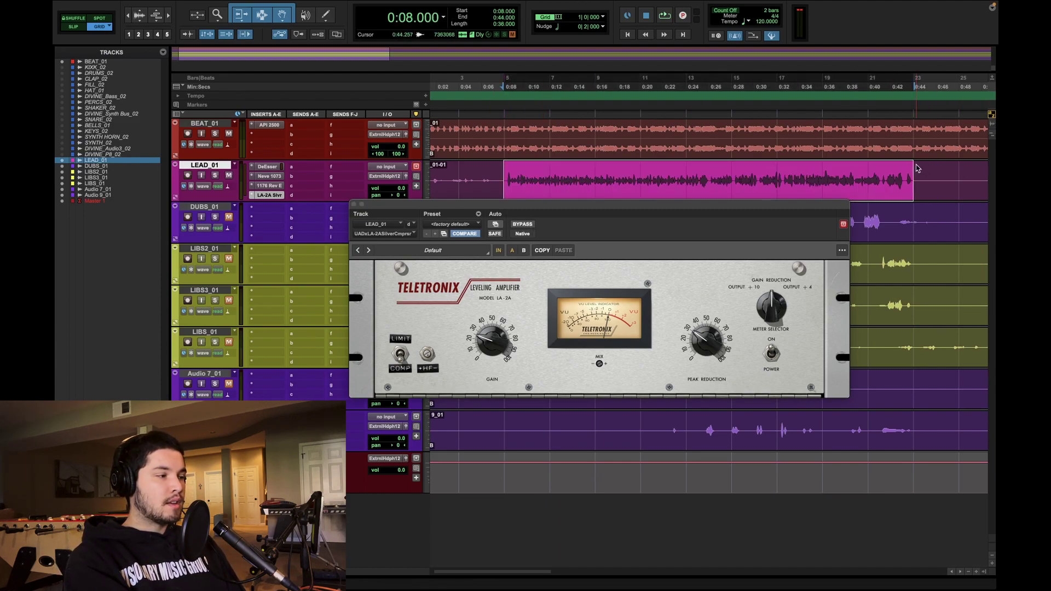
pyautogui.press('space')
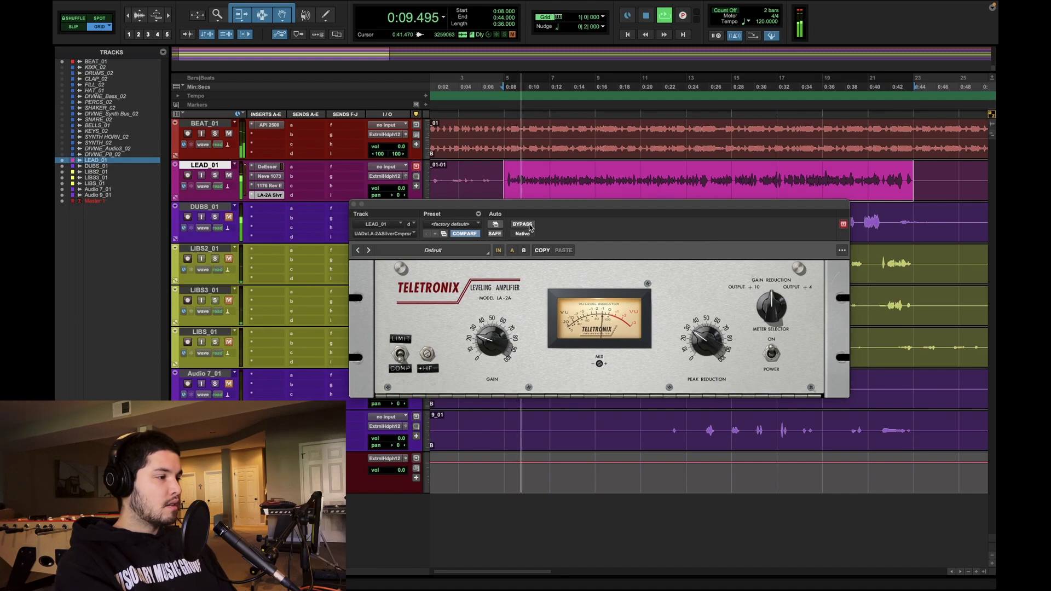
pyautogui.click(523, 224)
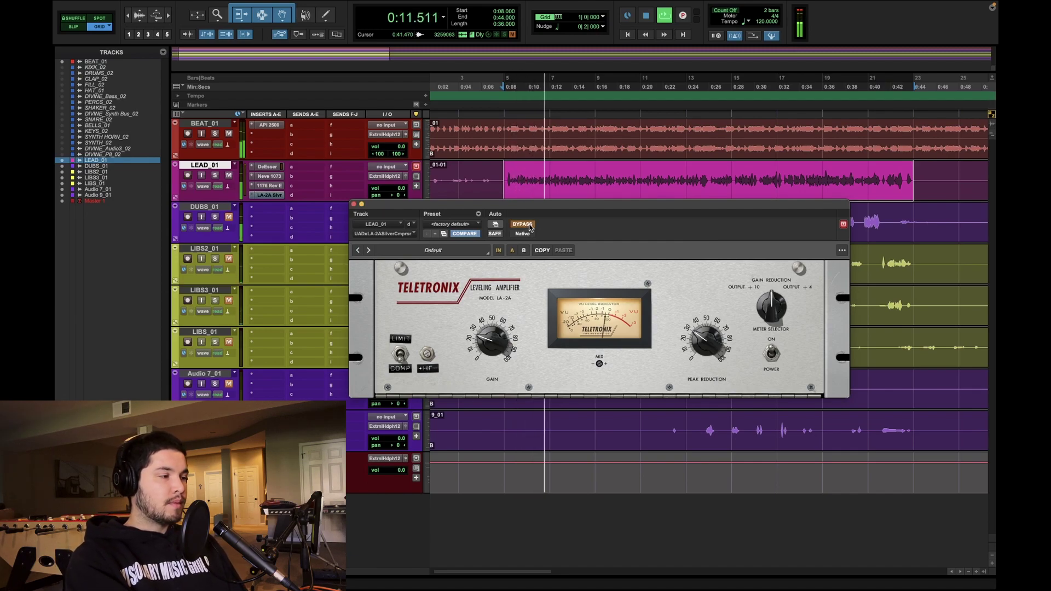
pyautogui.click(523, 224)
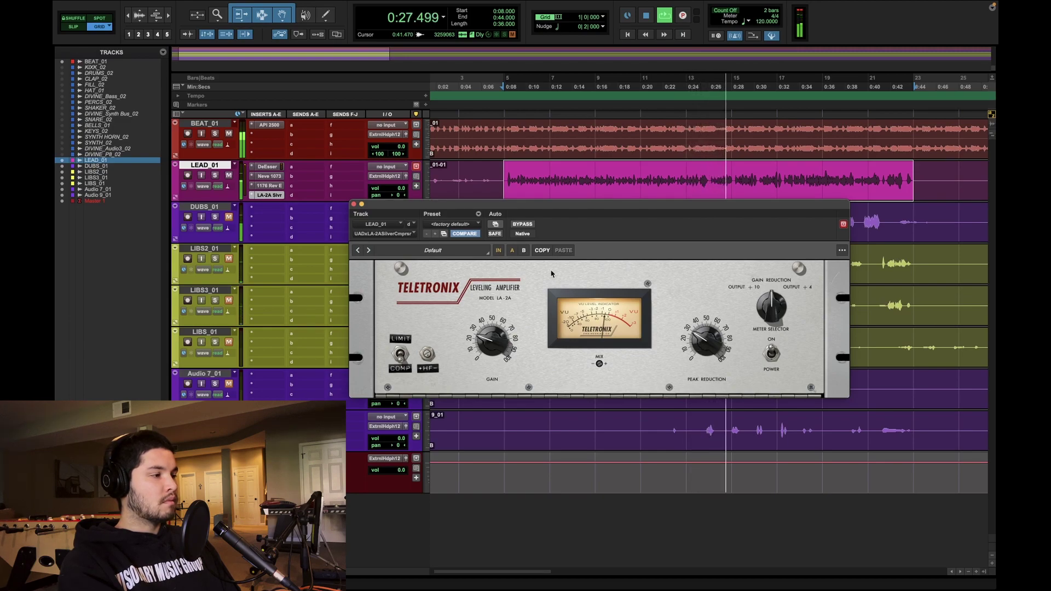
pyautogui.click(515, 226)
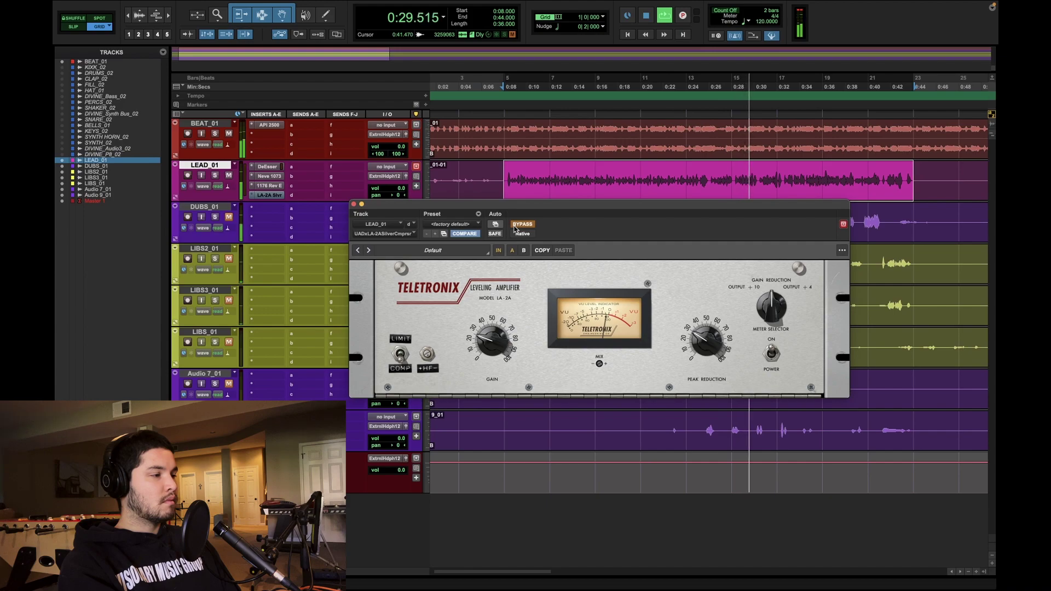
pyautogui.click(521, 225)
pyautogui.press('space')
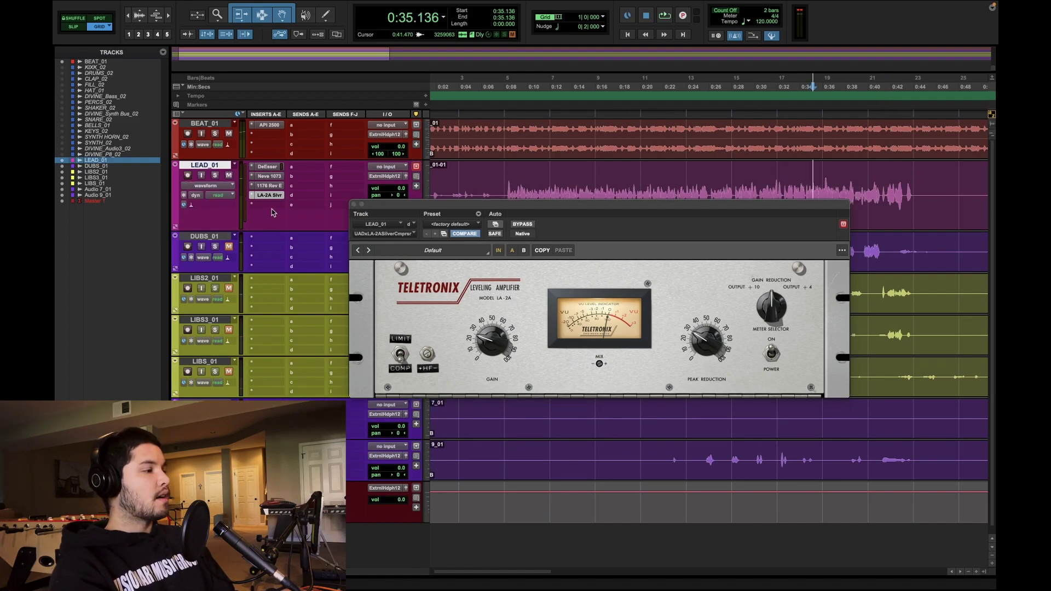
# - Insert the F6-RTA (mono) equalizer on LEAD_01 in the slot after the LA-2A
pyautogui.click(271, 205)
pyautogui.click(293, 161)
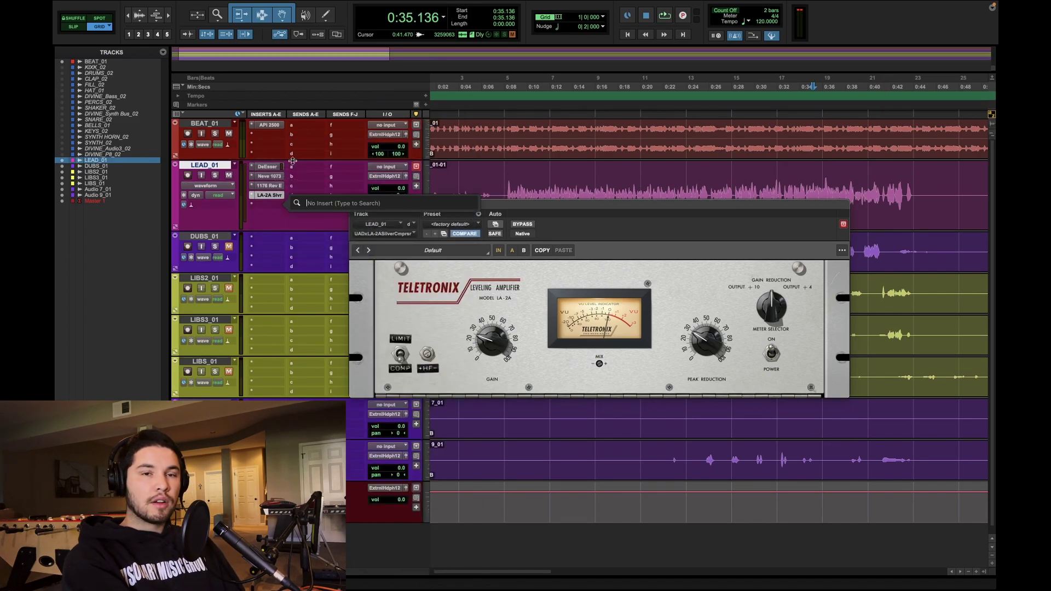
pyautogui.write('f6')
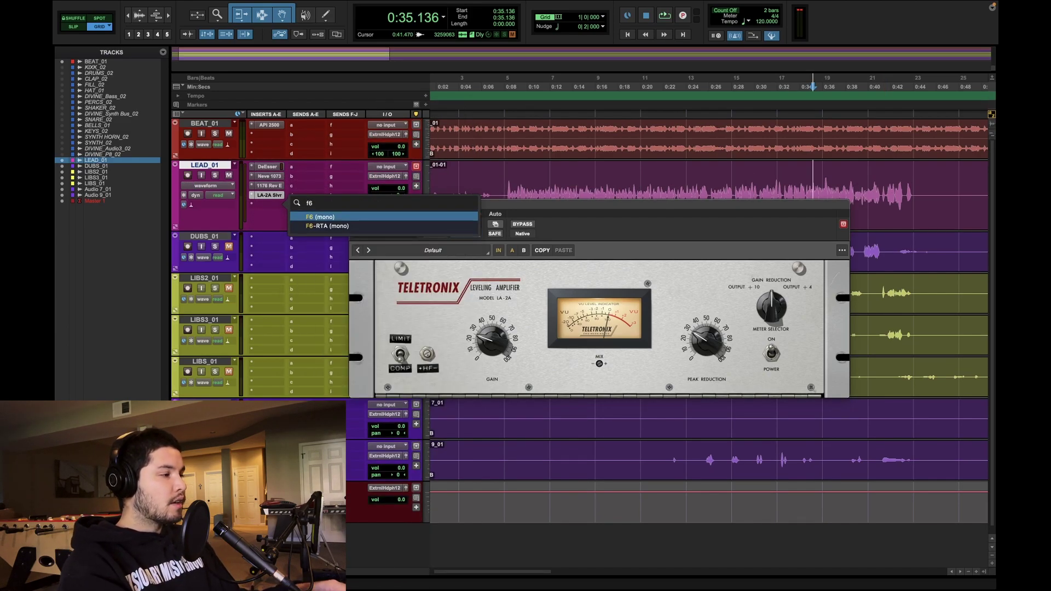
pyautogui.click(328, 226)
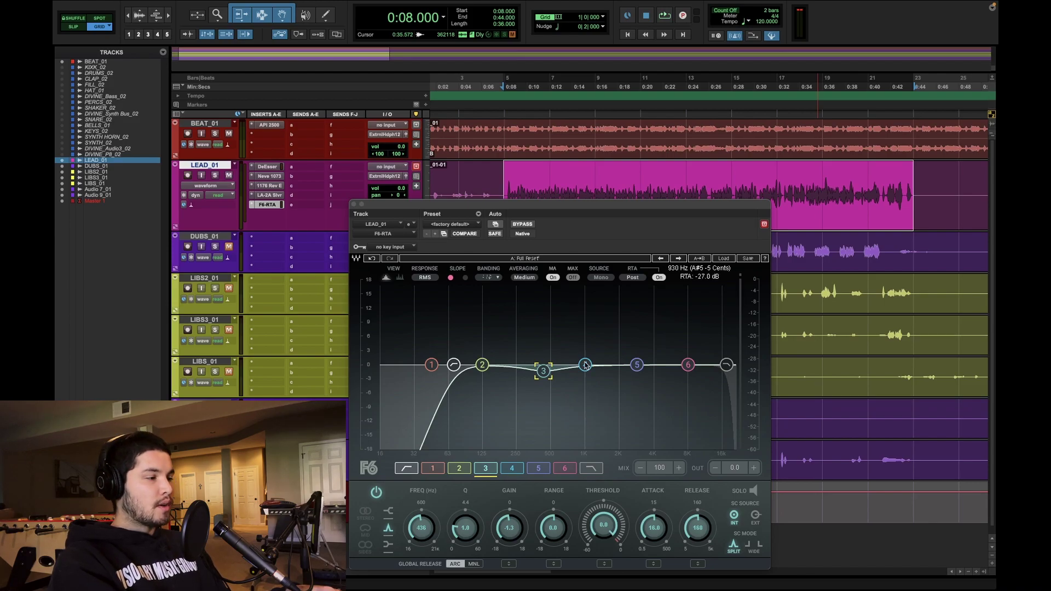
# - Boost F6 band 4 by about 2.6 dB just above 1 kHz while the lead vocal plays, and close the equalizer
pyautogui.press('space')
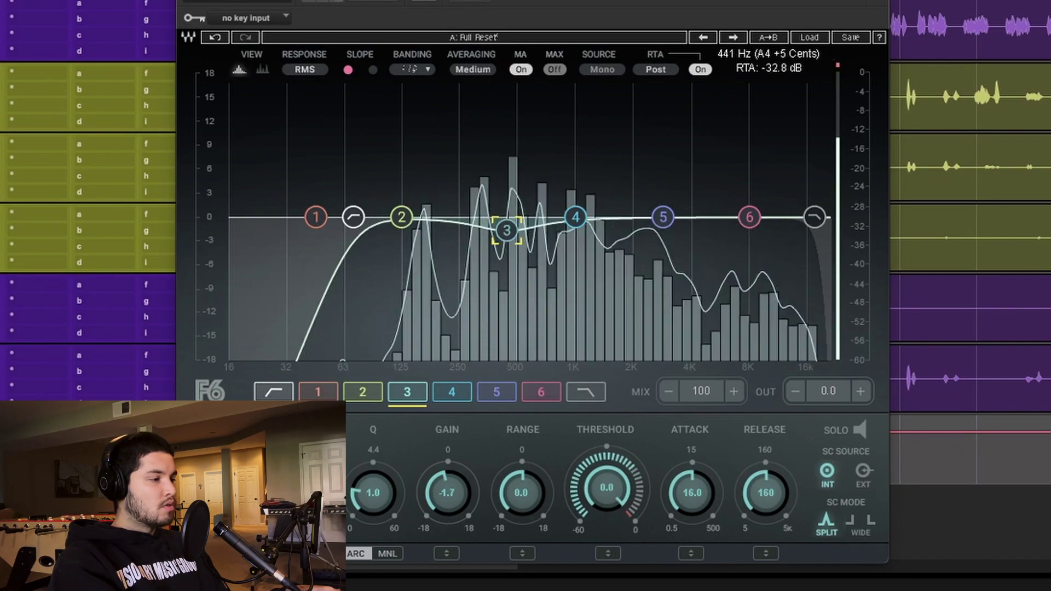
pyautogui.moveTo(575, 217); pyautogui.dragTo(588, 196)
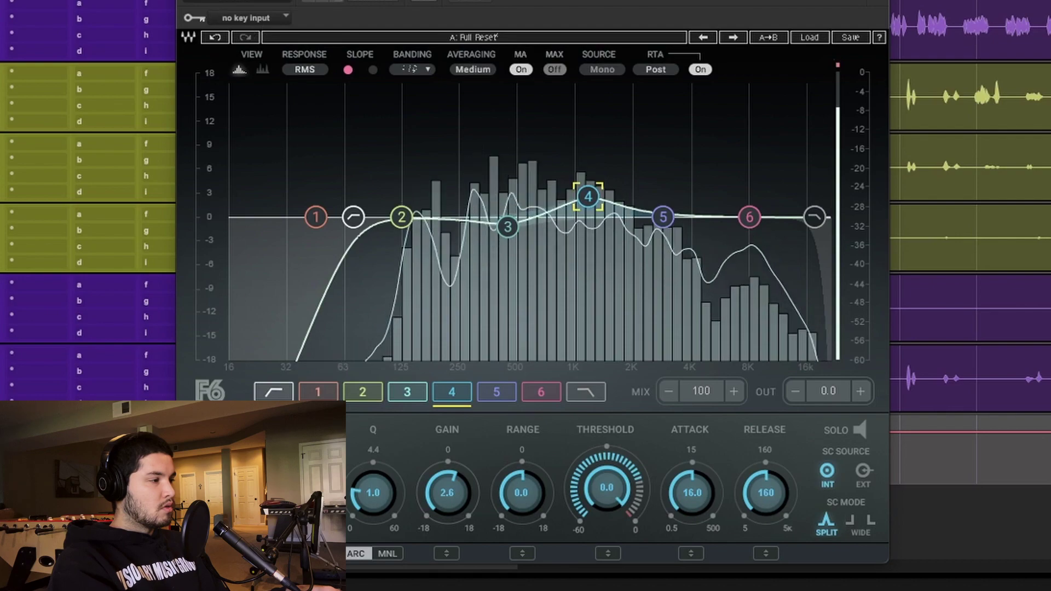
pyautogui.press('super+w')
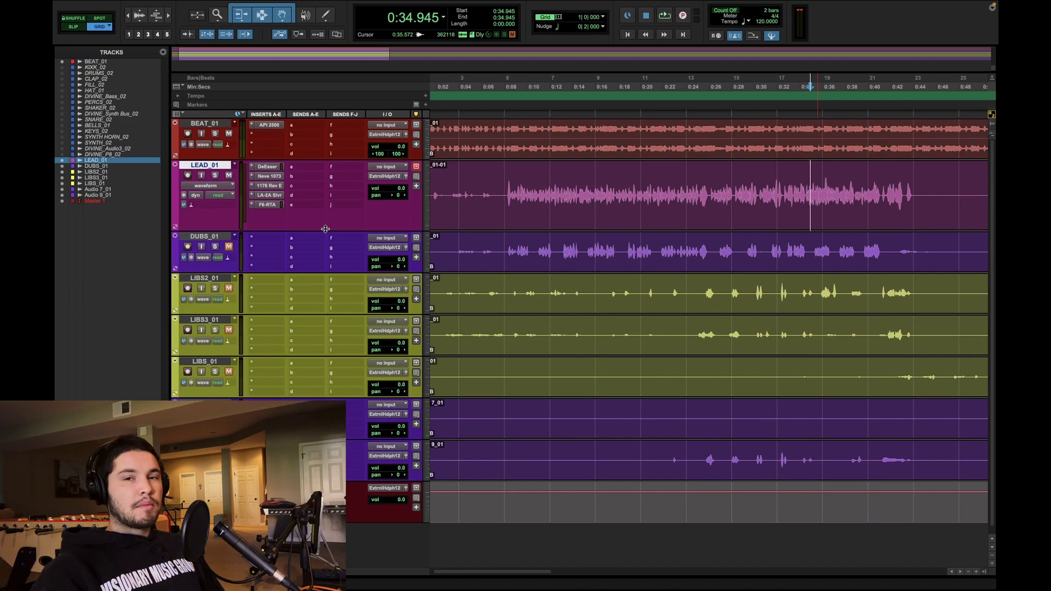
# - Add a Chorus send on LEAD_01 to a new Chorus aux track with the UADx Studio D Chorus, and preview it briefly
pyautogui.click(315, 170)
pyautogui.click(333, 200)
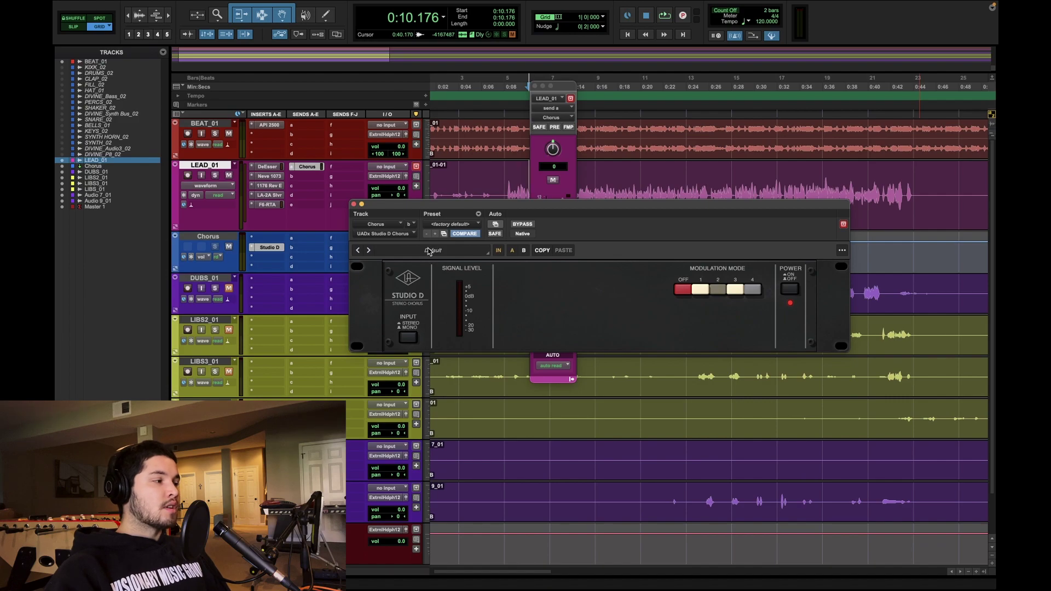
pyautogui.press('space')
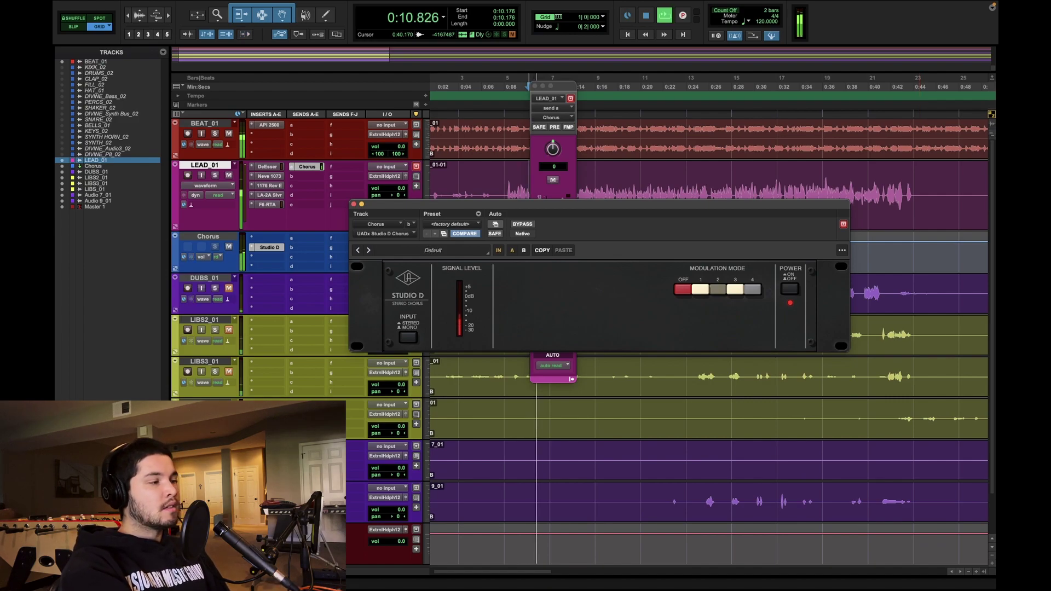
pyautogui.press('space')
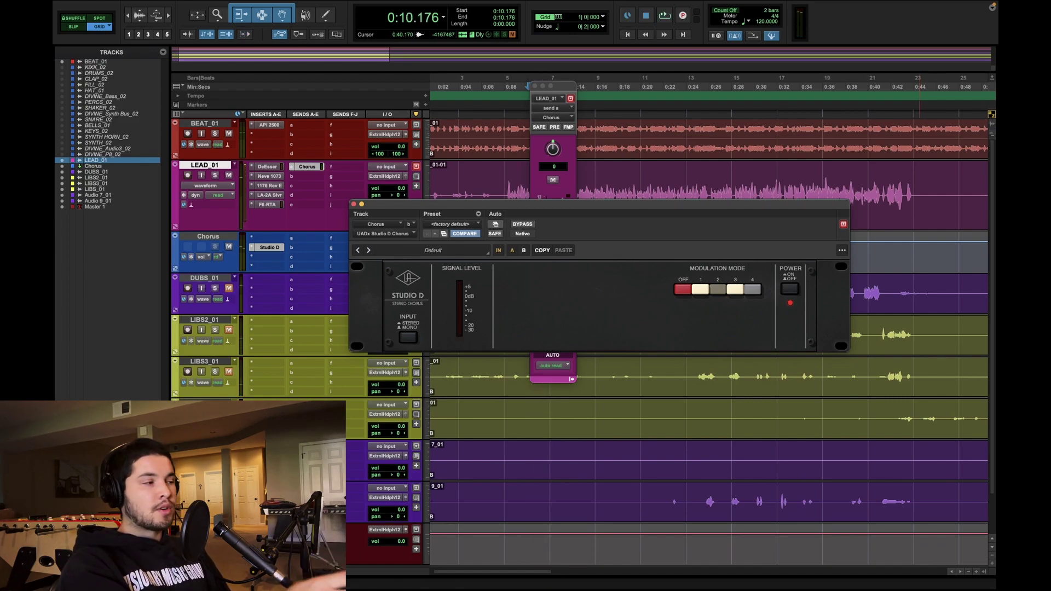
pyautogui.press('super+w')
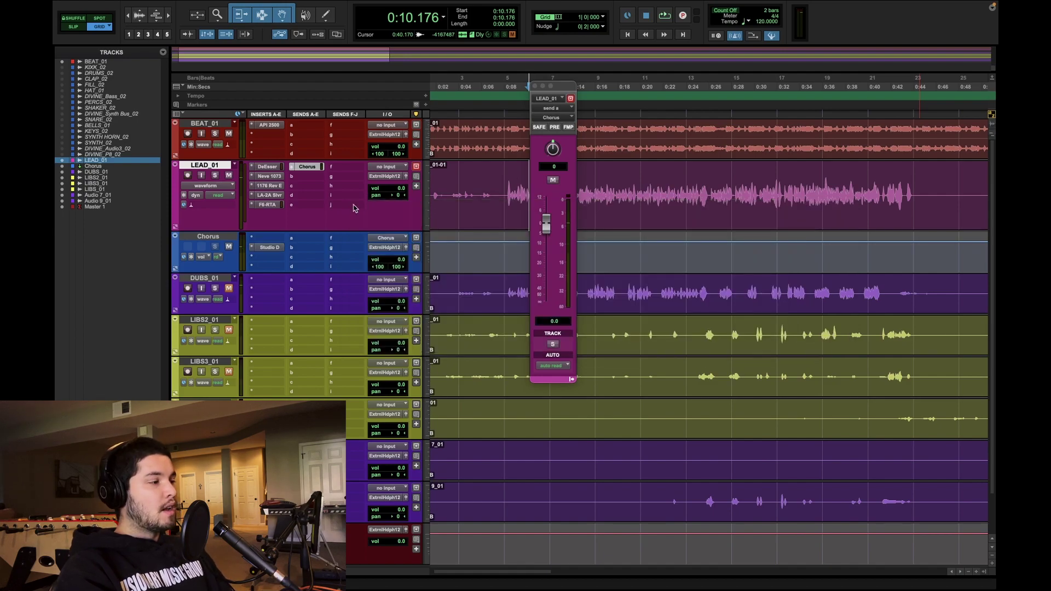
# - Lower the Chorus track's volume to -15.8 dB during playback and use its mute to judge the effect
pyautogui.press('space')
pyautogui.click(399, 262)
pyautogui.moveTo(399, 262); pyautogui.dragTo(399, 273)
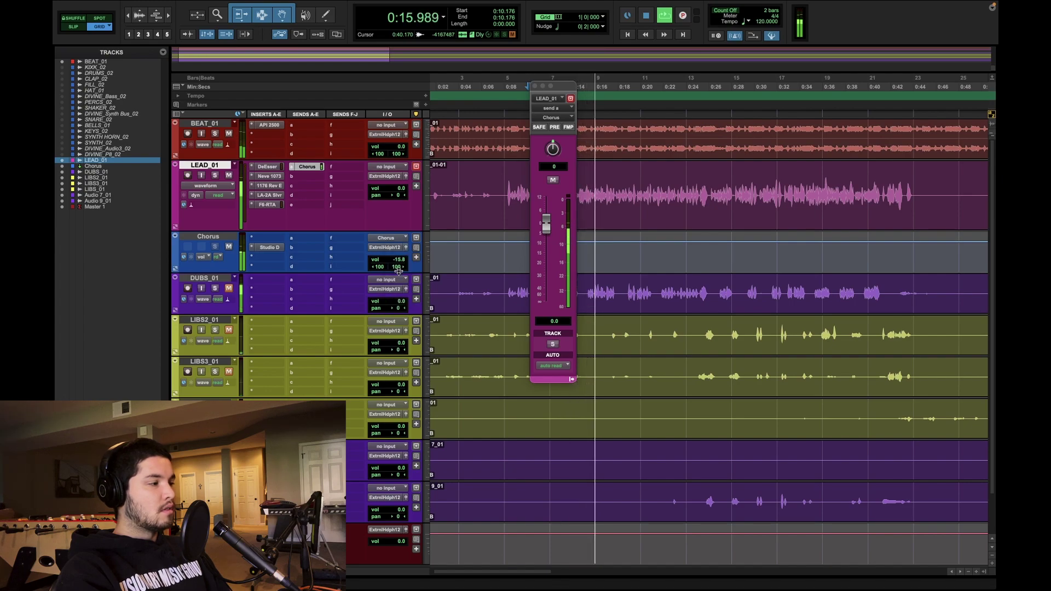
pyautogui.click(229, 247)
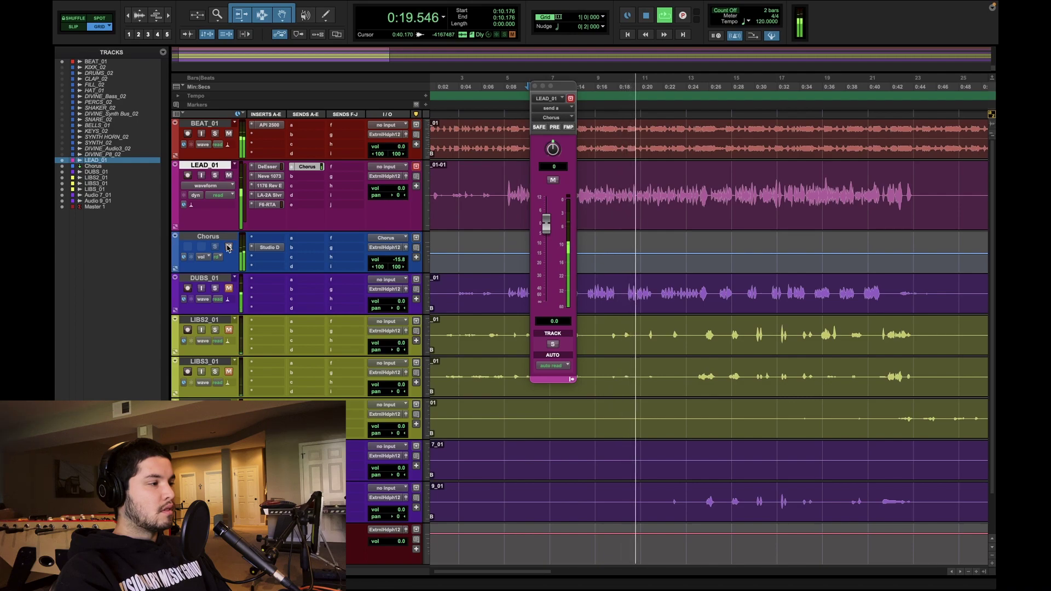
pyautogui.moveTo(401, 261); pyautogui.dragTo(401, 261)
pyautogui.press('space')
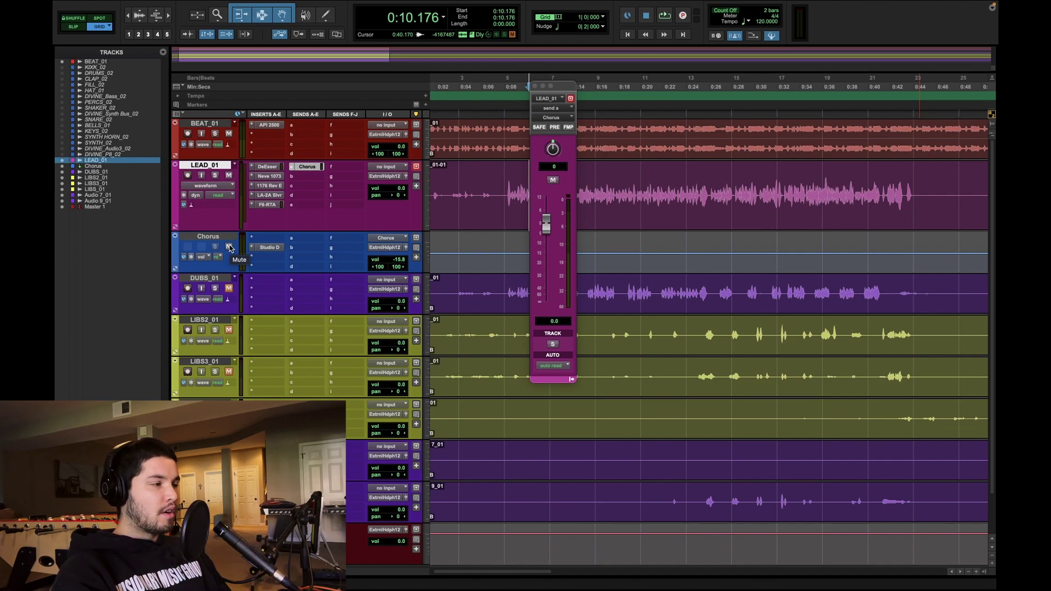
# - Replay the vocal from about 0:10 and reduce the Chorus track's volume to -19.8 dB
pyautogui.press('space')
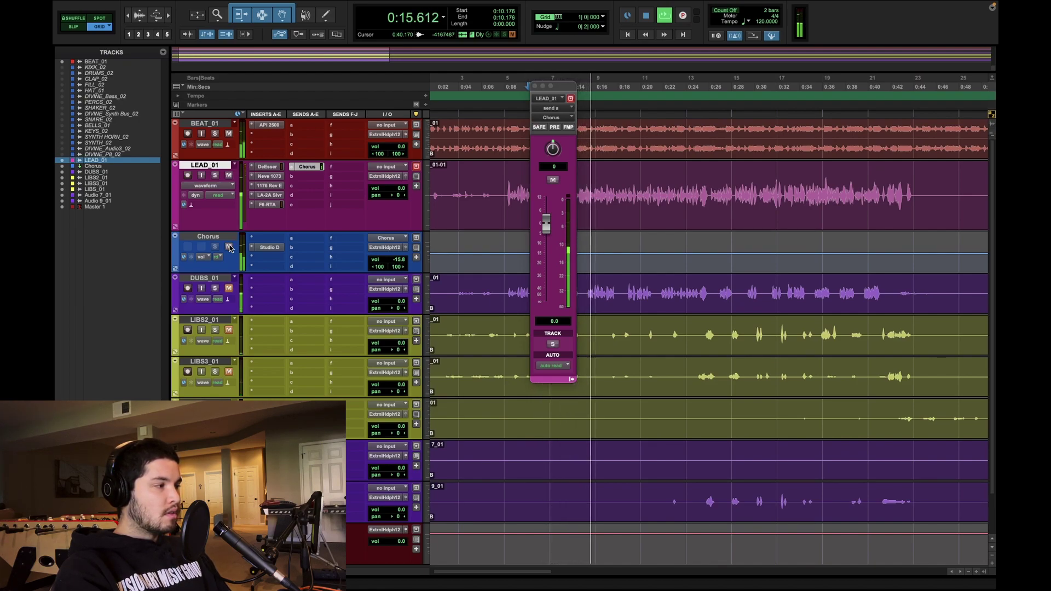
pyautogui.moveTo(398, 259); pyautogui.dragTo(398, 268)
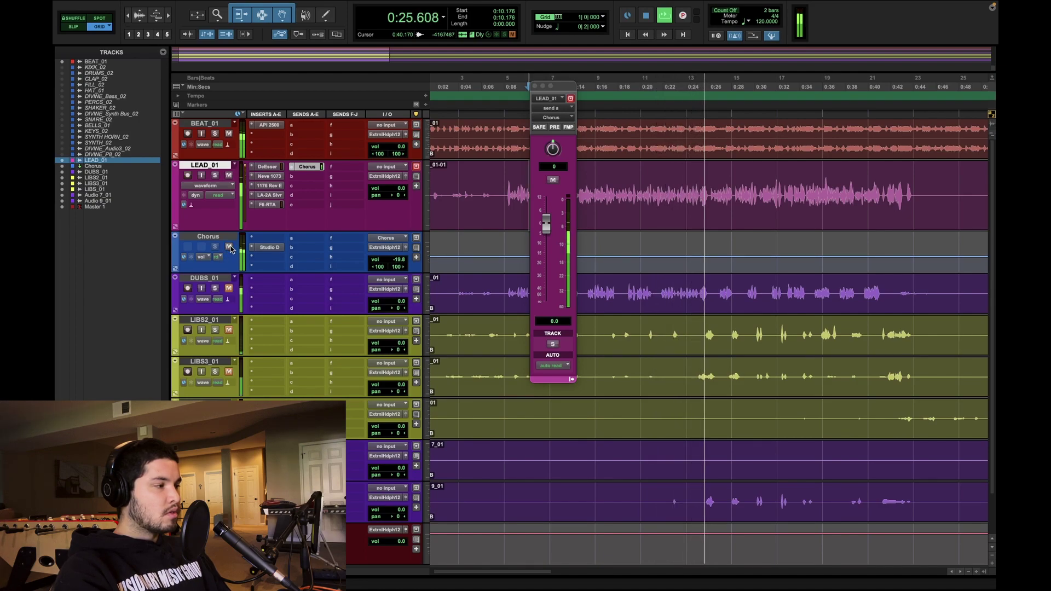
pyautogui.press('space')
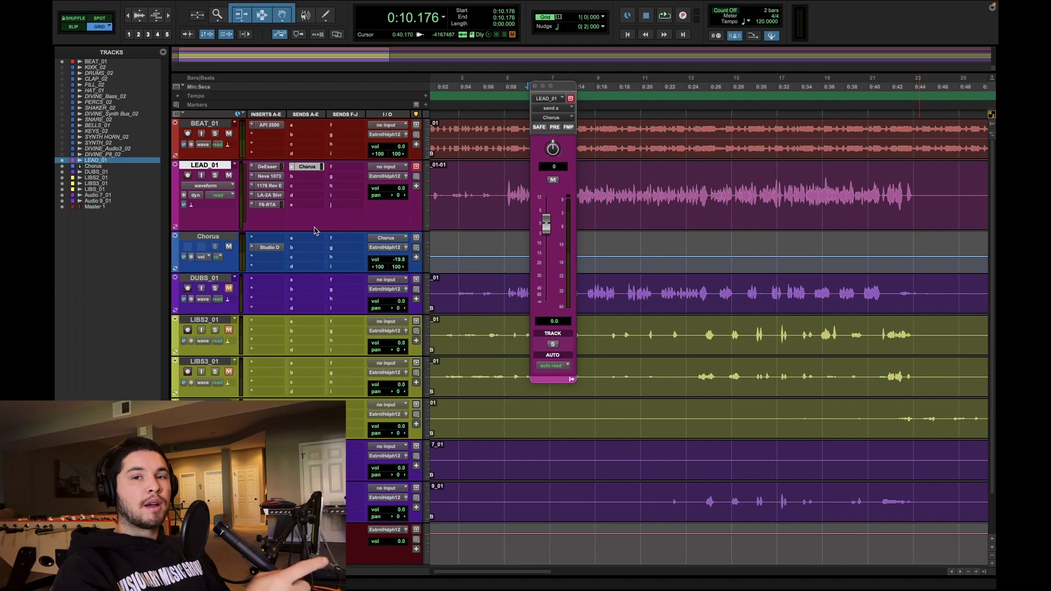
# - Trim the Chorus track's volume to -20.7 dB during playback and switch the Studio D to modulation mode 1
pyautogui.press('space')
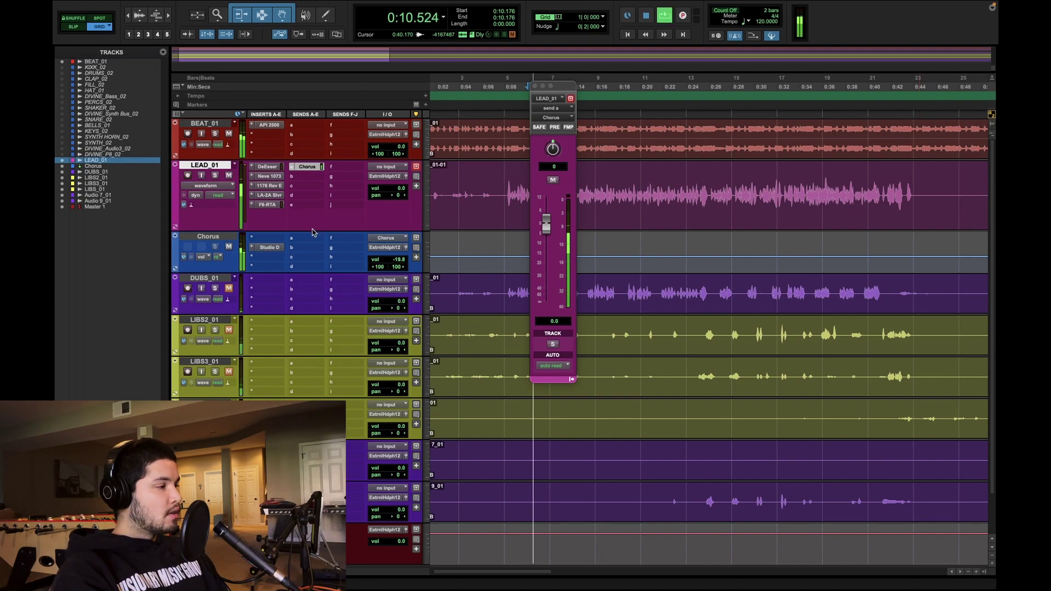
pyautogui.click(229, 246)
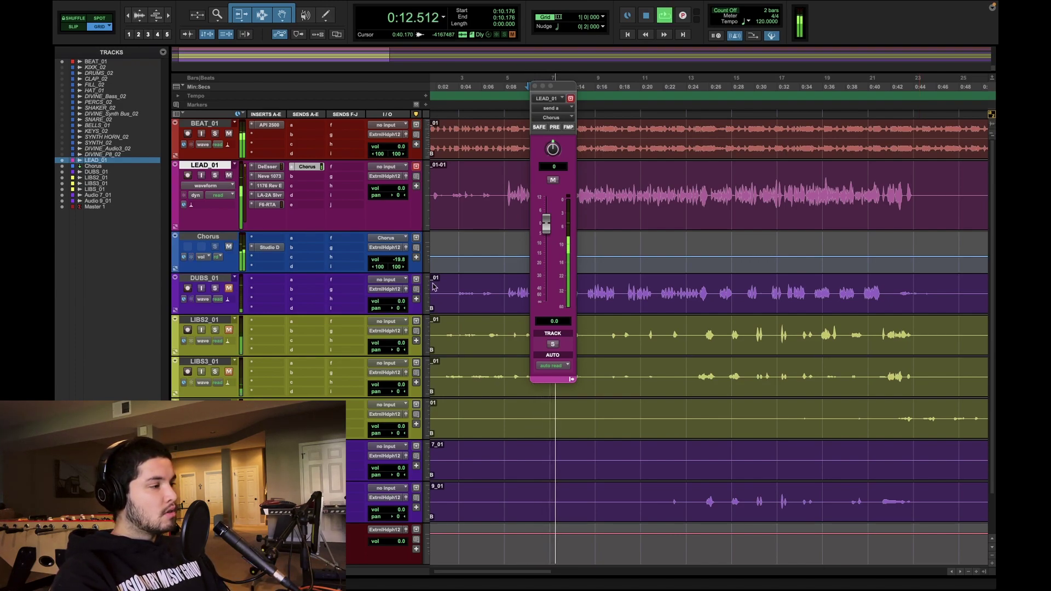
pyautogui.moveTo(399, 259); pyautogui.dragTo(398, 262)
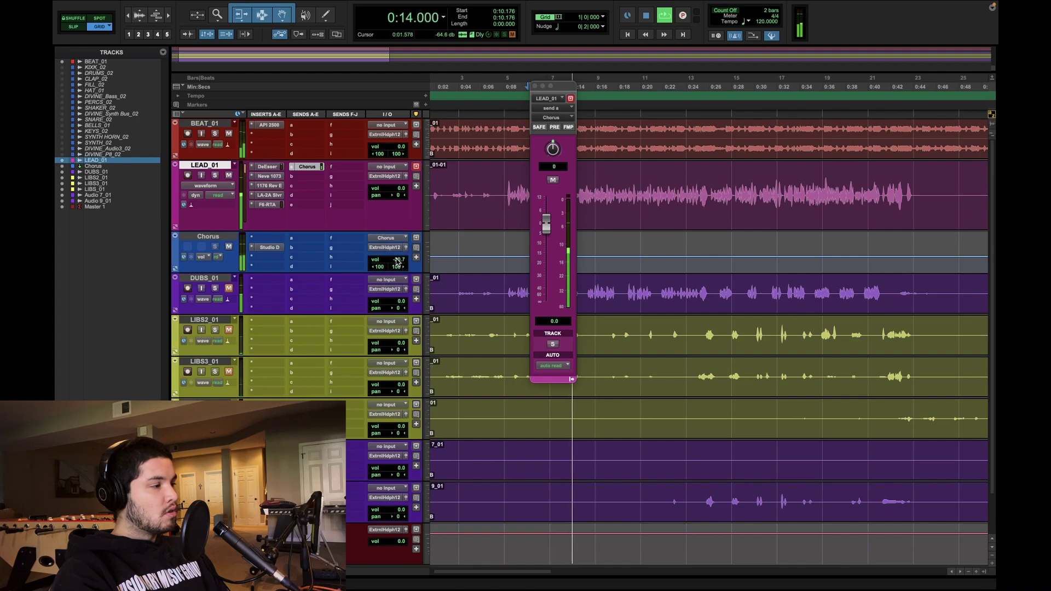
pyautogui.click(270, 248)
pyautogui.click(701, 291)
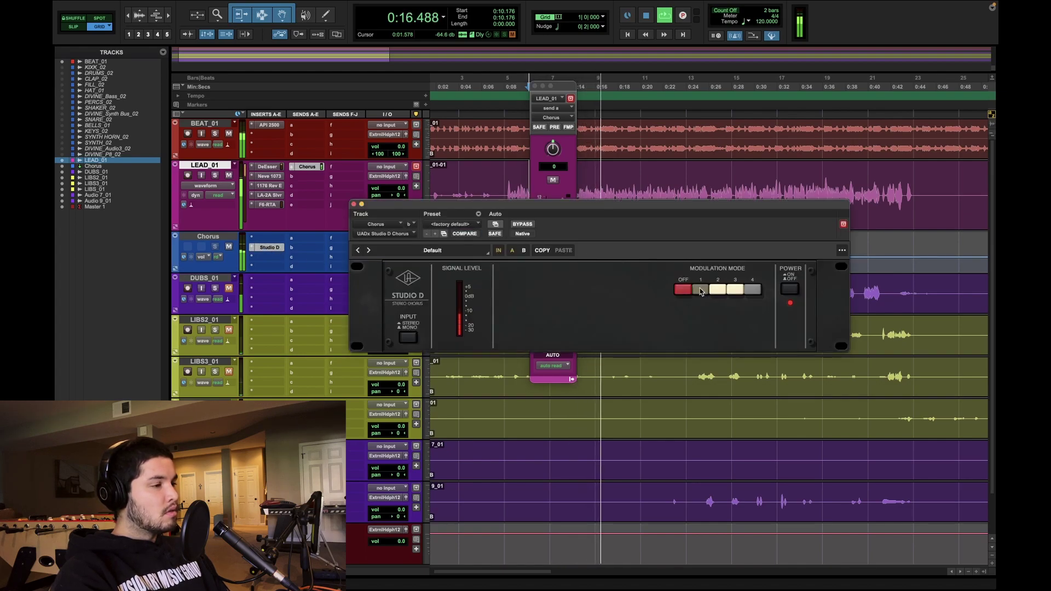
pyautogui.click(353, 204)
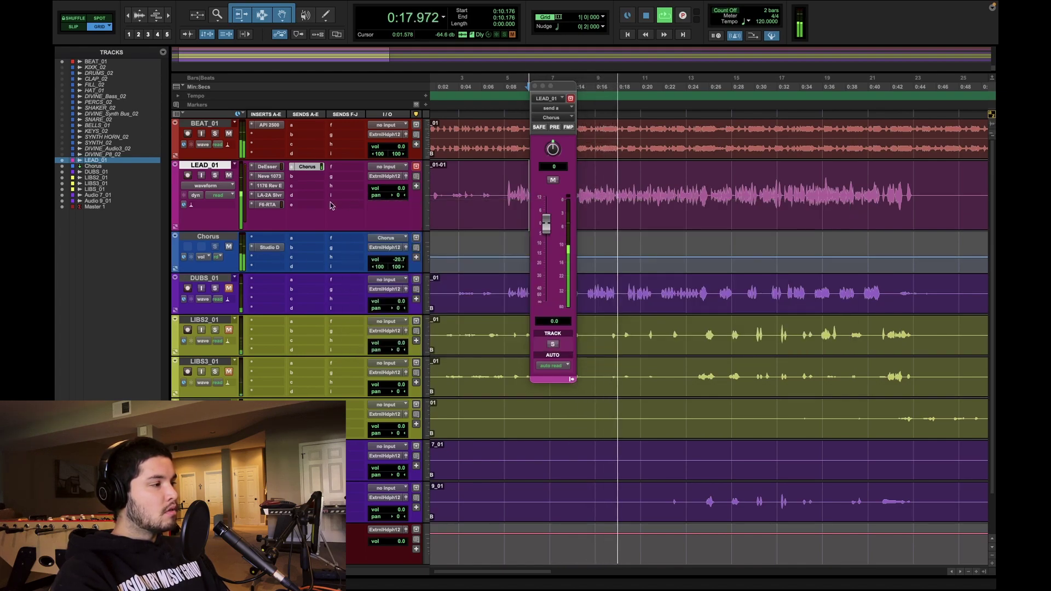
# - Boost F6 band 2 on LEAD_01 slightly at 115 Hz while the vocal plays
pyautogui.click(267, 204)
pyautogui.moveTo(486, 370); pyautogui.dragTo(478, 361)
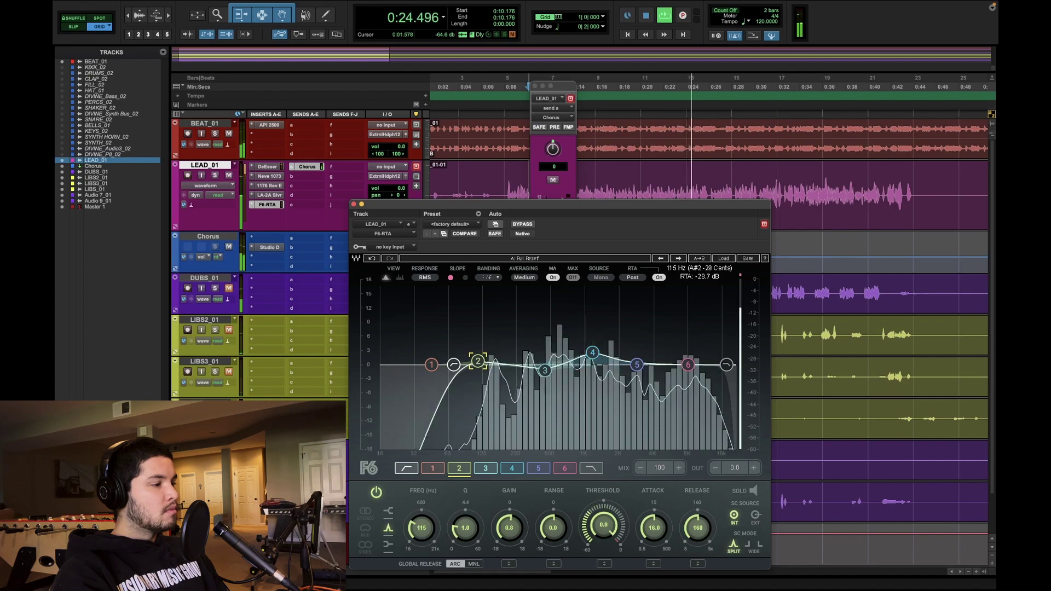
pyautogui.press('space')
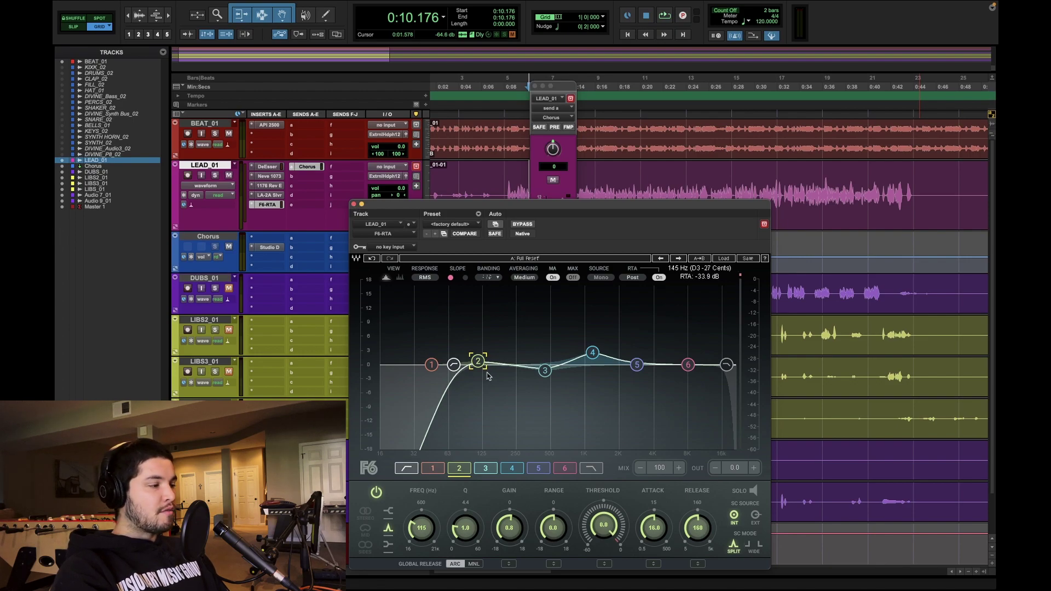
pyautogui.click(354, 204)
# - Play LEAD_01 from about 0:10 and examine the F6 curve against the vocal's spectrum
pyautogui.press('space')
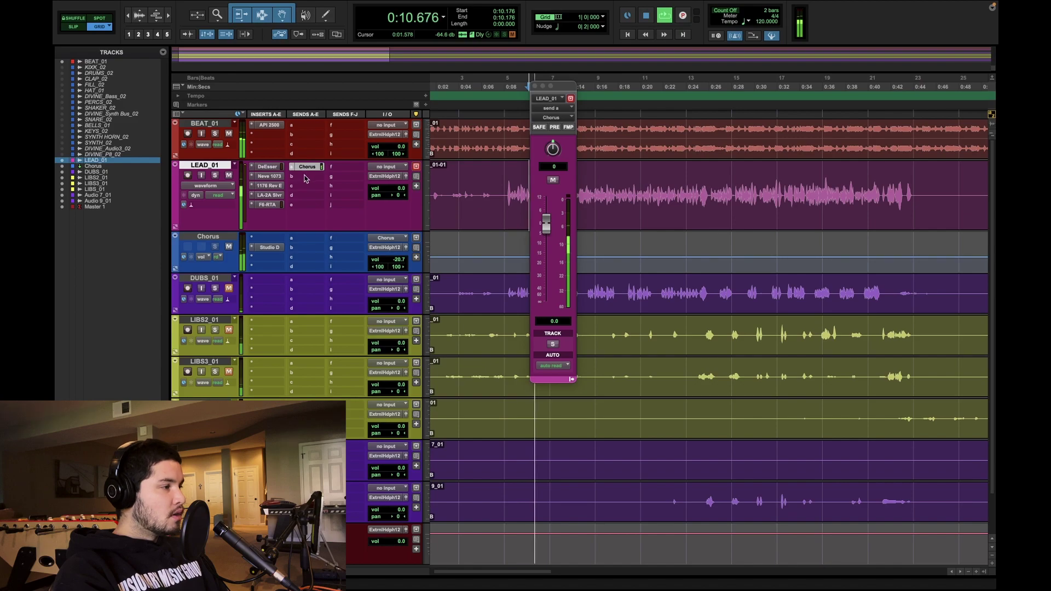
pyautogui.click(267, 205)
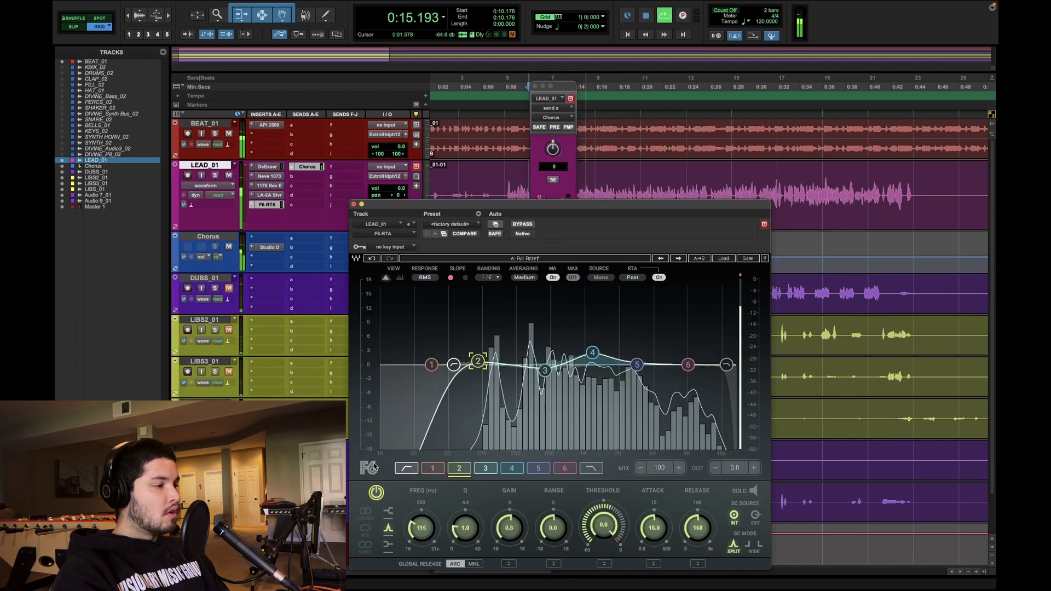
pyautogui.click(353, 203)
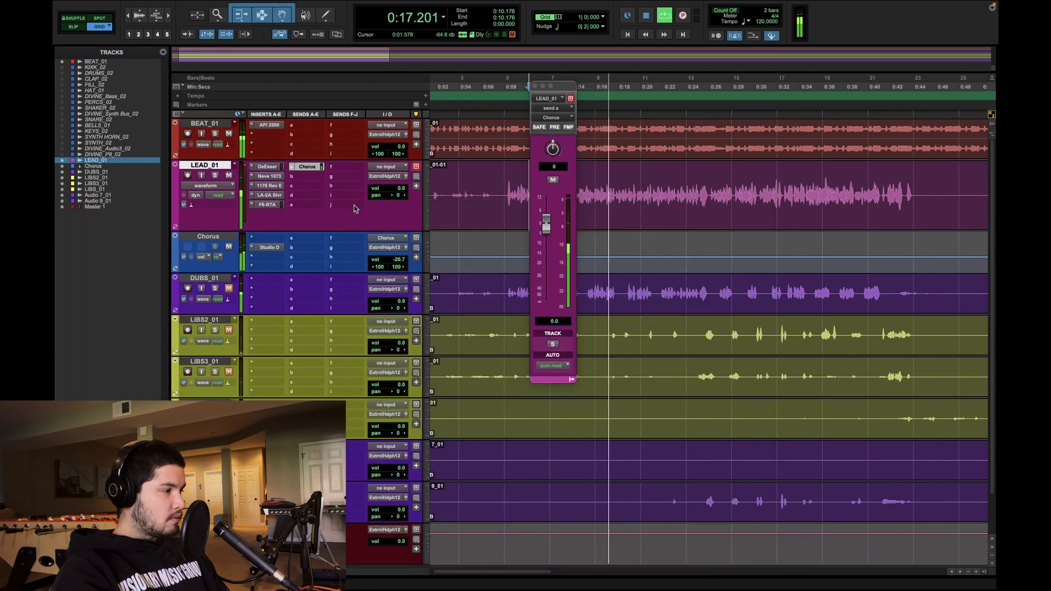
pyautogui.click(267, 205)
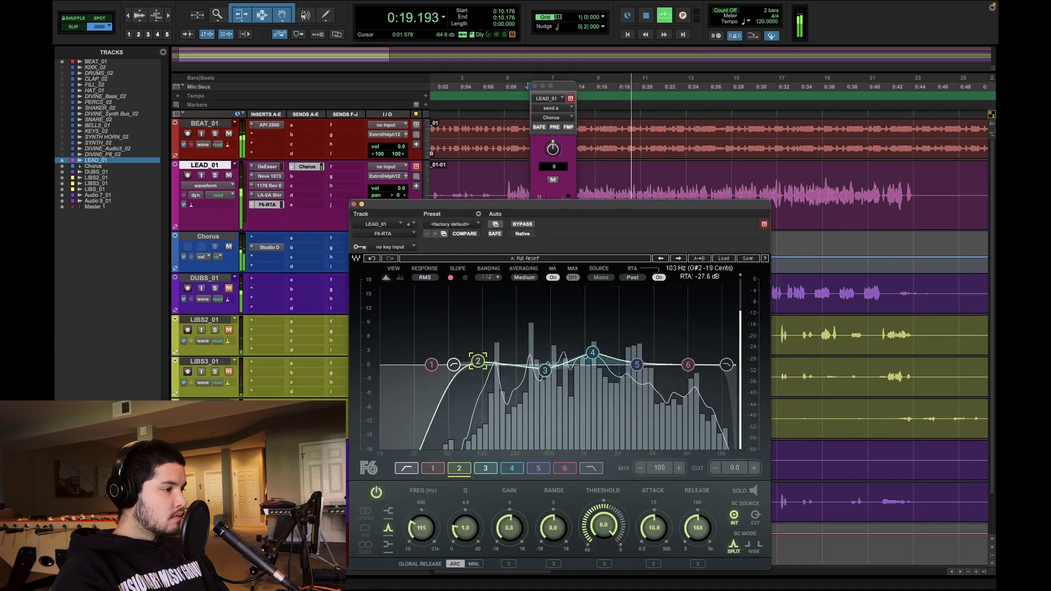
pyautogui.click(353, 204)
pyautogui.press('space')
# - Add a doubler send on LEAD_01 to a new doubler aux track with Doubler2 inserted
pyautogui.click(309, 176)
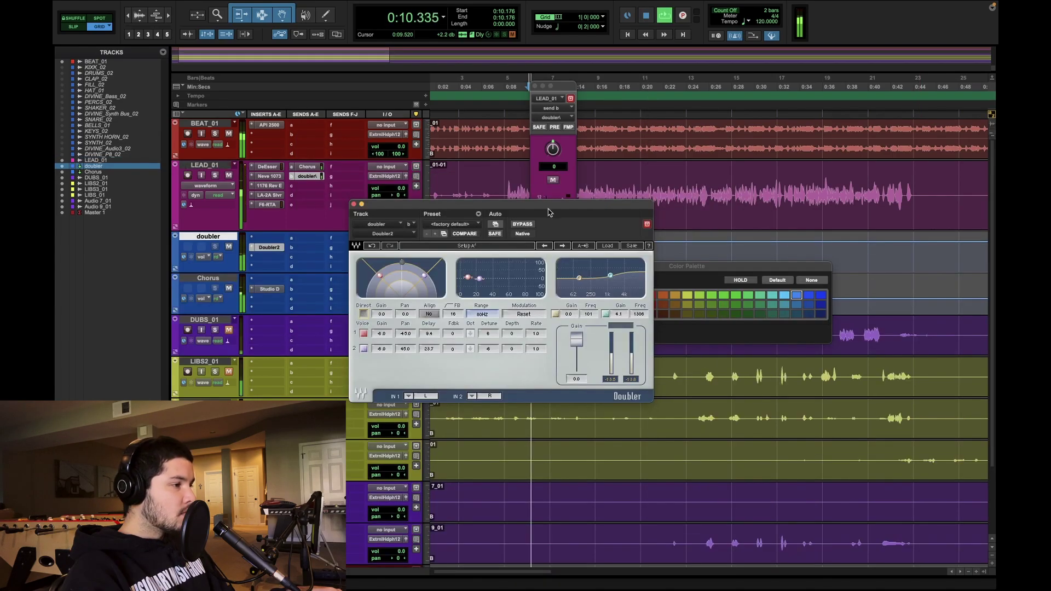
pyautogui.moveTo(550, 205); pyautogui.dragTo(548, 278)
pyautogui.keyDown('alt'); pyautogui.click(547, 277); pyautogui.keyUp('alt')
pyautogui.click(115, 149)
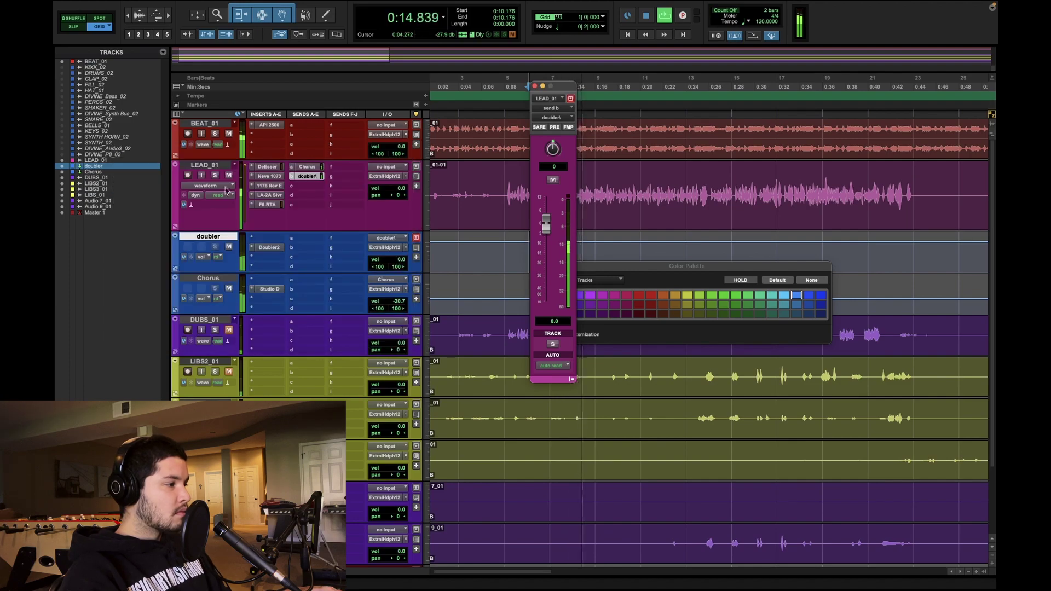
# - Set the doubler track's volume to -12.5 dB during playback and use its mute to compare the effect
pyautogui.moveTo(401, 301); pyautogui.dragTo(403, 273)
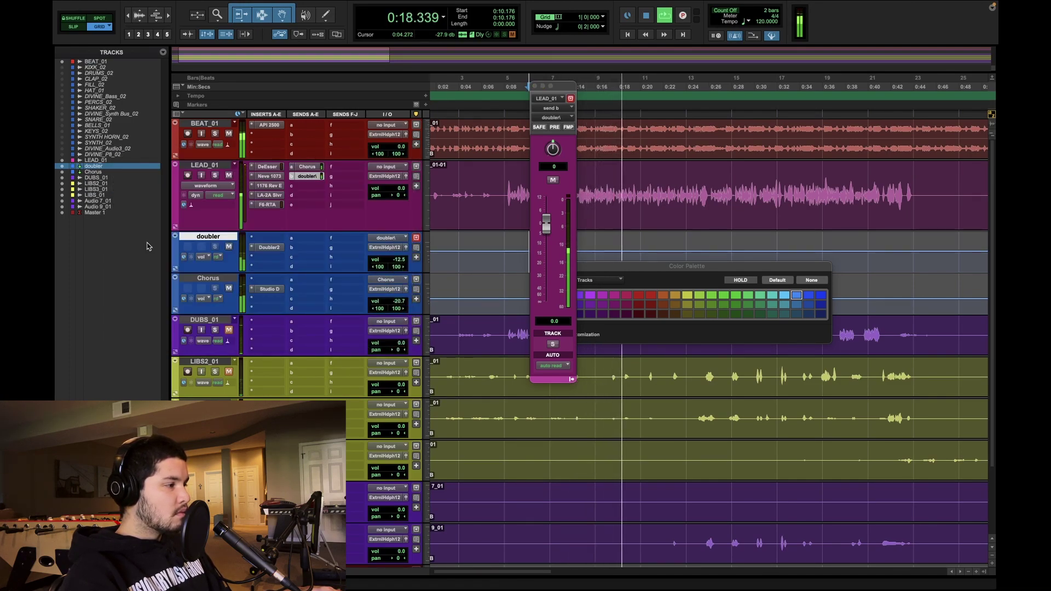
pyautogui.click(229, 247)
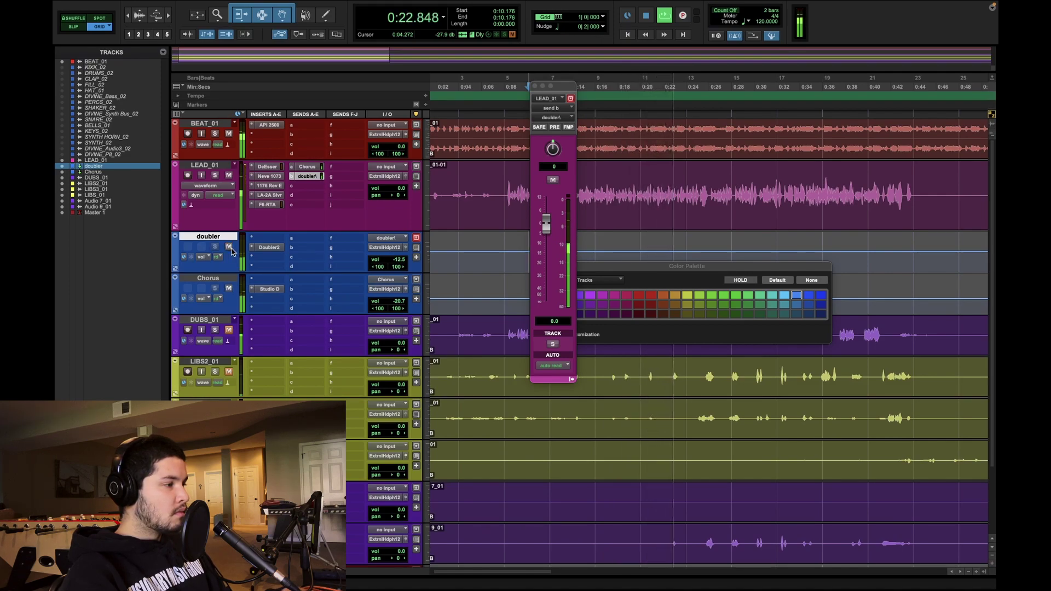
pyautogui.press('space')
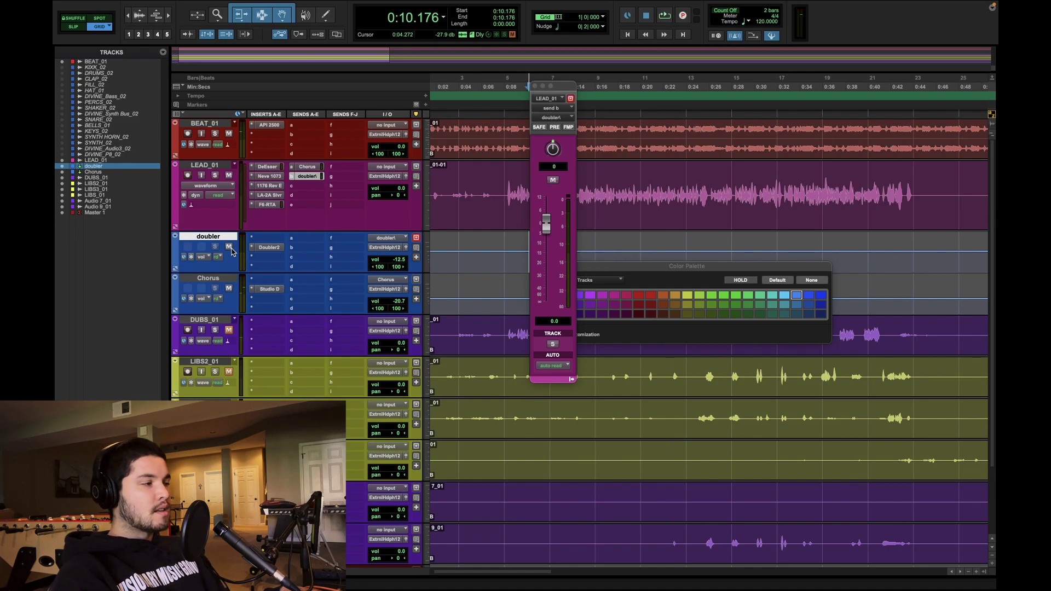
# - Check the Doubler2 settings, and set the doubler track's volume to -13.1 dB during playback
pyautogui.click(280, 248)
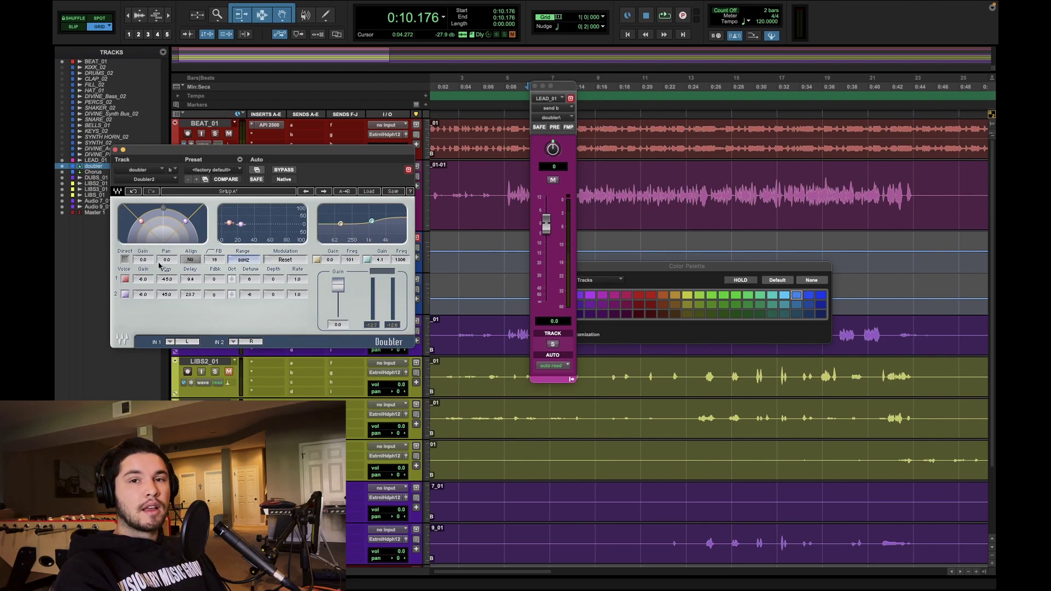
pyautogui.click(116, 150)
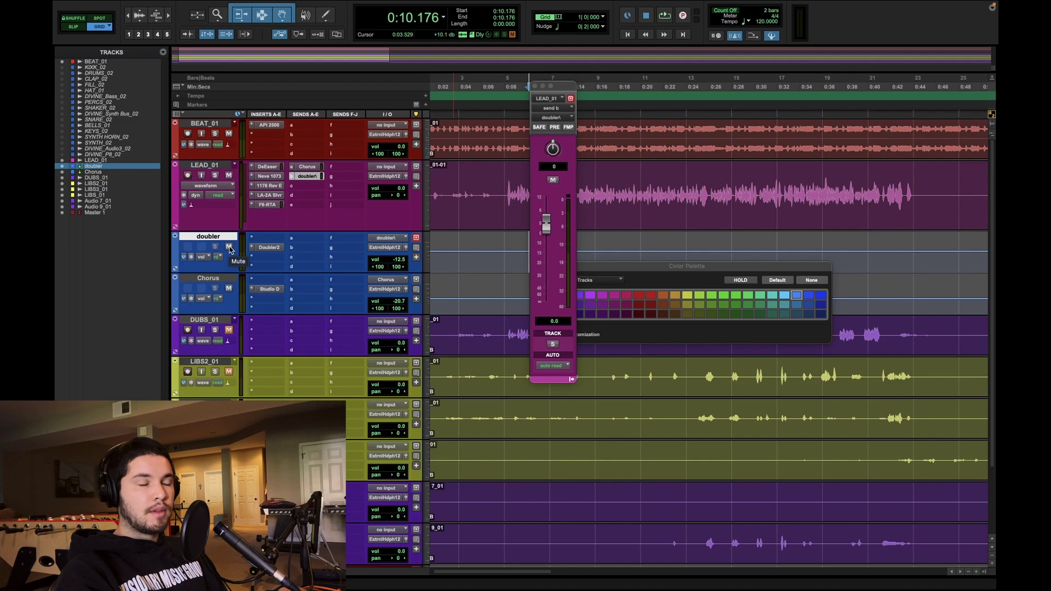
pyautogui.press('space')
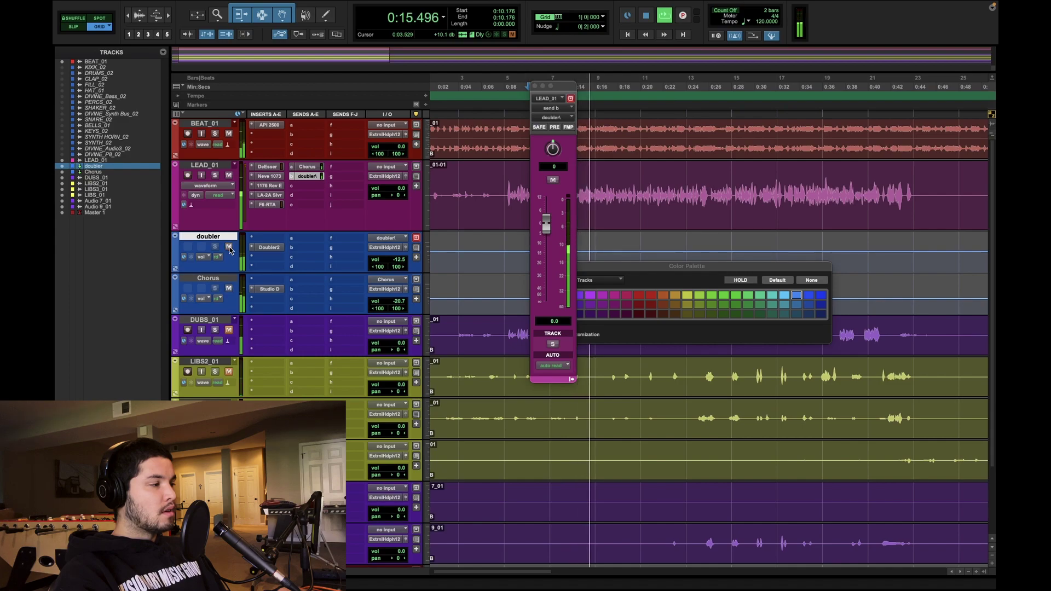
pyautogui.click(400, 260)
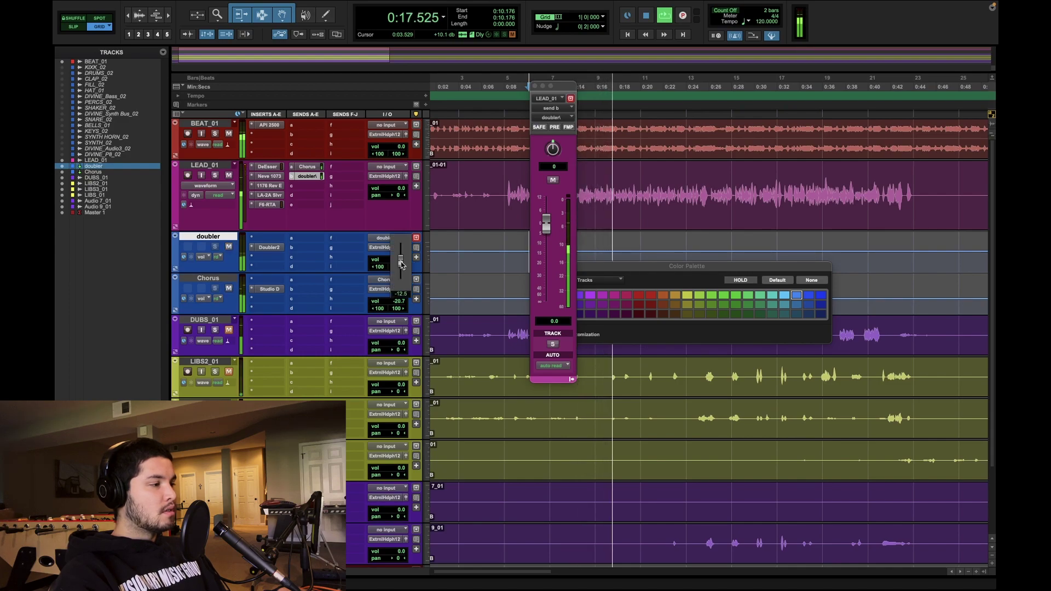
pyautogui.moveTo(401, 264); pyautogui.dragTo(403, 266)
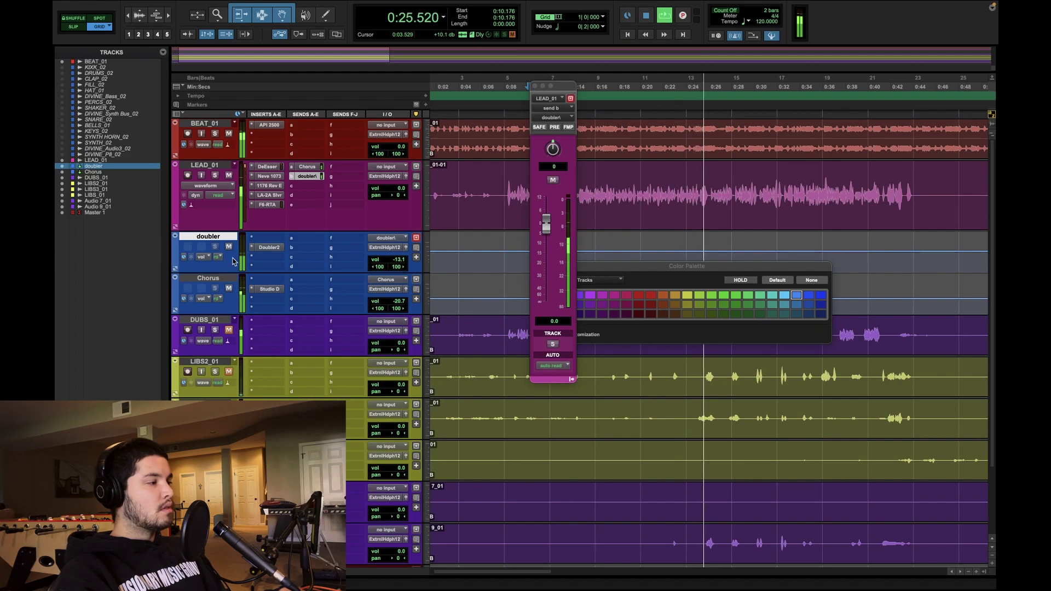
pyautogui.press('space')
# - Add a send on LEAD_01 to a new aux track named pcomp and colour that track blue
pyautogui.click(345, 204)
pyautogui.click(351, 153)
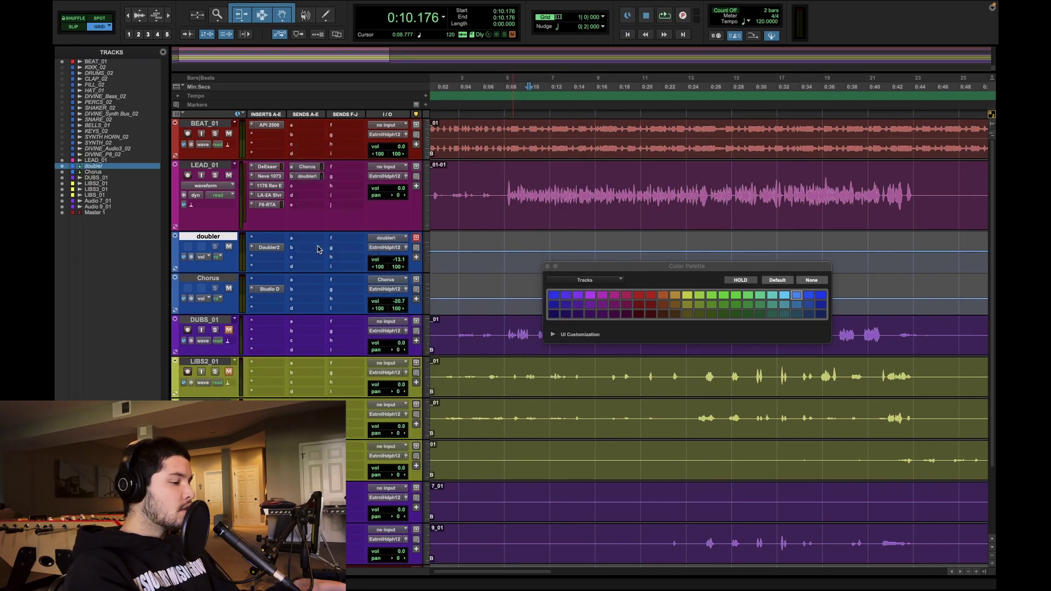
pyautogui.write('pcomp')
pyautogui.press('Return')
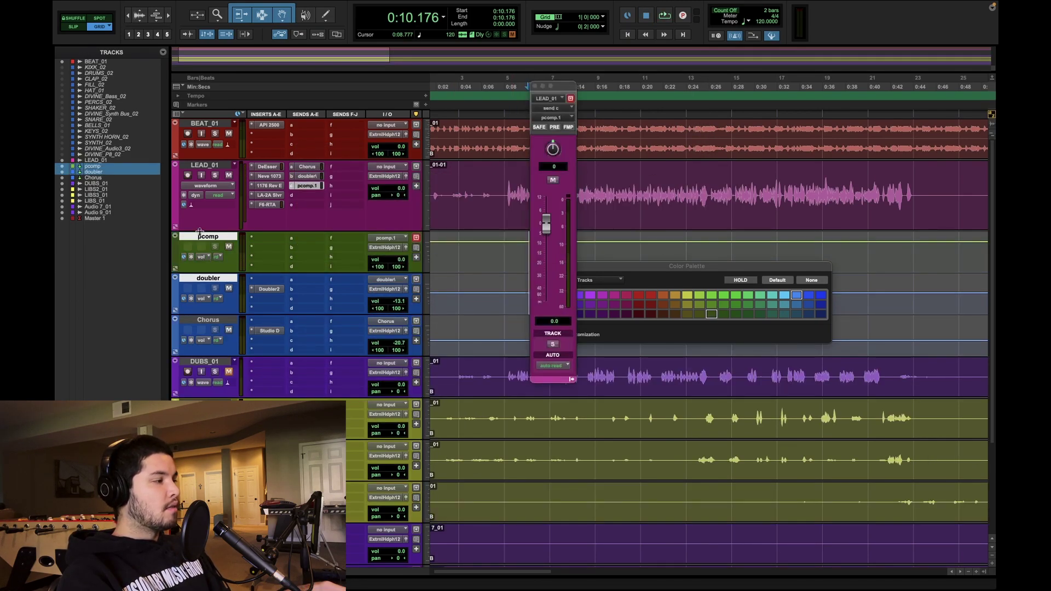
pyautogui.click(174, 255)
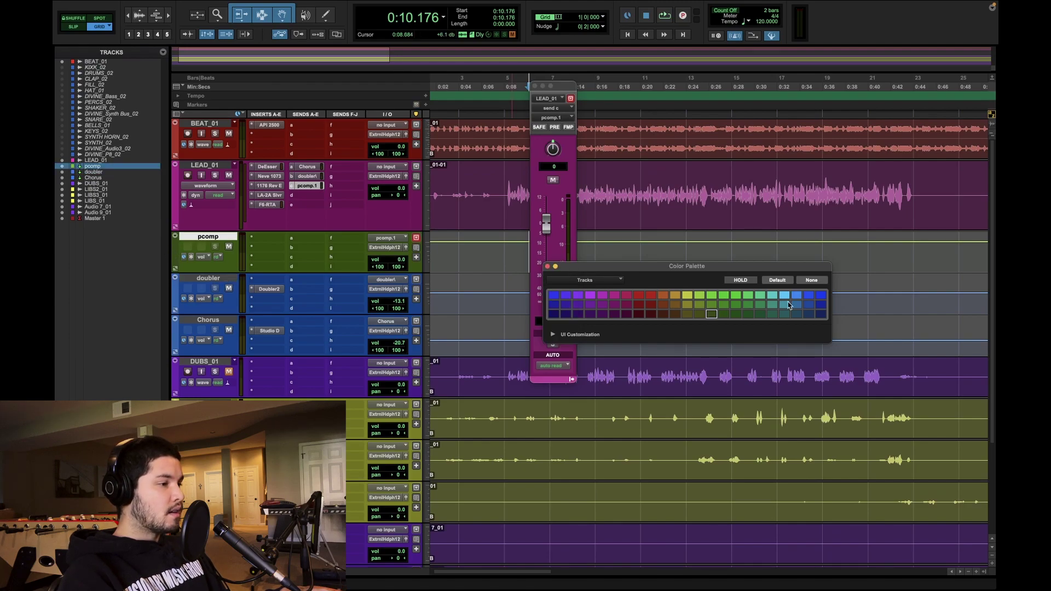
pyautogui.click(796, 294)
# - Insert the dbx-160 compressor on the pcomp track and adjust its left threshold while the vocal plays
pyautogui.click(268, 238)
pyautogui.write('dbx')
pyautogui.press('Return')
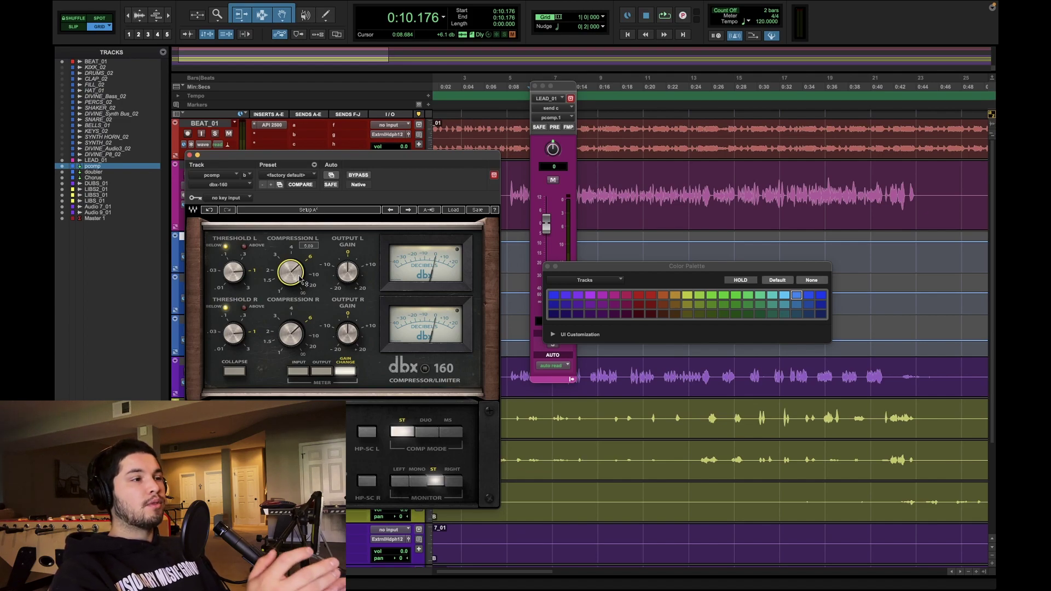
pyautogui.press('space')
pyautogui.click(229, 278)
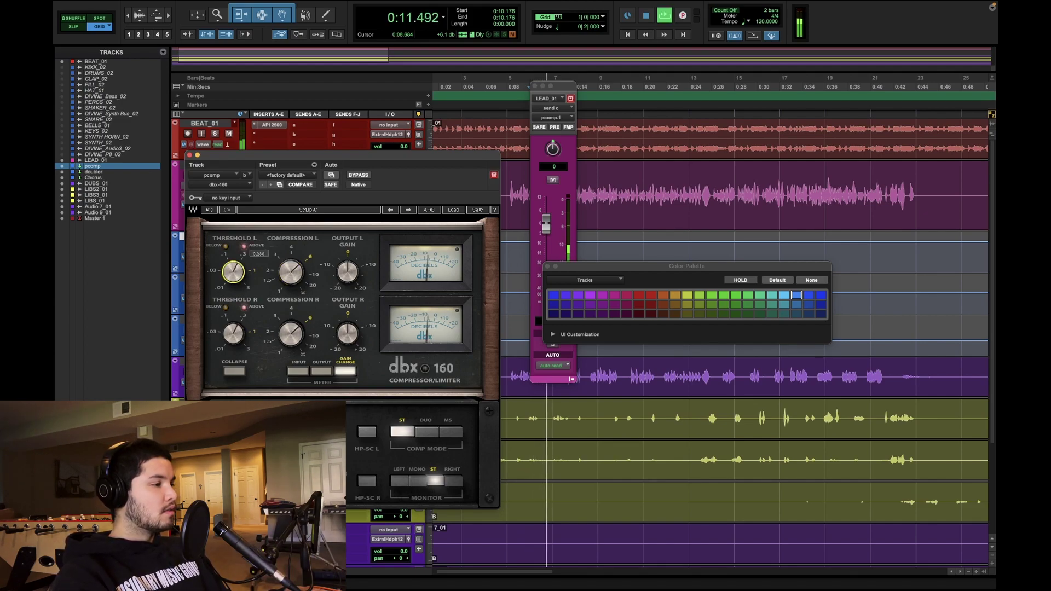
pyautogui.click(190, 156)
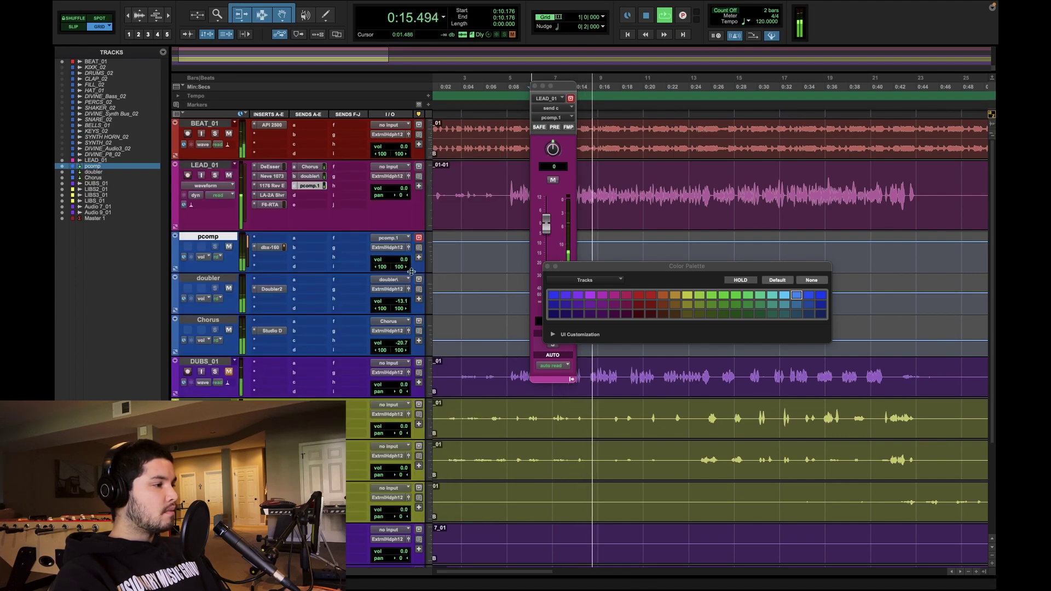
# - Set the pcomp track's volume to -18.5 dB during playback and use its mute to compare the effect
pyautogui.moveTo(405, 257); pyautogui.dragTo(403, 273)
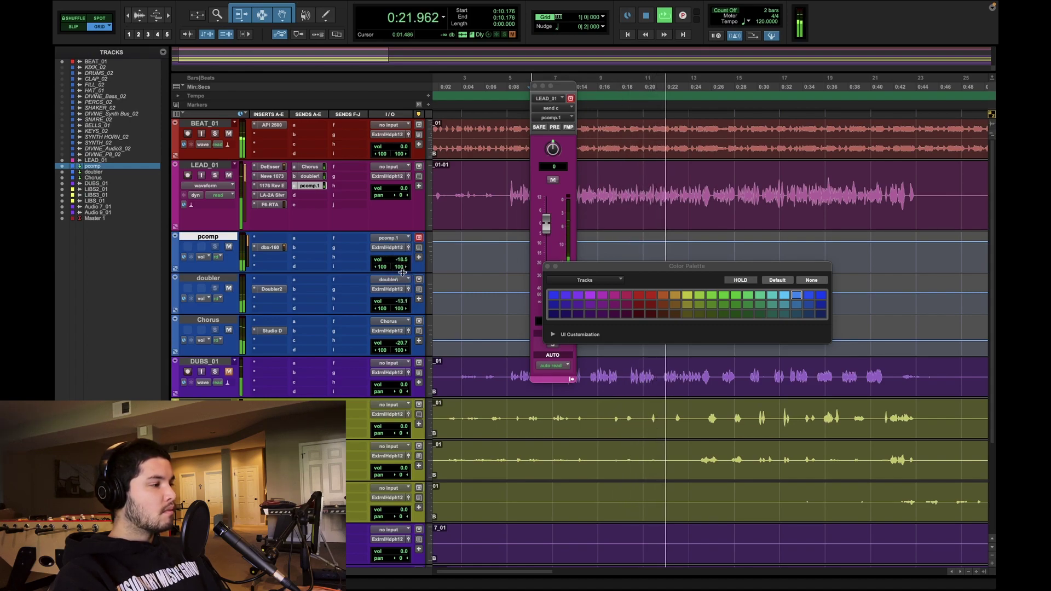
pyautogui.click(229, 247)
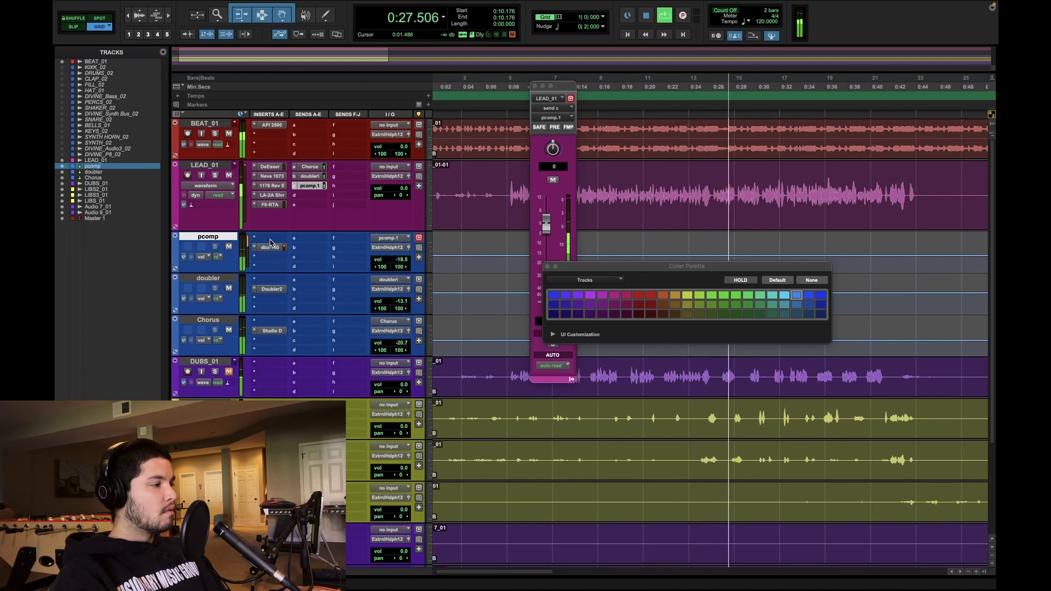
pyautogui.press('space')
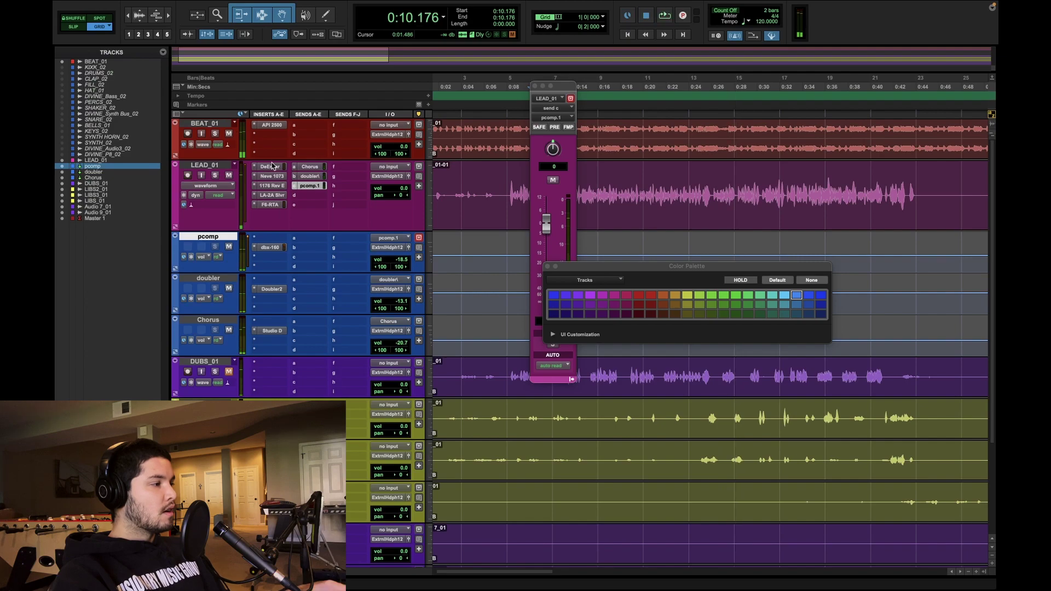
# - Insert a DeEsser ahead of the dbx-160 on the pcomp track and lower its threshold slightly during playback
pyautogui.click(270, 238)
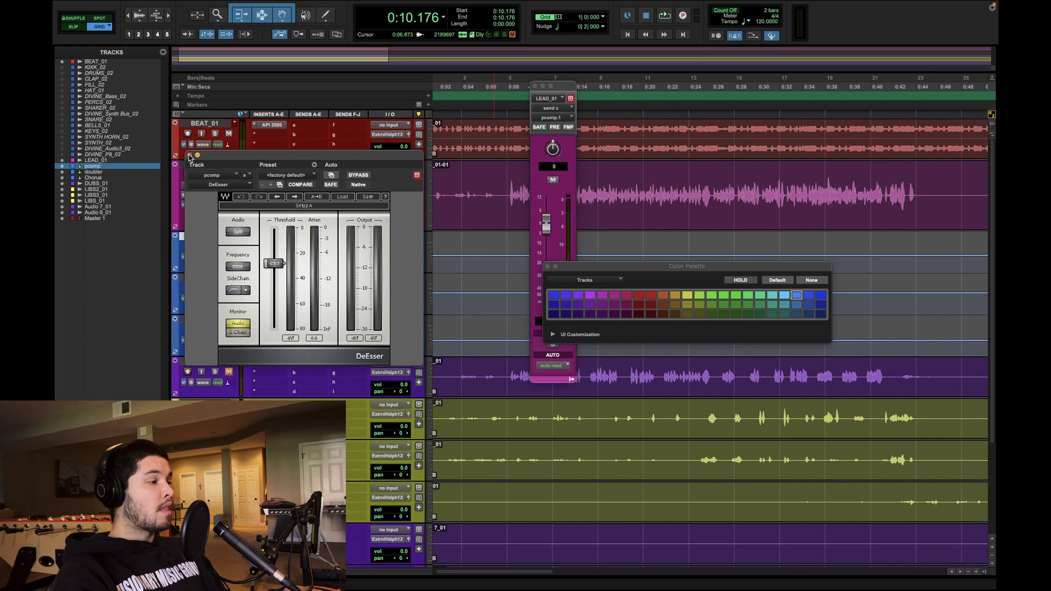
pyautogui.press('space')
pyautogui.moveTo(272, 263); pyautogui.dragTo(274, 266)
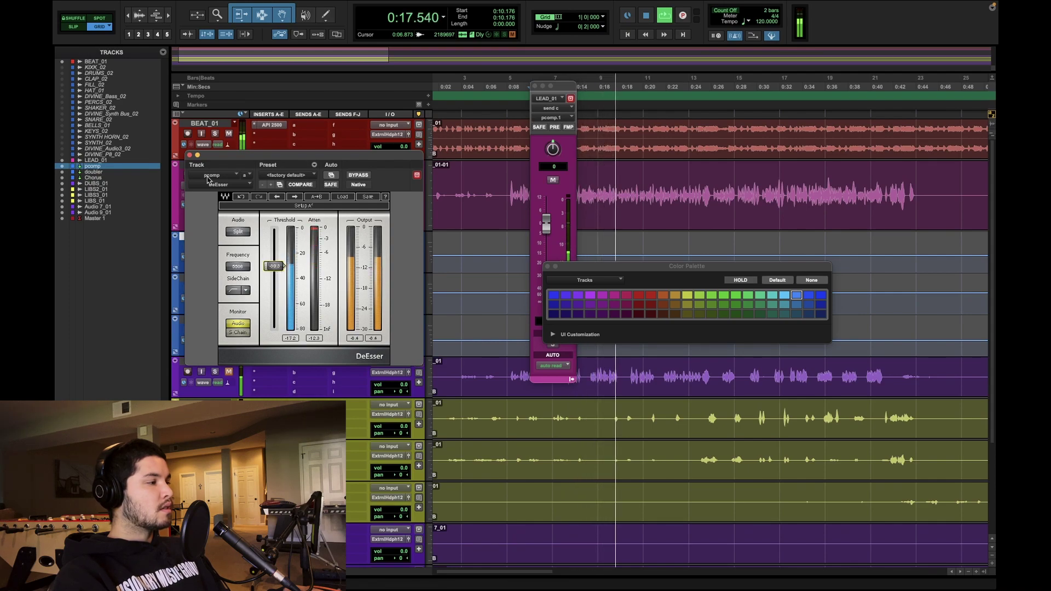
pyautogui.click(189, 155)
pyautogui.press('space')
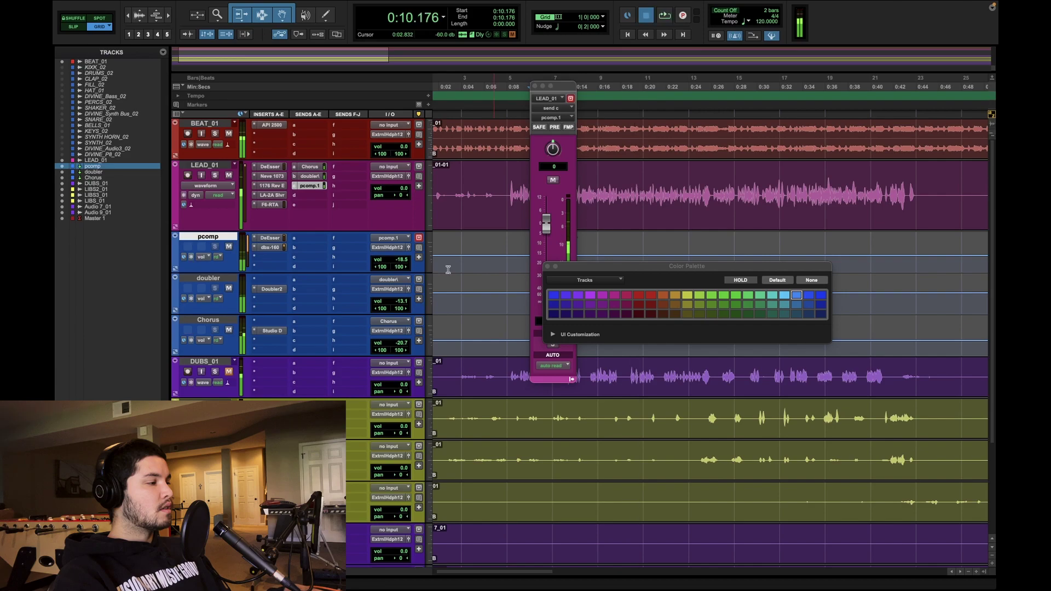
# - Add a send on LEAD_01 to a new stereo aux track named Reverb and colour that track blue
pyautogui.click(317, 204)
pyautogui.click(329, 259)
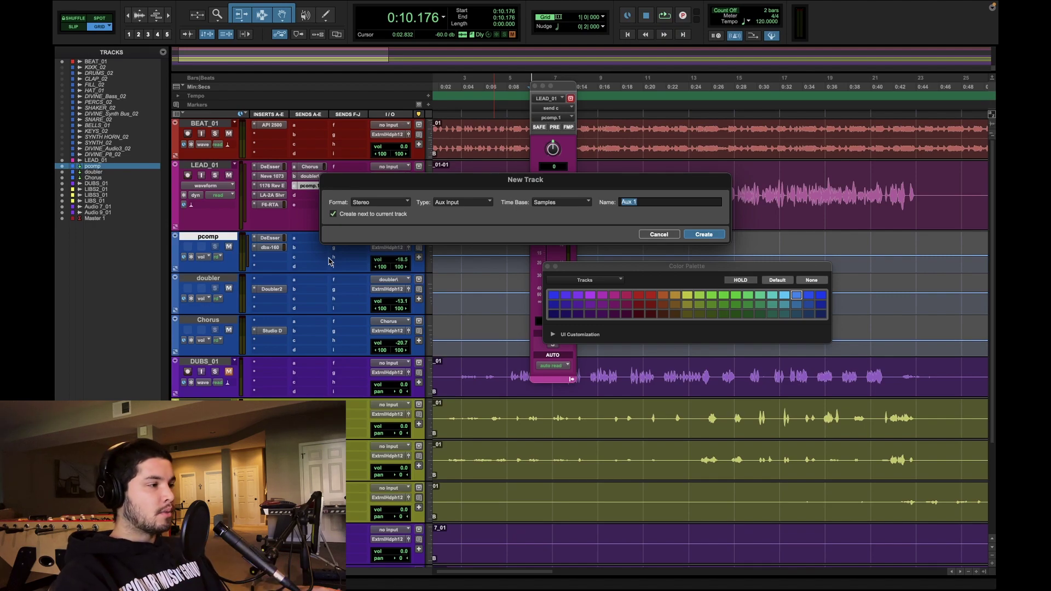
pyautogui.press('Return')
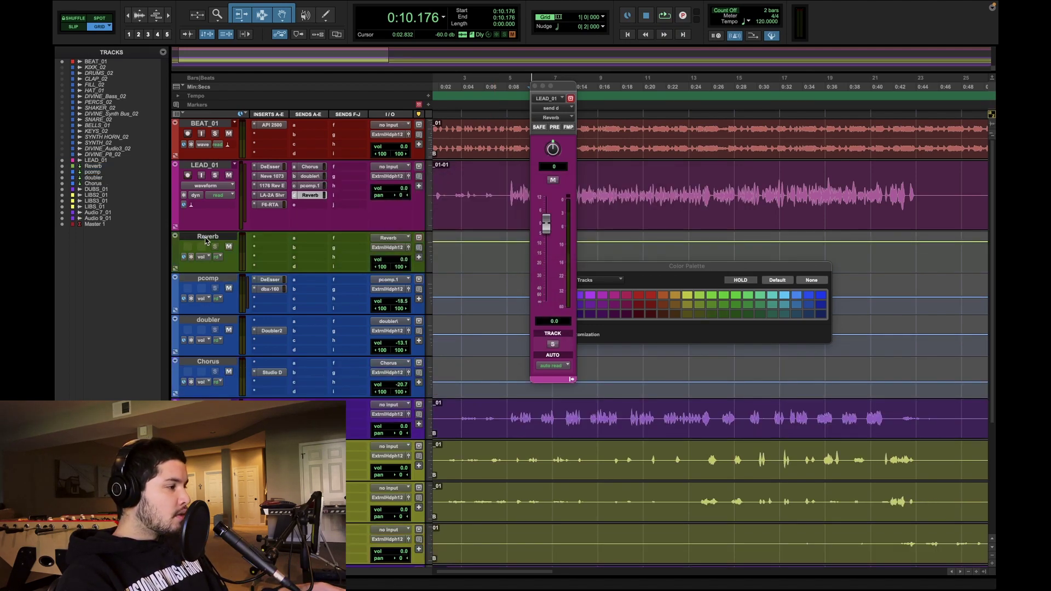
pyautogui.click(184, 258)
pyautogui.click(175, 261)
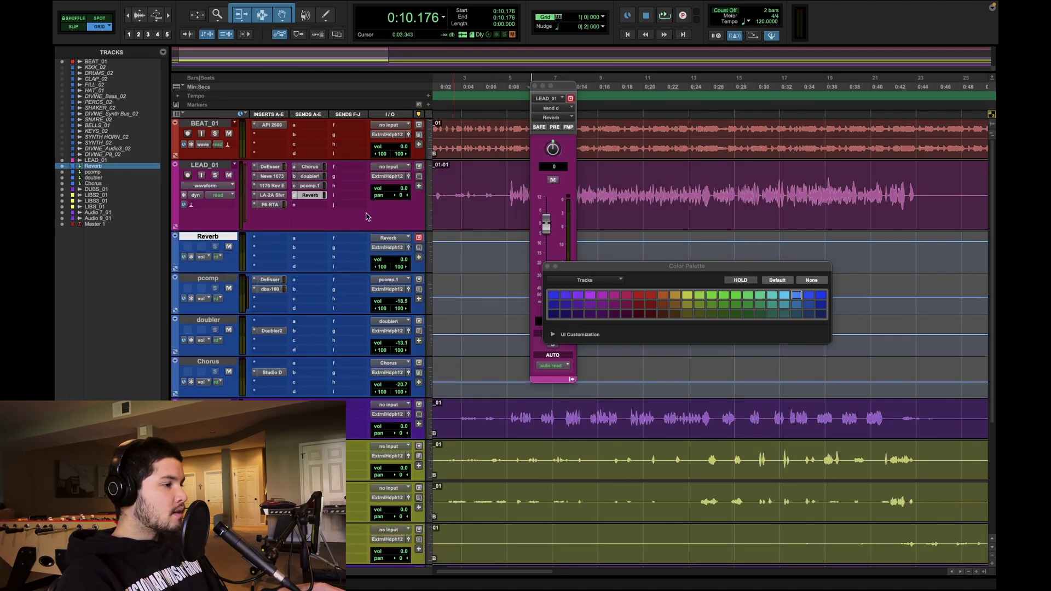
pyautogui.click(547, 267)
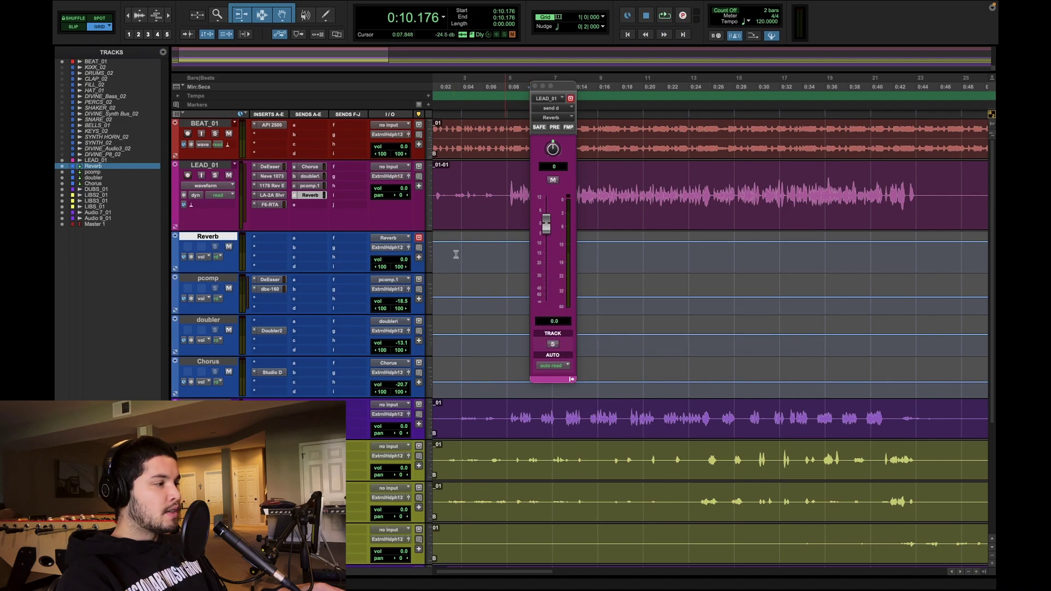
# - Insert ValhallaVintageVerb on the Reverb track with a 0.93 s decay and the Smooth Plate mode
pyautogui.click(269, 250)
pyautogui.click(285, 248)
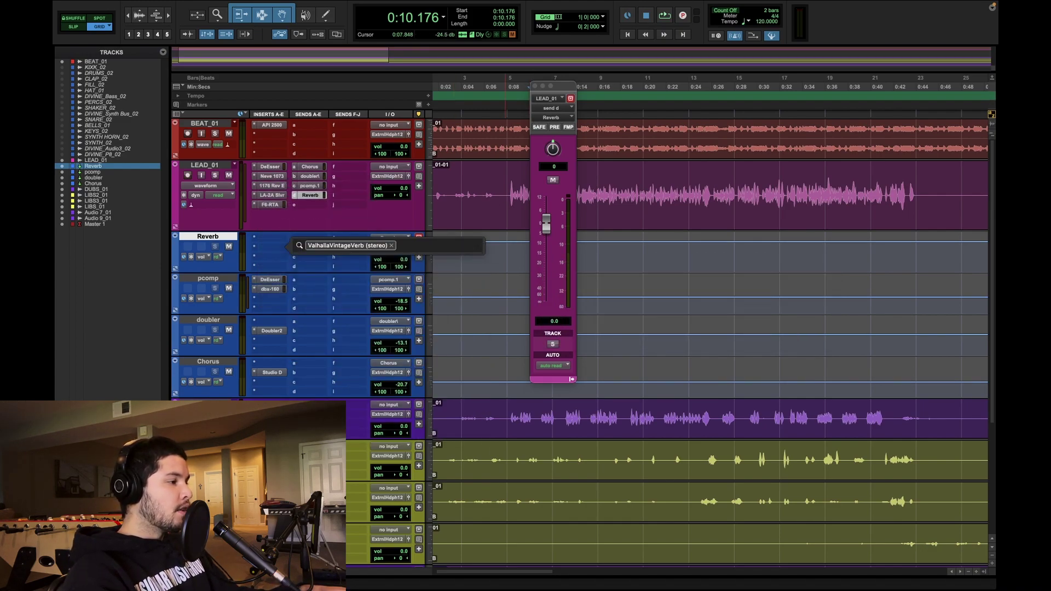
pyautogui.press('Return')
pyautogui.moveTo(249, 303); pyautogui.dragTo(264, 316)
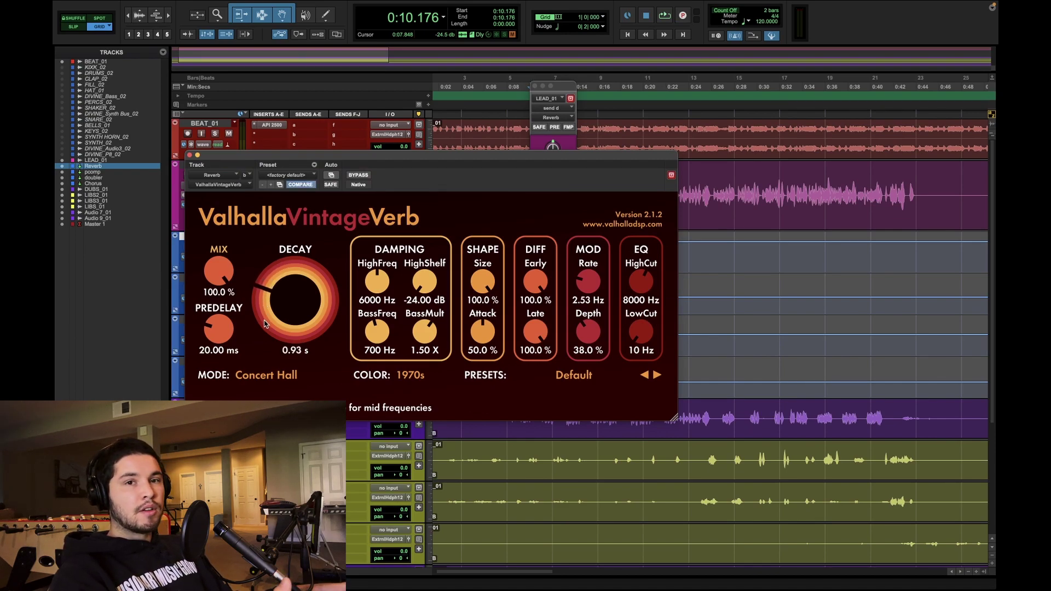
pyautogui.click(285, 377)
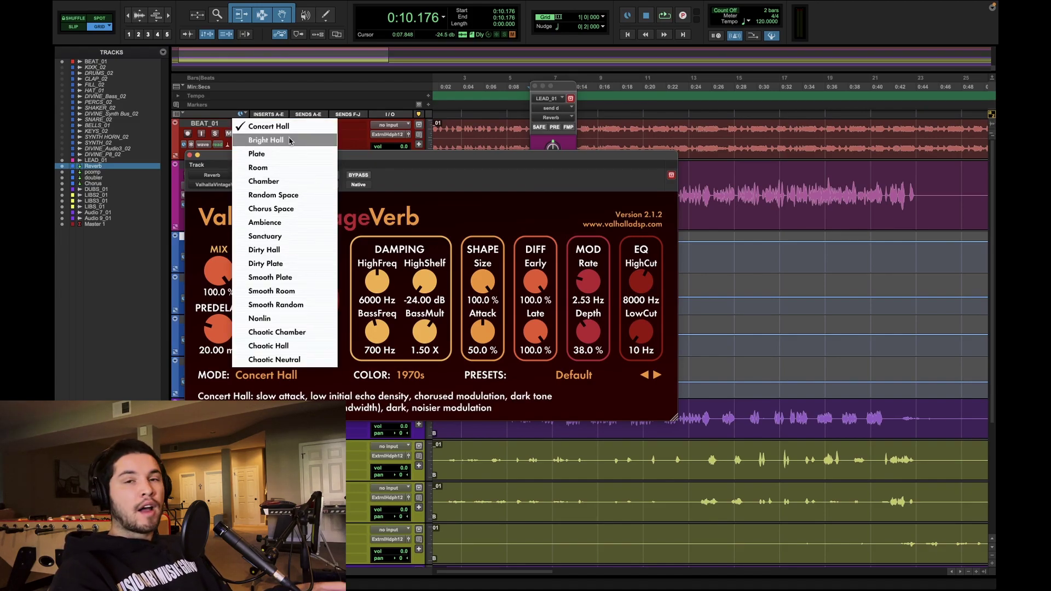
pyautogui.click(271, 277)
pyautogui.moveTo(257, 159); pyautogui.dragTo(542, 233)
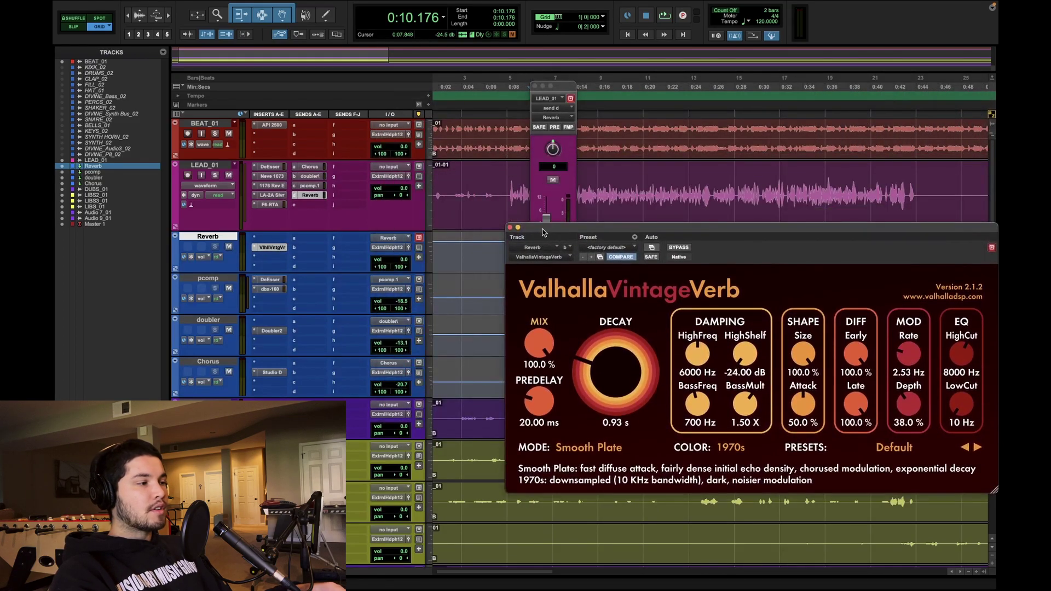
# - Set ValhallaVintageVerb's BassFreq to 100 Hz, BassMult to 0.25 X, LowCut to 160 Hz and colour to 1970s during playback
pyautogui.click(506, 185)
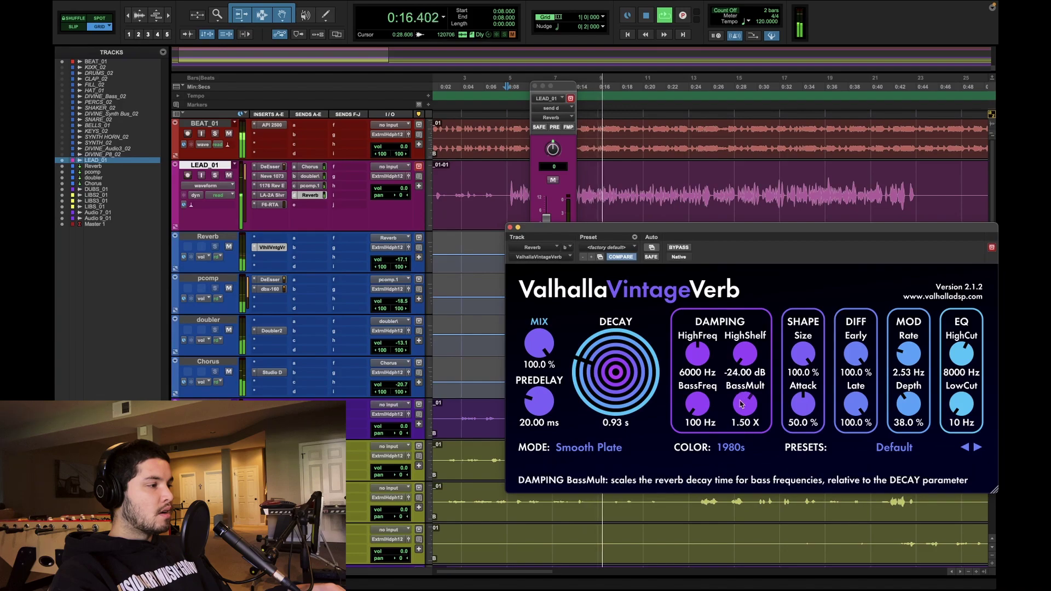
pyautogui.moveTo(741, 404); pyautogui.dragTo(743, 424)
pyautogui.moveTo(961, 409); pyautogui.dragTo(965, 391)
pyautogui.click(729, 459)
pyautogui.click(733, 471)
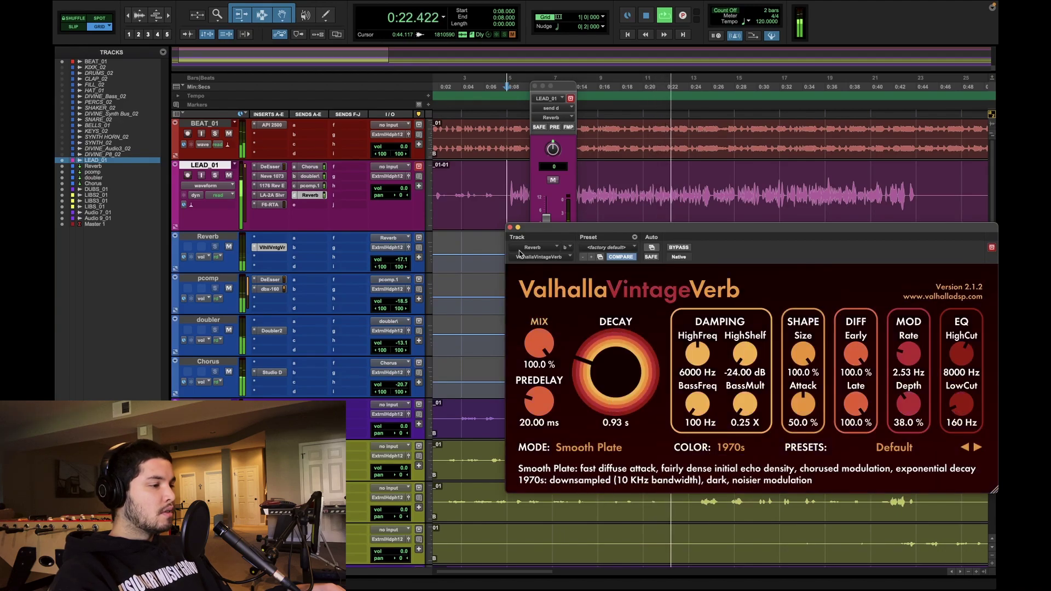
pyautogui.click(510, 227)
pyautogui.press('space')
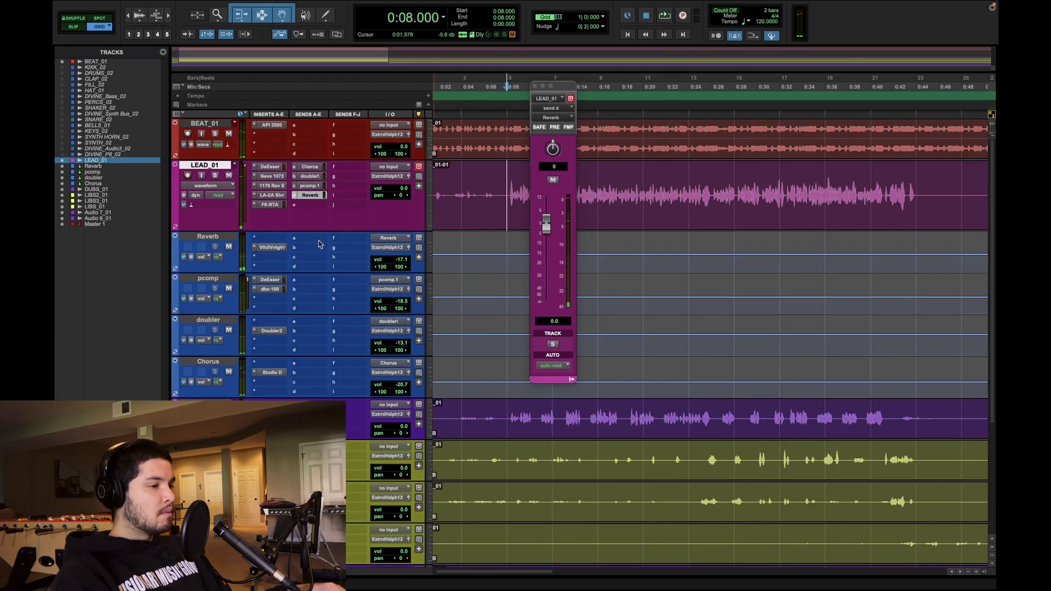
# - Play LEAD_01 from 0:08 and set the Reverb track's volume to -15.8 dB
pyautogui.press('space')
pyautogui.click(274, 247)
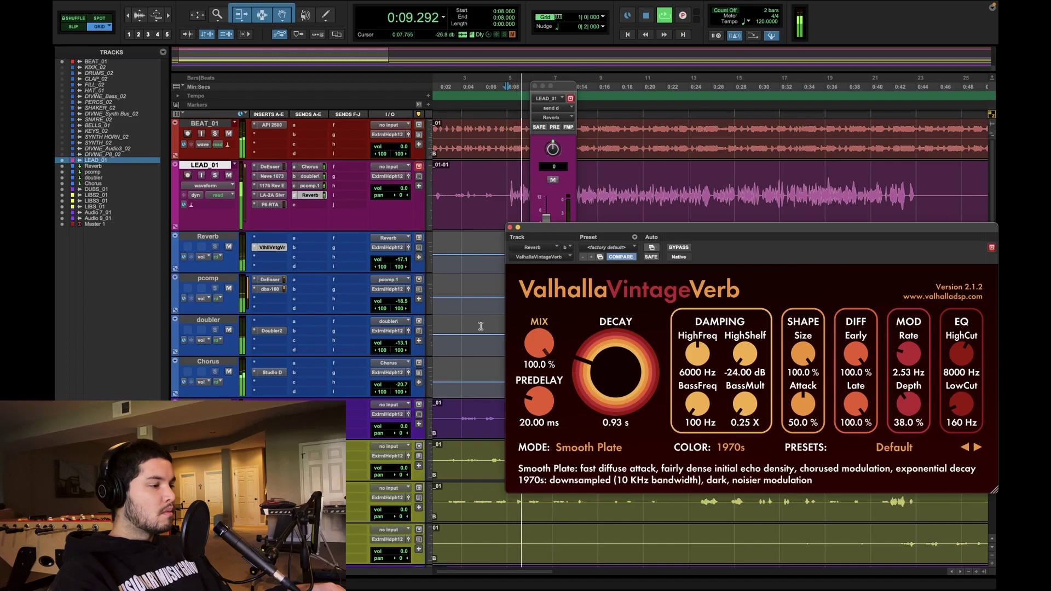
pyautogui.click(402, 261)
pyautogui.moveTo(402, 258); pyautogui.dragTo(403, 265)
pyautogui.click(402, 259)
# - Insert the stereo F6-RTA equalizer ahead of ValhallaVintageVerb on the Reverb track
pyautogui.click(268, 167)
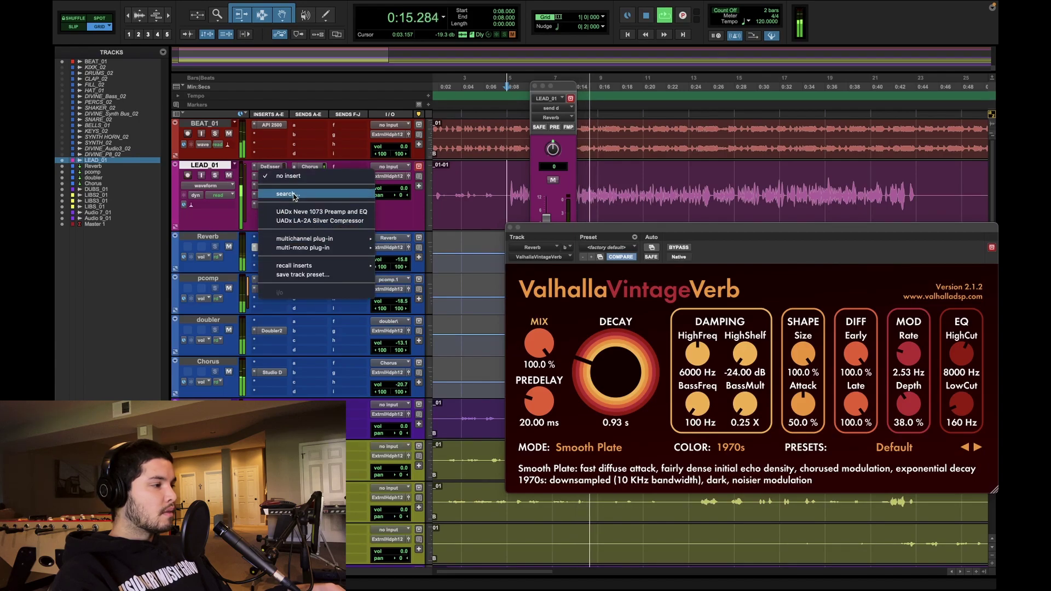
pyautogui.click(294, 195)
pyautogui.write('f6')
pyautogui.press('Down')
pyautogui.press('Down')
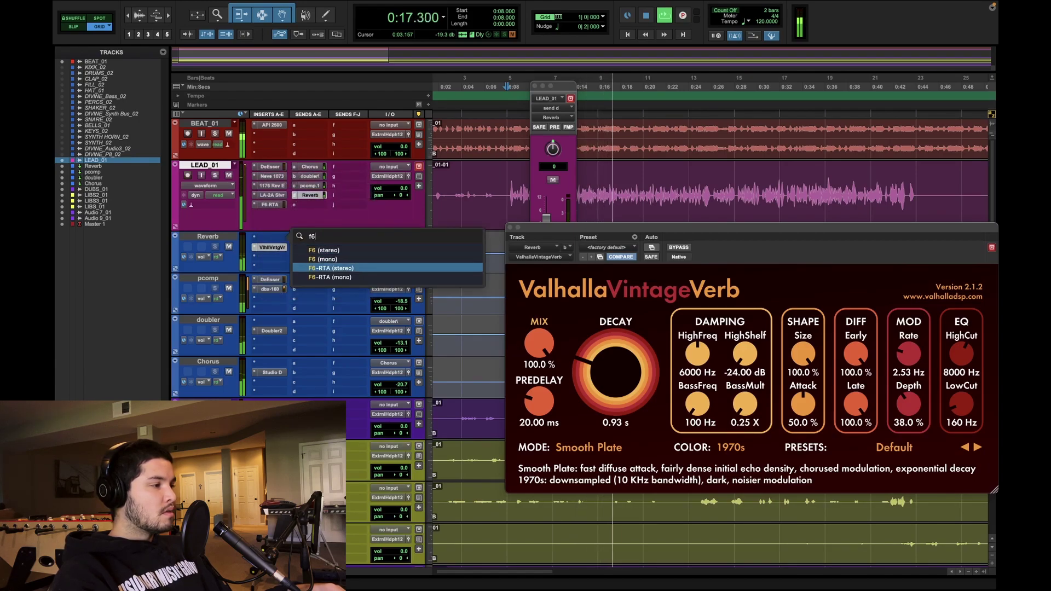
pyautogui.press('Return')
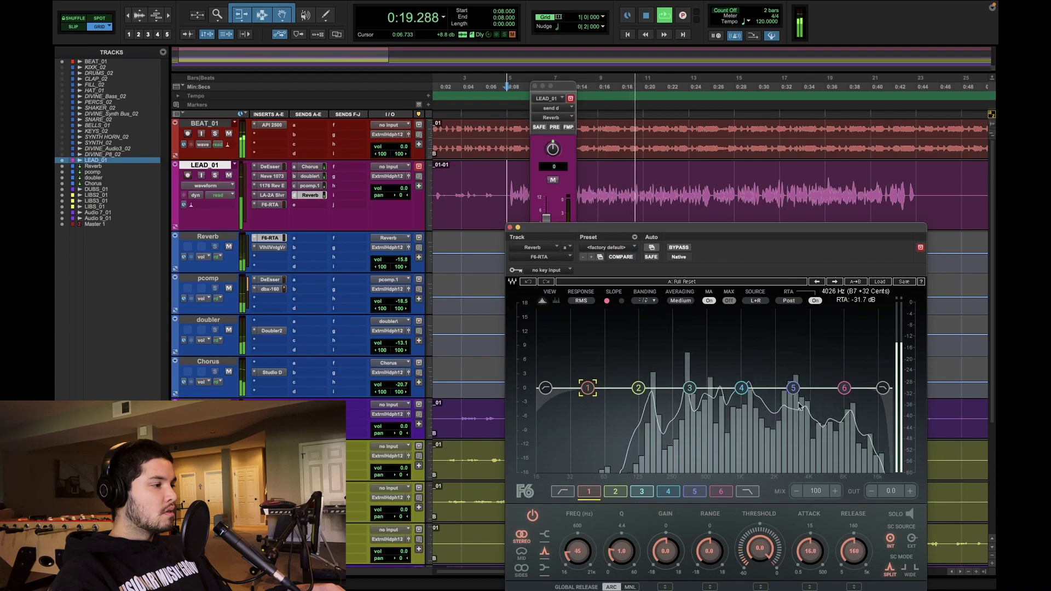
# - Shape the reverb's F6 with a 156 Hz high-pass, a low-pass at about 5.5 kHz and a band 4 cut of about 5.6 dB
pyautogui.moveTo(545, 388); pyautogui.dragTo(650, 388)
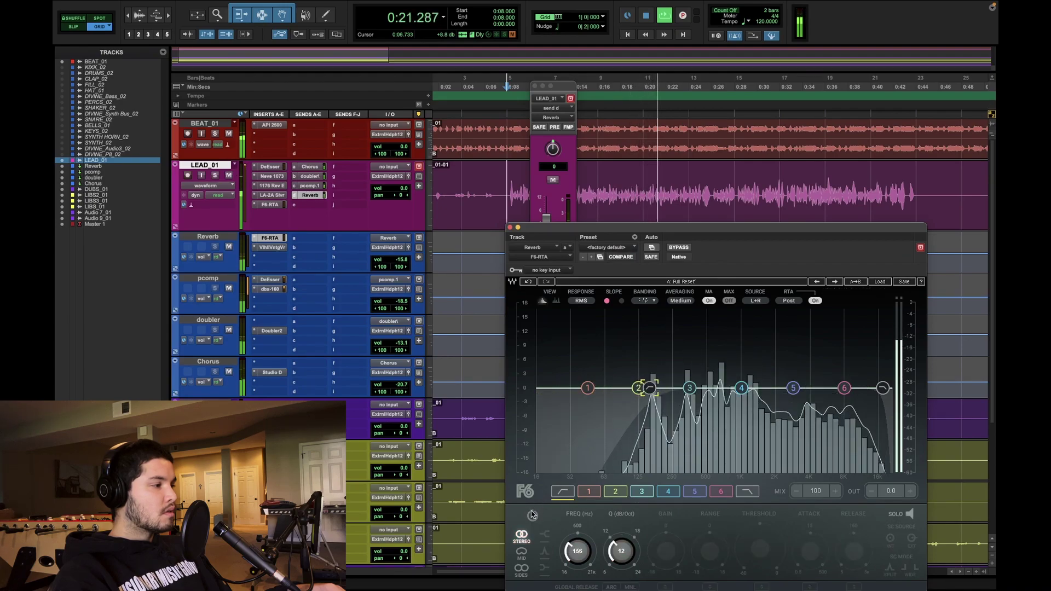
pyautogui.moveTo(883, 389); pyautogui.dragTo(824, 393)
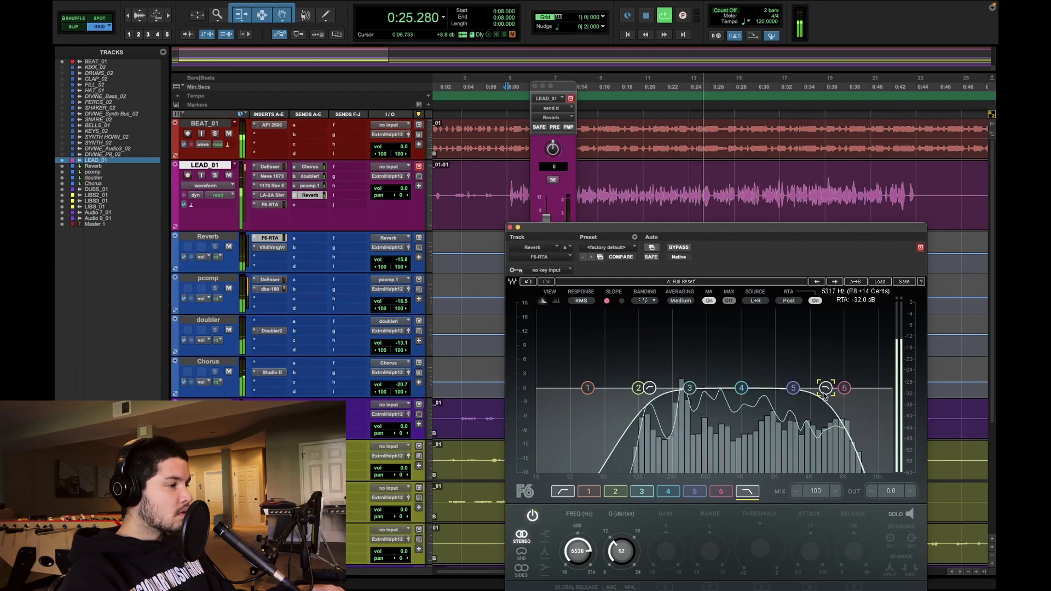
pyautogui.moveTo(742, 388); pyautogui.dragTo(751, 417)
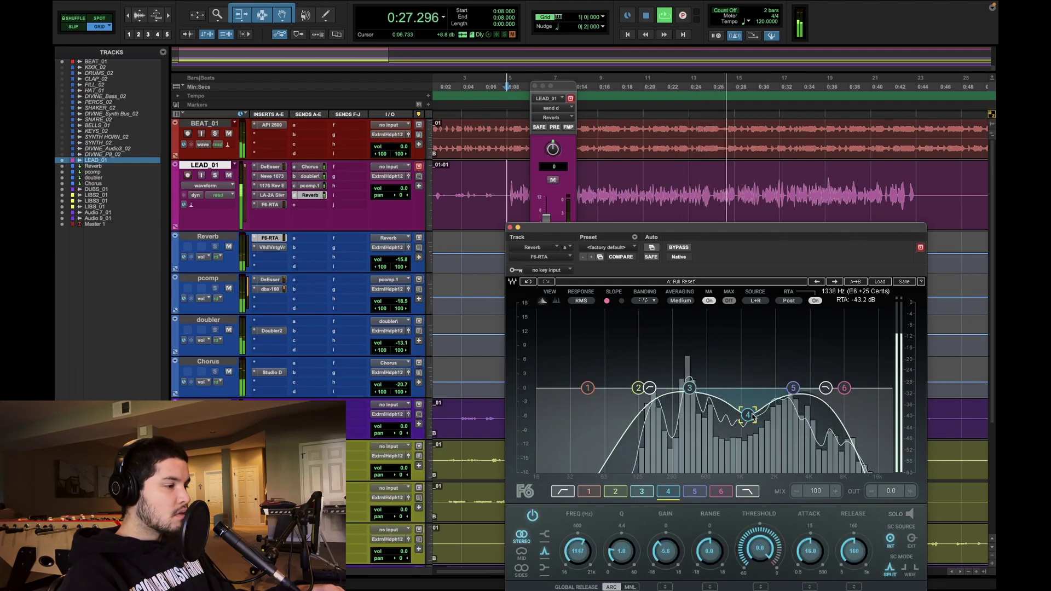
# - Play the mix from 0:08 and try the Reverb track's volume at -12.6 dB
pyautogui.moveTo(402, 259); pyautogui.dragTo(403, 264)
pyautogui.press('space')
pyautogui.press('space')
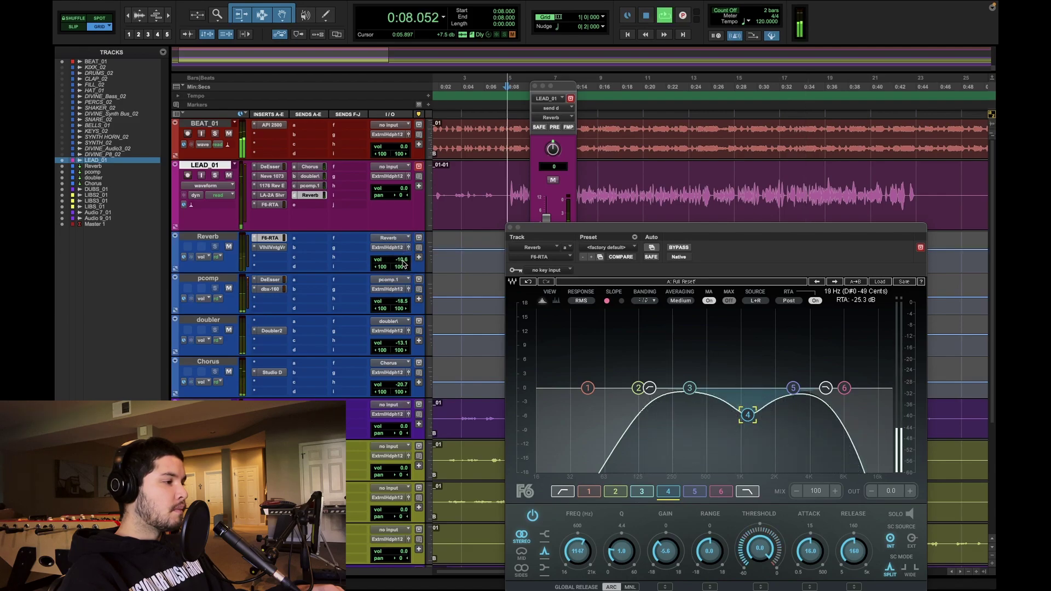
pyautogui.click(403, 262)
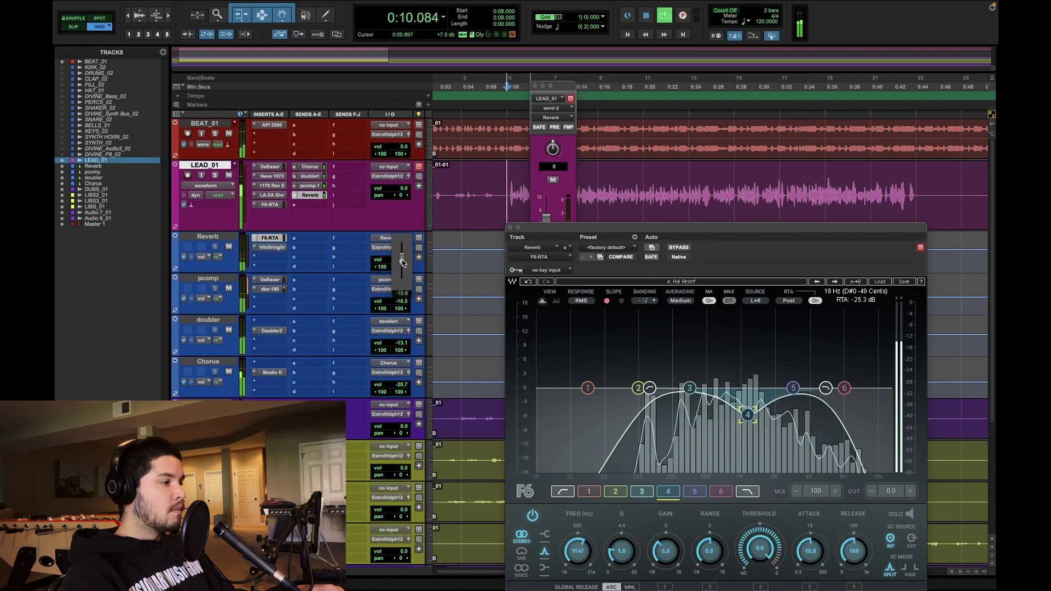
pyautogui.moveTo(403, 264); pyautogui.dragTo(402, 263)
pyautogui.press('space')
pyautogui.press('space')
pyautogui.click(403, 264)
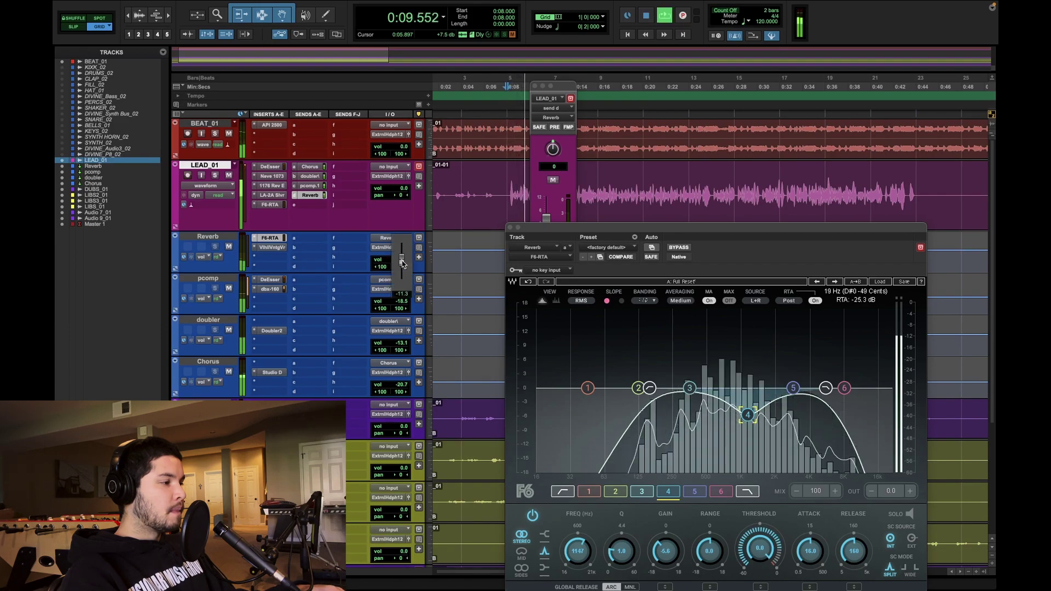
pyautogui.moveTo(403, 265); pyautogui.dragTo(402, 266)
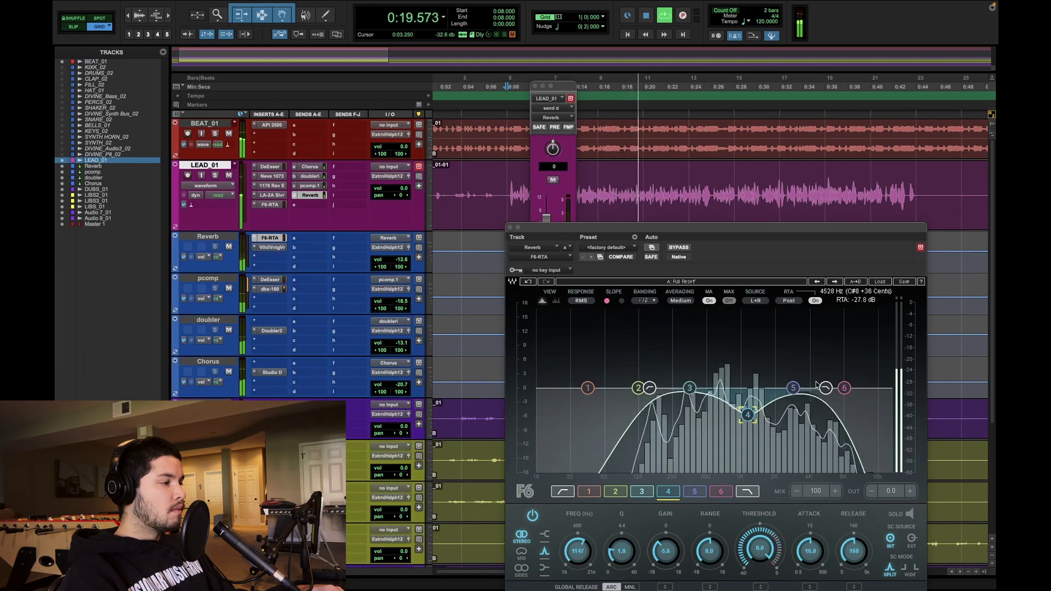
# - Cut band 5 of the reverb's F6 by about 4.9 dB near 3 kHz and set the Reverb track's volume to -11.2 dB
pyautogui.moveTo(793, 387); pyautogui.dragTo(795, 410)
pyautogui.moveTo(399, 261); pyautogui.dragTo(400, 261)
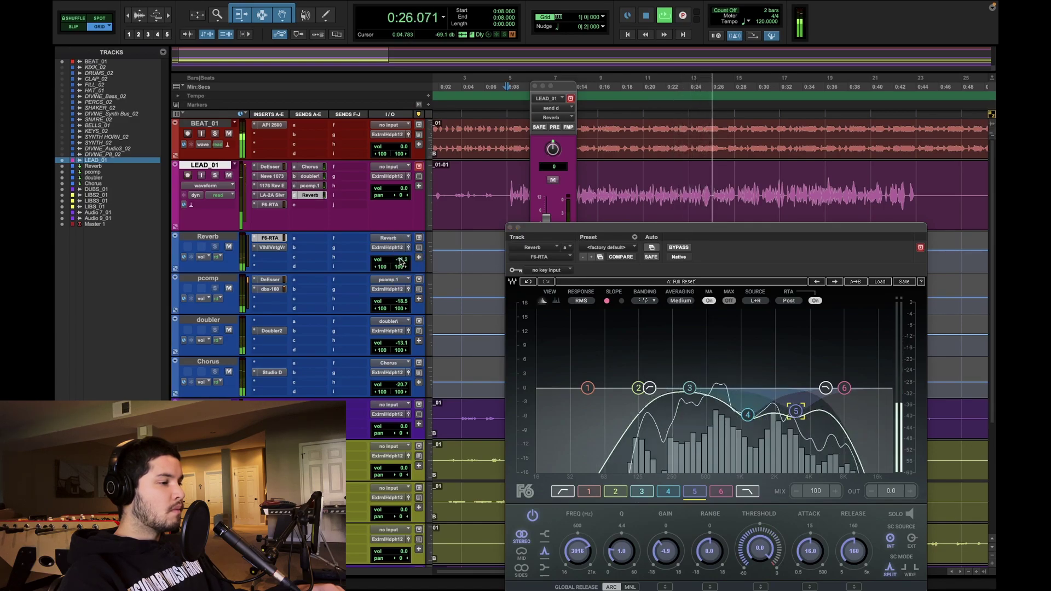
pyautogui.click(229, 248)
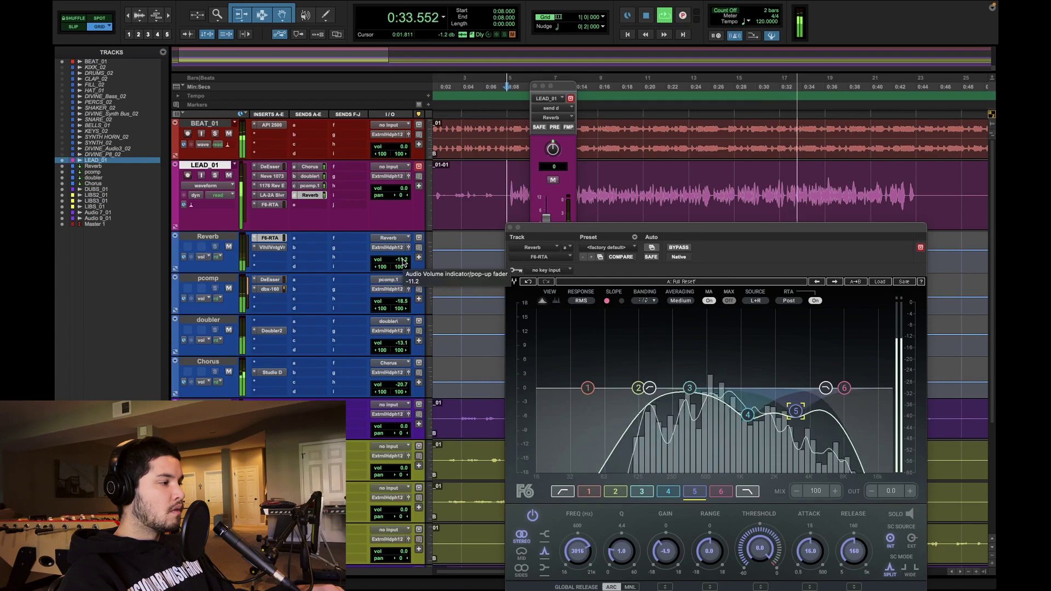
pyautogui.press('space')
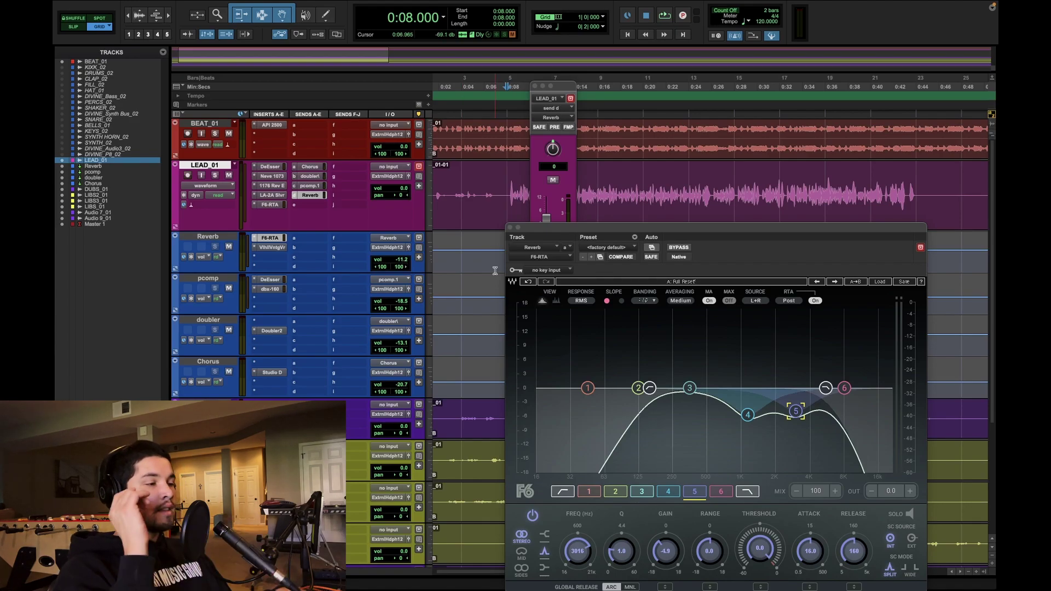
pyautogui.click(748, 416)
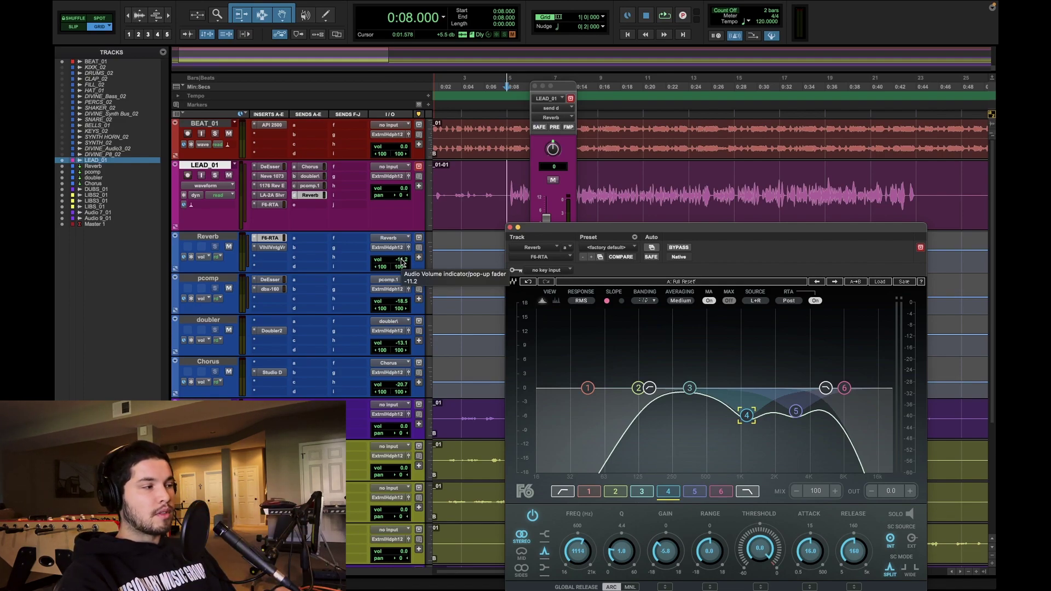
pyautogui.press('super+w')
# - Enlarge the DUBS_01 track's height and place its playback start at 0:08
pyautogui.press('space')
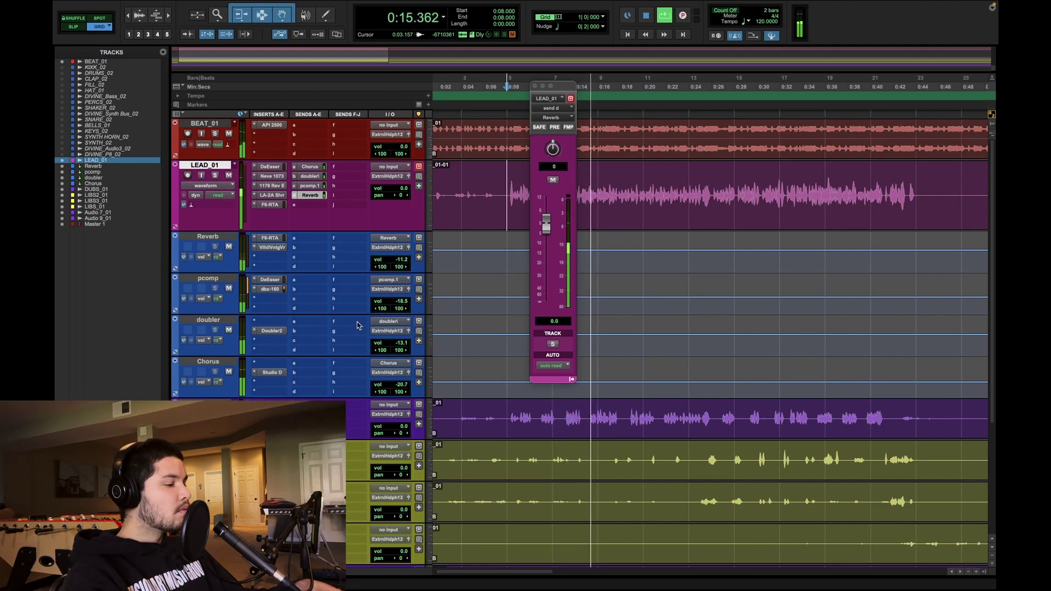
pyautogui.press('super+bracketleft')
pyautogui.press('super+bracketright')
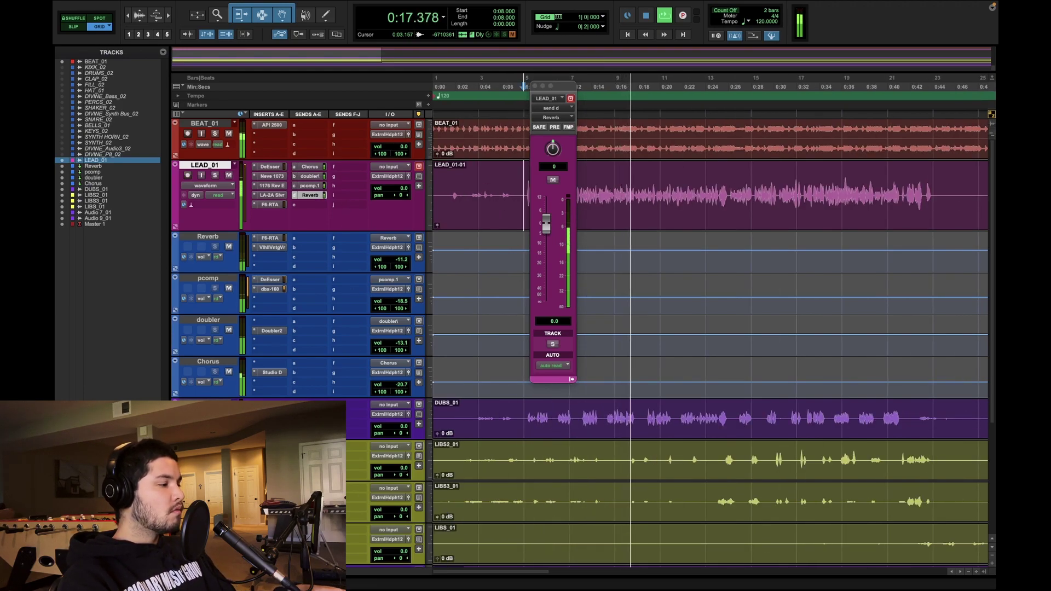
pyautogui.press('space')
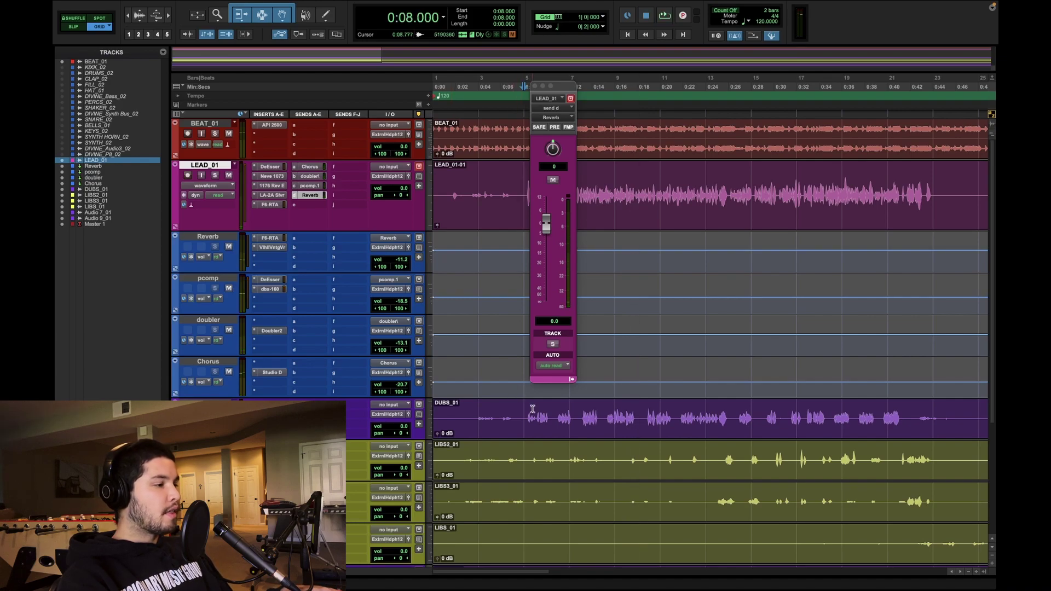
pyautogui.moveTo(524, 409); pyautogui.dragTo(904, 421)
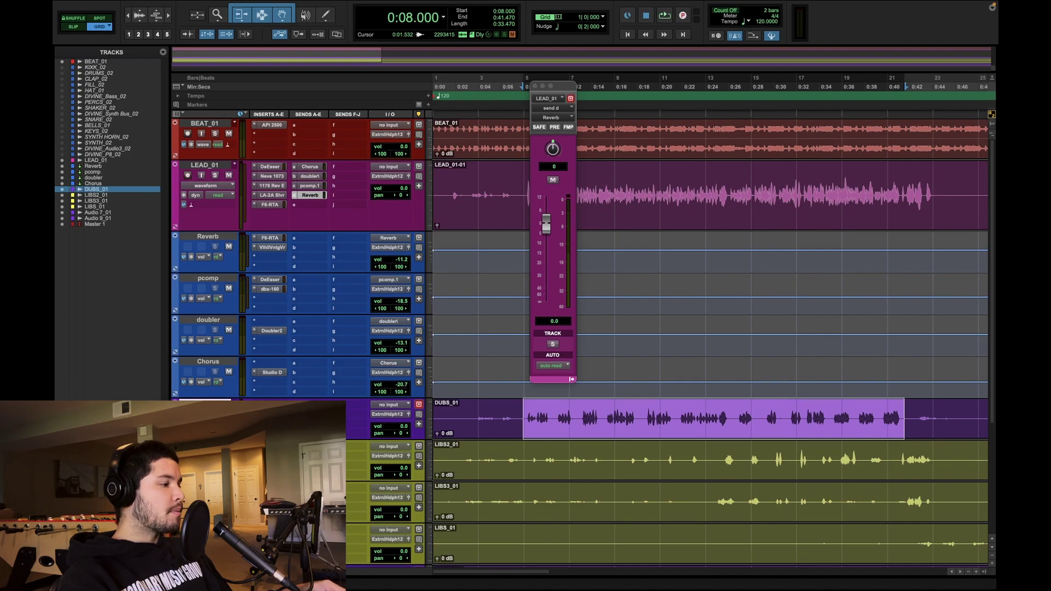
pyautogui.hotkey('ctrl', 'Up')
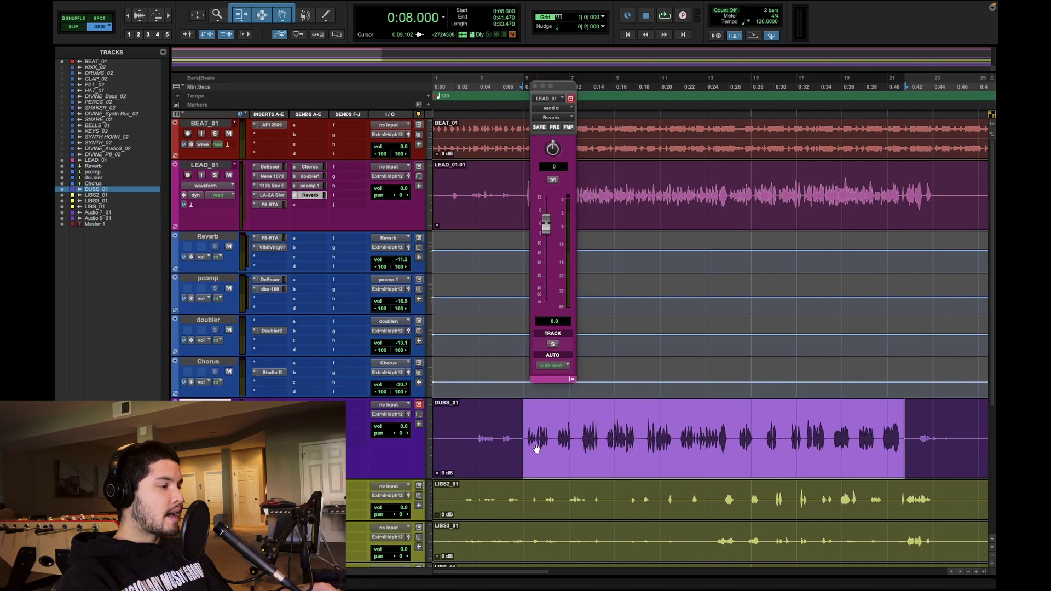
pyautogui.click(524, 420)
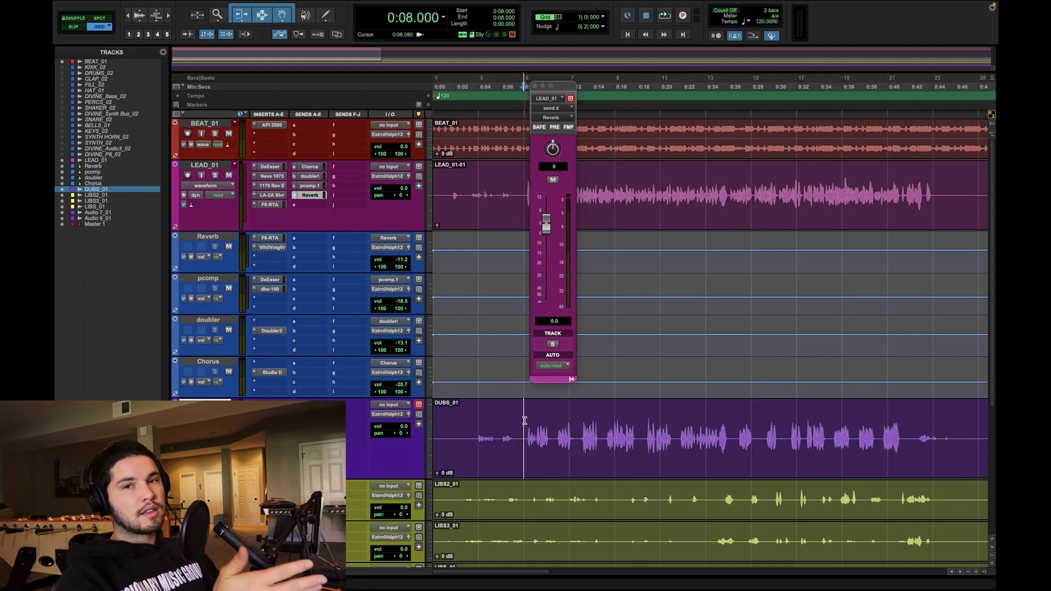
# - Play from 0:08 and examine the LA-2A and 1176 compressors on DUBS_01
pyautogui.press('space')
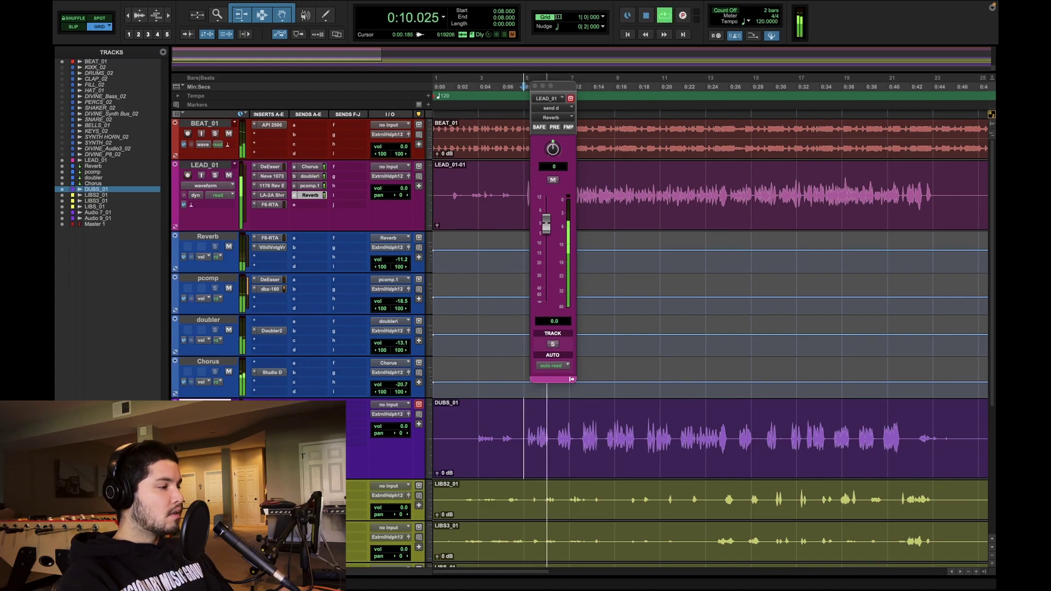
pyautogui.click(271, 405)
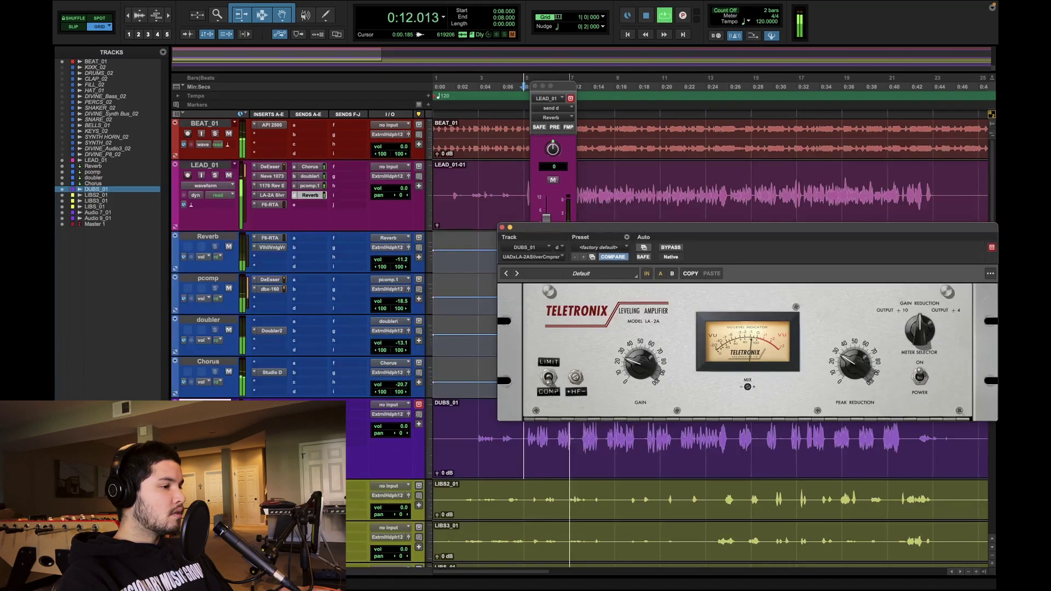
pyautogui.click(271, 424)
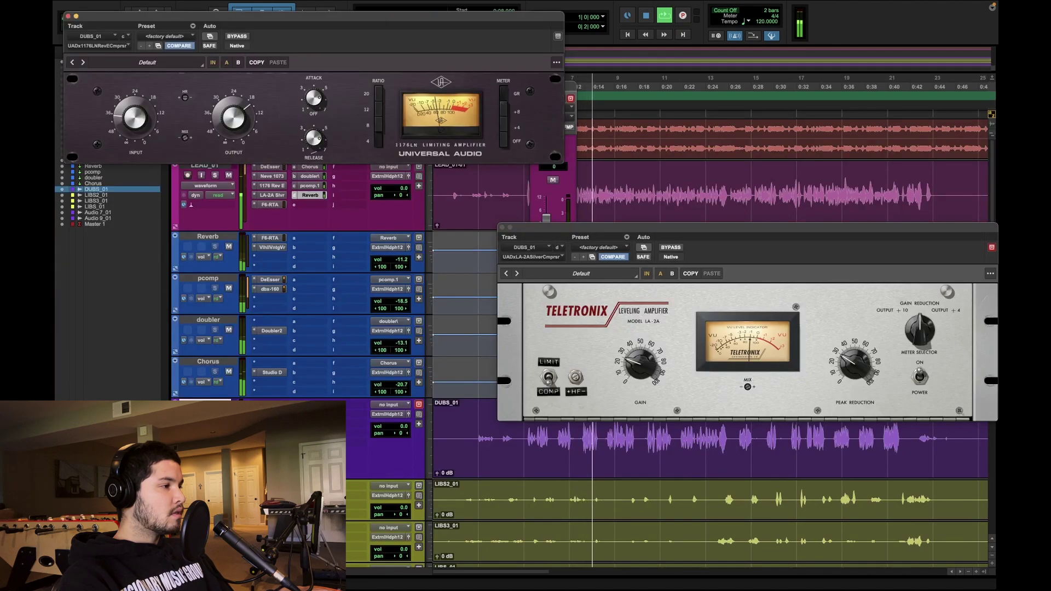
pyautogui.click(641, 373)
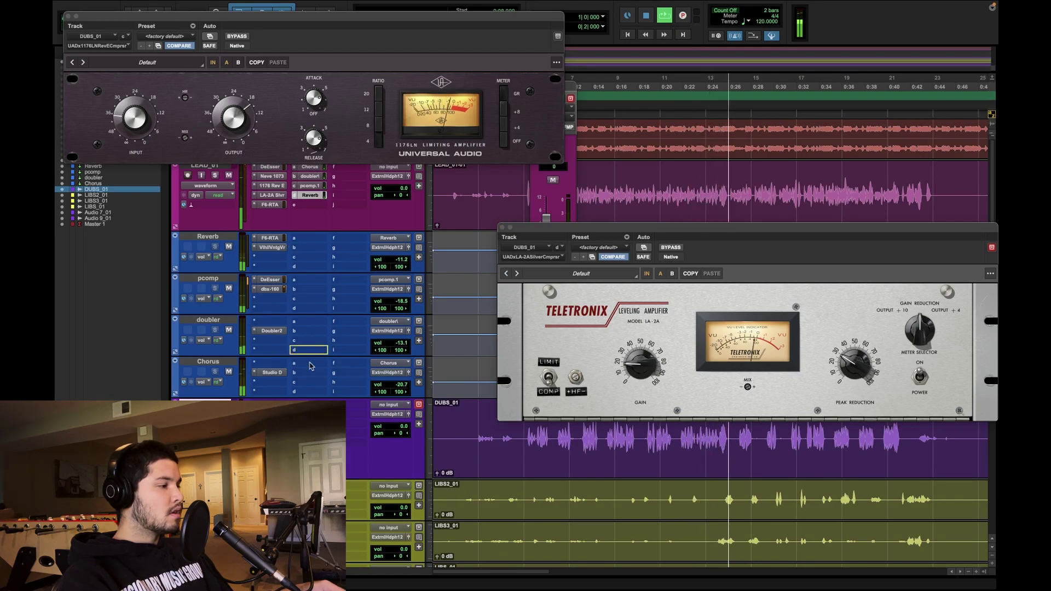
pyautogui.press('space')
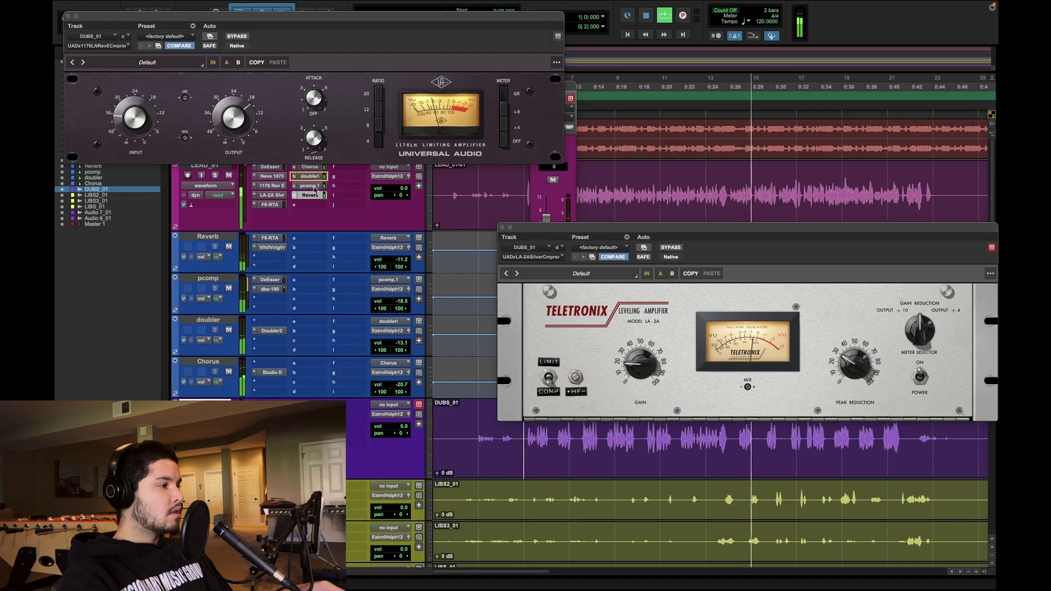
pyautogui.press('space')
pyautogui.press('space')
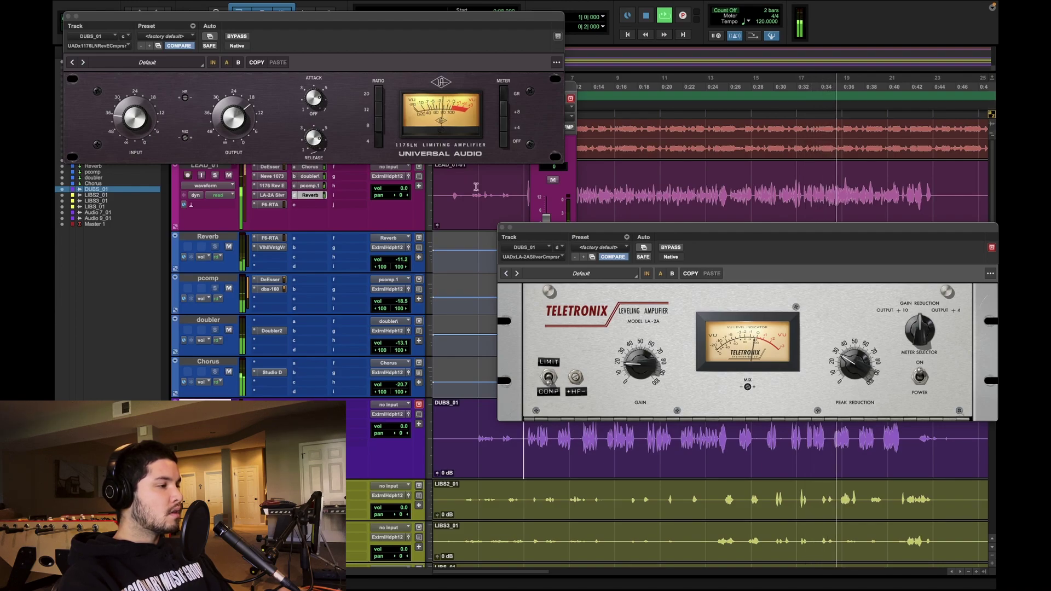
pyautogui.click(502, 227)
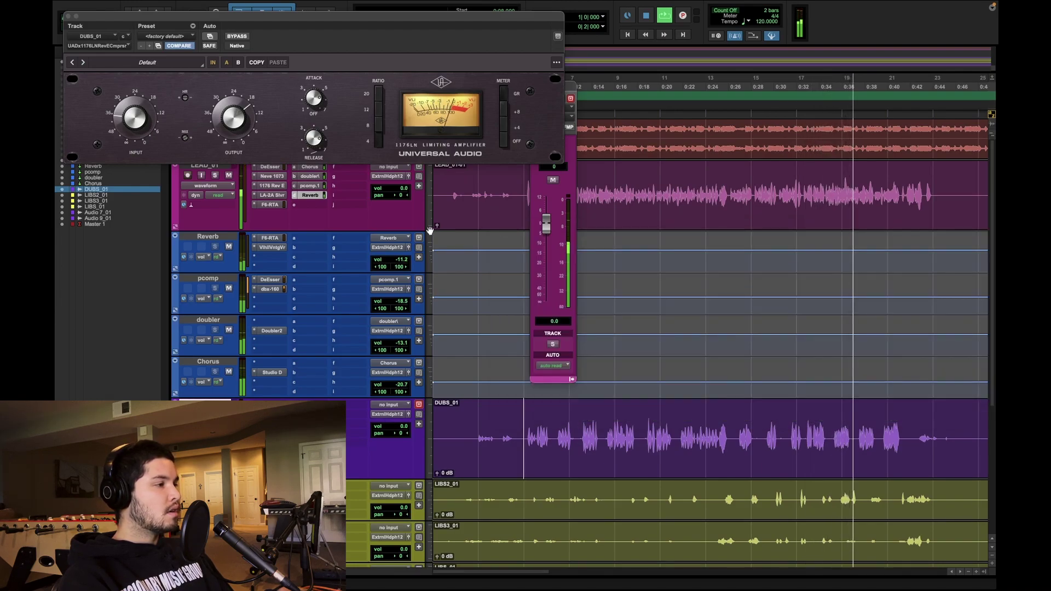
pyautogui.click(67, 16)
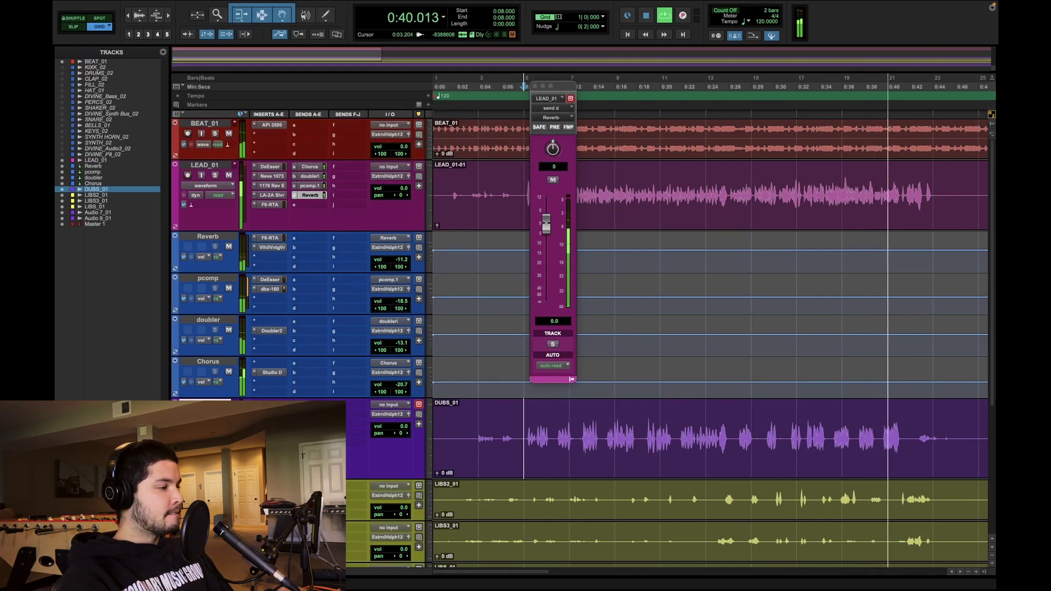
pyautogui.press('space')
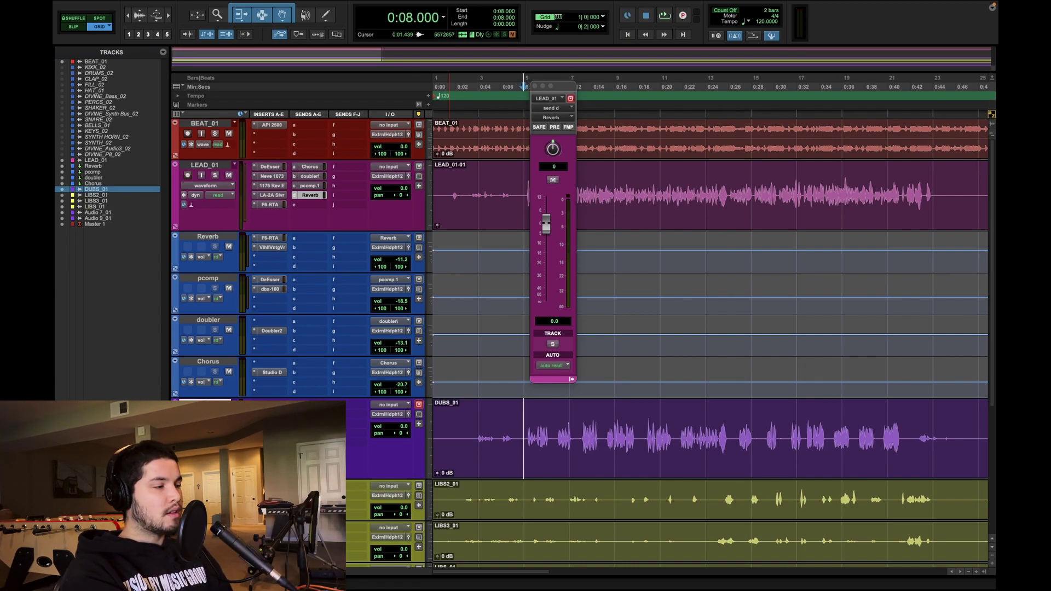
# - Play from 0:08, checking DUBS_01's 1176 compressor, and set the DUBS_01 track's volume to -0.6 dB
pyautogui.press('space')
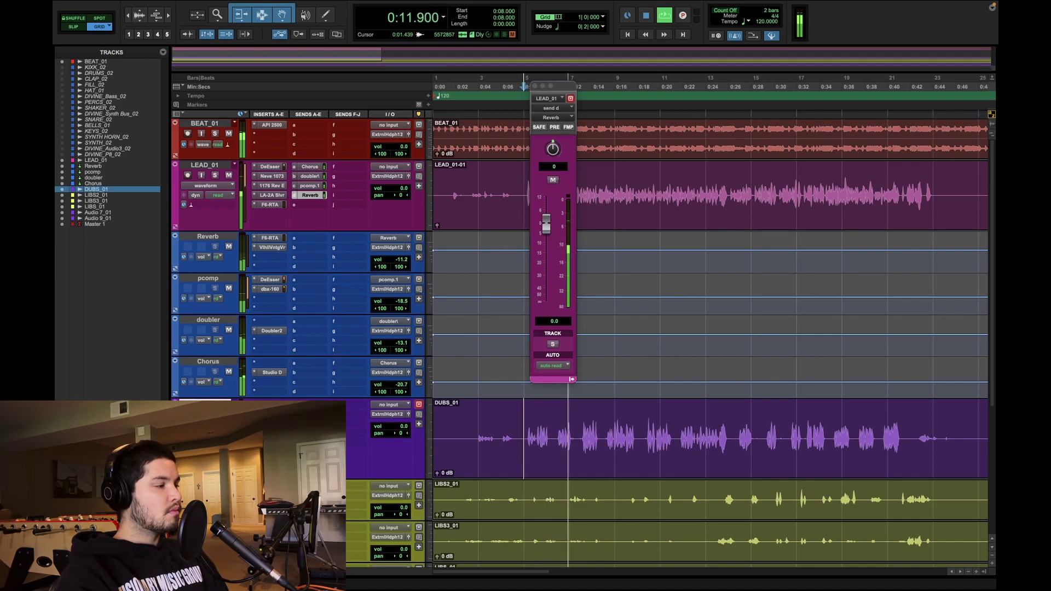
pyautogui.click(406, 430)
pyautogui.moveTo(407, 430); pyautogui.dragTo(407, 433)
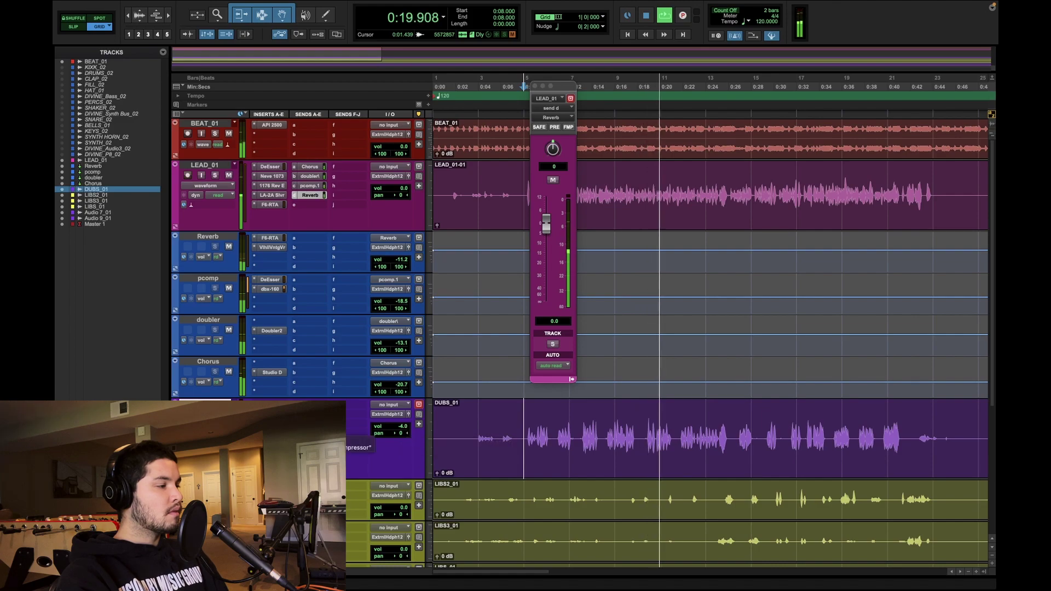
pyautogui.click(271, 424)
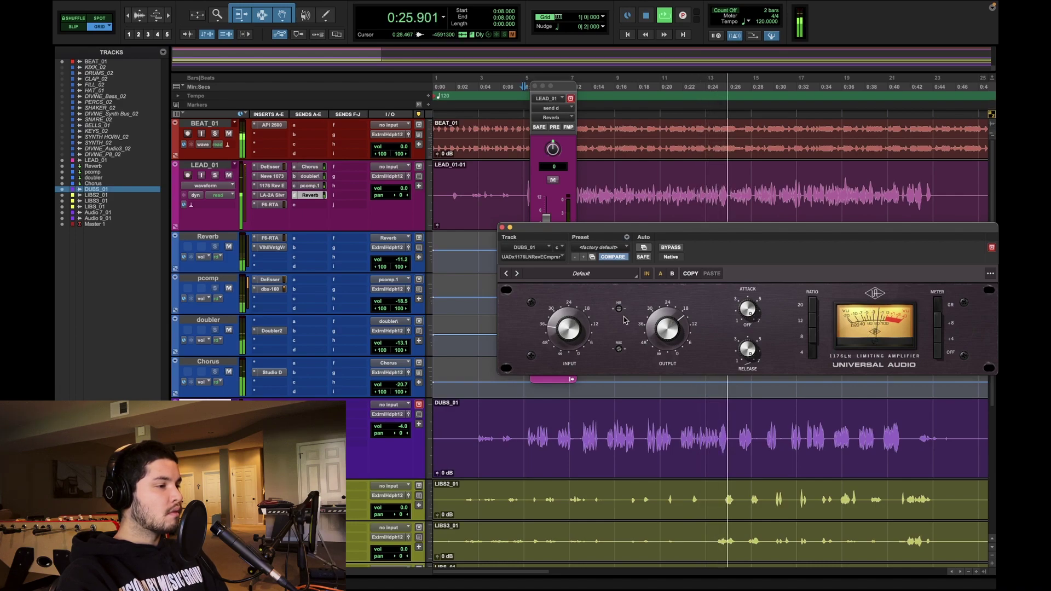
pyautogui.click(404, 427)
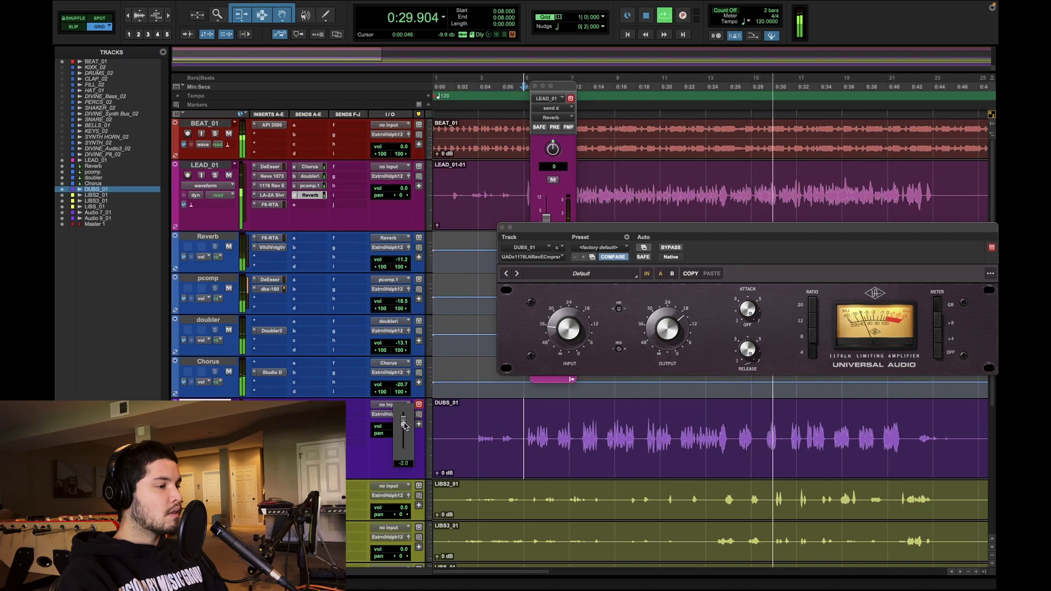
pyautogui.scroll(3, 404, 425)
pyautogui.moveTo(405, 426); pyautogui.dragTo(406, 427)
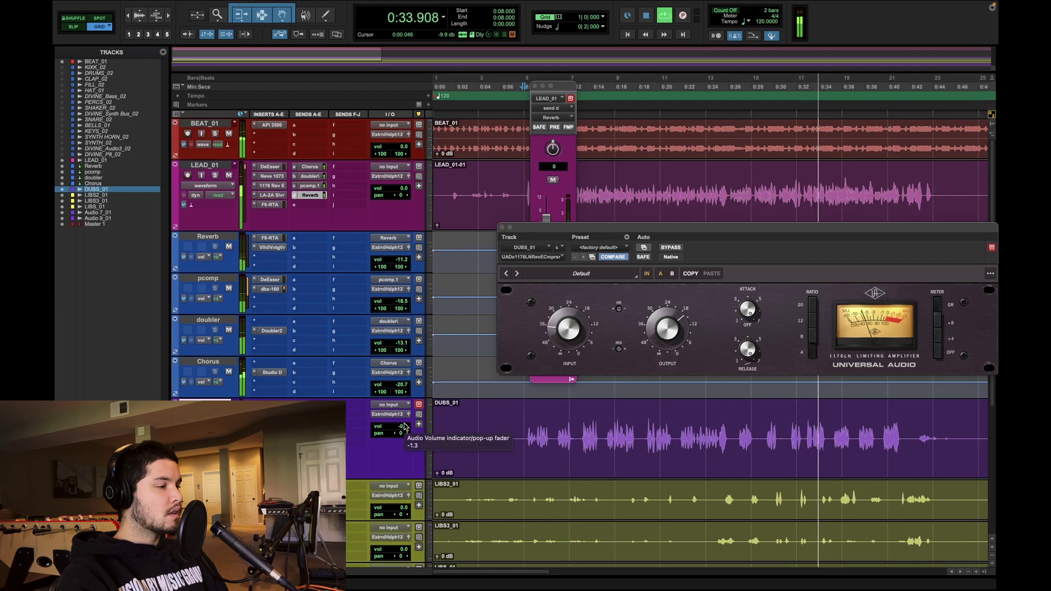
pyautogui.press('space')
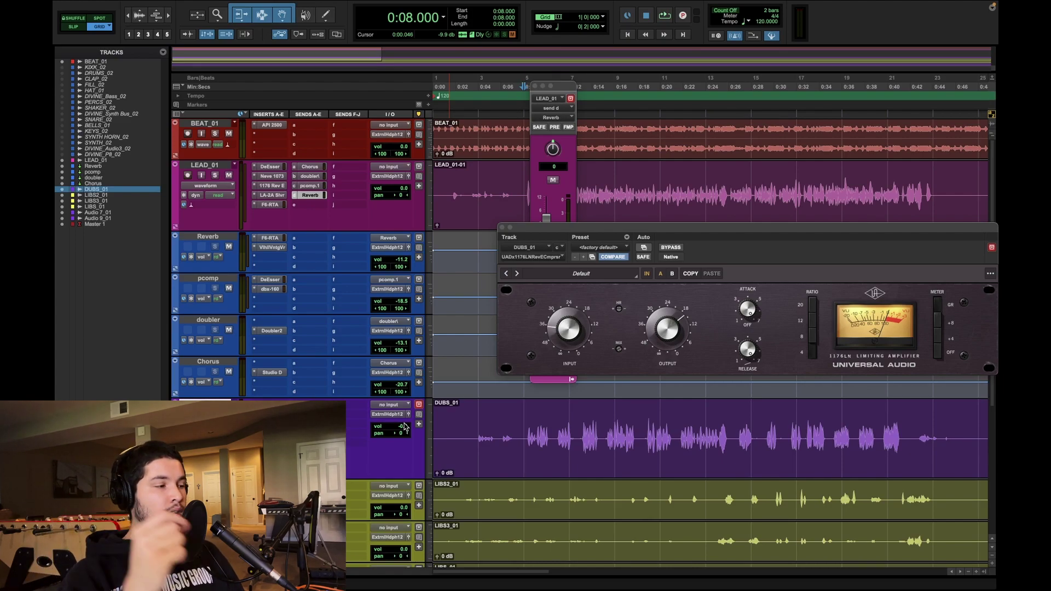
# - Close the DUBS_01 compressor and LEAD_01 Reverb send windows, and show the whole song's length in the timeline
pyautogui.press('space')
pyautogui.click(503, 228)
pyautogui.scroll(-1, 475, 281)
pyautogui.scroll(-4, 475, 281)
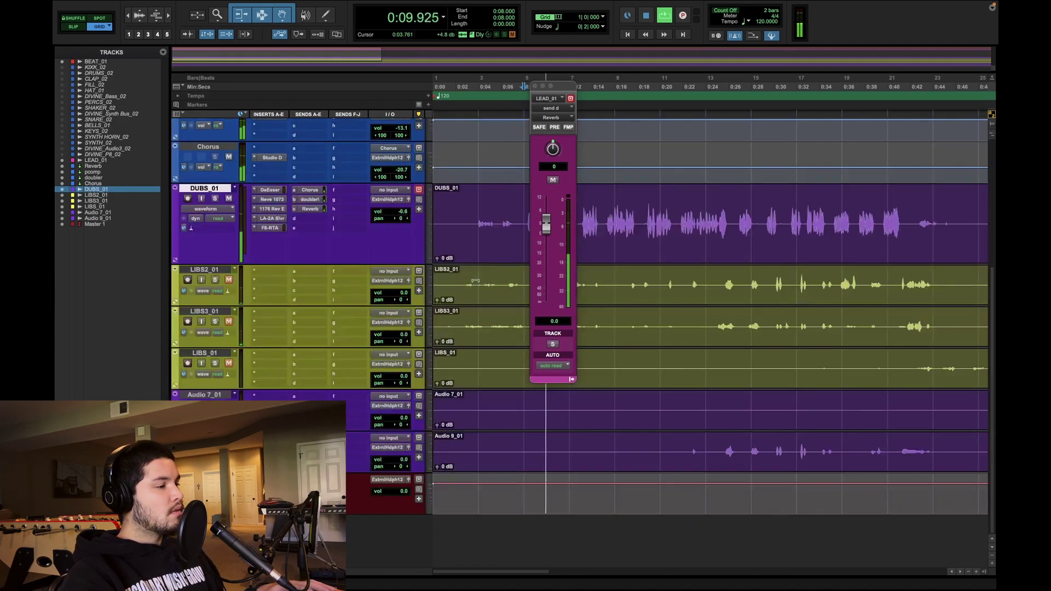
pyautogui.click(534, 87)
pyautogui.scroll(5, 421, 365)
pyautogui.press('r')
pyautogui.press('r')
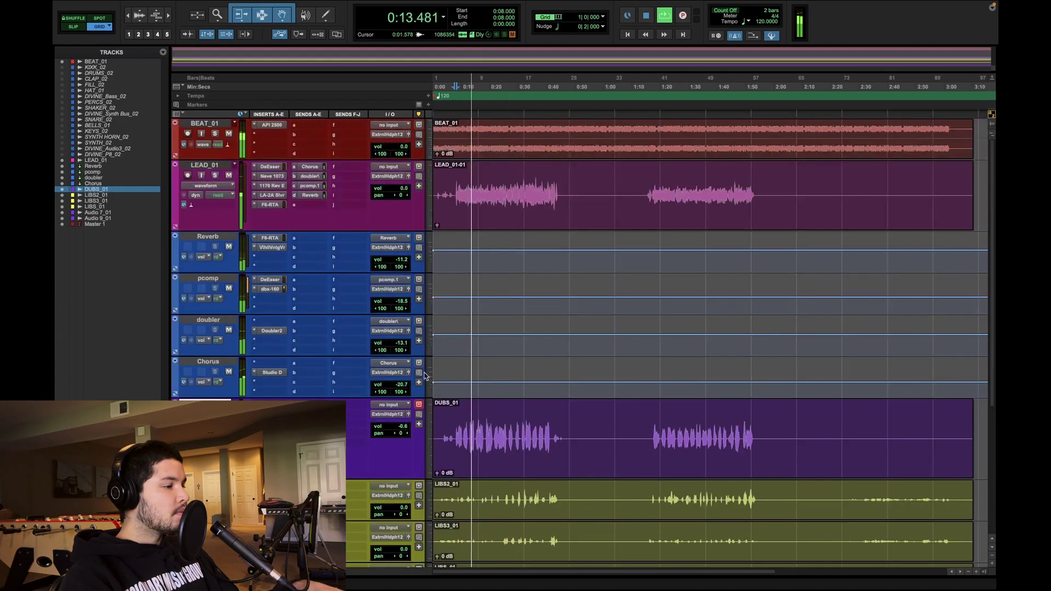
pyautogui.scroll(-5, 422, 365)
pyautogui.press('space')
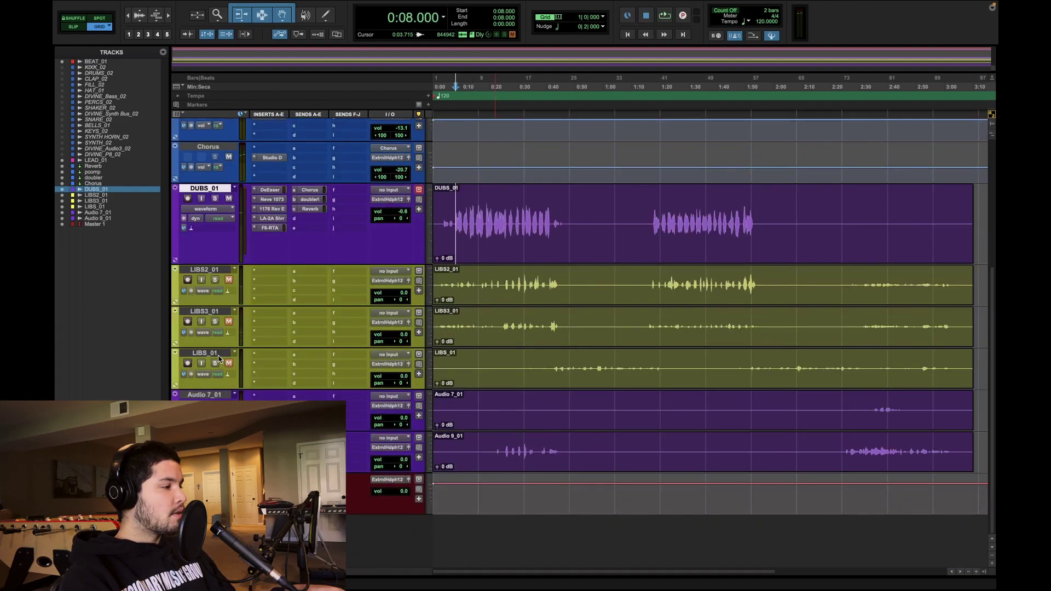
# - Examine the ad-lib clips on LIBS2_01, LIBS3_01 and LIBS_01, and place the edit cursor at 0:38 on LIBS_01
pyautogui.click(218, 354)
pyautogui.click(563, 327)
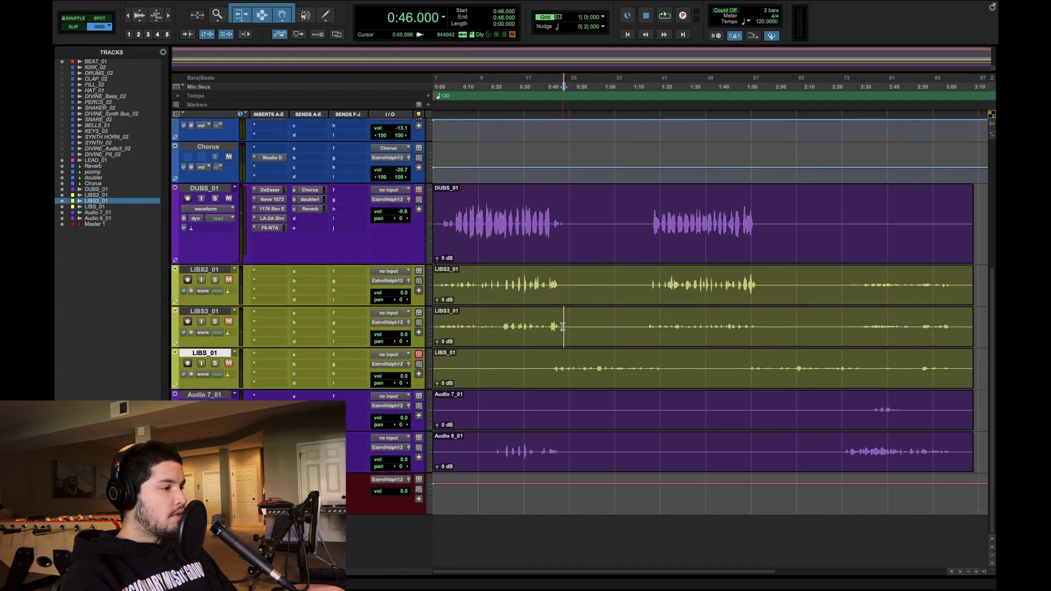
pyautogui.scroll(1, 570, 327)
pyautogui.click(531, 316)
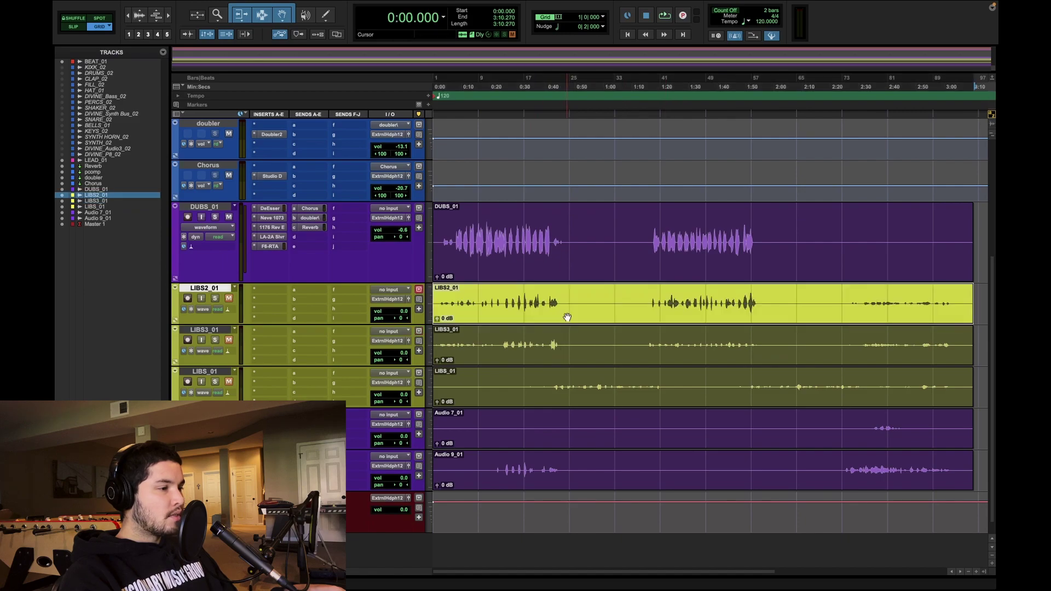
pyautogui.keyDown('shift'); pyautogui.click(558, 355); pyautogui.keyUp('shift')
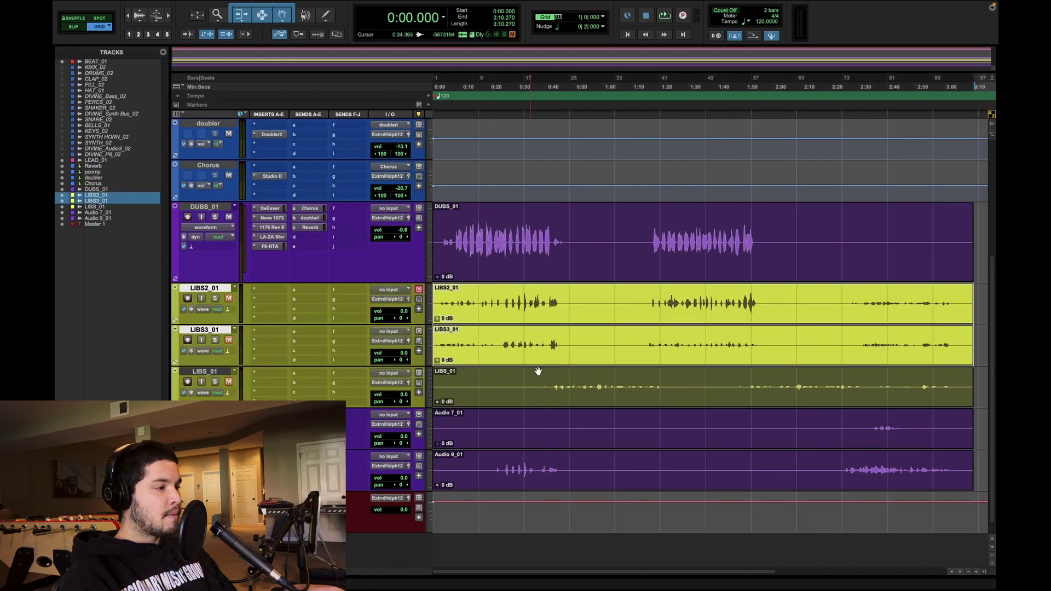
pyautogui.click(662, 403)
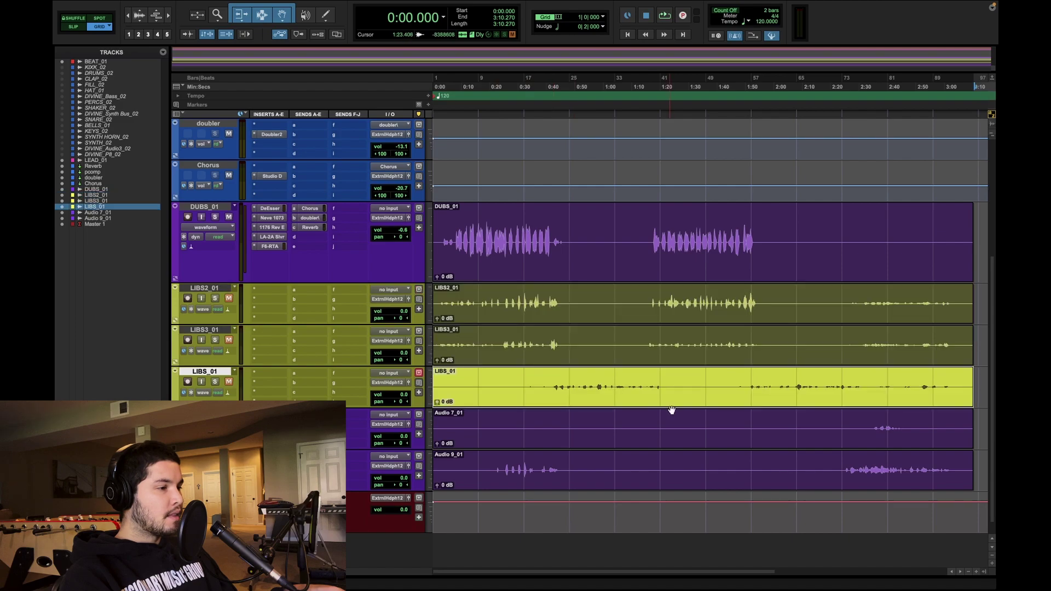
pyautogui.click(548, 387)
pyautogui.click(540, 387)
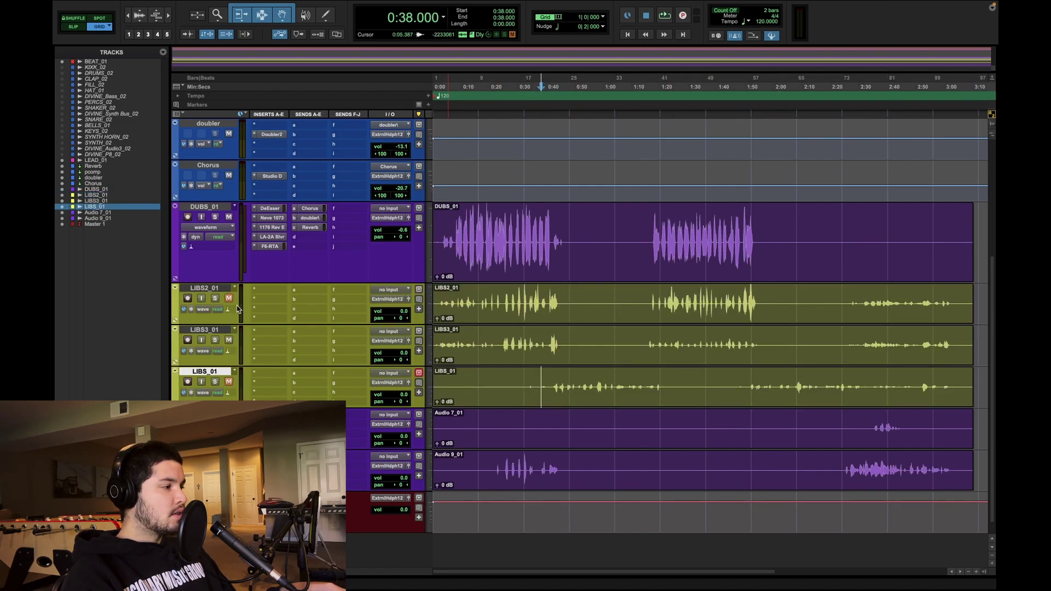
# - Pan the LIBS2_01 track to 38 left and the LIBS3_01 track to 38 right
pyautogui.click(401, 320)
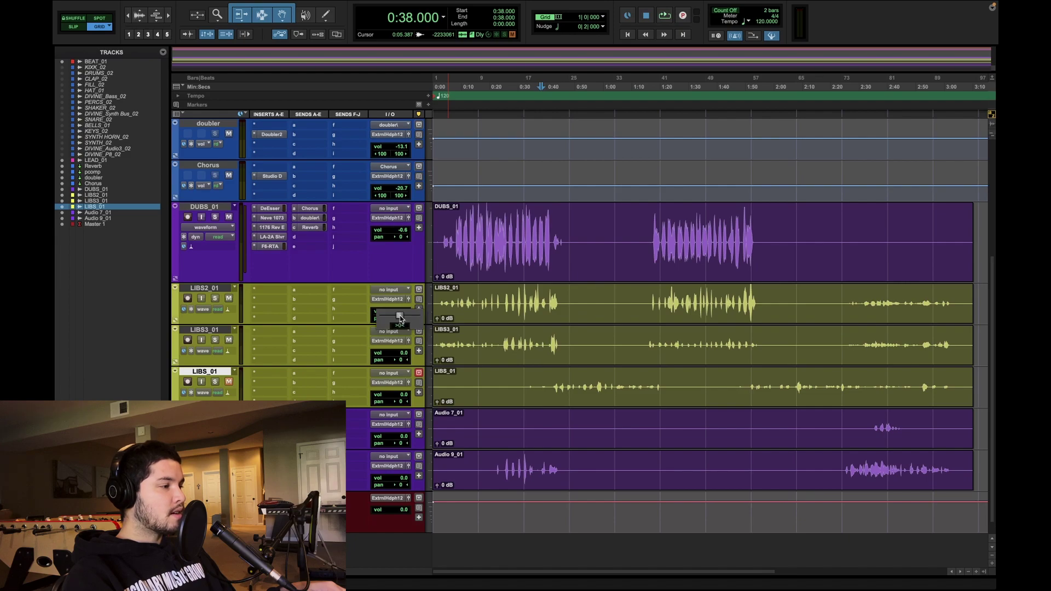
pyautogui.moveTo(394, 318); pyautogui.dragTo(392, 318)
pyautogui.moveTo(401, 360); pyautogui.dragTo(408, 363)
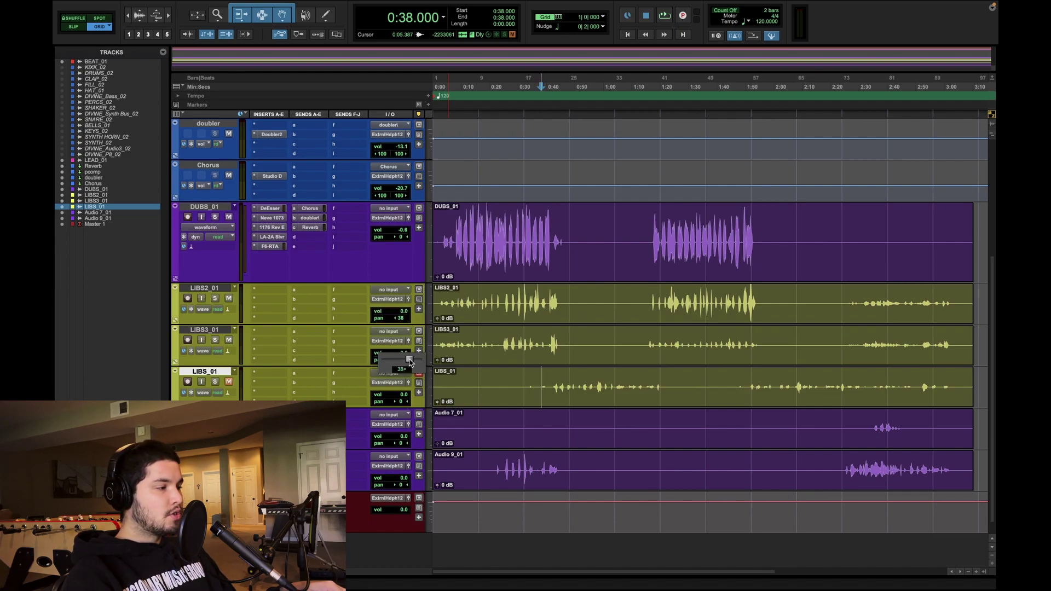
pyautogui.moveTo(410, 362); pyautogui.dragTo(410, 361)
# - Play the ad-libs from 0:04 and select LIBS2_01's stretch from 0:16 to about 2:01
pyautogui.click(468, 295)
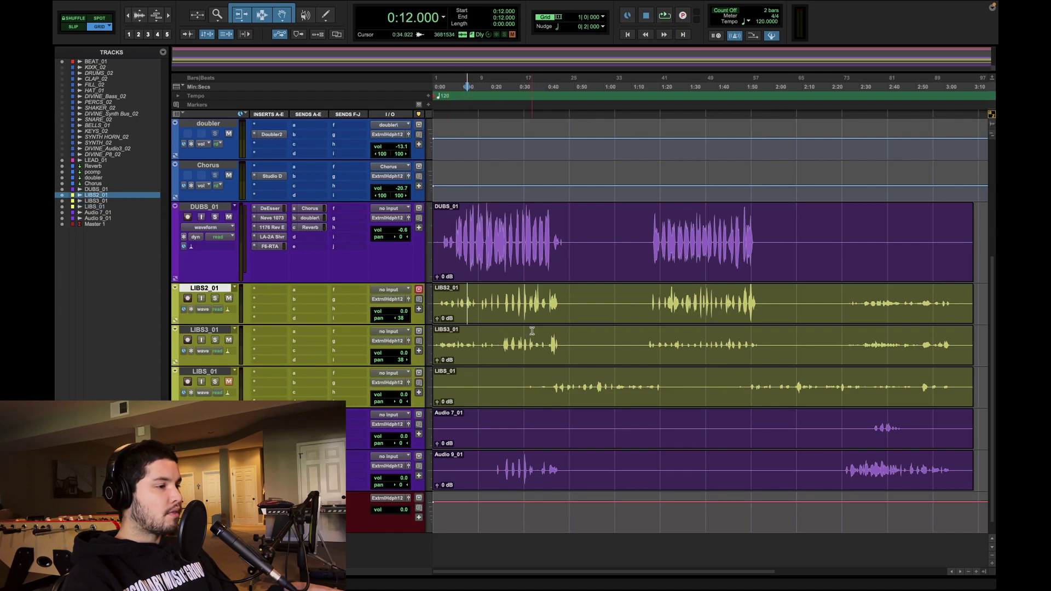
pyautogui.moveTo(781, 301); pyautogui.dragTo(360, 302)
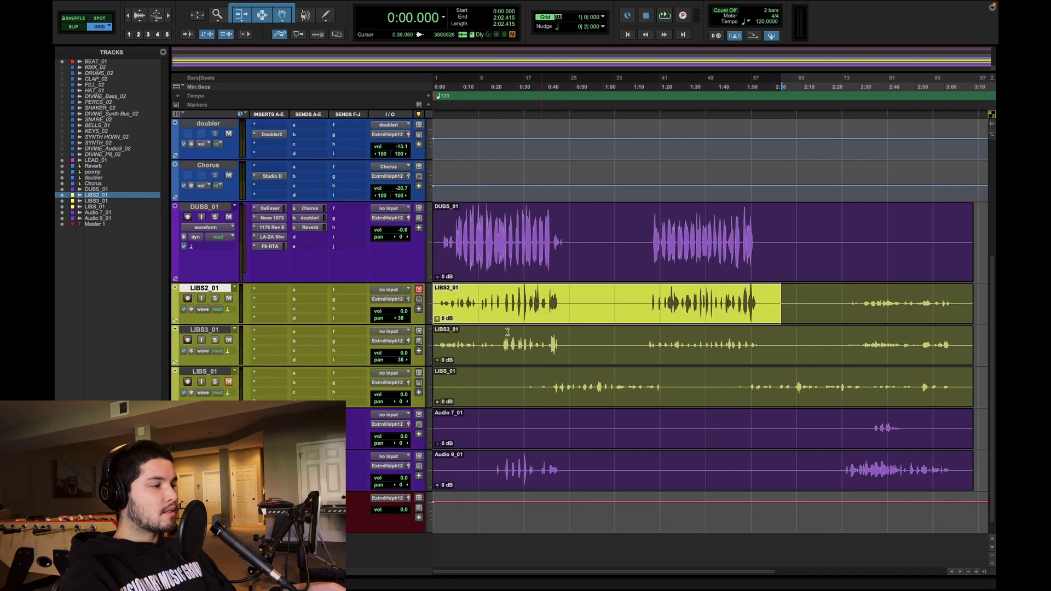
pyautogui.click(615, 350)
pyautogui.moveTo(778, 304)
pyautogui.mouseDown()
pyautogui.moveTo(438, 301)
pyautogui.moveTo(766, 310)
pyautogui.mouseUp()
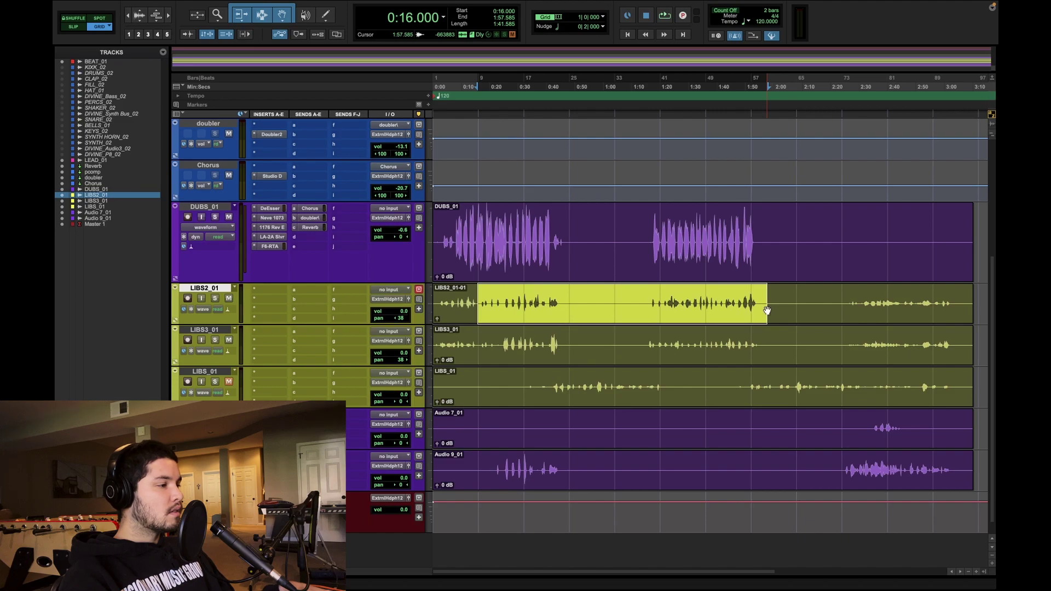
pyautogui.click(445, 300)
pyautogui.press('space')
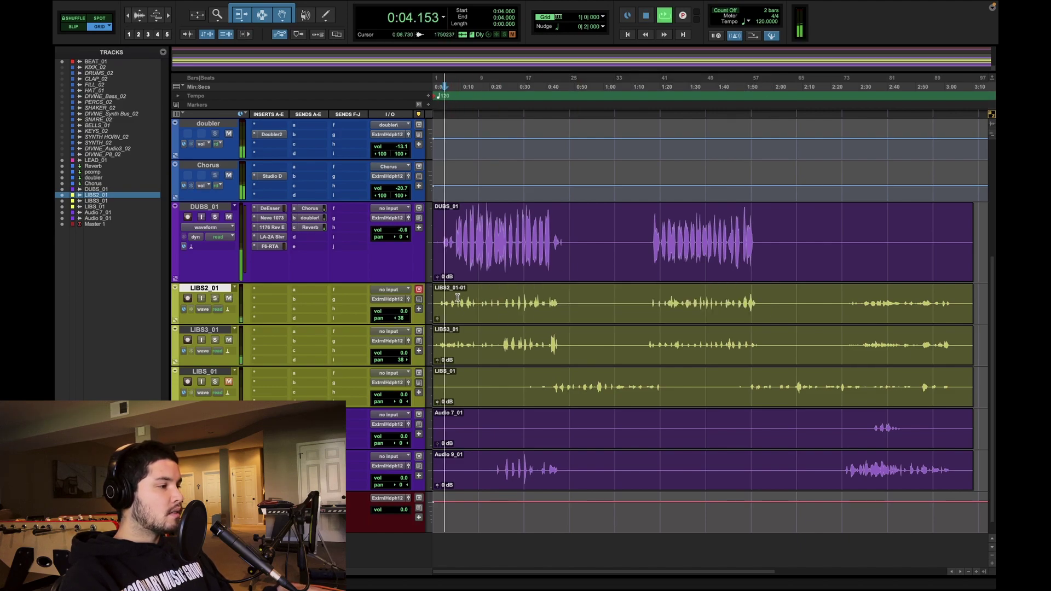
pyautogui.click(501, 293)
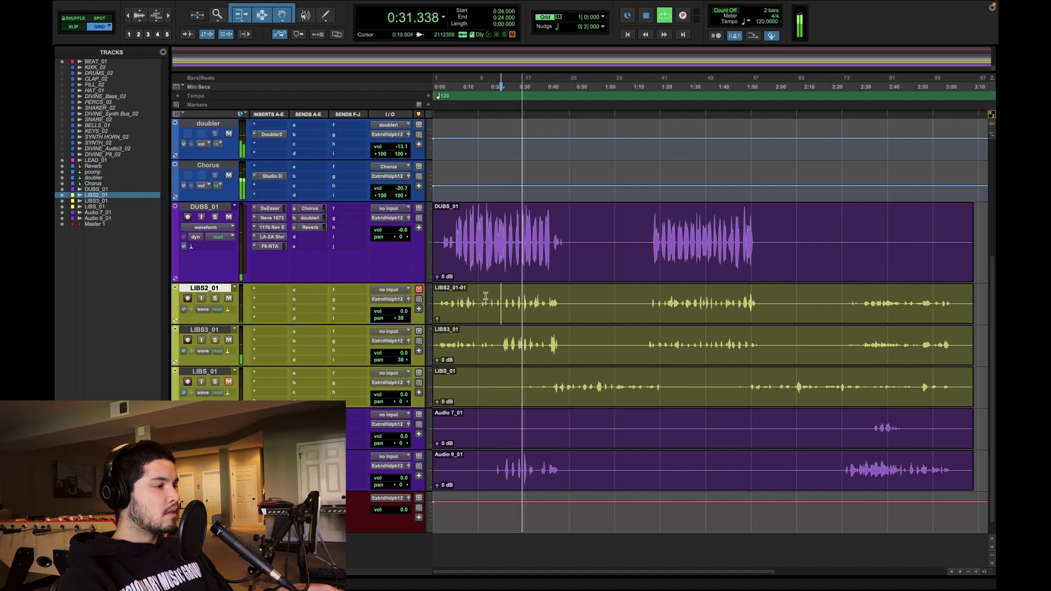
pyautogui.moveTo(500, 298); pyautogui.dragTo(779, 303)
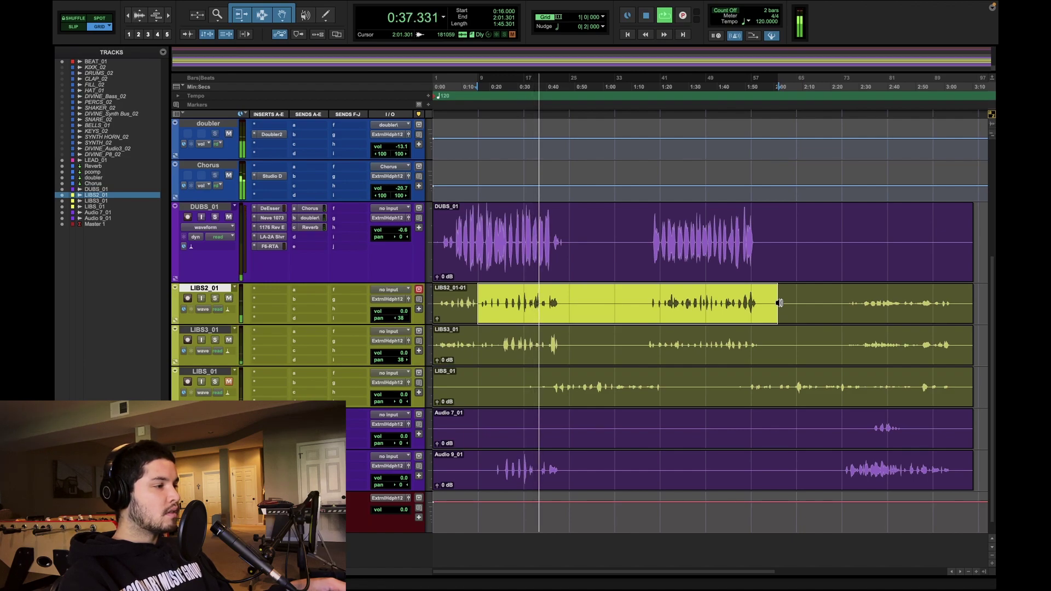
pyautogui.press('space')
# - Move LIBS2_01, LIBS3_01 and LIBS_01 into a new stereo routing folder named Adlibs, routing the tracks to it and matching its colour to theirs
pyautogui.click(204, 371)
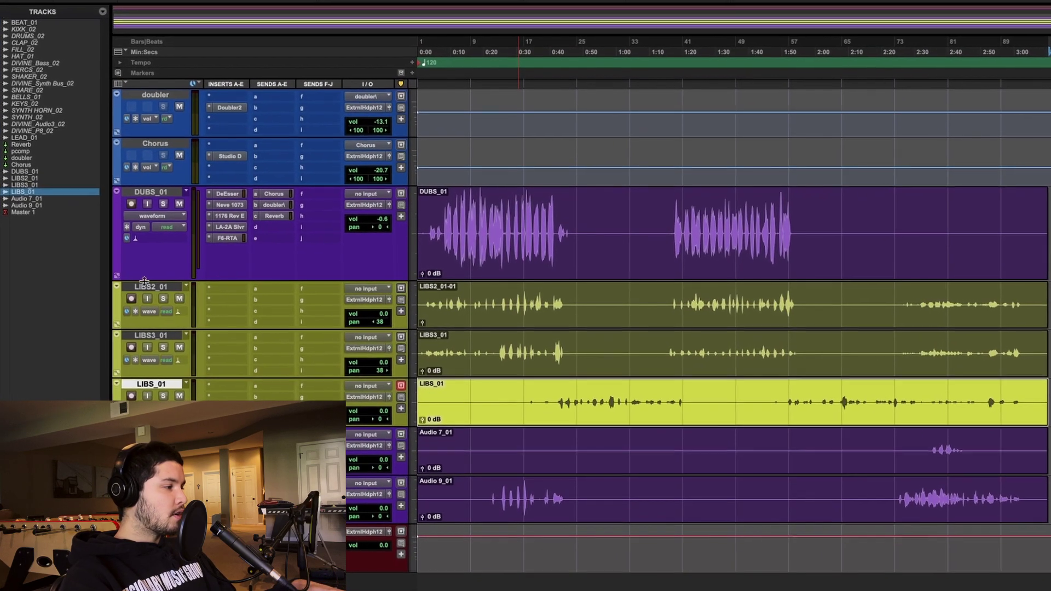
pyautogui.keyDown('shift'); pyautogui.click(144, 281); pyautogui.keyUp('shift')
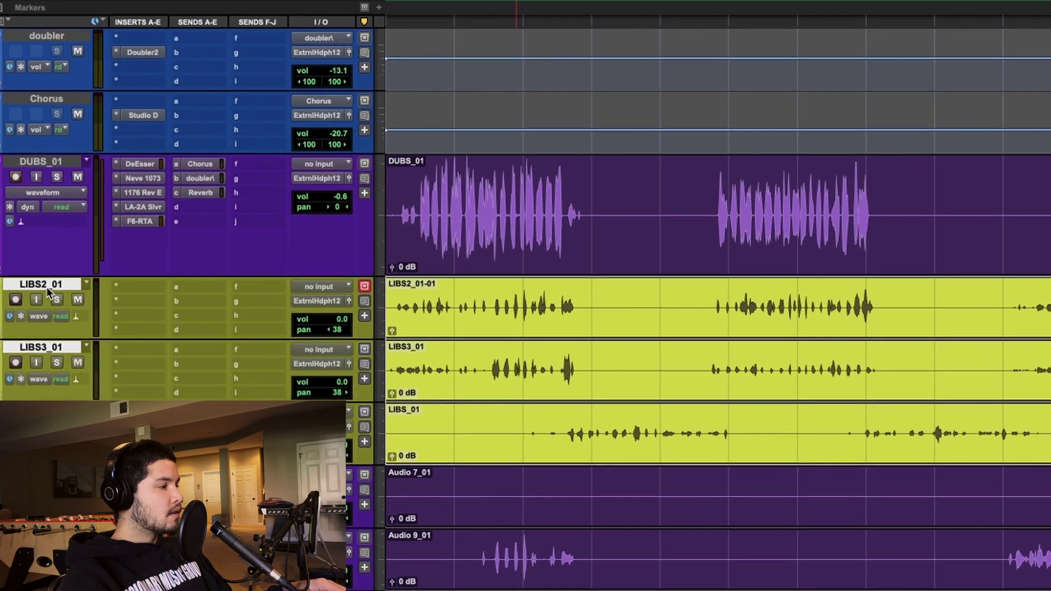
pyautogui.rightClick(84, 285)
pyautogui.moveTo(104, 346)
pyautogui.click(243, 349)
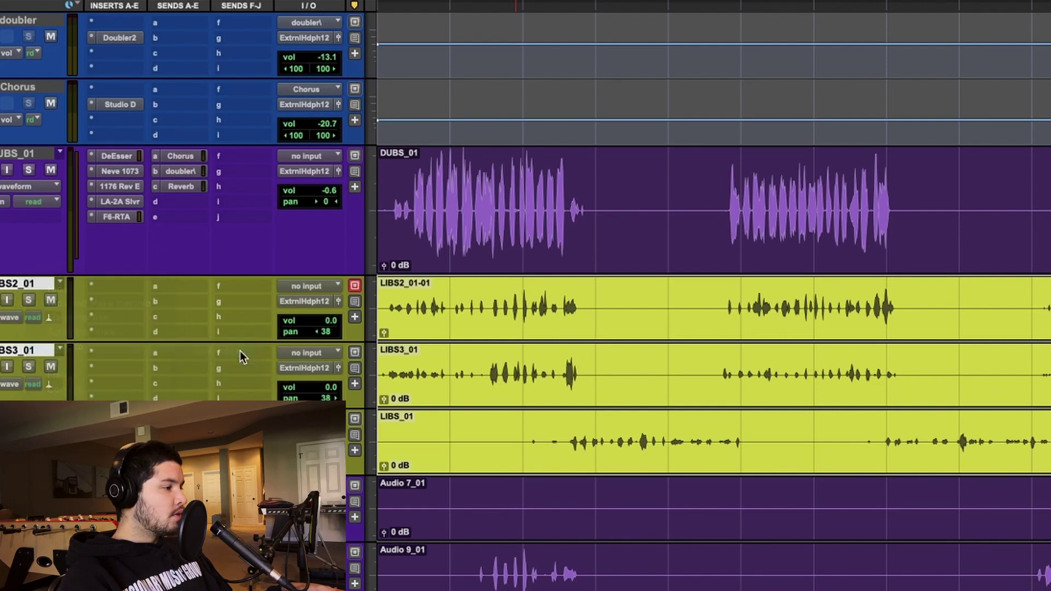
pyautogui.click(402, 145)
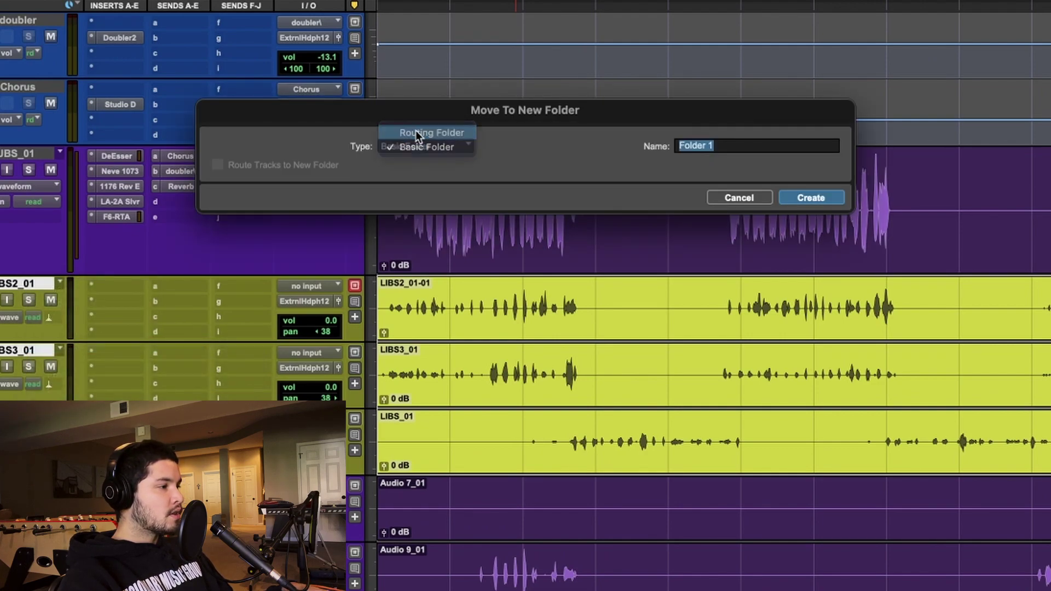
pyautogui.click(416, 132)
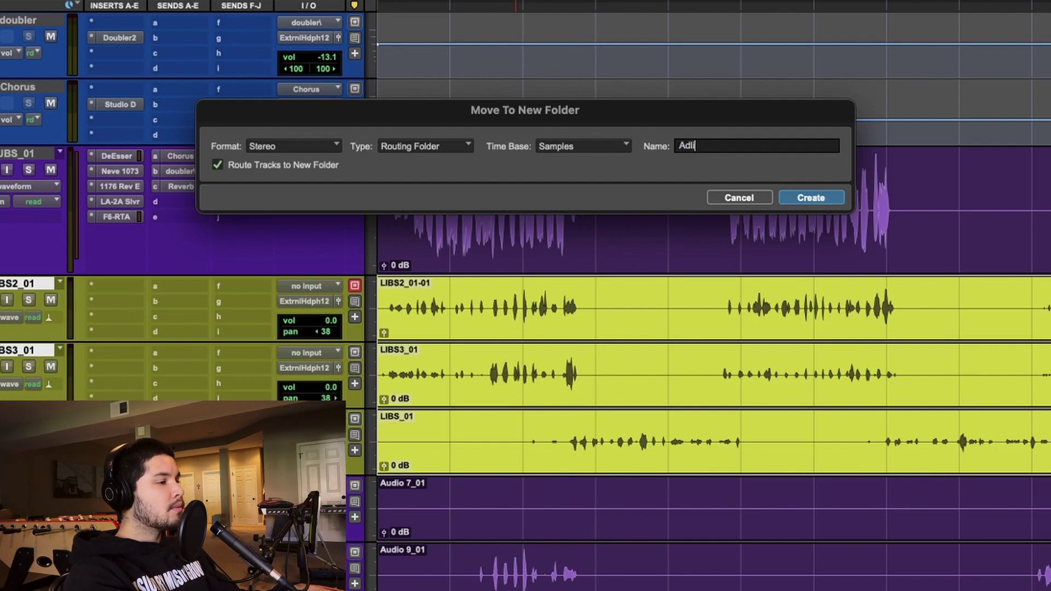
pyautogui.press('Return')
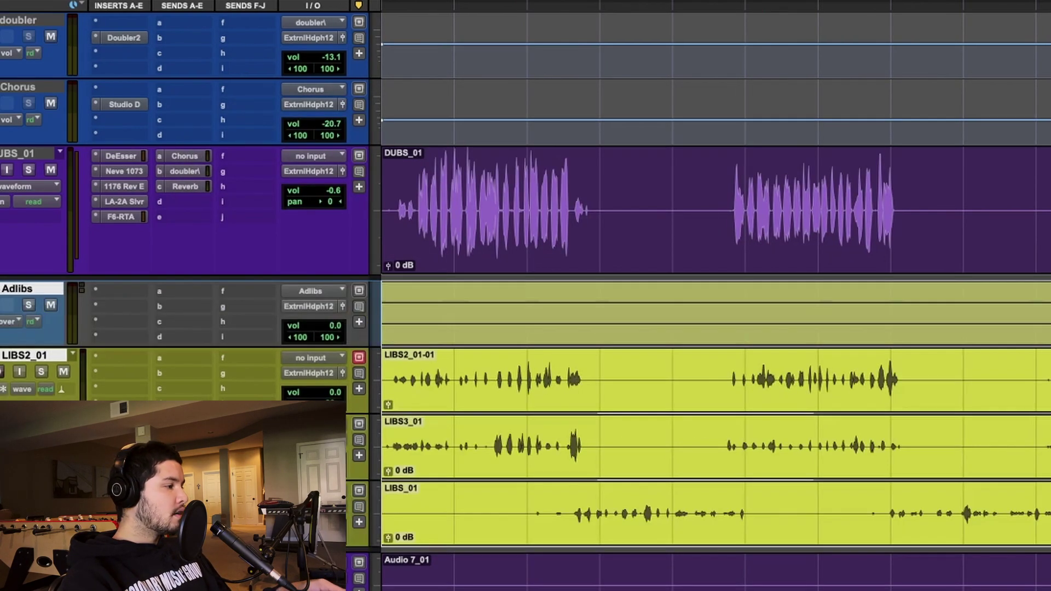
pyautogui.click(12, 294)
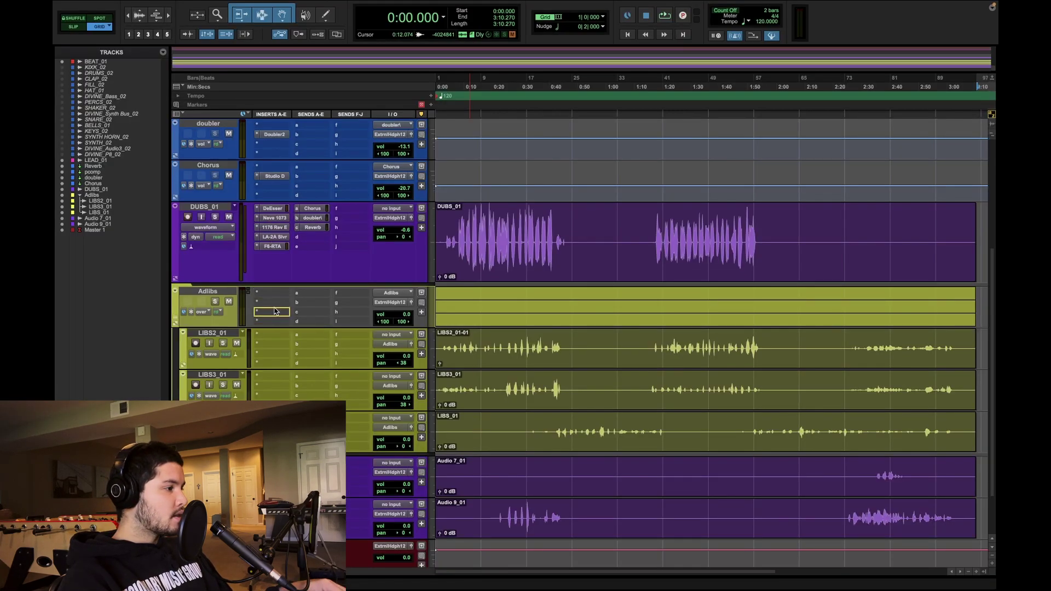
# - Add the DeEsser and Neve 1073 inserts to the Adlibs folder and check the Neve 1073 while playing from 0:14
pyautogui.moveTo(274, 297); pyautogui.dragTo(277, 302)
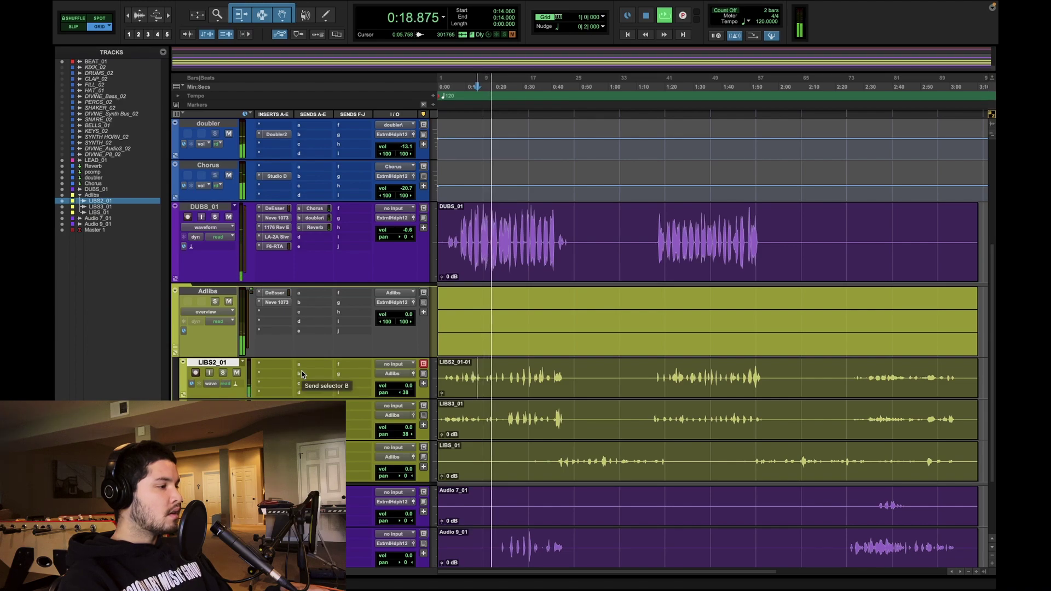
pyautogui.click(271, 302)
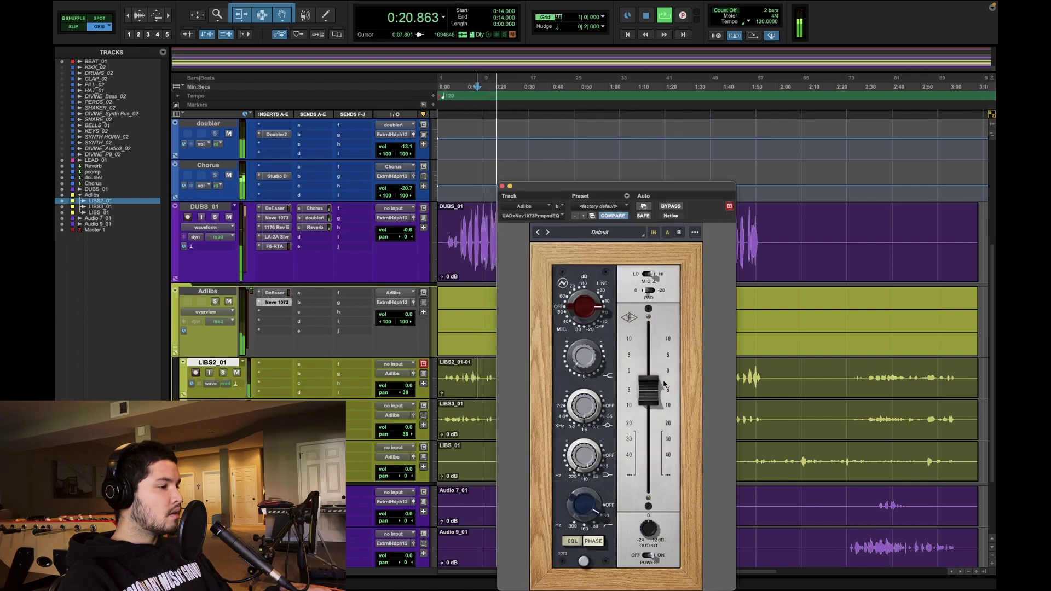
pyautogui.click(511, 188)
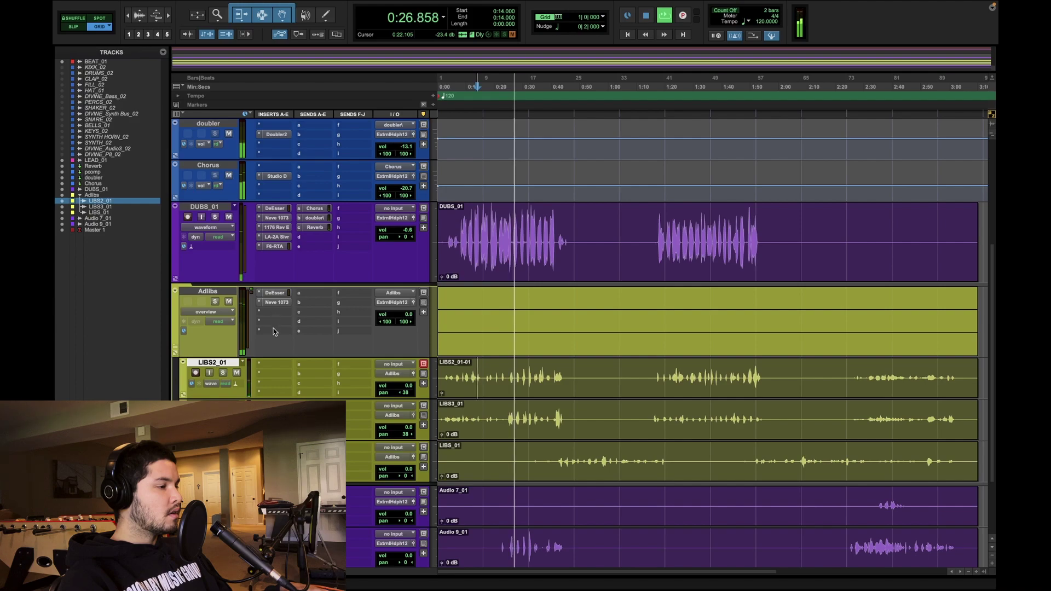
pyautogui.press('space')
# - Insert the stereo SSLComp after the Neve 1073 on the Adlibs folder and audition it from 0:14
pyautogui.click(282, 313)
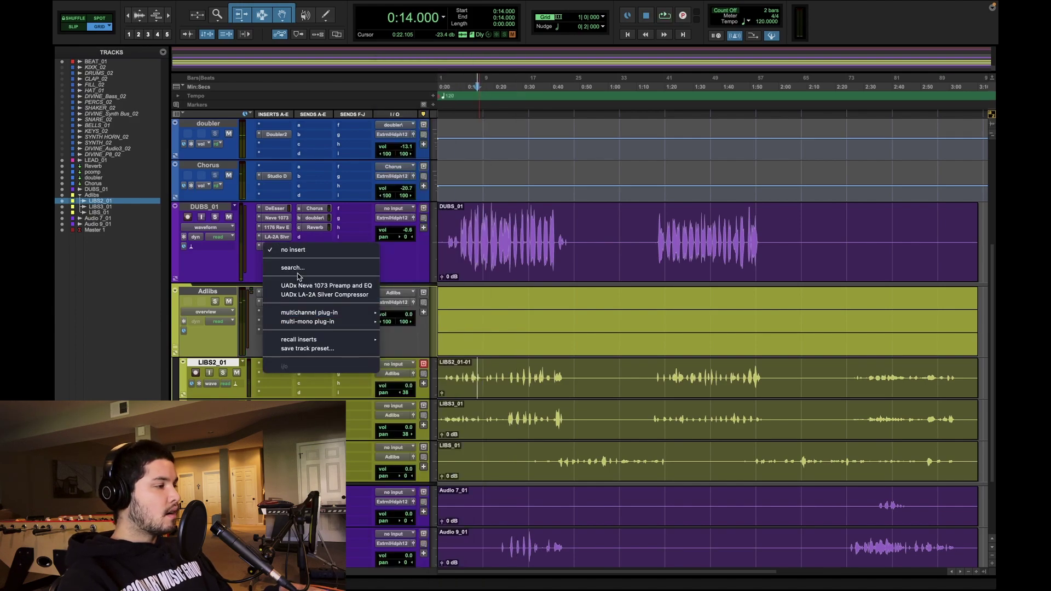
pyautogui.click(300, 267)
pyautogui.write('ssl')
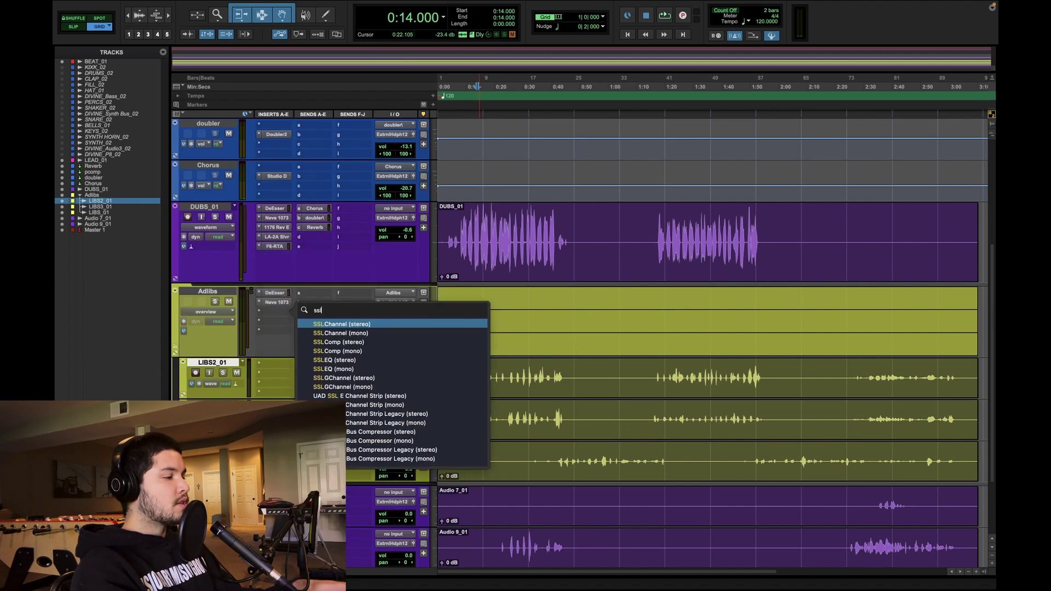
pyautogui.click(351, 346)
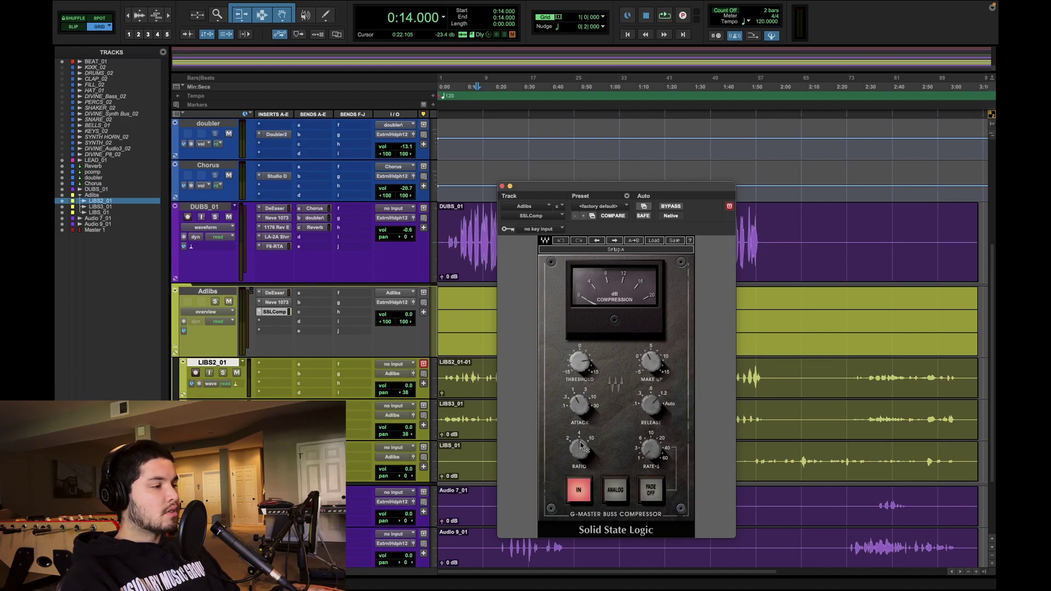
pyautogui.press('space')
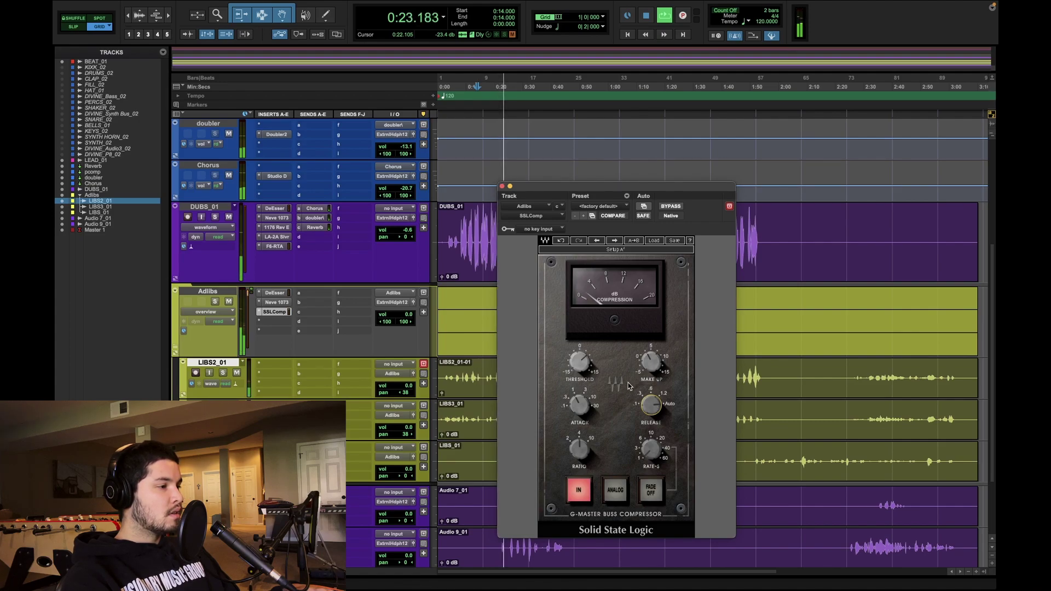
pyautogui.moveTo(650, 430)
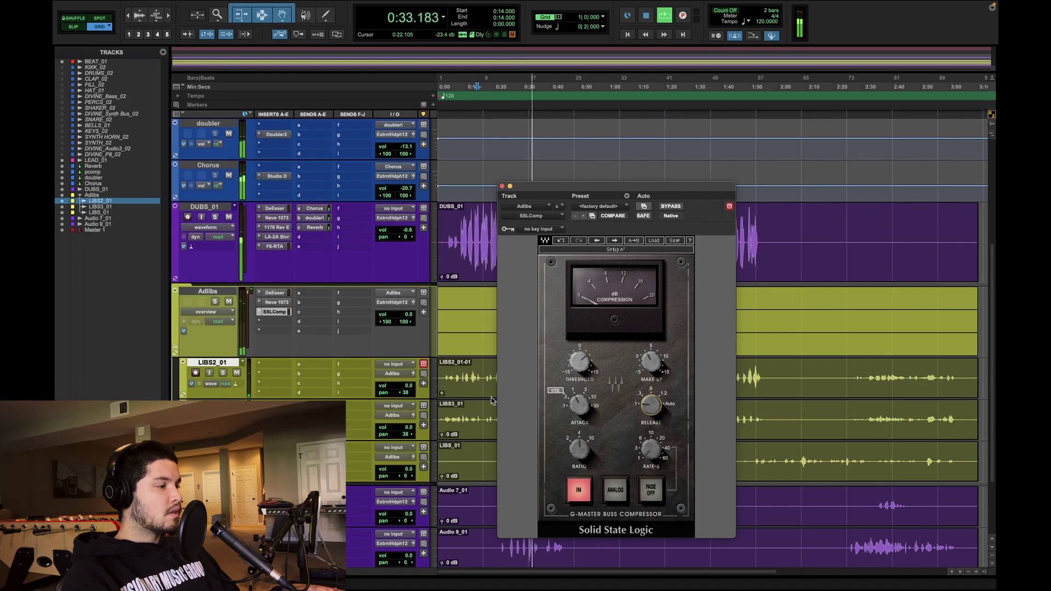
pyautogui.click(502, 186)
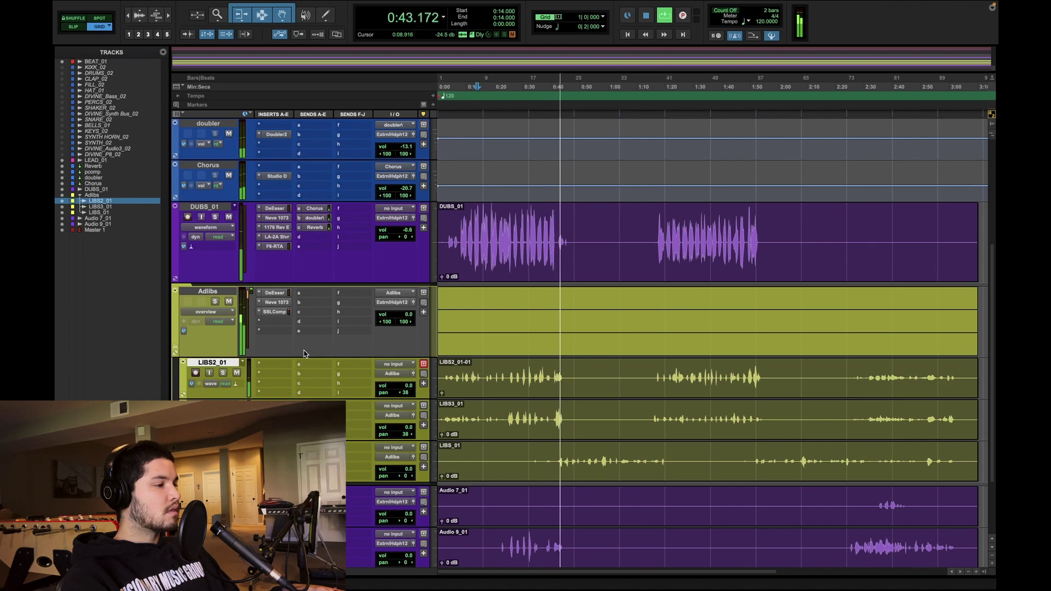
pyautogui.press('space')
# - Magnify LIBS3_01 around 0:42 and select its phrase from about 0:41.8 to 0:43.1
pyautogui.click(564, 419)
pyautogui.press('t')
pyautogui.press('t')
pyautogui.press('t')
pyautogui.press('t')
pyautogui.press('t')
pyautogui.scroll(-3, 531, 310)
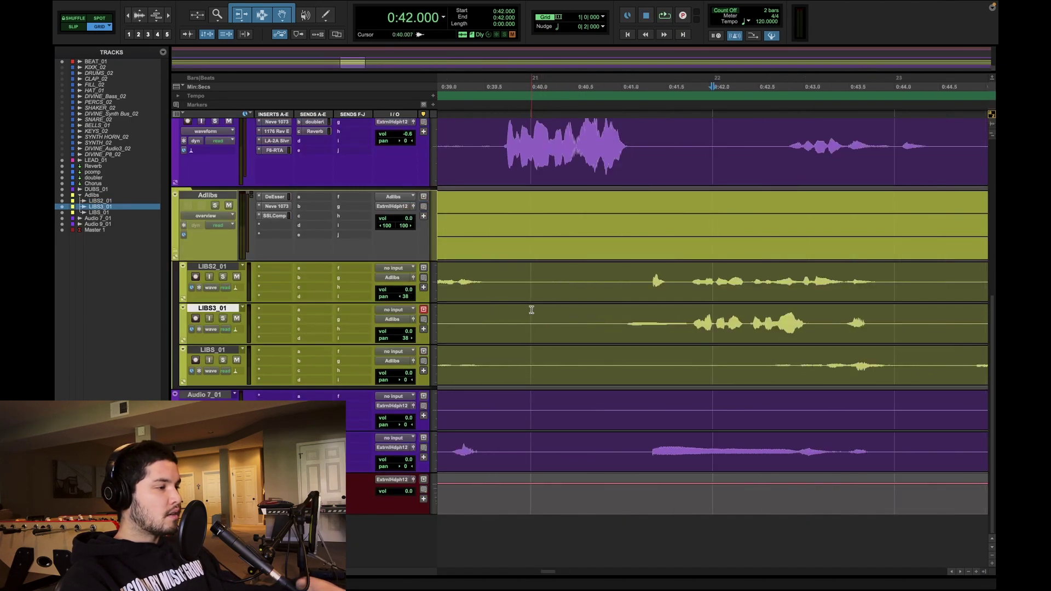
pyautogui.click(750, 340)
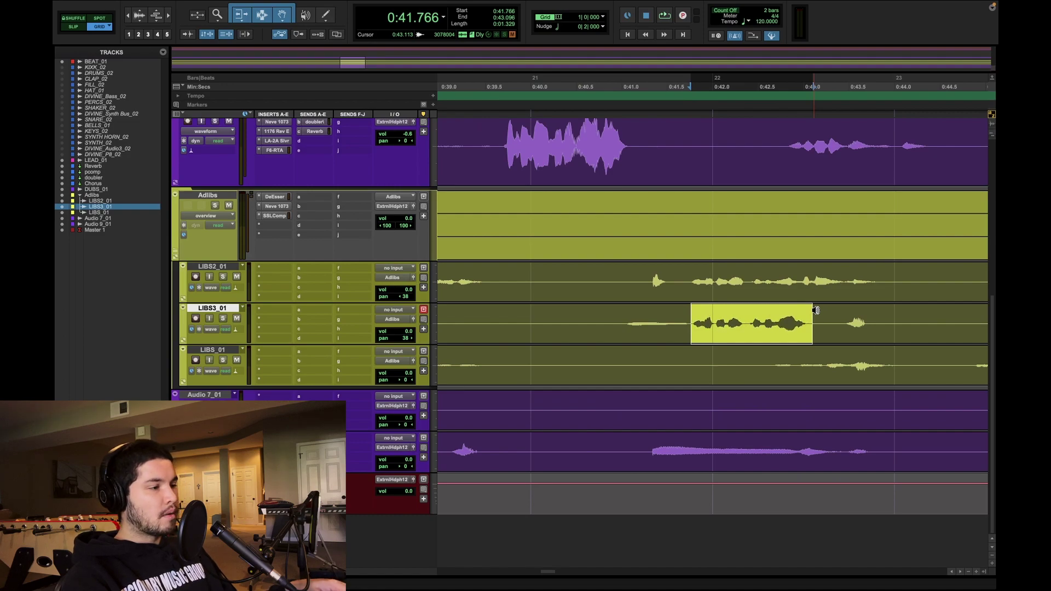
# - Play LIBS3_01 from 0:40 and select the phrase from about 0:41.7 to 0:43.2 again
pyautogui.press('r')
pyautogui.click(643, 307)
pyautogui.press('space')
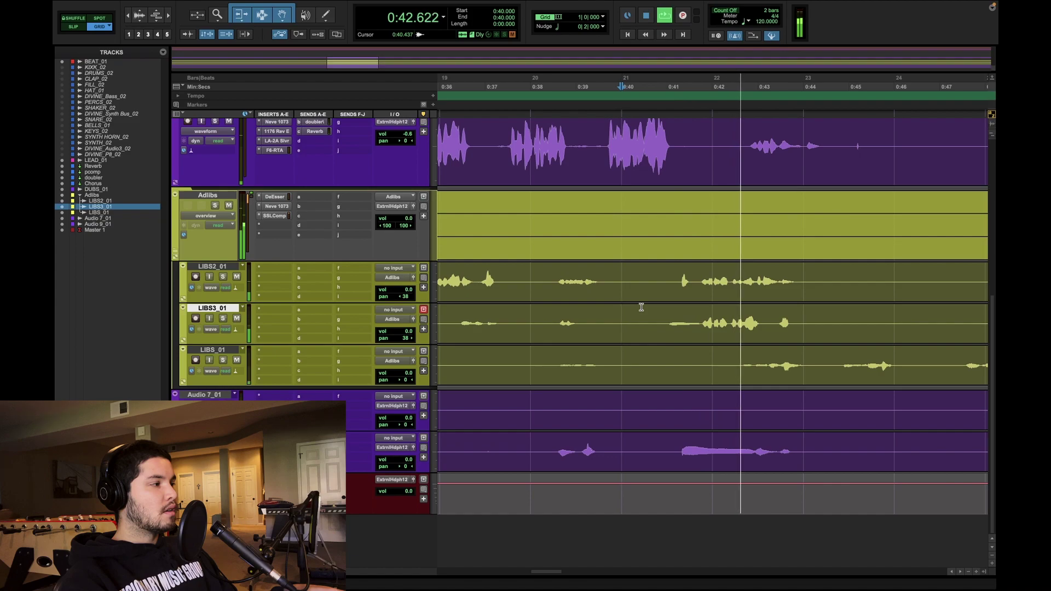
pyautogui.press('space')
pyautogui.moveTo(701, 316); pyautogui.dragTo(767, 310)
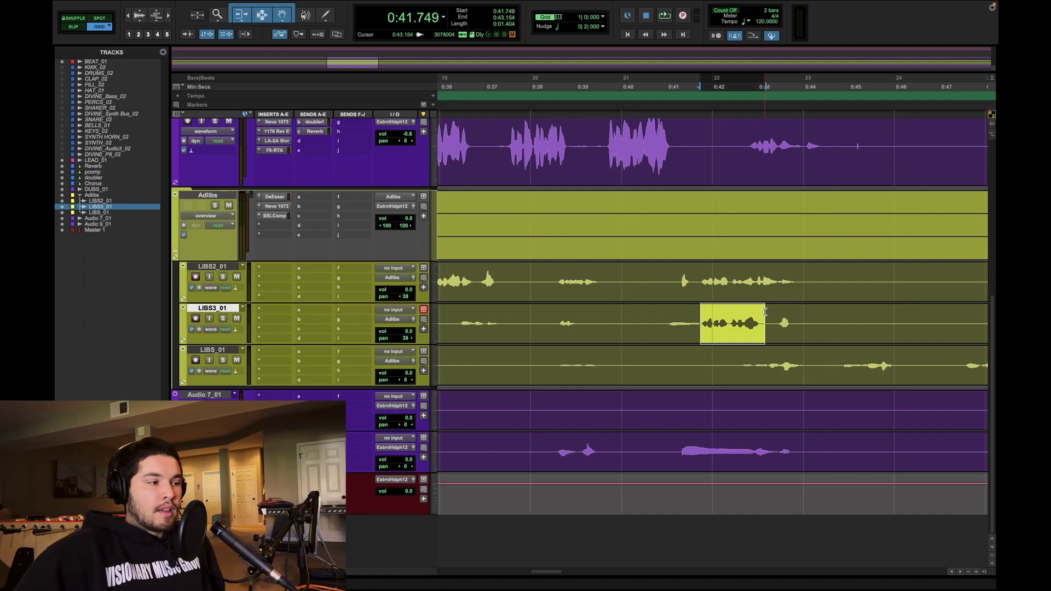
# - Audition the LIBS3_01 ad-libs from 0:40 to about 0:44
pyautogui.click(624, 315)
pyautogui.press('space')
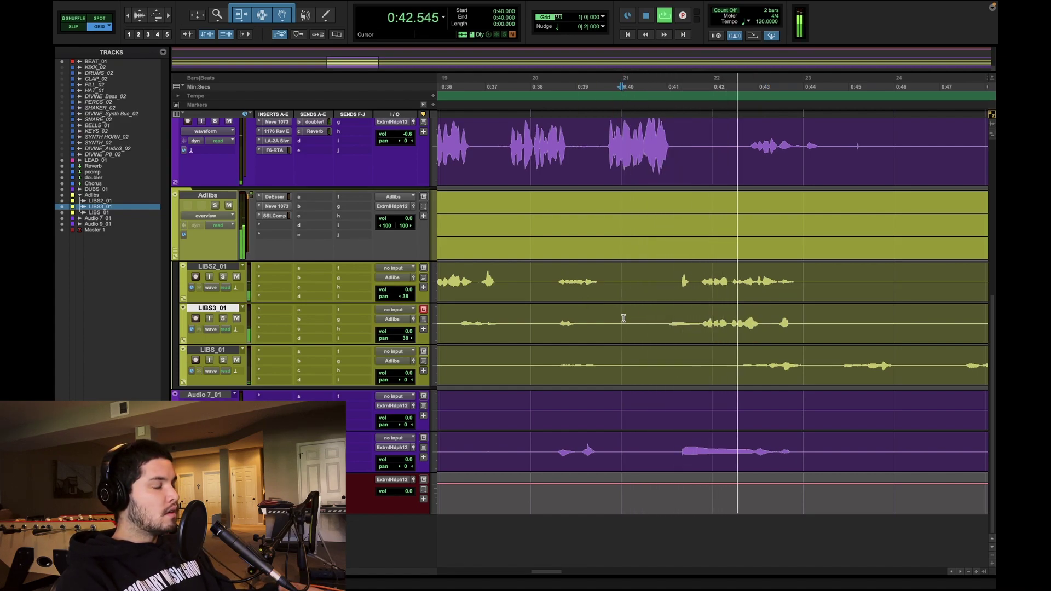
pyautogui.press('r')
pyautogui.press('r')
pyautogui.press('r')
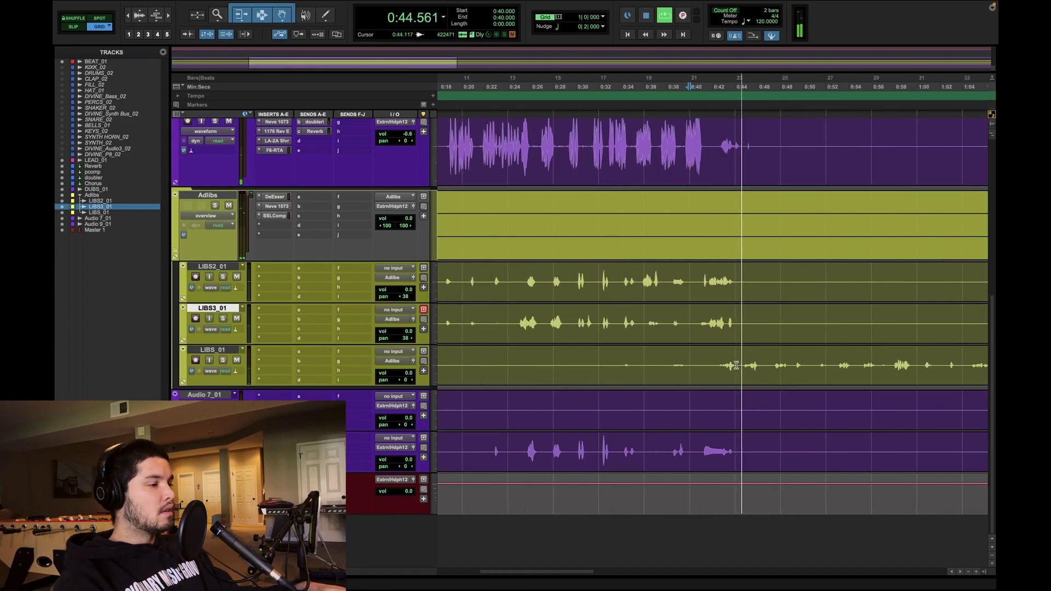
pyautogui.press('space')
# - Audition the second section of LIBS3_01 ad-libs from 1:16
pyautogui.press('r')
pyautogui.click(485, 323)
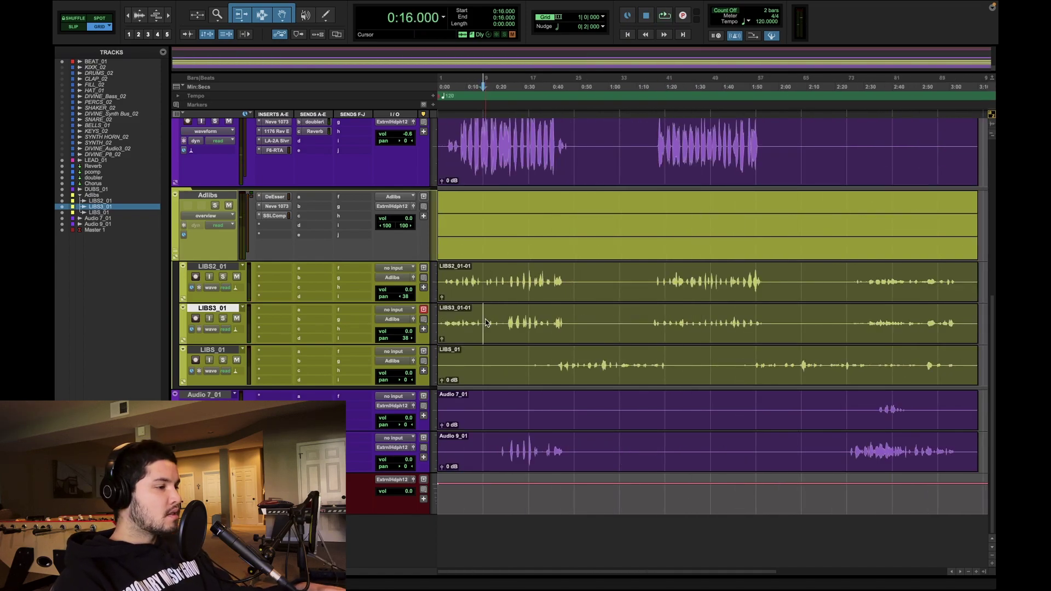
pyautogui.click(653, 322)
pyautogui.press('space')
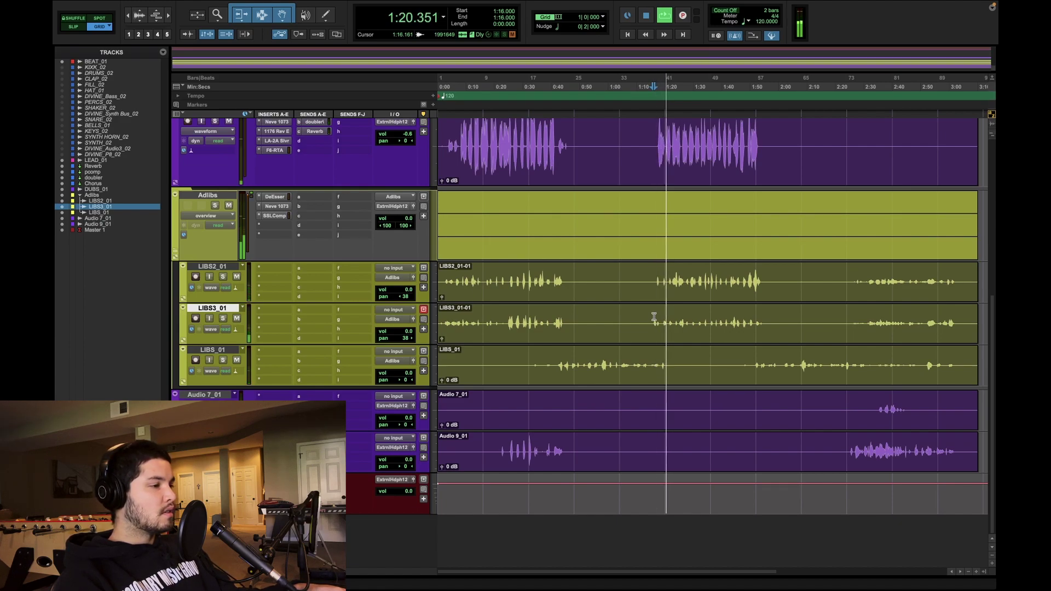
pyautogui.hscroll(3, 654, 316)
pyautogui.hscroll(1, 653, 316)
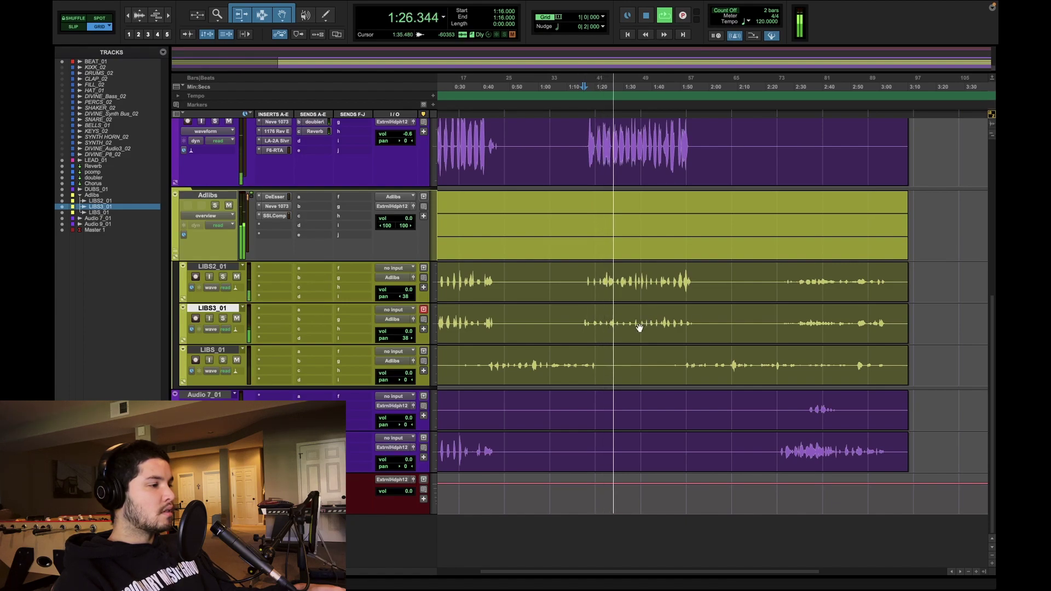
# - Magnify LIBS2_01 around 1:24 and select its phrase from about 1:22.4 to 1:26.8
pyautogui.click(604, 277)
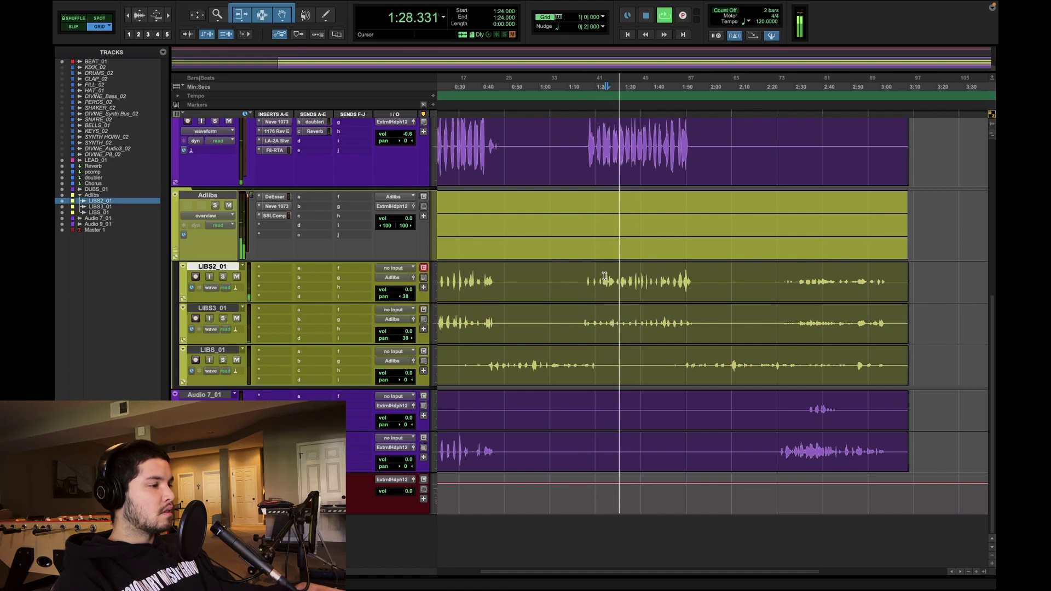
pyautogui.press('t')
pyautogui.press('t')
pyautogui.press('space')
pyautogui.moveTo(694, 273); pyautogui.dragTo(736, 272)
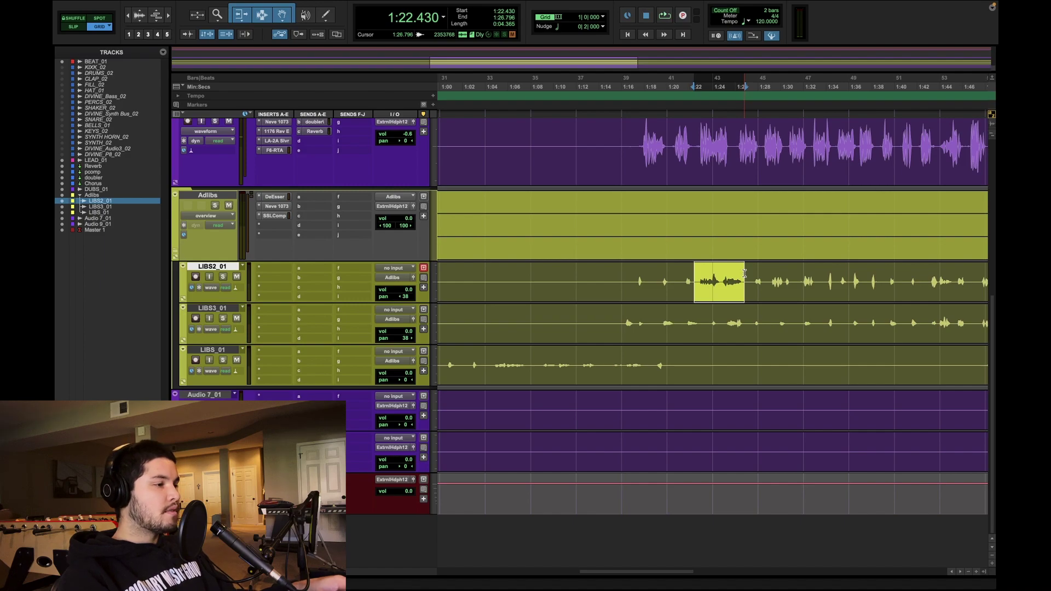
# - Play the selected LIBS2_01 phrase from about 1:22.4 and place the cursor at 1:34
pyautogui.press('r')
pyautogui.press('r')
pyautogui.press('space')
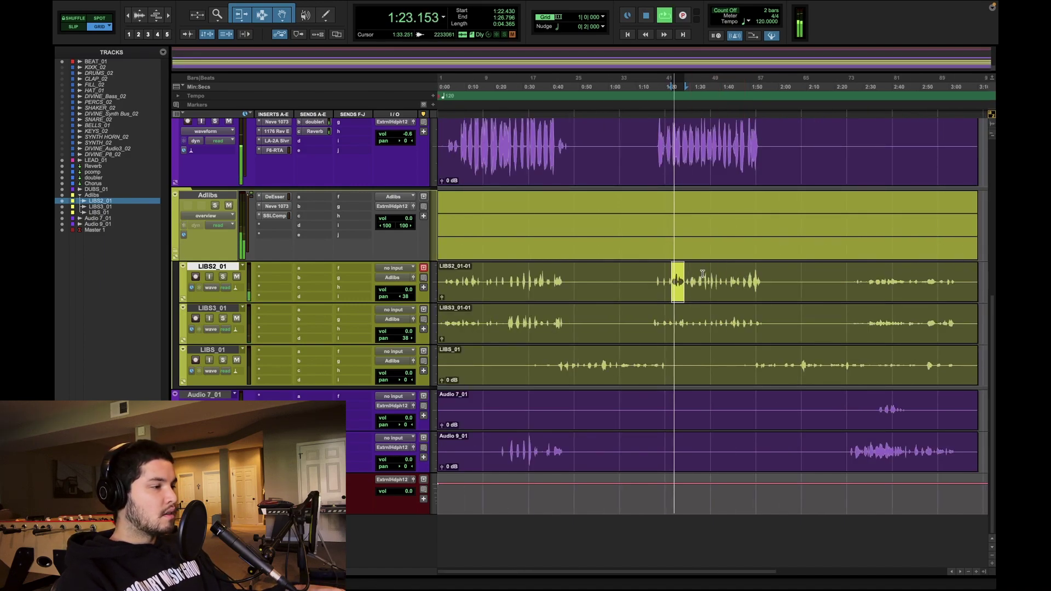
pyautogui.click(703, 274)
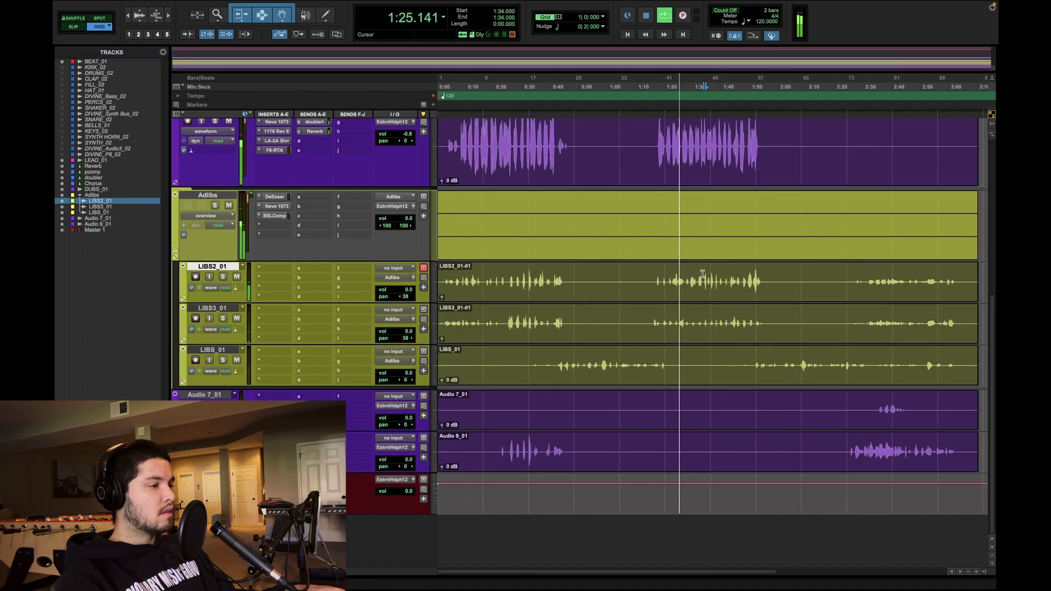
# - Magnify LIBS2_01 around 1:26 and select the shorter phrase from about 1:24.8 to 1:26.9
pyautogui.click(683, 272)
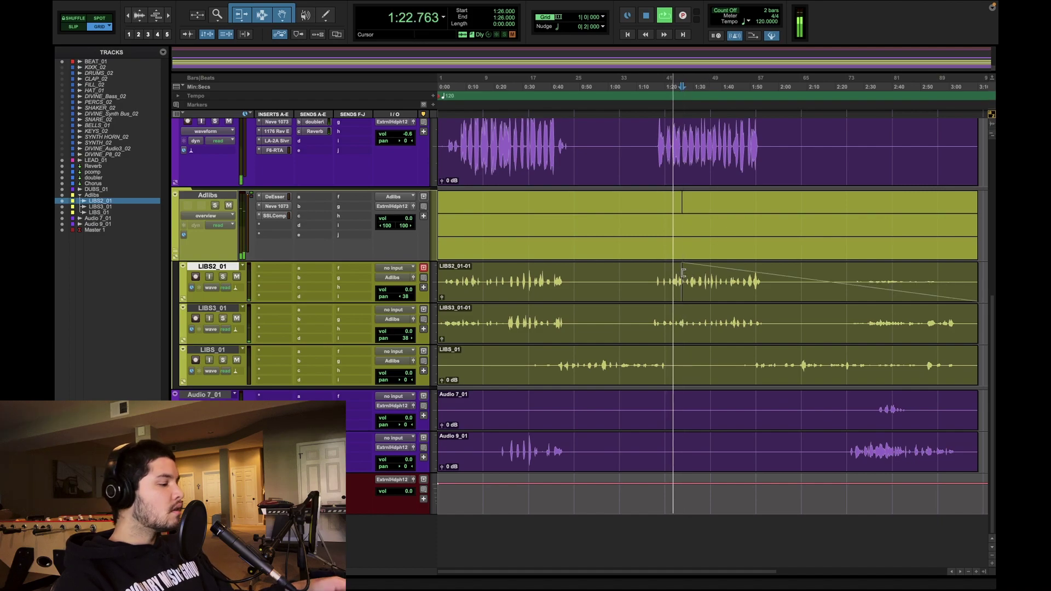
pyautogui.press('t')
pyautogui.press('t')
pyautogui.press('t')
pyautogui.press('space')
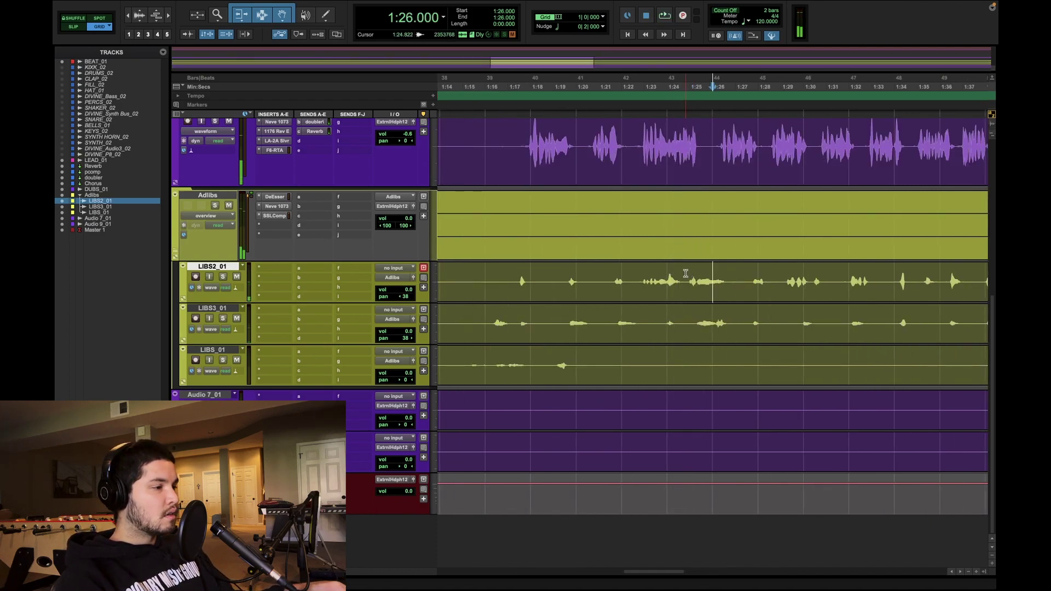
pyautogui.moveTo(686, 273); pyautogui.dragTo(729, 276)
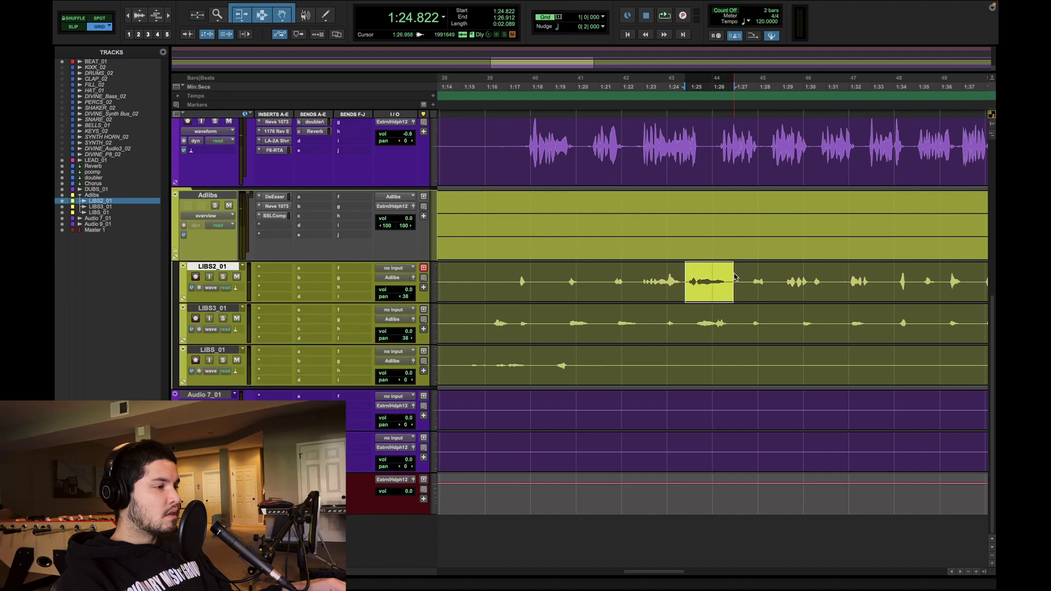
# - Play LIBS2_01 from 1:24 to check the phrase in the mix
pyautogui.click(674, 271)
pyautogui.press('space')
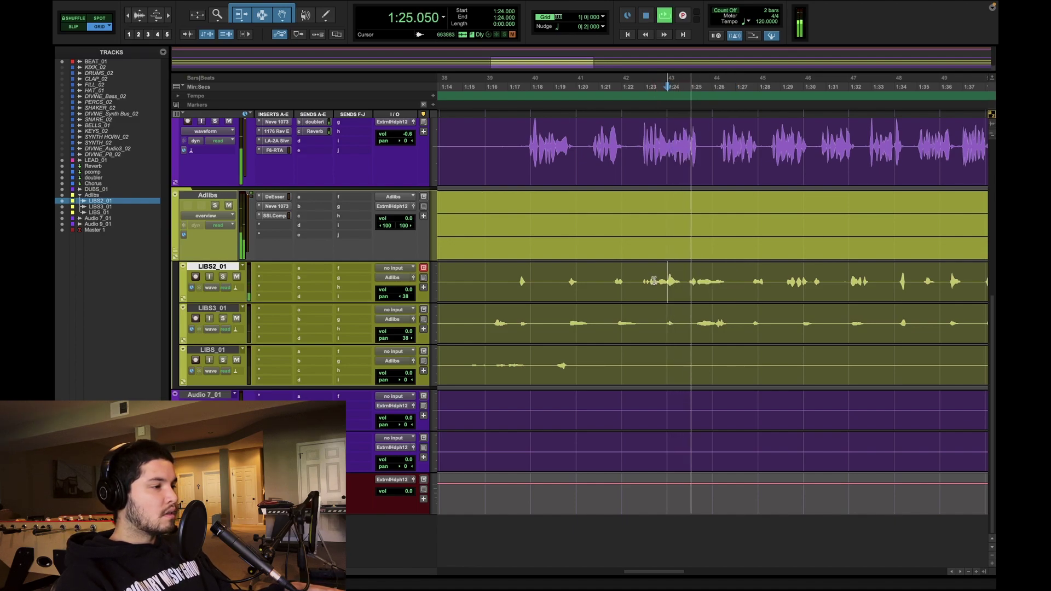
pyautogui.press('r')
pyautogui.press('r')
pyautogui.press('r')
pyautogui.press('space')
# - Play LIBS2_01 from 1:44 and select its phrase from about 1:50.9 to 1:52.6
pyautogui.click(731, 275)
pyautogui.press('space')
pyautogui.press('t')
pyautogui.press('t')
pyautogui.press('t')
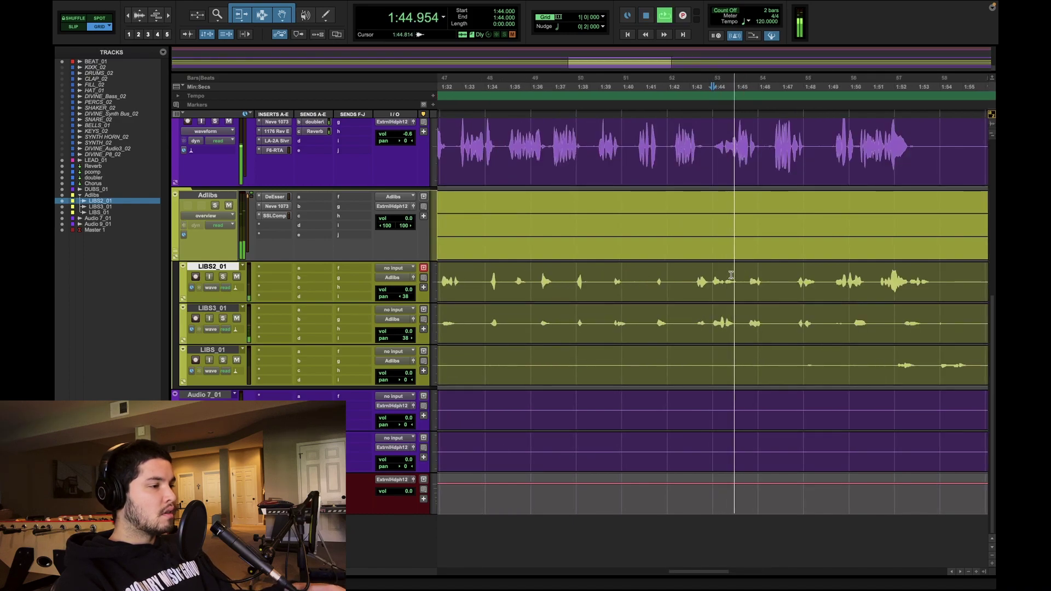
pyautogui.moveTo(736, 271); pyautogui.dragTo(779, 268)
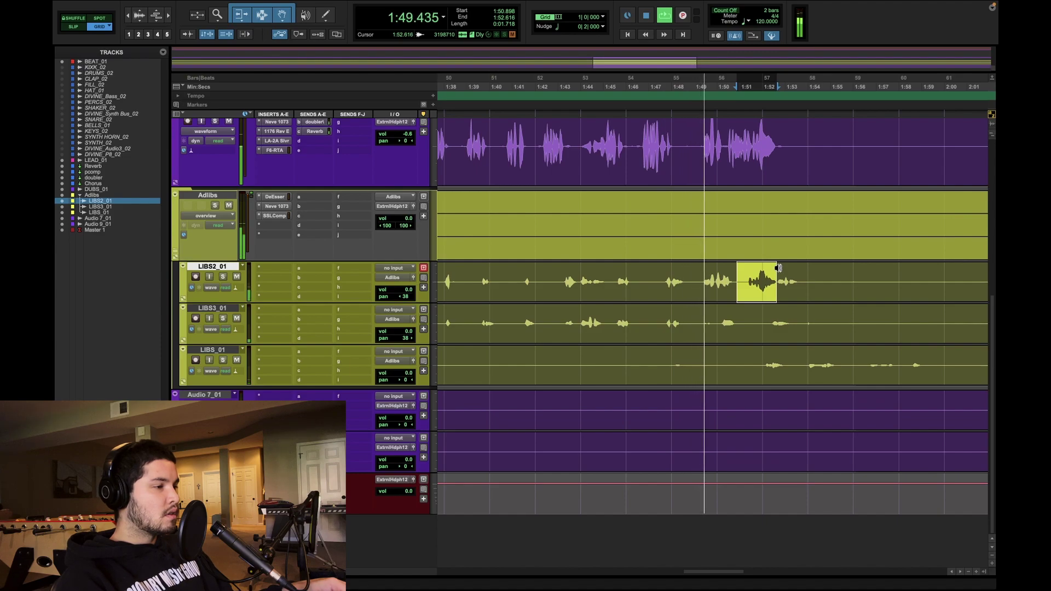
# - Place the cursor at 1:52 on LIBS2_01 and listen through to the LIBS_01 ad-libs past 2:00
pyautogui.click(752, 280)
pyautogui.press('super+bracketright')
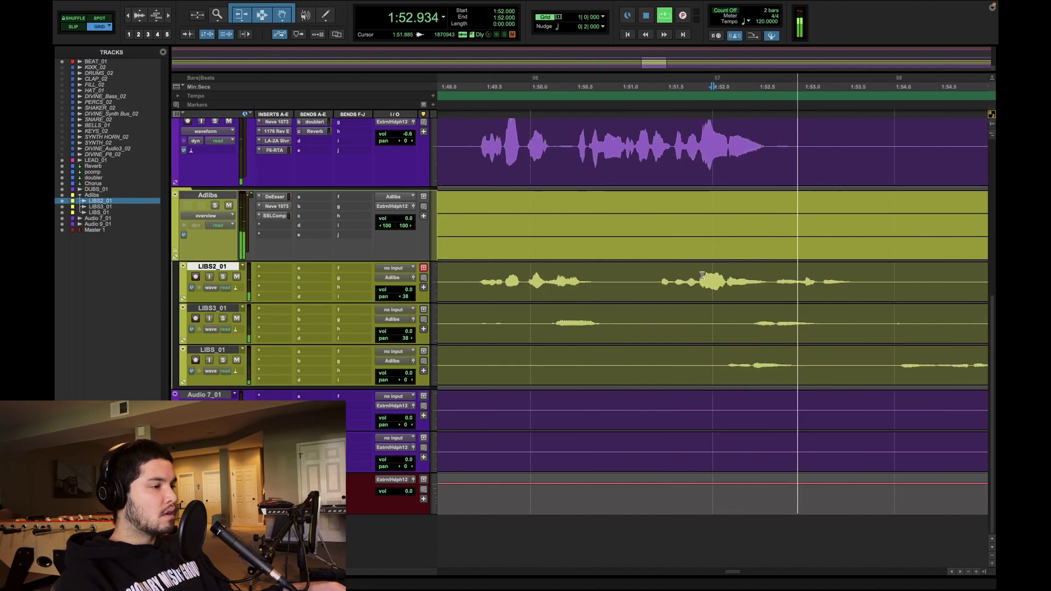
pyautogui.press('super+bracketleft')
pyautogui.press('super+bracketleft')
pyautogui.press('super+bracketleft')
pyautogui.press('super+bracketleft')
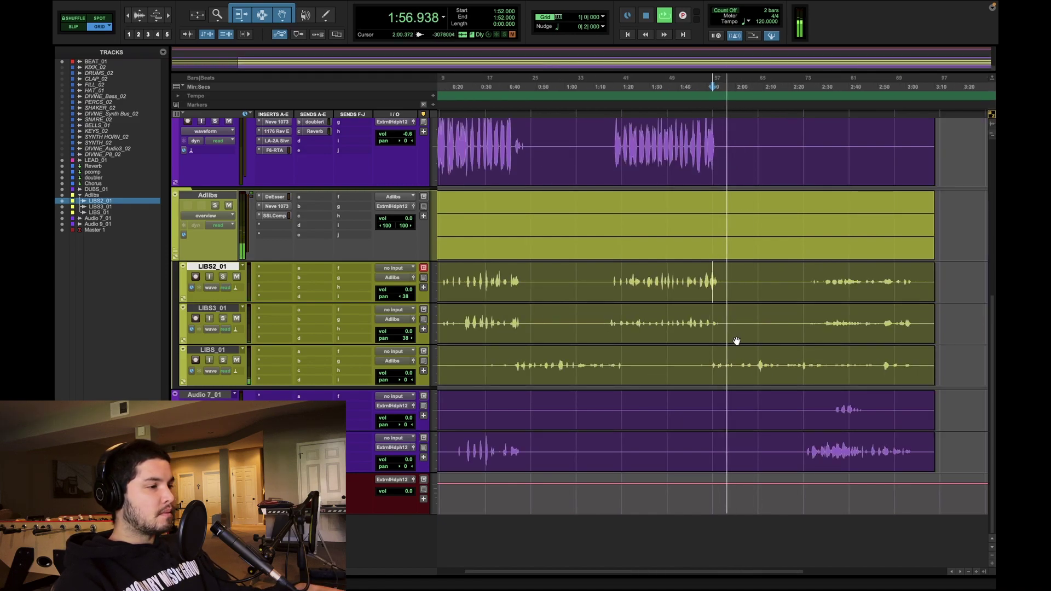
pyautogui.press('super+bracketleft')
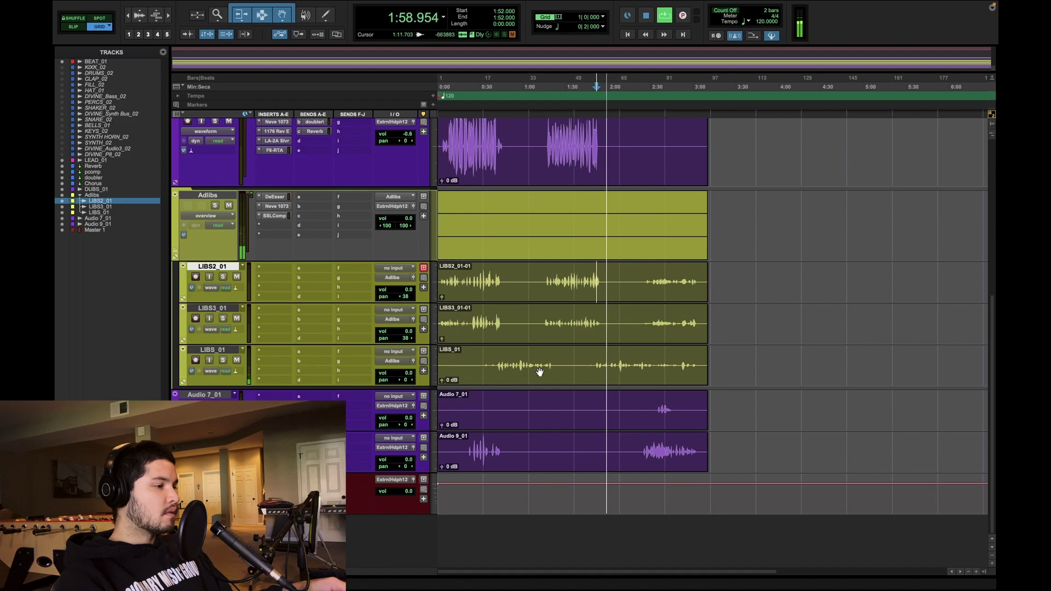
pyautogui.scroll(1, 594, 365)
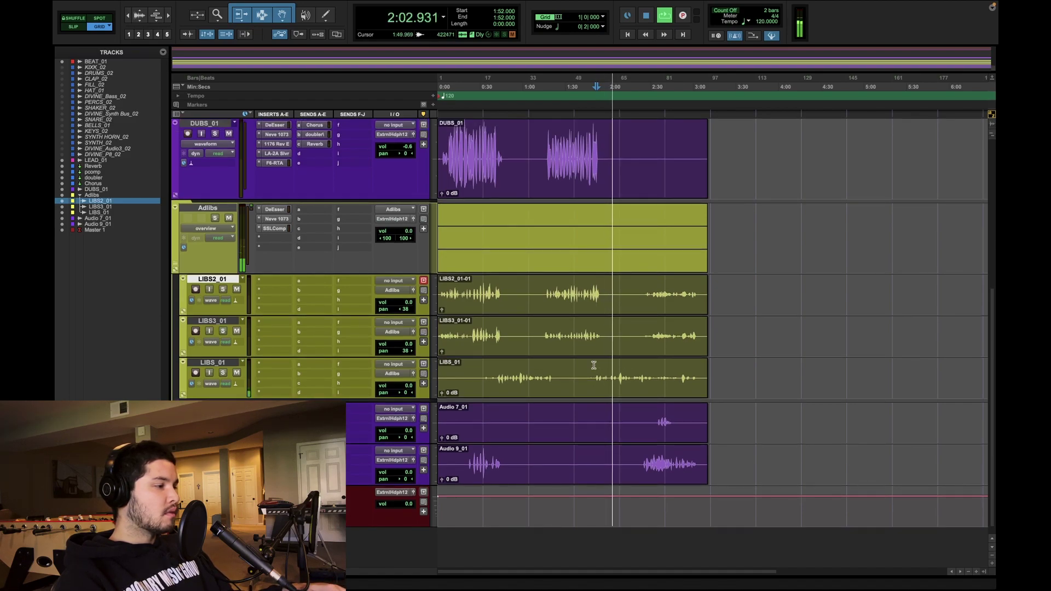
pyautogui.press('space')
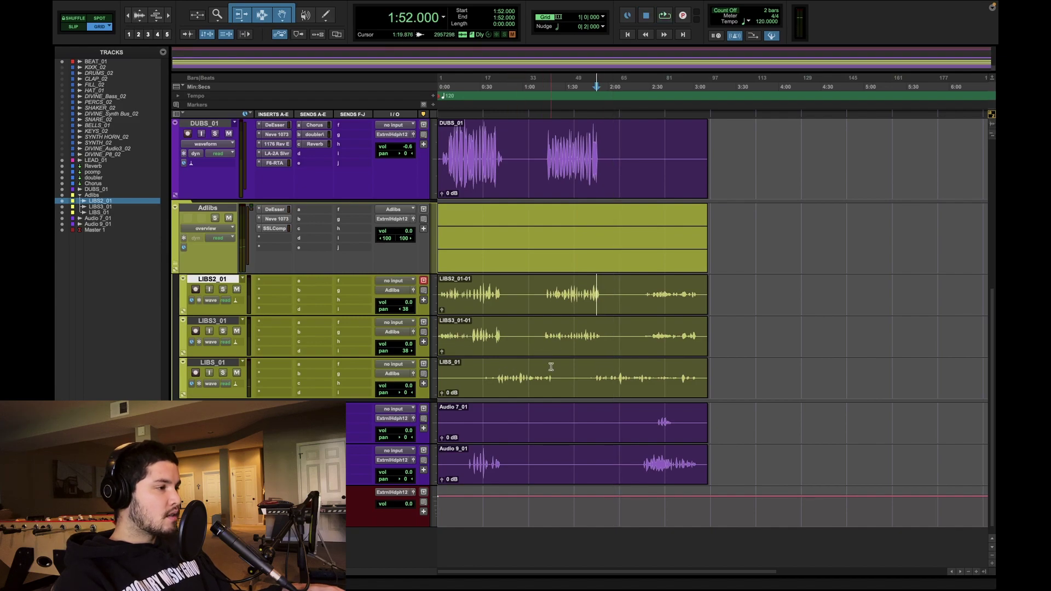
# - Select the whole LIBS_01 clip and raise its clip gain to +1.5 dB
pyautogui.scroll(5, 551, 367)
pyautogui.scroll(-5, 550, 367)
pyautogui.doubleClick(501, 354)
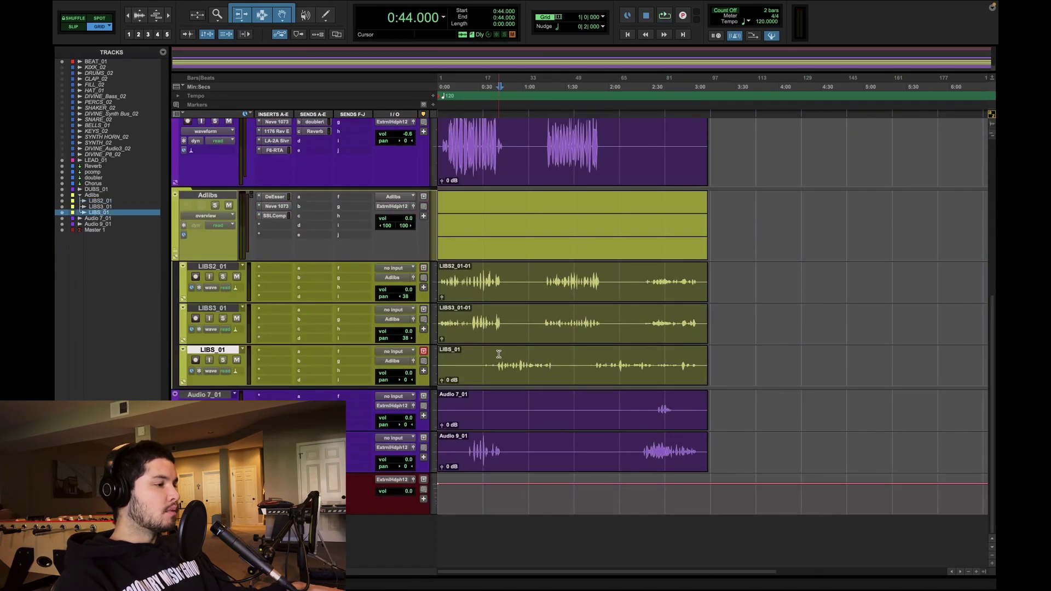
pyautogui.scroll(2, 533, 367)
pyautogui.scroll(-2, 533, 377)
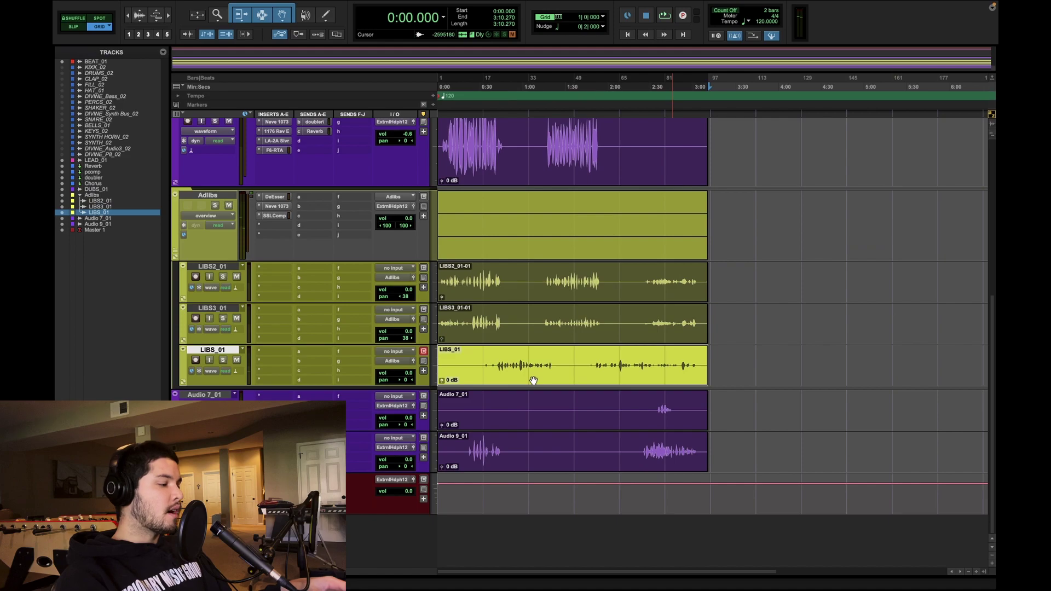
pyautogui.click(508, 359)
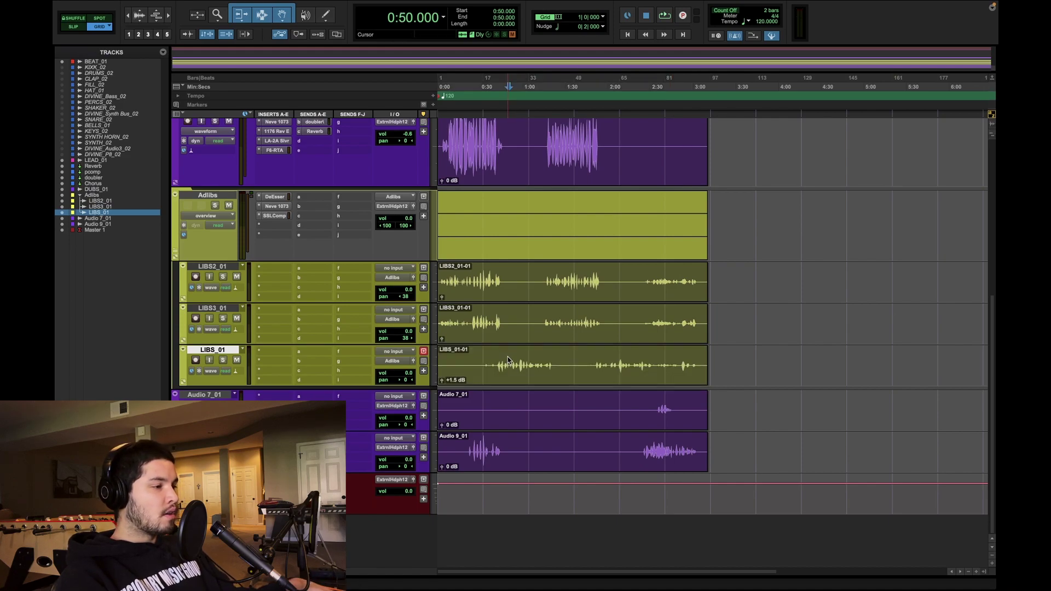
# - Audition the LIBS_01 ad-libs from 0:48
pyautogui.scroll(1, 507, 358)
pyautogui.click(557, 355)
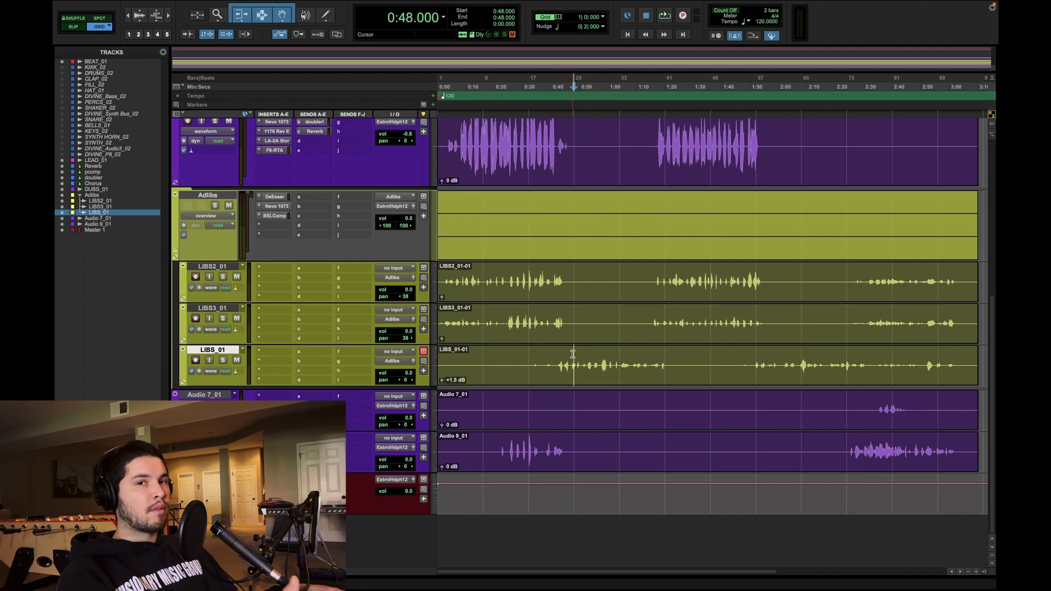
pyautogui.press('space')
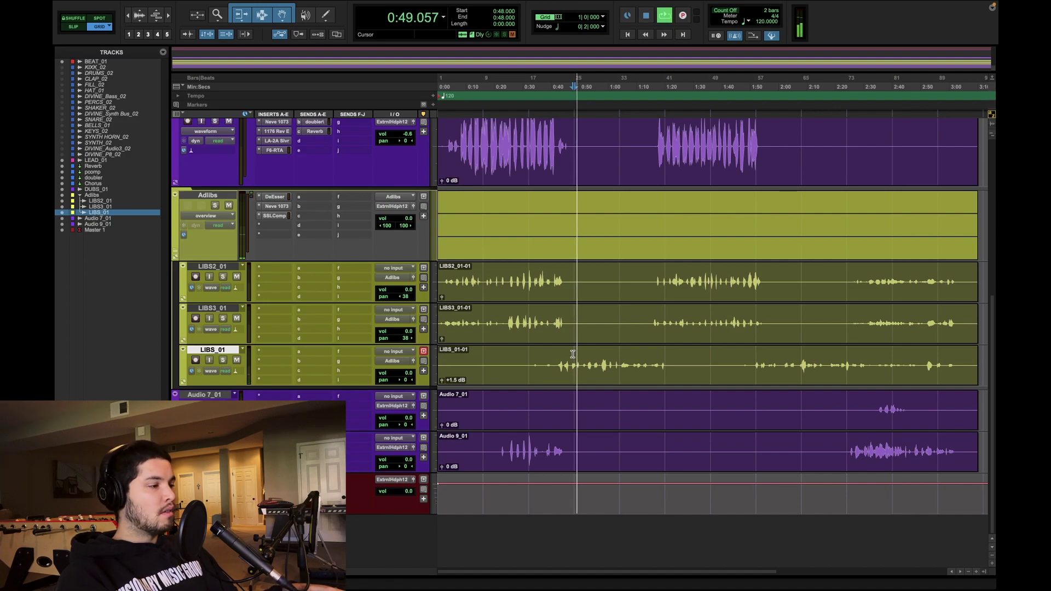
pyautogui.press('space')
# - Add the LA-2A Silver compressor after the SSLComp on the Adlibs folder and move its window clear of LIBS2_01
pyautogui.click(275, 225)
pyautogui.click(300, 209)
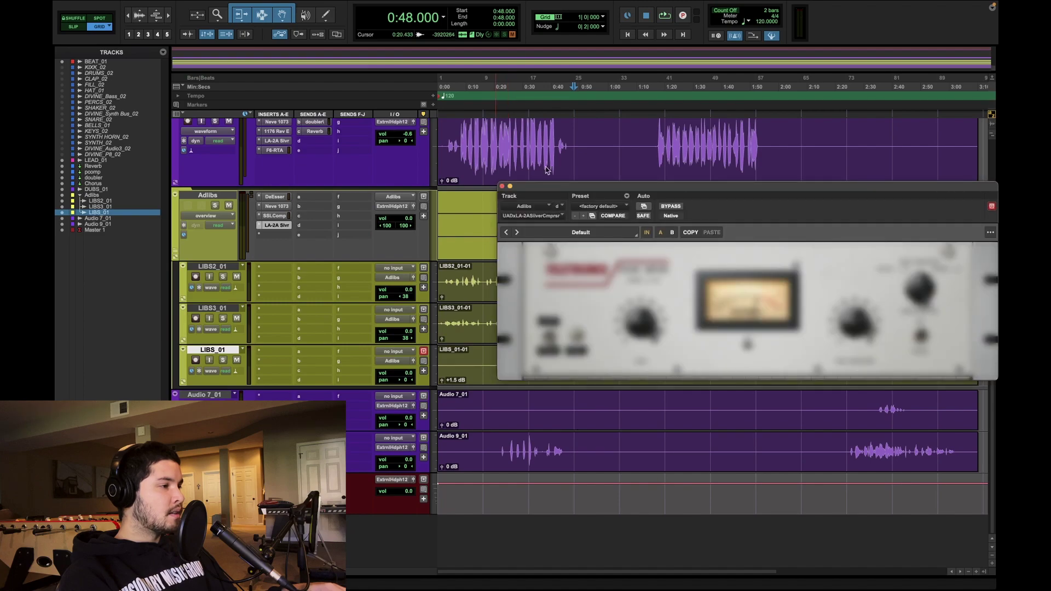
pyautogui.moveTo(561, 186); pyautogui.dragTo(540, 322)
# - Play LIBS2_01 from 0:24 and adjust the LA-2A's peak reduction and gain by ear
pyautogui.click(505, 274)
pyautogui.press('space')
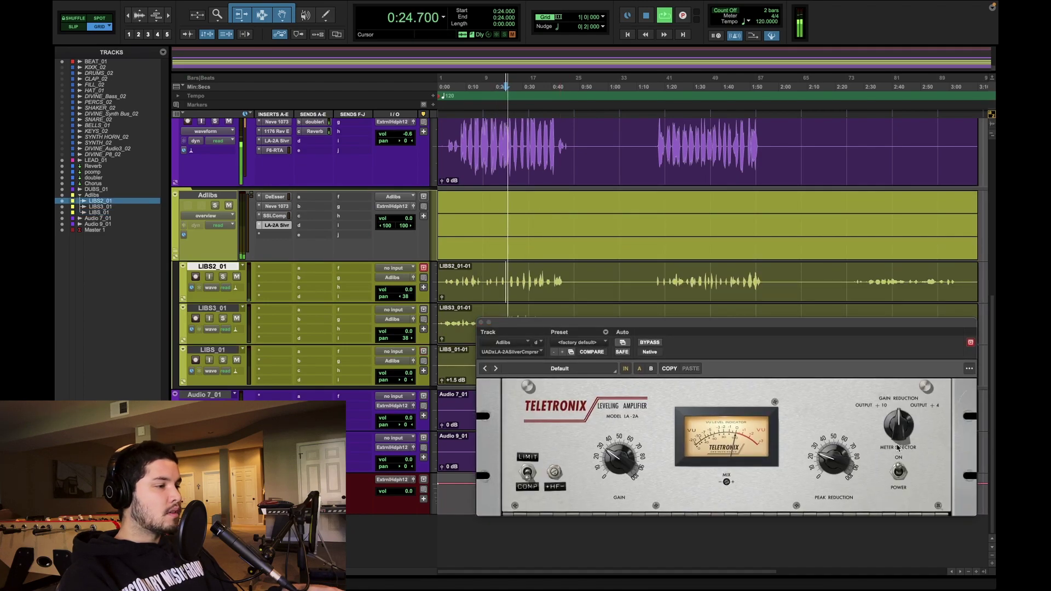
pyautogui.moveTo(833, 457); pyautogui.dragTo(832, 454)
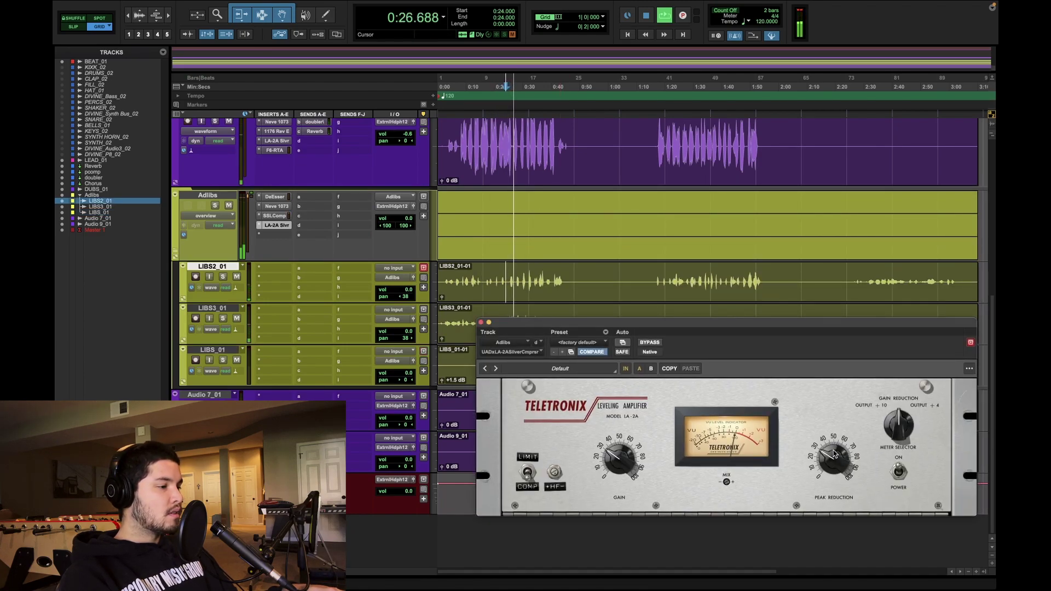
pyautogui.moveTo(614, 459); pyautogui.dragTo(614, 467)
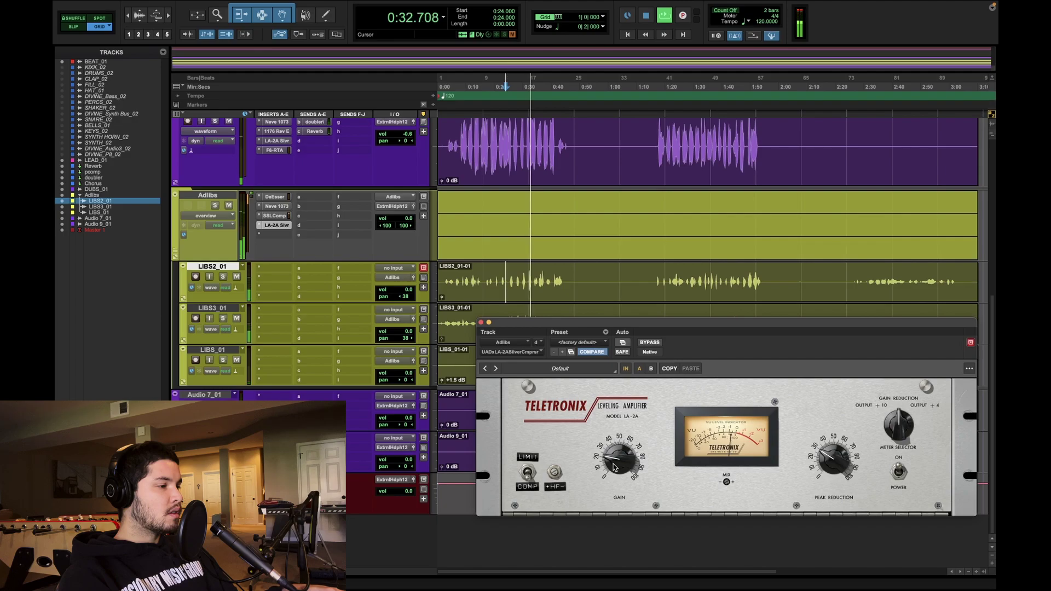
pyautogui.press('space')
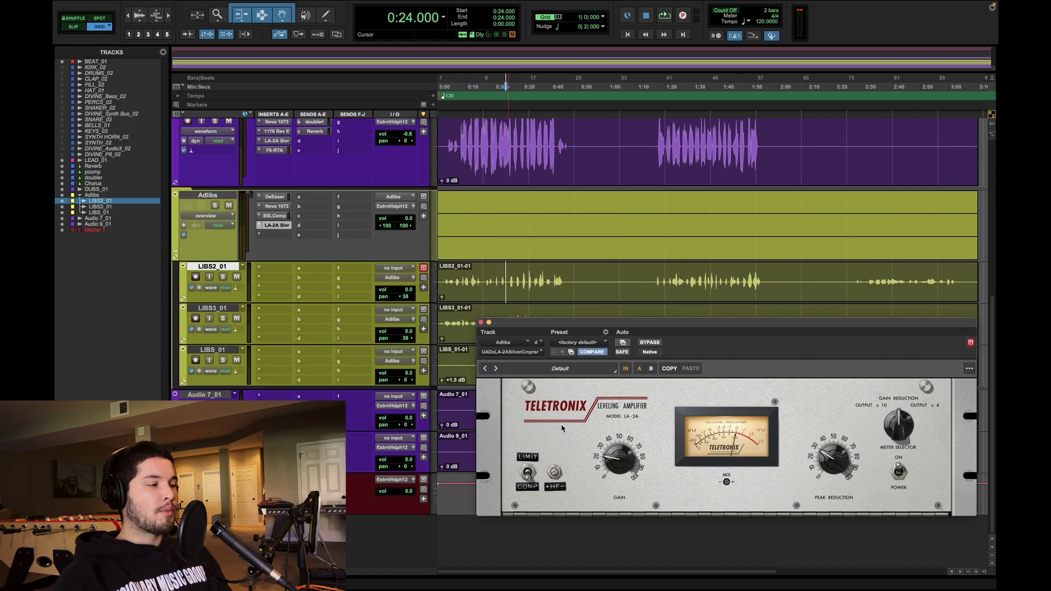
# - Copy the DUBS_01 track's F6-RTA insert after the LA-2A on the Adlibs folder and check it while playing from 0:24
pyautogui.press('space')
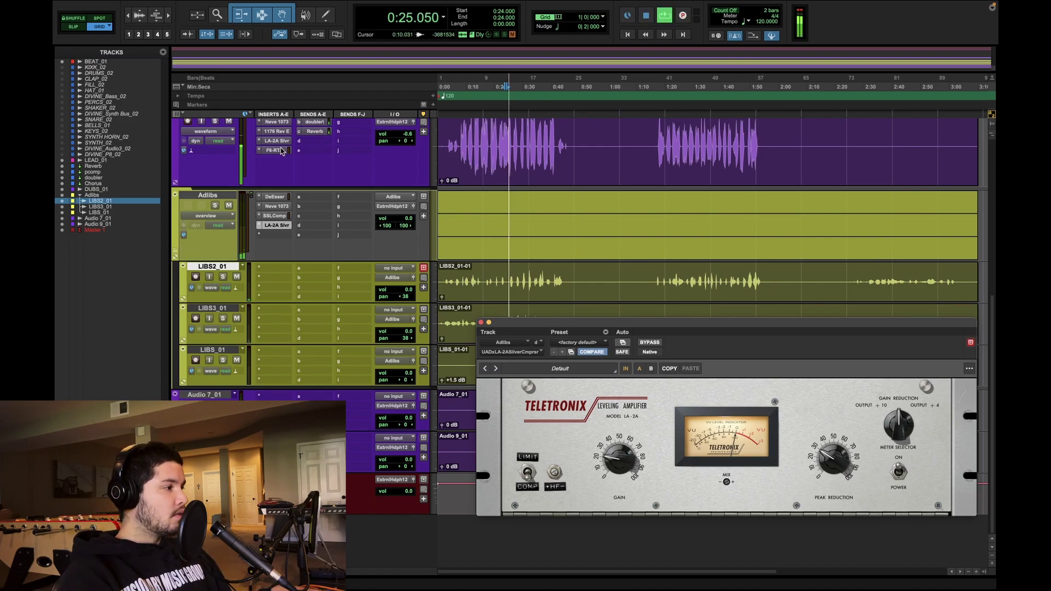
pyautogui.moveTo(279, 152); pyautogui.dragTo(279, 236)
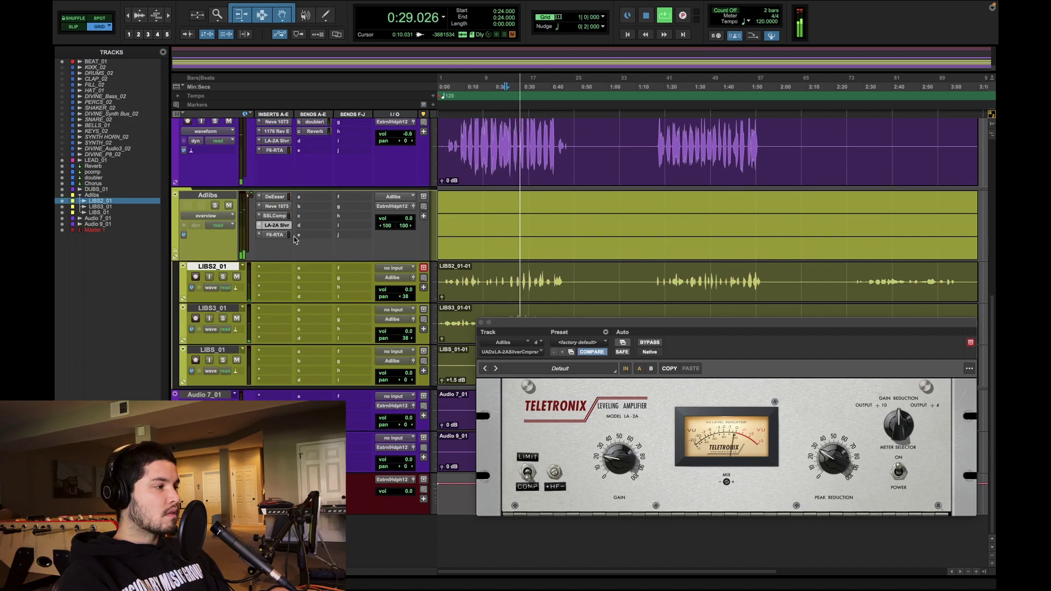
pyautogui.click(273, 236)
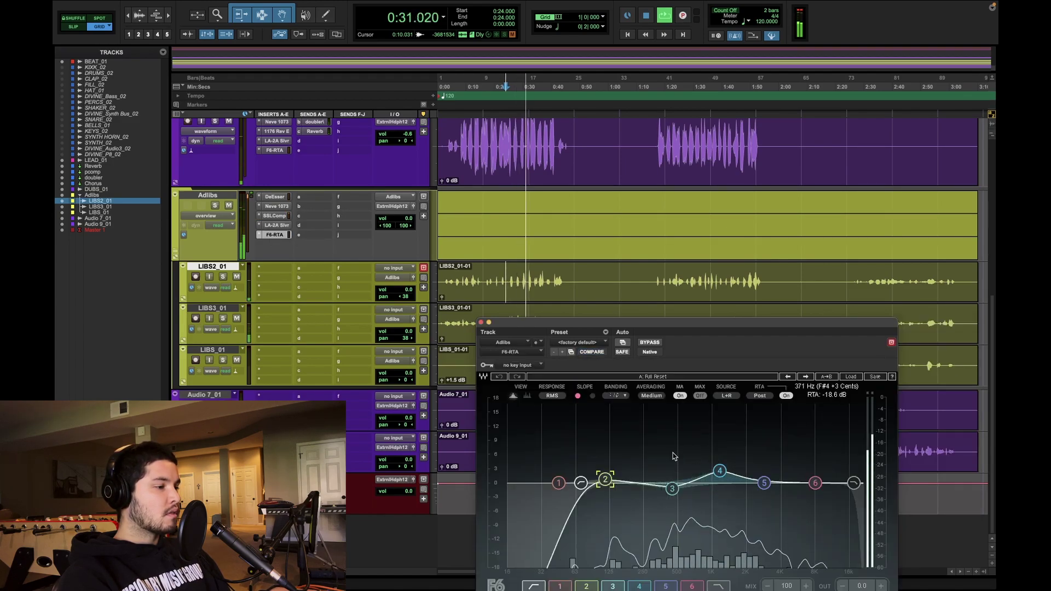
pyautogui.click(494, 575)
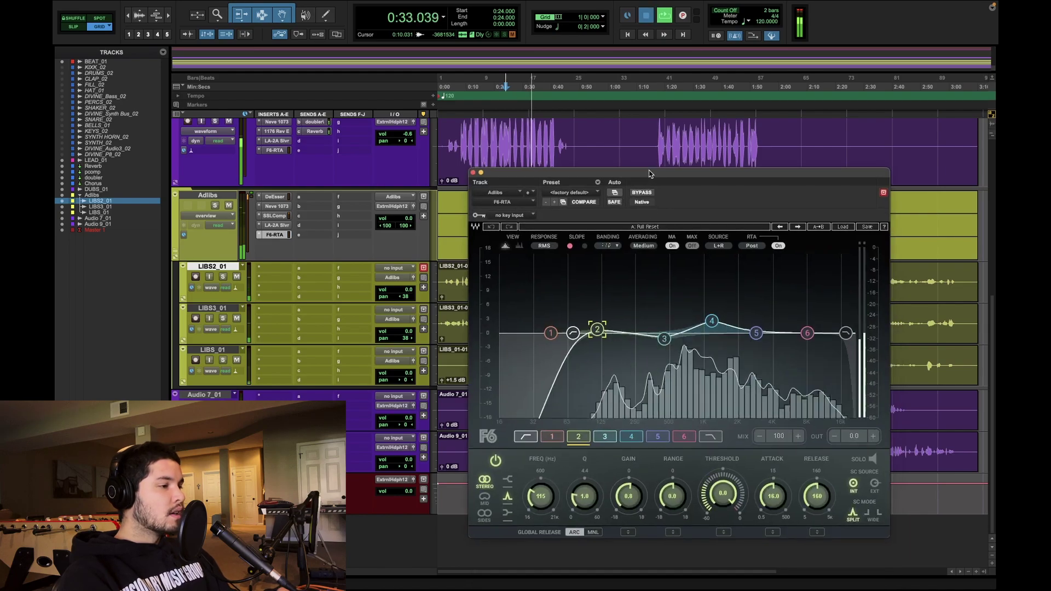
pyautogui.press('space')
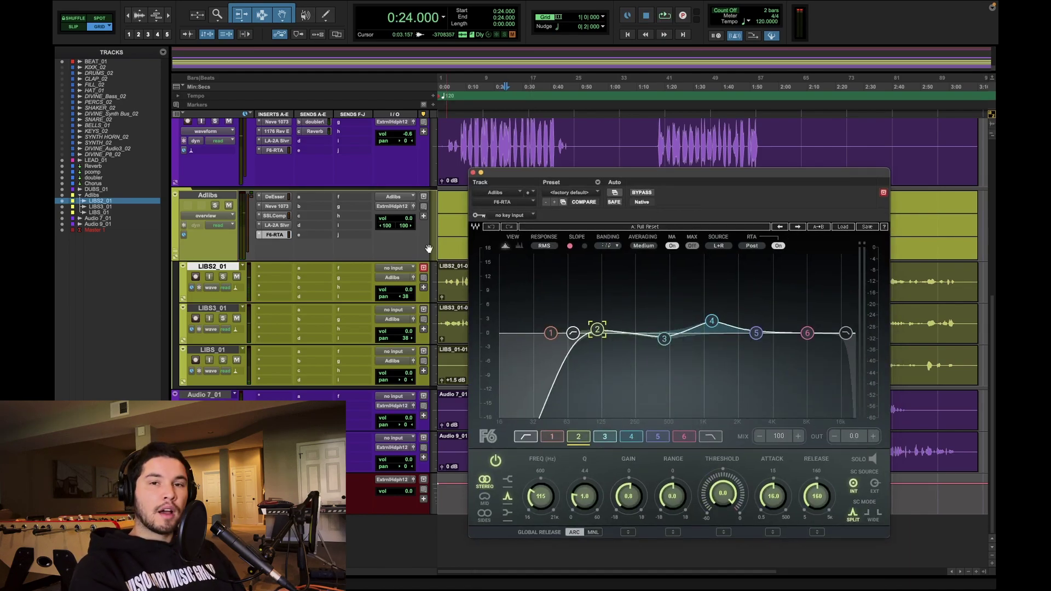
# - Select band 4 of the Adlibs folder's F6-RTA and listen to the EQ by playing from 0:24
pyautogui.click(712, 321)
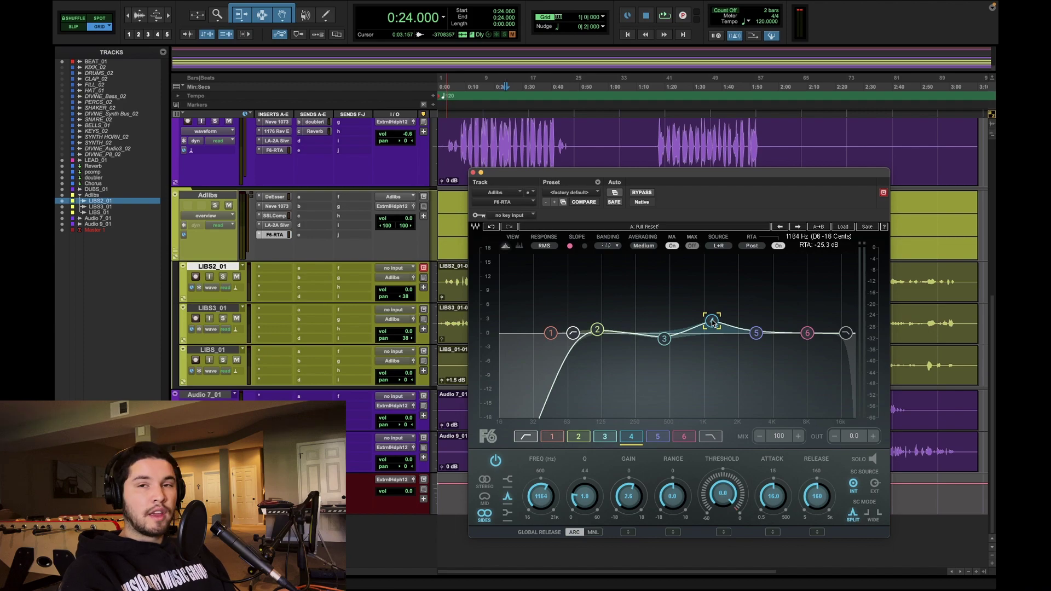
pyautogui.press('space')
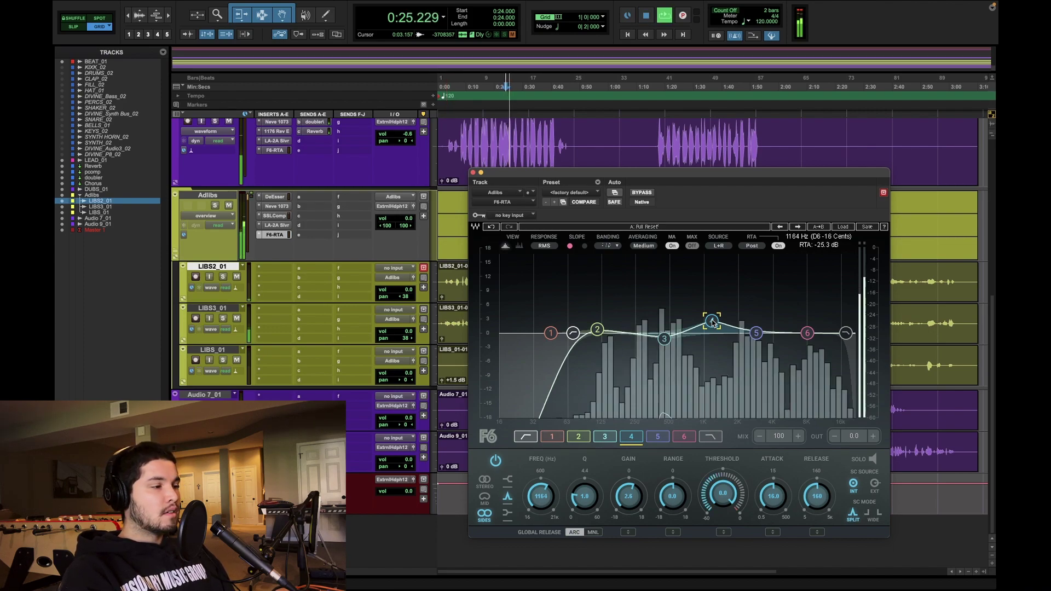
pyautogui.press('space')
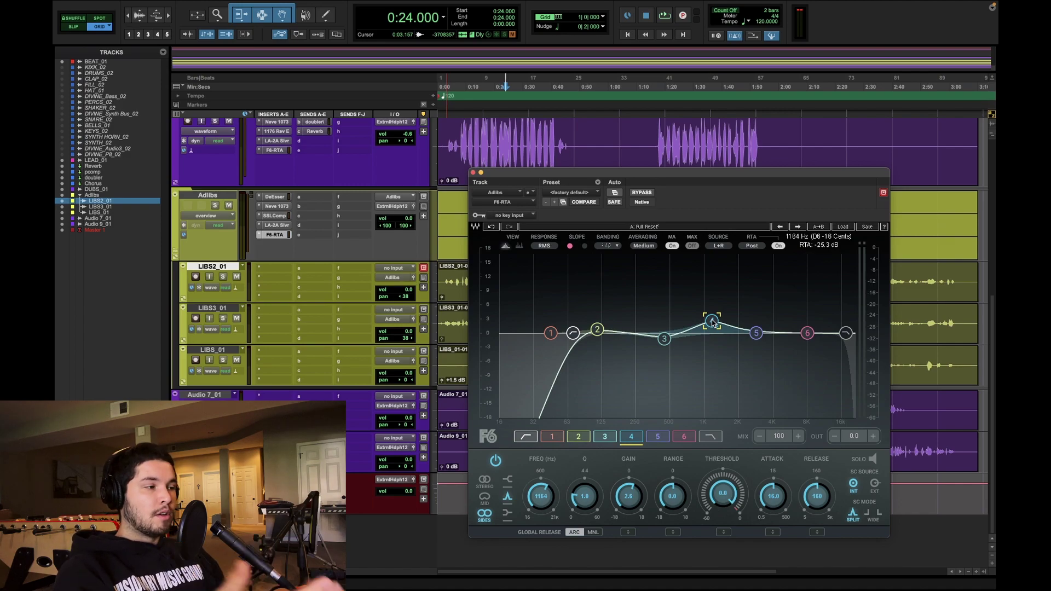
pyautogui.press('space')
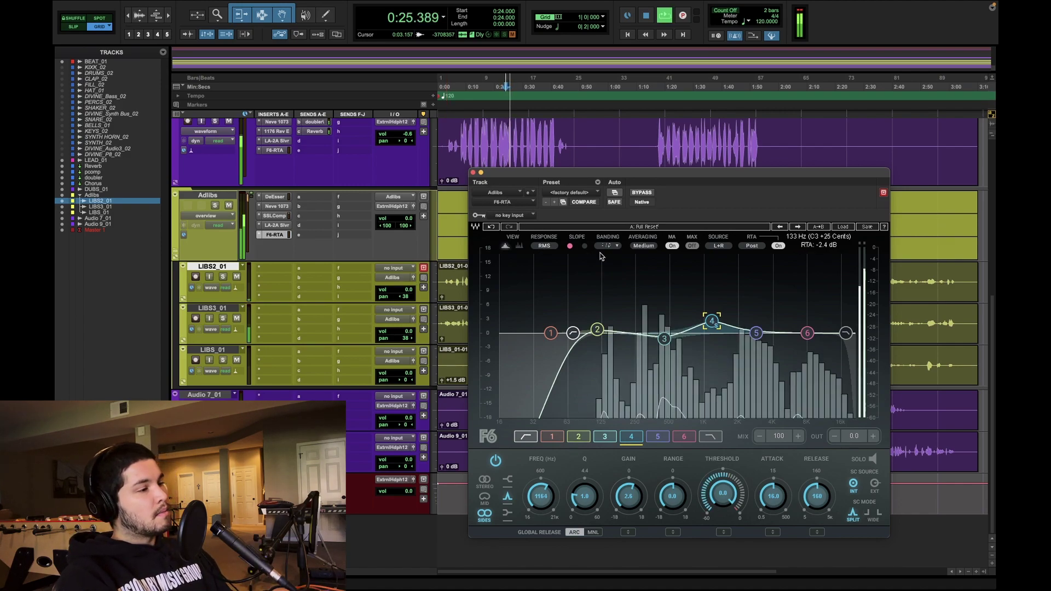
# - Close the F6-RTA window and lower the Adlibs folder's volume to -3.3 dB during playback
pyautogui.click(472, 172)
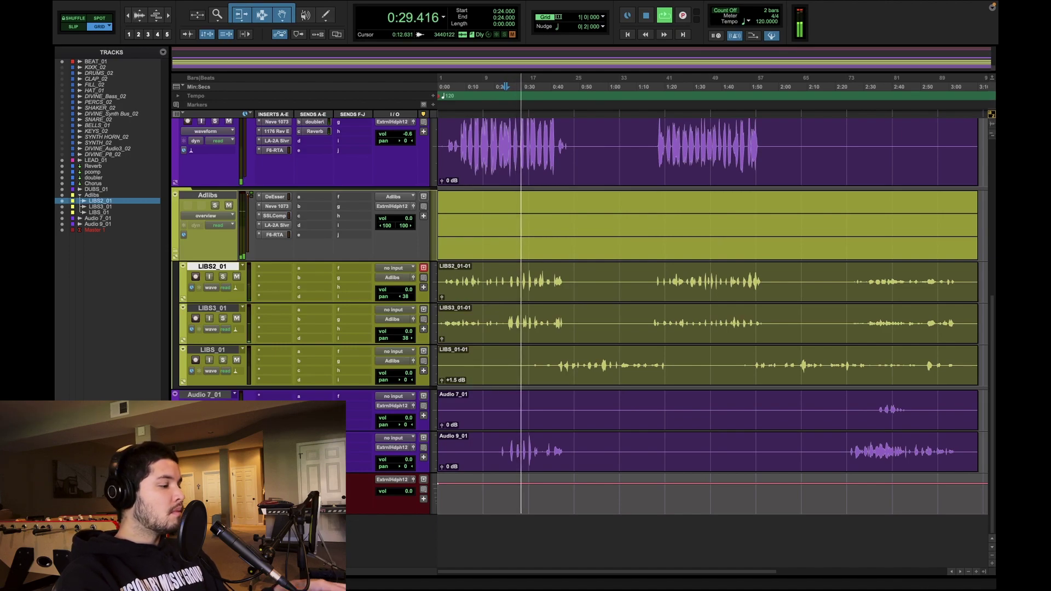
pyautogui.moveTo(407, 218); pyautogui.dragTo(409, 222)
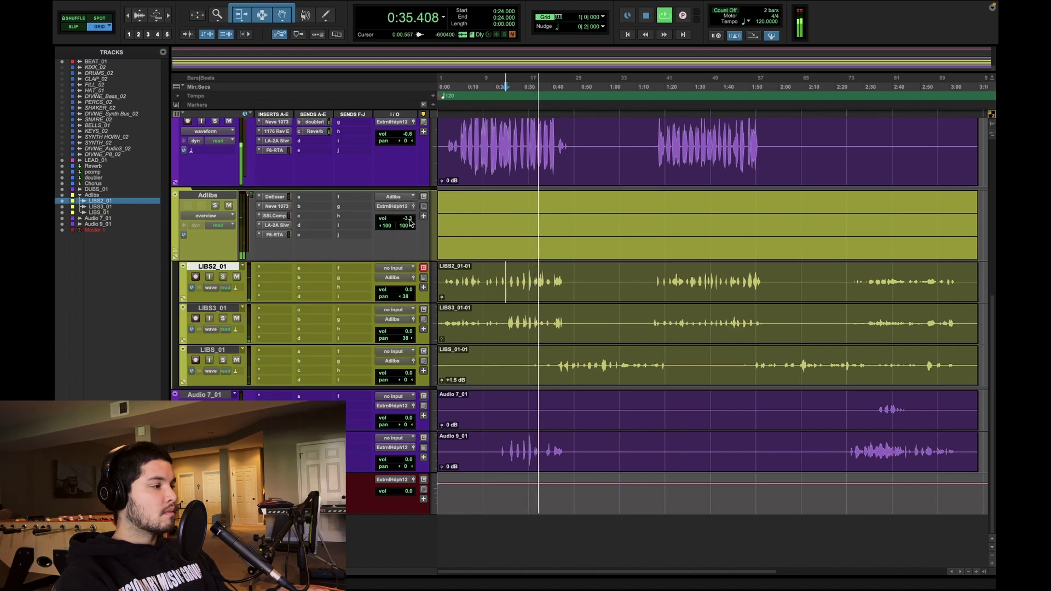
pyautogui.press('space')
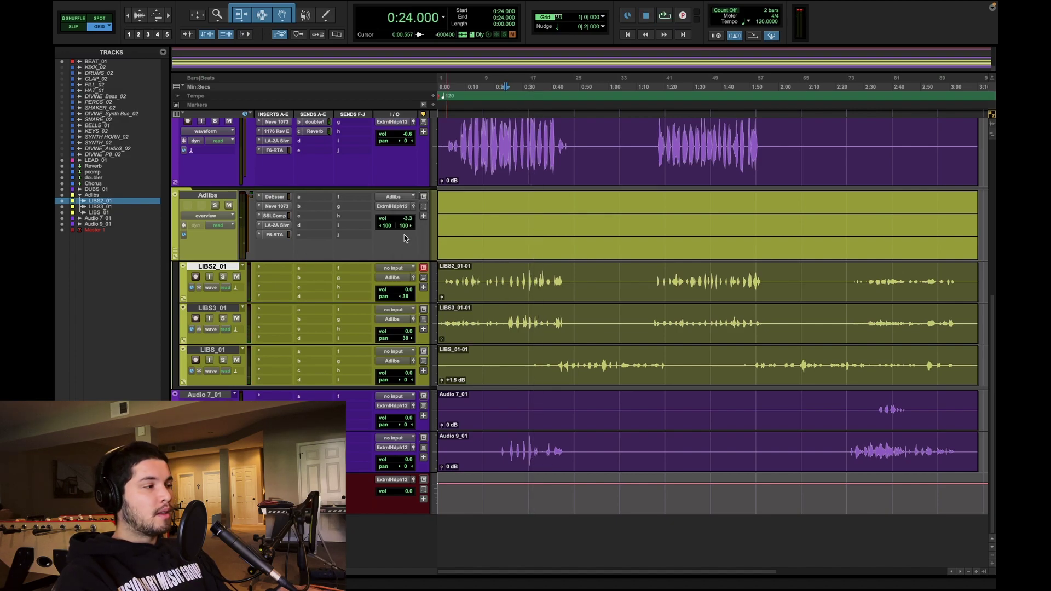
# - Copy the Chorus, doubler and Reverb sends from DUBS_01 to the Adlibs folder while playing from 0:24
pyautogui.press('space')
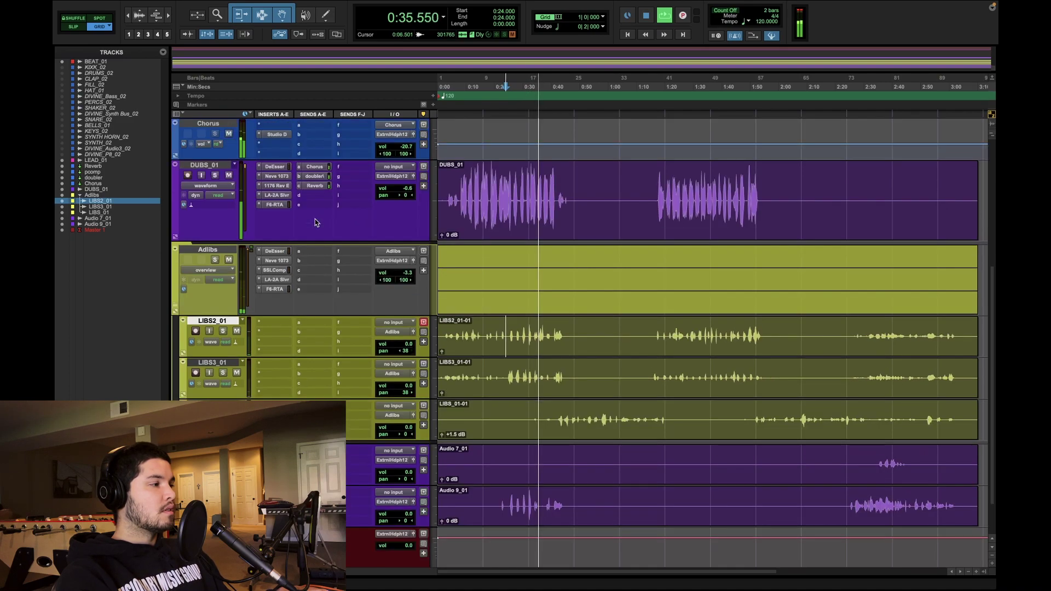
pyautogui.scroll(3, 316, 225)
pyautogui.click(317, 252)
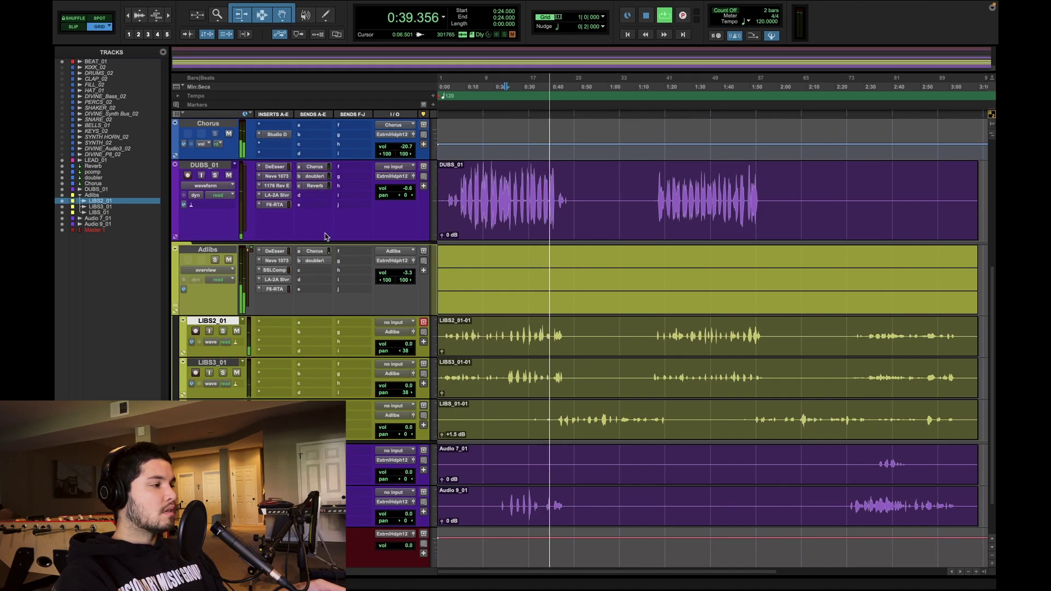
pyautogui.click(322, 263)
pyautogui.click(322, 269)
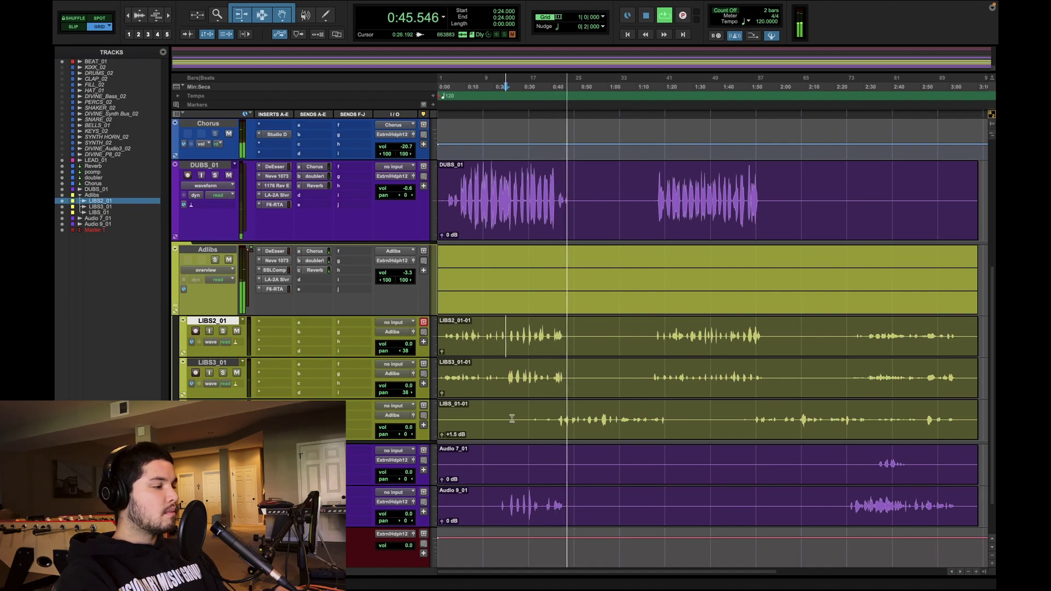
# - Stop playback and recolor Audio 7_01 and Audio 9_01 to the same yellow as the LIBS tracks
pyautogui.scroll(-2, 512, 419)
pyautogui.press('r')
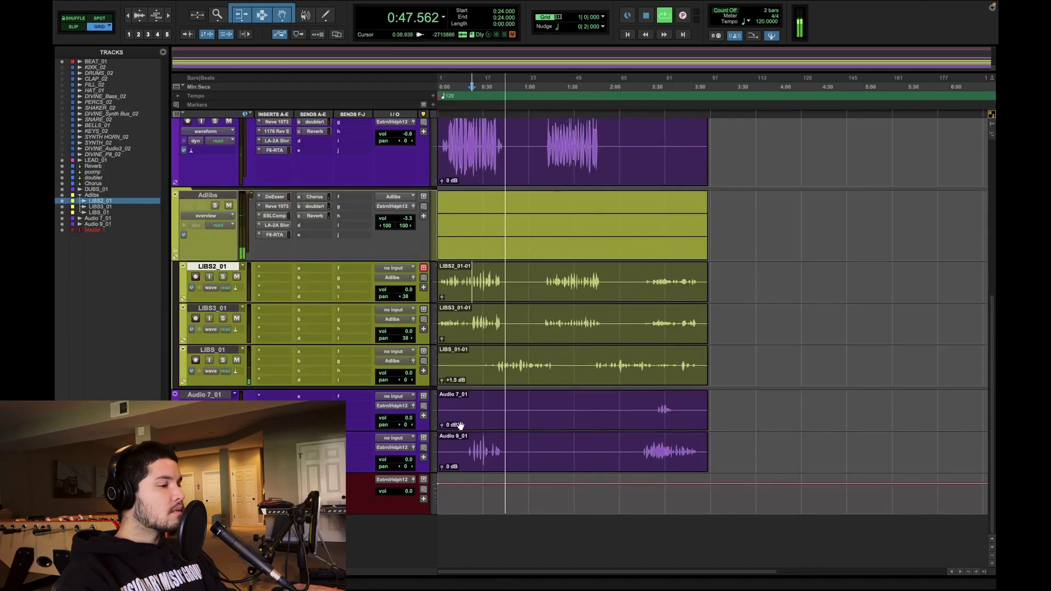
pyautogui.press('space')
pyautogui.click(212, 395)
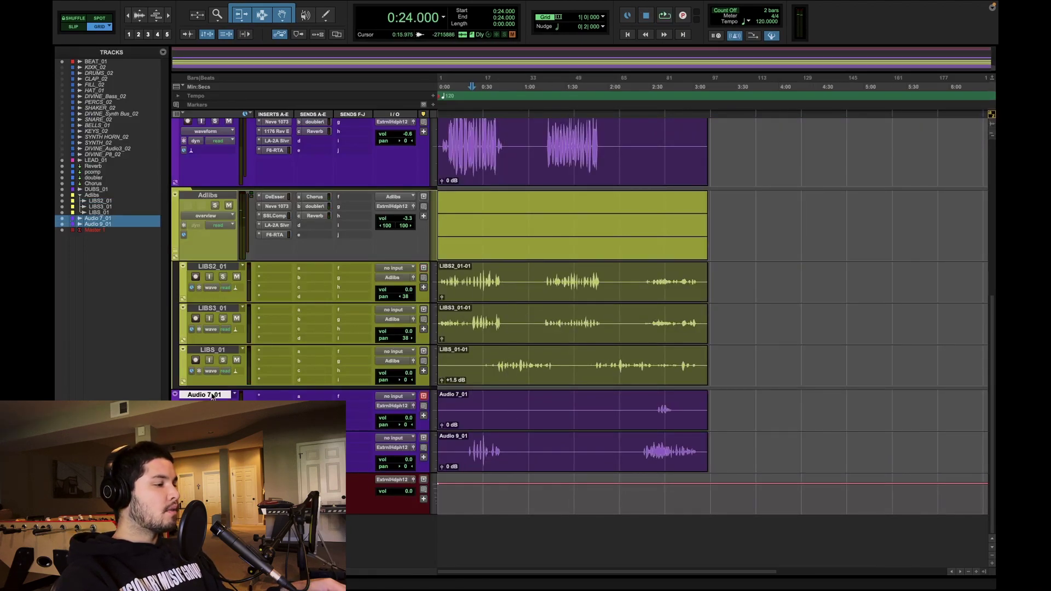
pyautogui.doubleClick(182, 399)
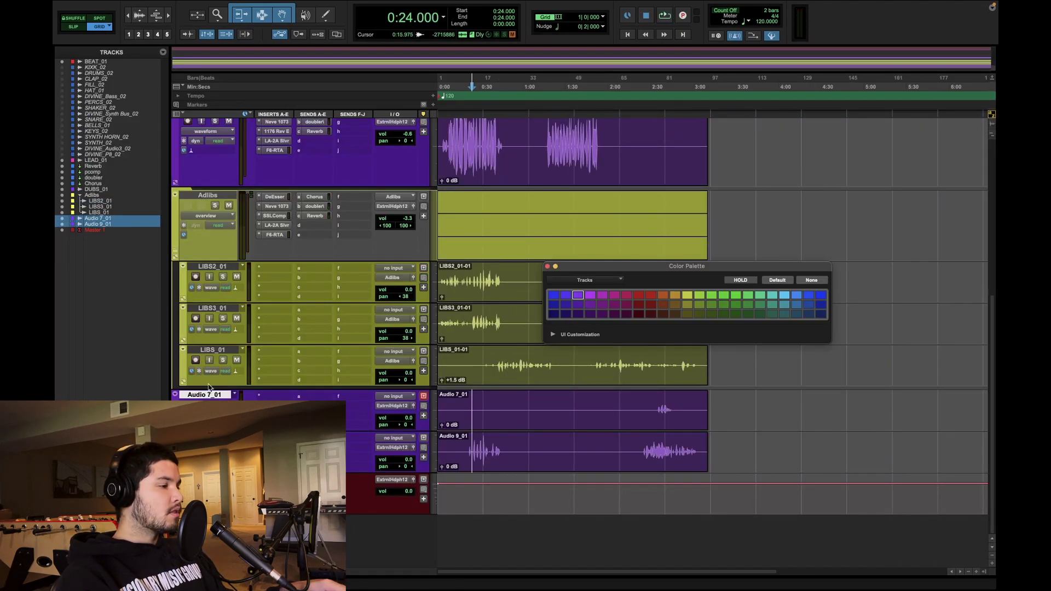
pyautogui.click(687, 295)
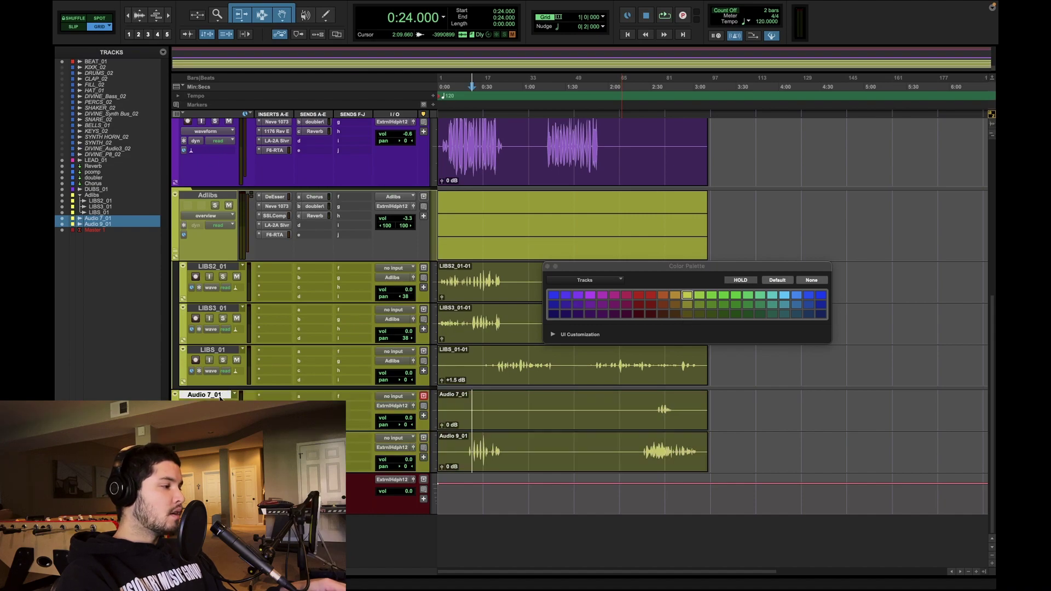
# - Route the outputs of Audio 7_01 and Audio 9_01 to the Adlibs (Stereo) bus and deselect the tracks
pyautogui.click(394, 406)
pyautogui.moveTo(412, 416)
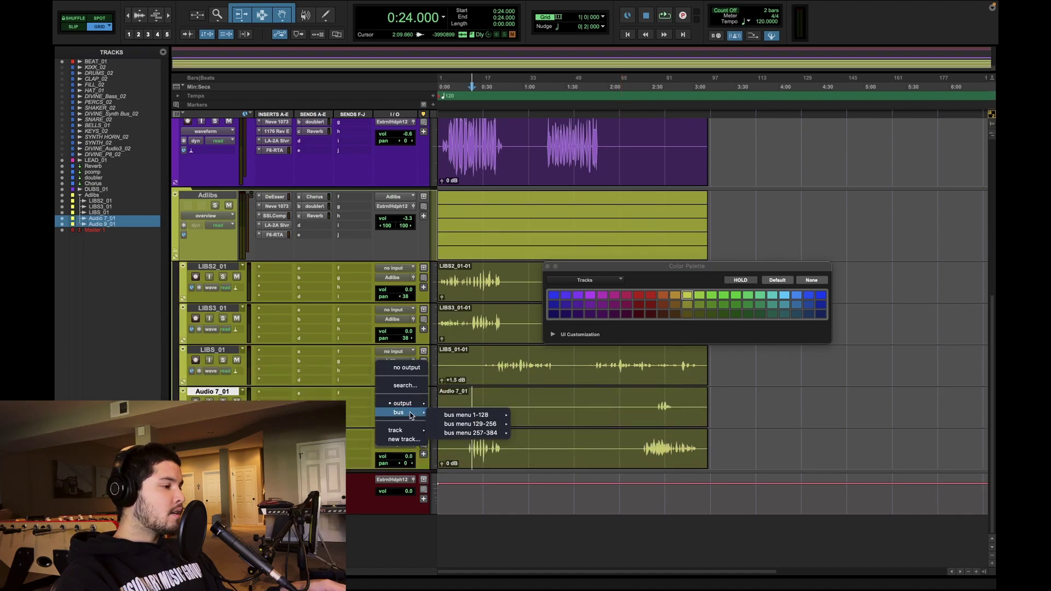
pyautogui.moveTo(480, 435)
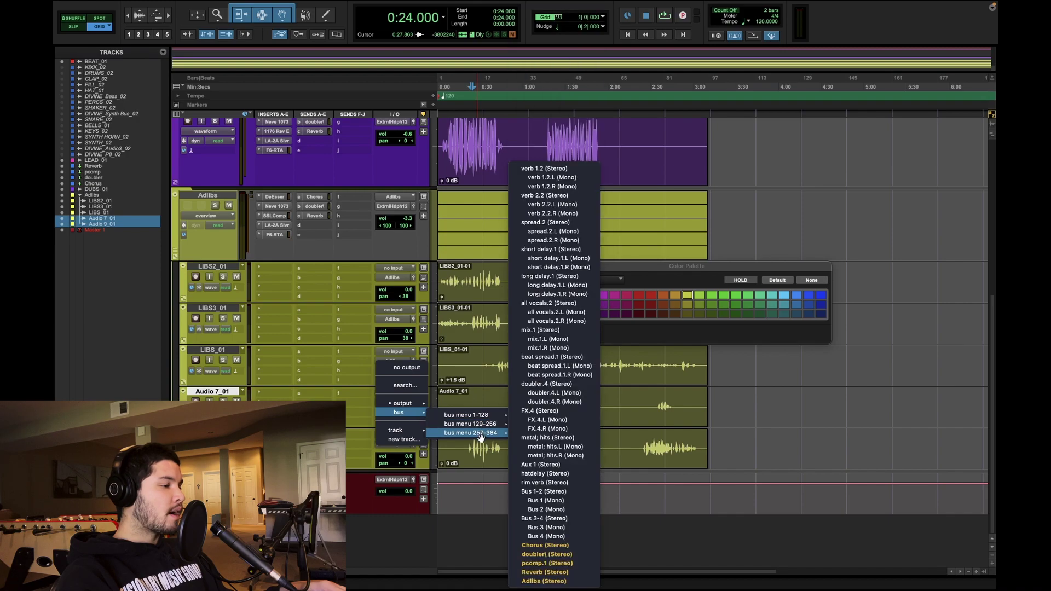
pyautogui.click(544, 581)
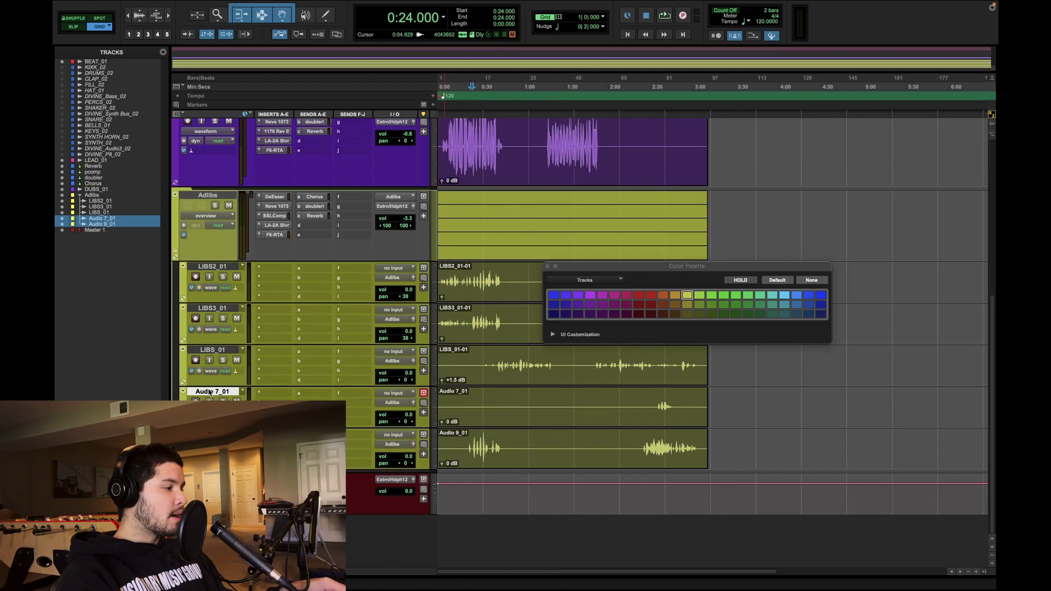
pyautogui.click(210, 392)
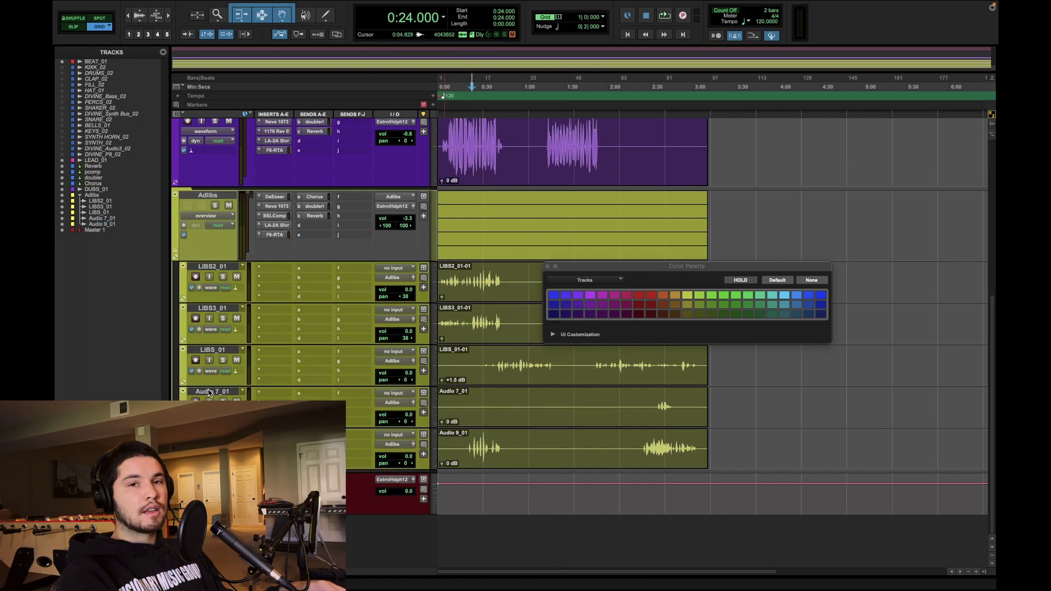
# - Audition Audio 9_01 from 0:20 and close the Color Palette
pyautogui.click(473, 449)
pyautogui.press('space')
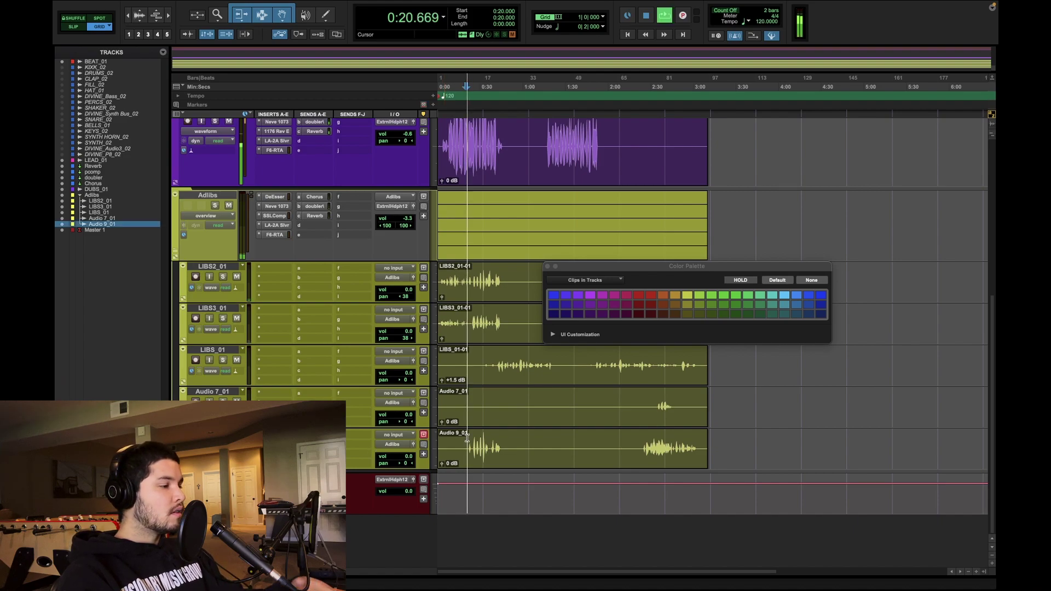
pyautogui.press('super+bracketright')
pyautogui.press('super+bracketright')
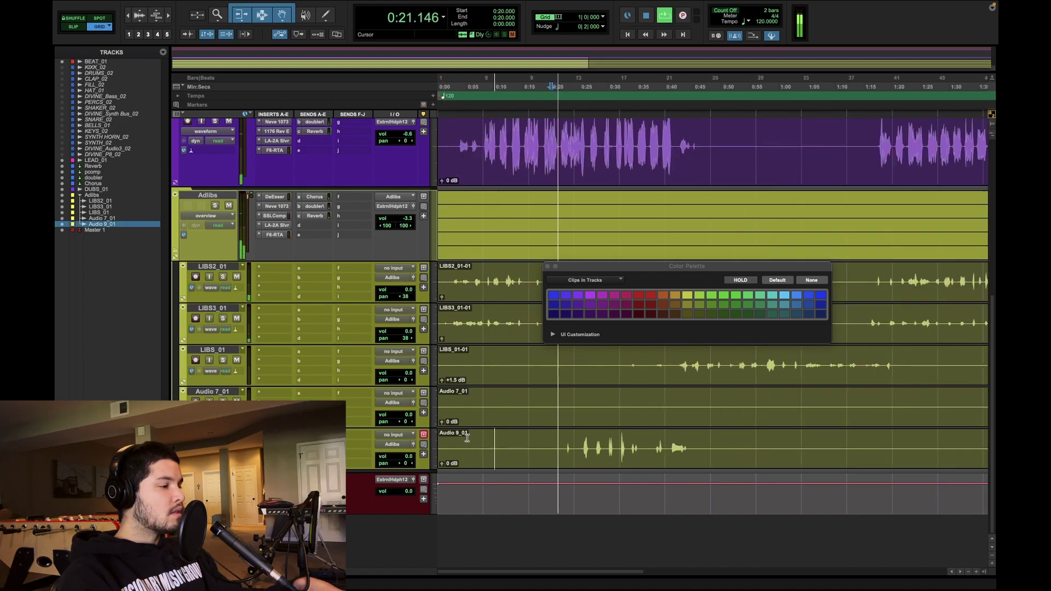
pyautogui.click(548, 267)
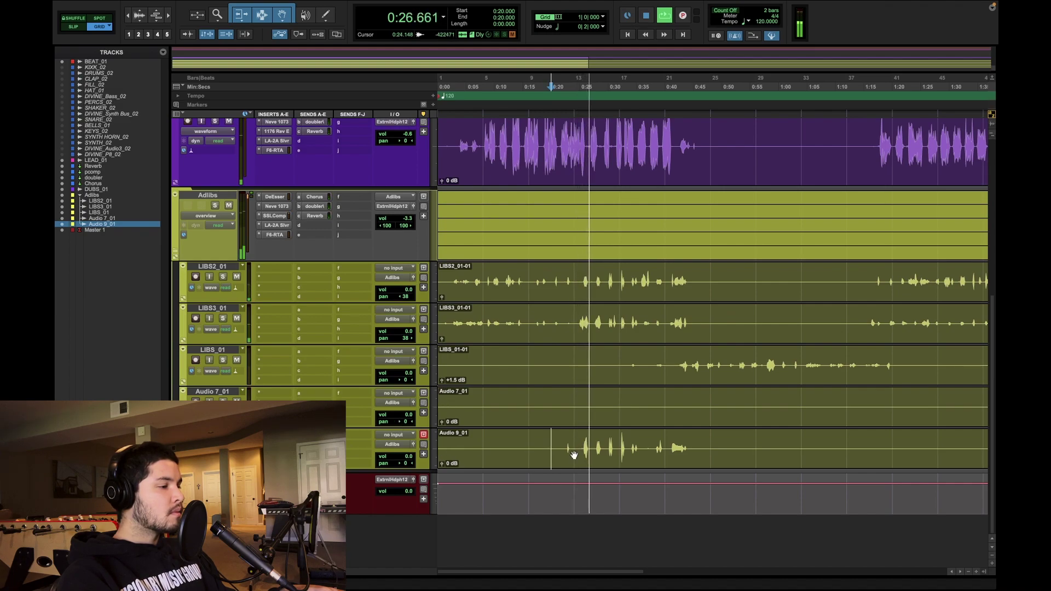
# - Adjust the clip gain of the Audio 9_01 ad-libs between about 0:14 and 0:24 and around 0:34 during playback
pyautogui.moveTo(576, 442); pyautogui.dragTo(520, 441)
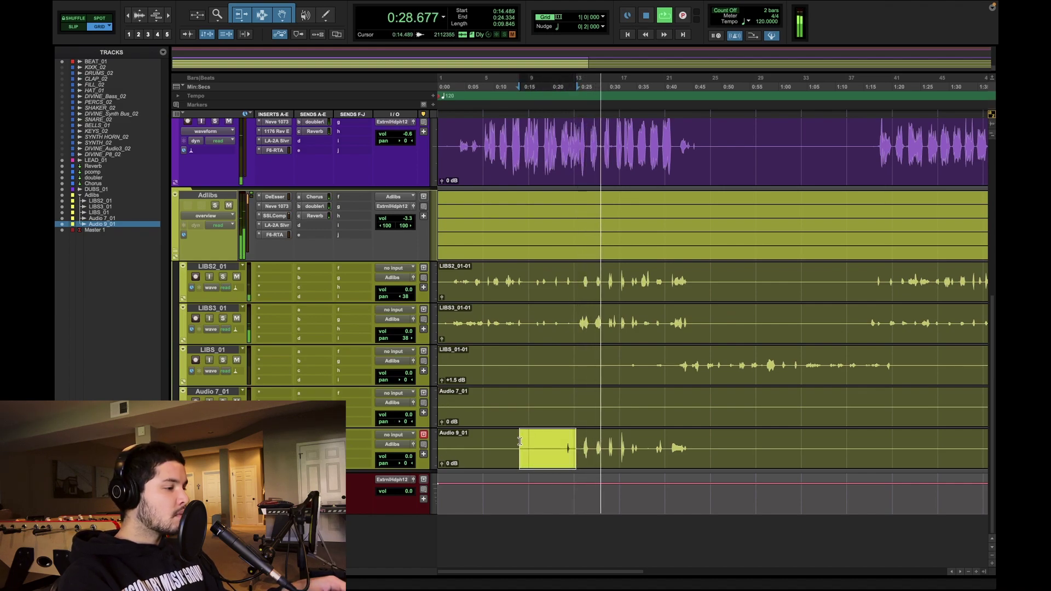
pyautogui.press('super+e')
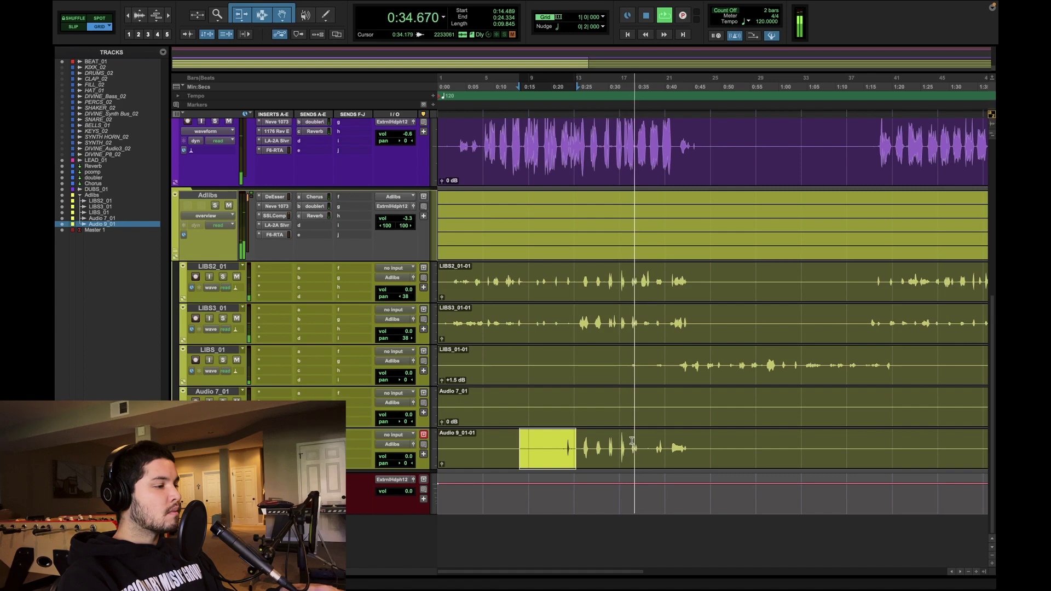
pyautogui.moveTo(630, 444); pyautogui.dragTo(640, 441)
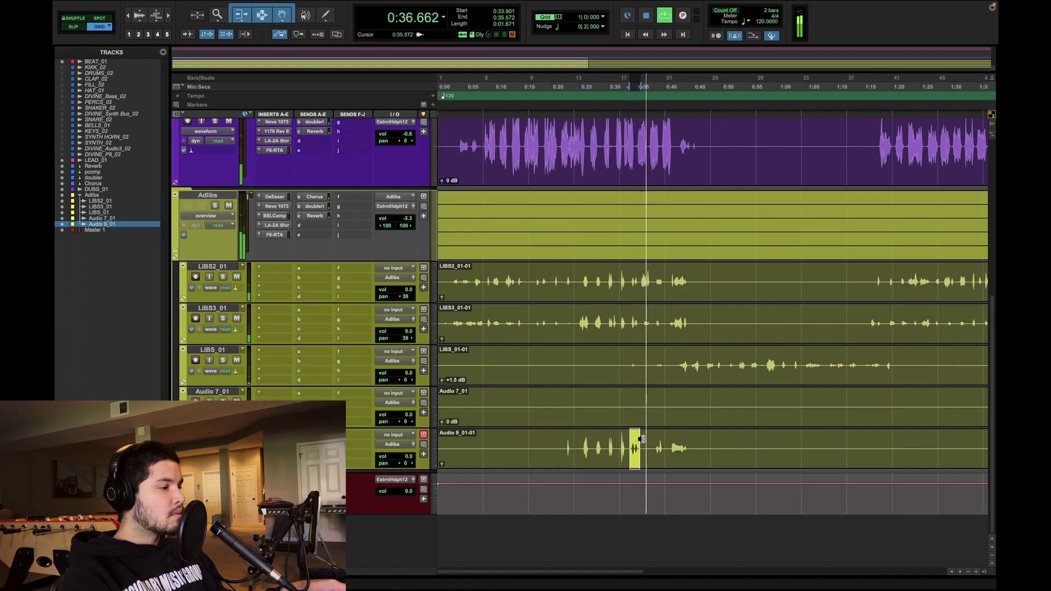
pyautogui.hscroll(3, 635, 442)
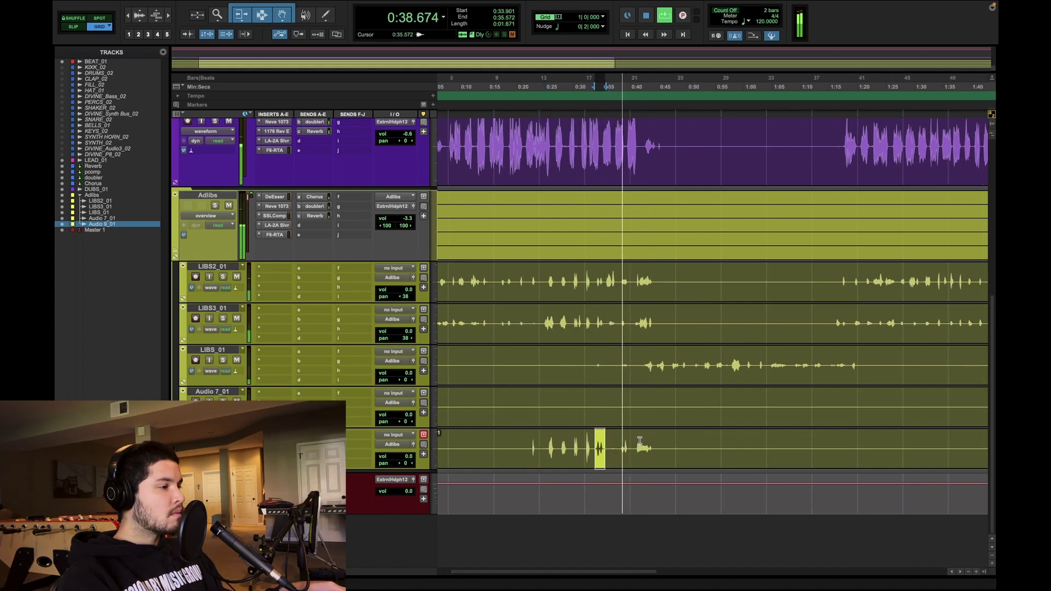
pyautogui.hscroll(5, 623, 443)
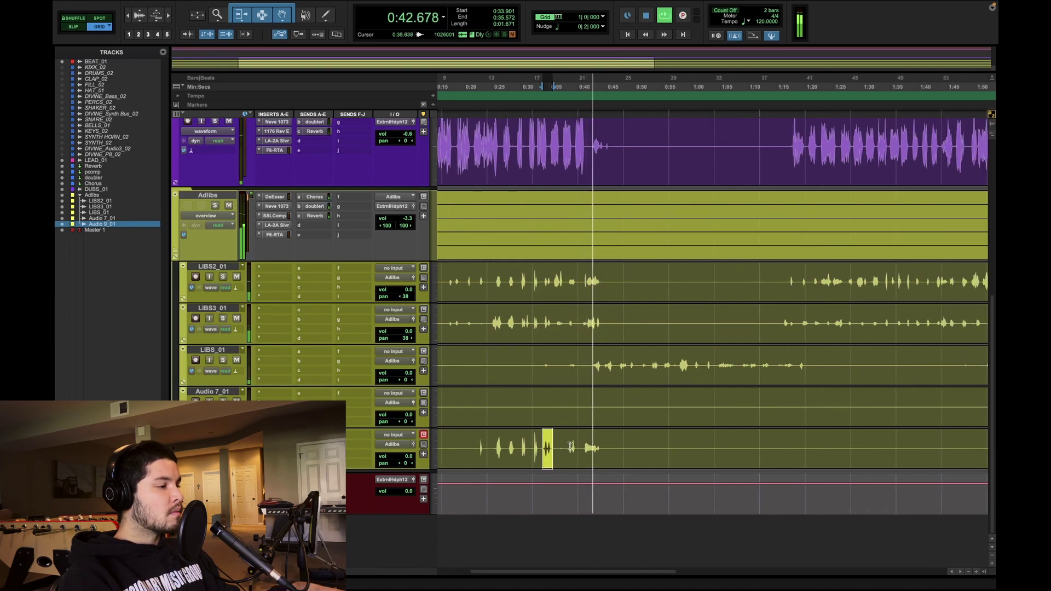
# - Stop playback and audition the closing ad-libs on Audio 9_01 from 2:20
pyautogui.scroll(-4, 617, 442)
pyautogui.press('space')
pyautogui.click(543, 445)
pyautogui.press('space')
pyautogui.scroll(5, 536, 438)
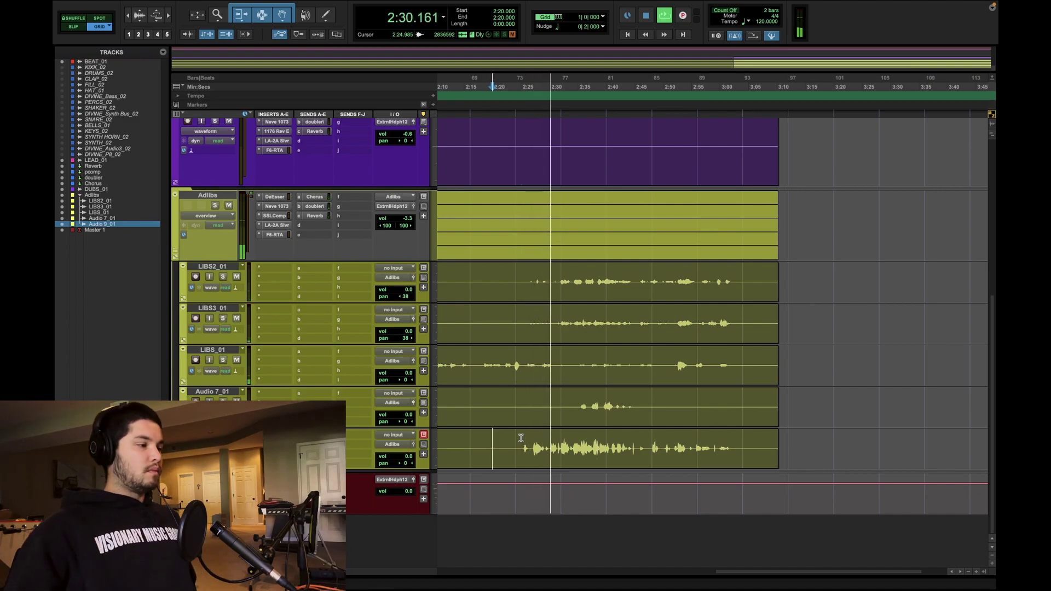
pyautogui.scroll(2, 521, 438)
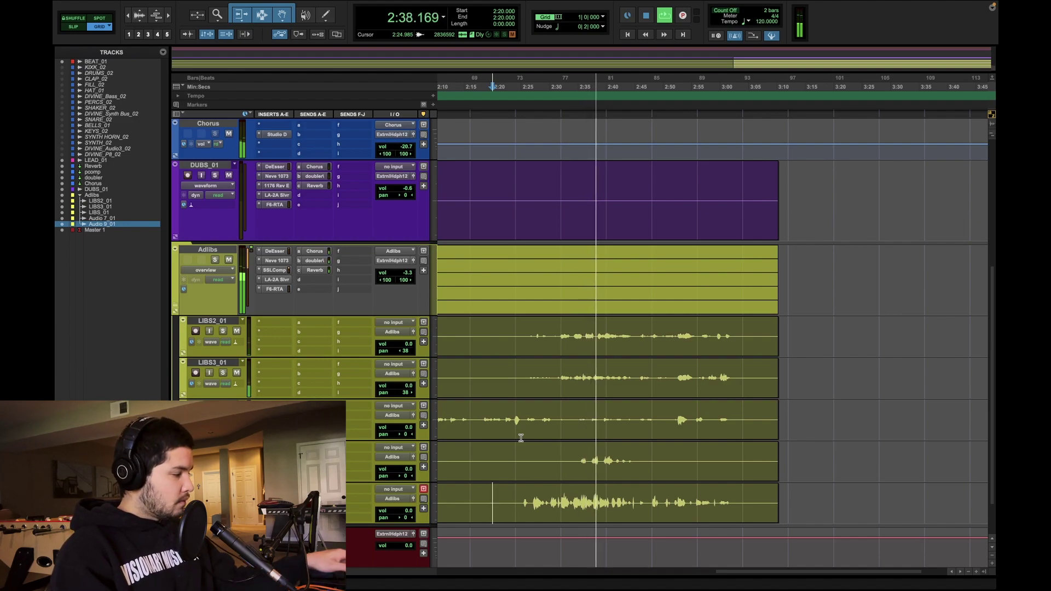
pyautogui.scroll(8, 520, 438)
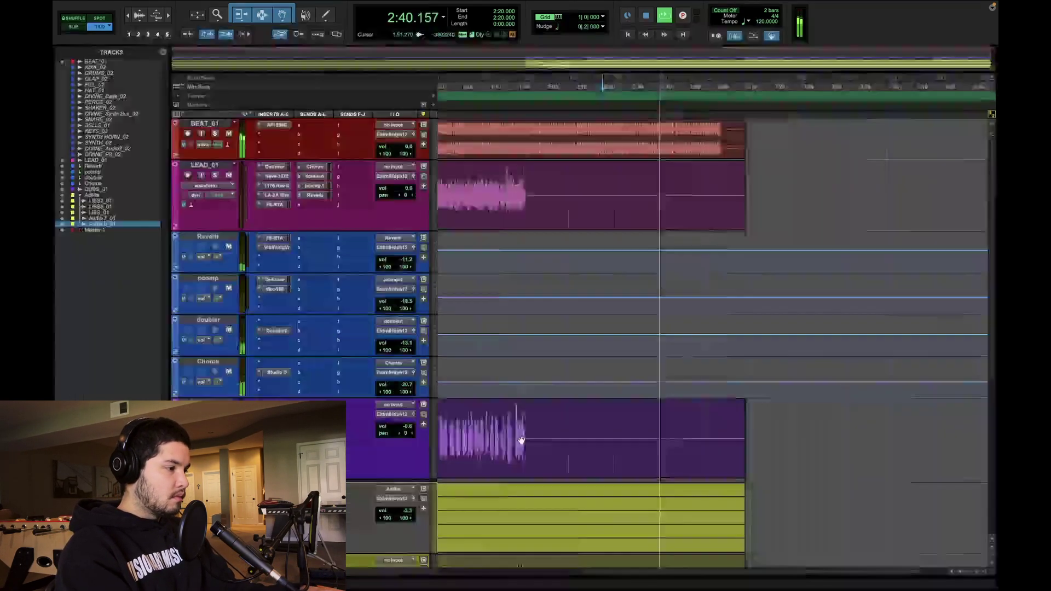
# - Place the cursor at 0:16 on LIBS2_01 and display the Inserts F-J column for the tracks
pyautogui.press('super+bracketleft')
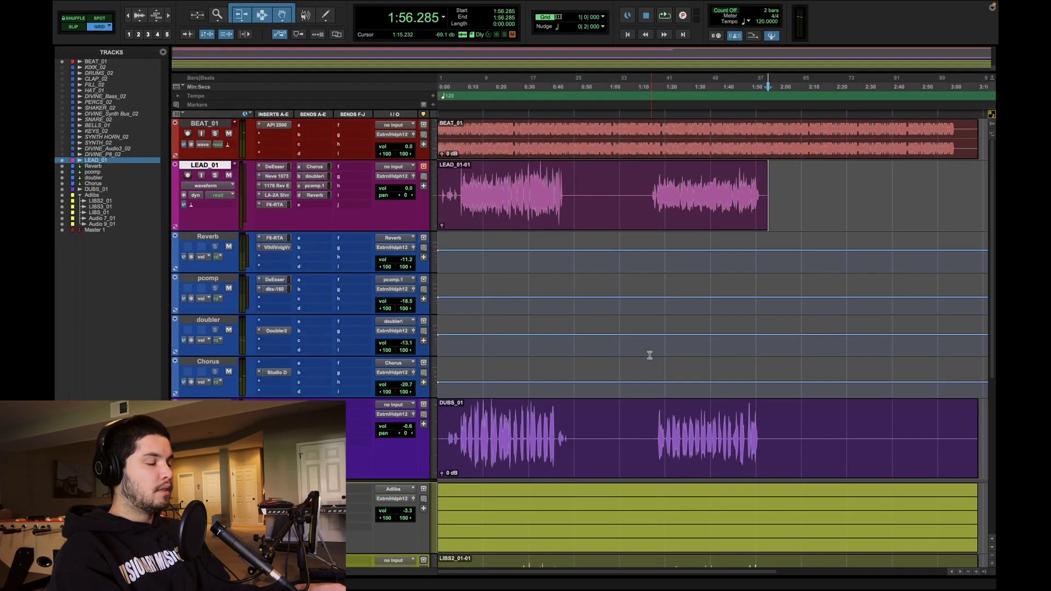
pyautogui.scroll(-6, 650, 355)
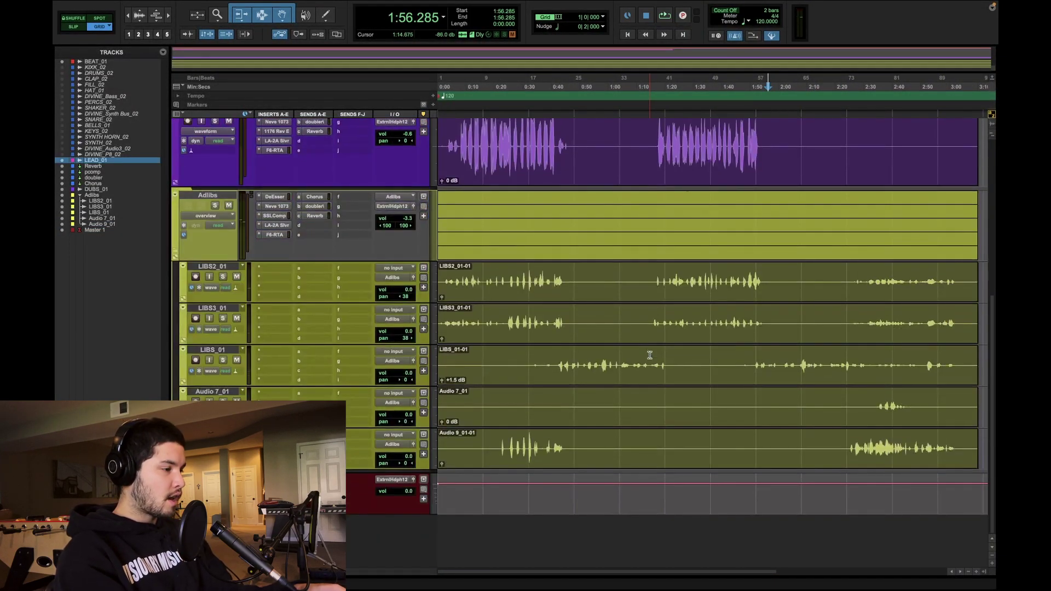
pyautogui.click(484, 273)
pyautogui.scroll(6, 483, 275)
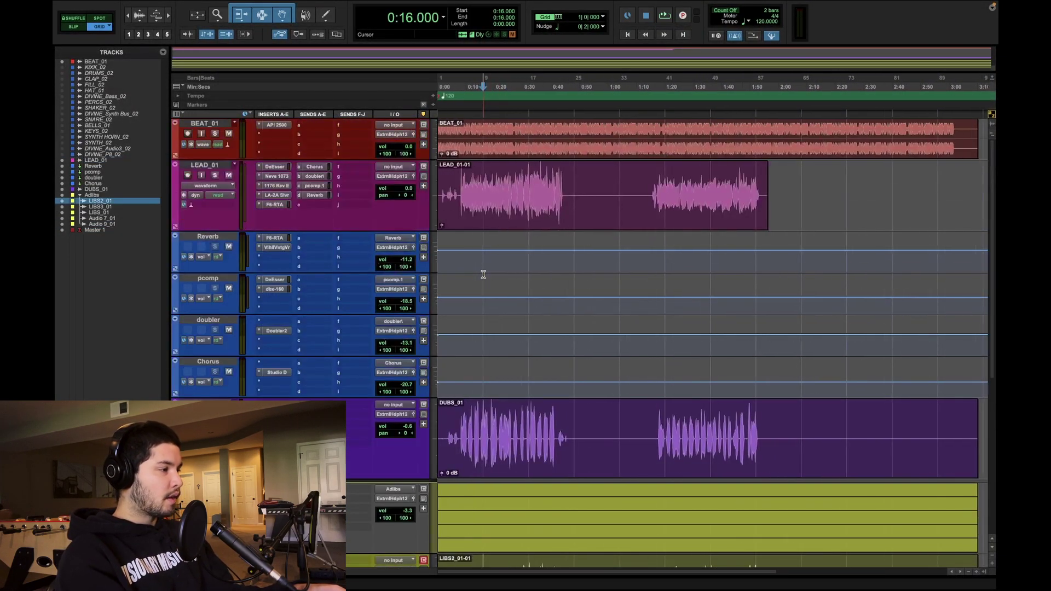
pyautogui.click(177, 114)
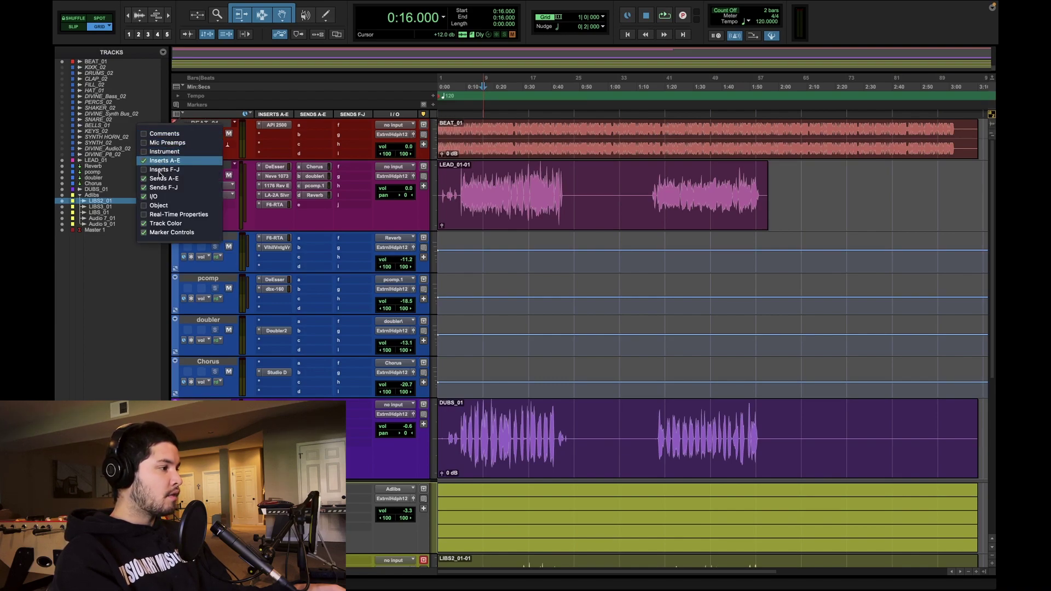
pyautogui.click(160, 171)
# - Move the Reverb, pcomp, doubler and Chorus tracks into a new stereo routing folder named FX, with the tracks routed to it
pyautogui.click(221, 240)
pyautogui.keyDown('shift'); pyautogui.click(206, 362); pyautogui.keyUp('shift')
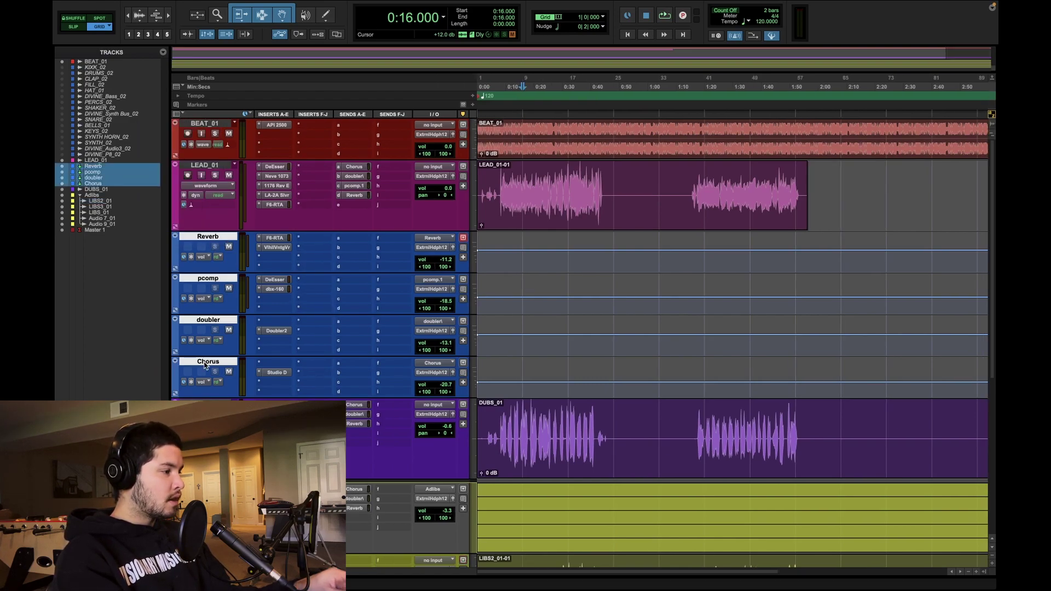
pyautogui.rightClick(208, 363)
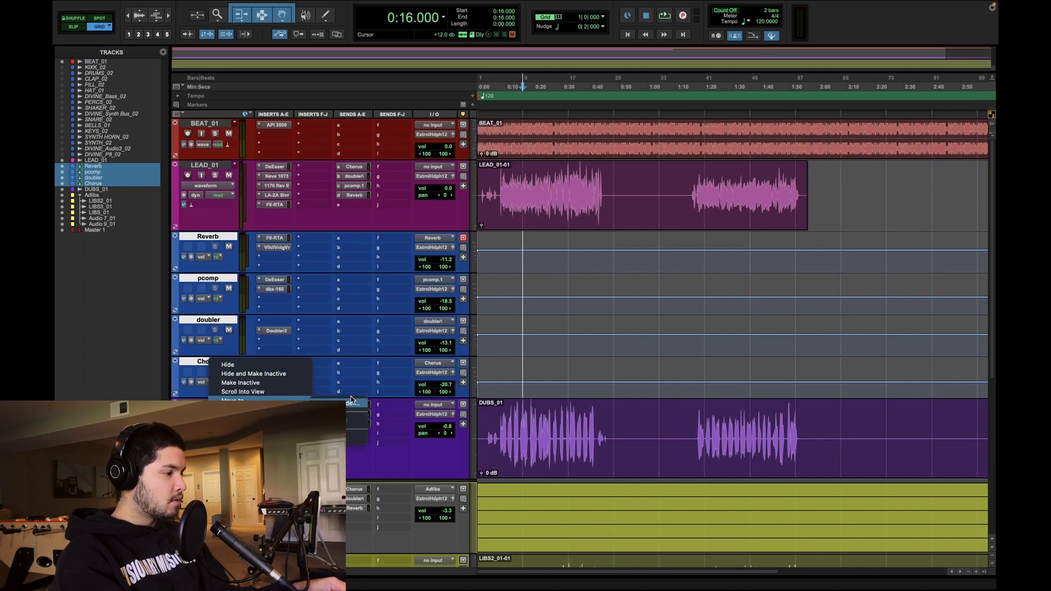
pyautogui.click(346, 405)
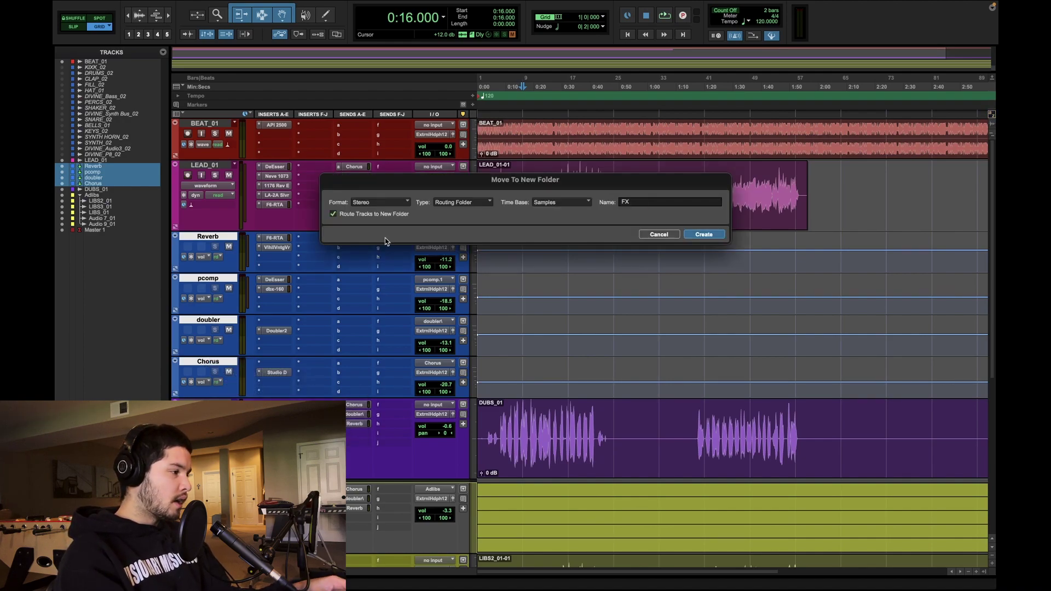
pyautogui.write('FX')
pyautogui.press('Return')
# - Insert the stereo Lo-Fi plug-in on the first insert slot of the FX folder track
pyautogui.click(208, 240)
pyautogui.click(277, 239)
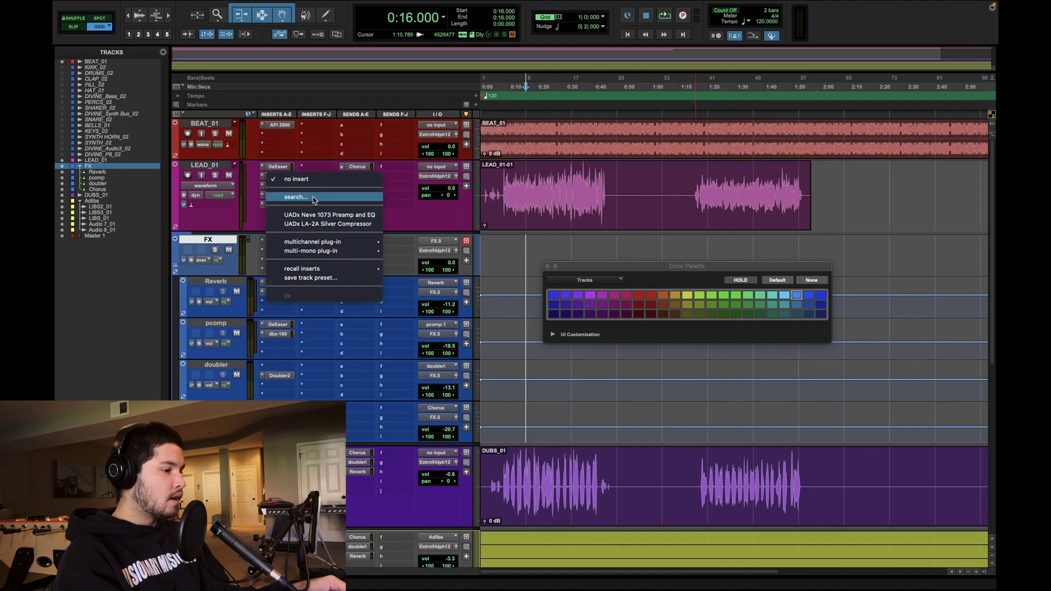
pyautogui.click(315, 198)
pyautogui.write('lo-fi')
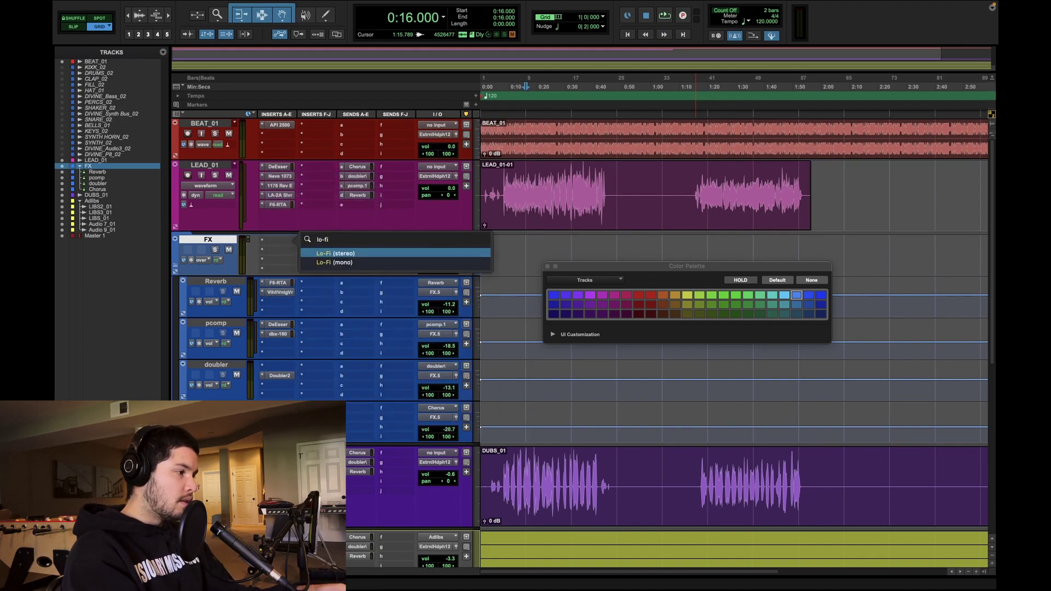
pyautogui.press('Return')
# - Play the song from 0:08 and set the saturation of Lo-Fi on the FX folder to 0.2
pyautogui.click(503, 482)
pyautogui.press('space')
pyautogui.moveTo(612, 269); pyautogui.dragTo(580, 271)
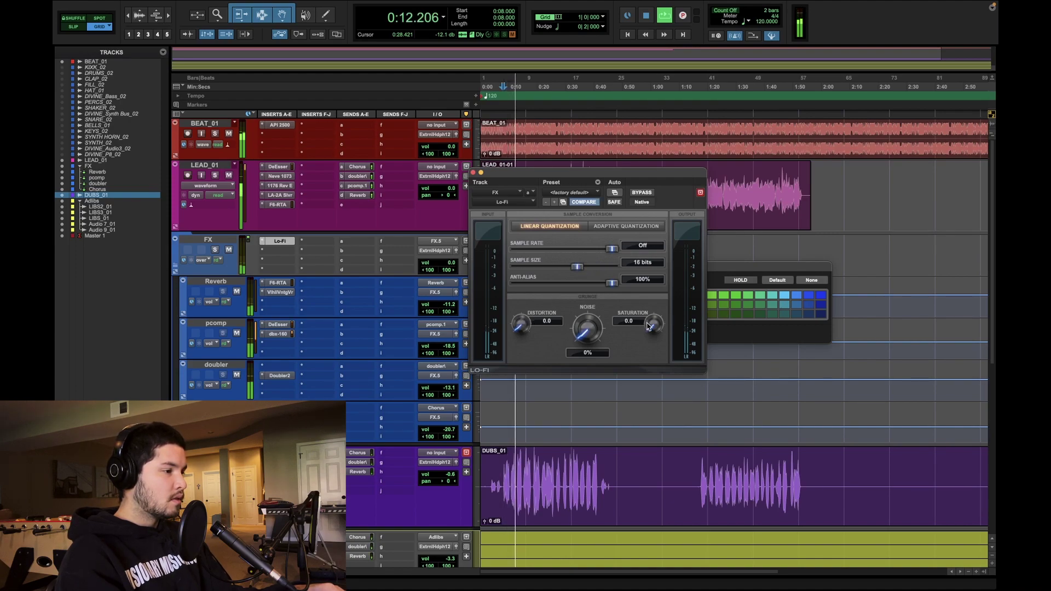
pyautogui.click(629, 322)
pyautogui.write('.2')
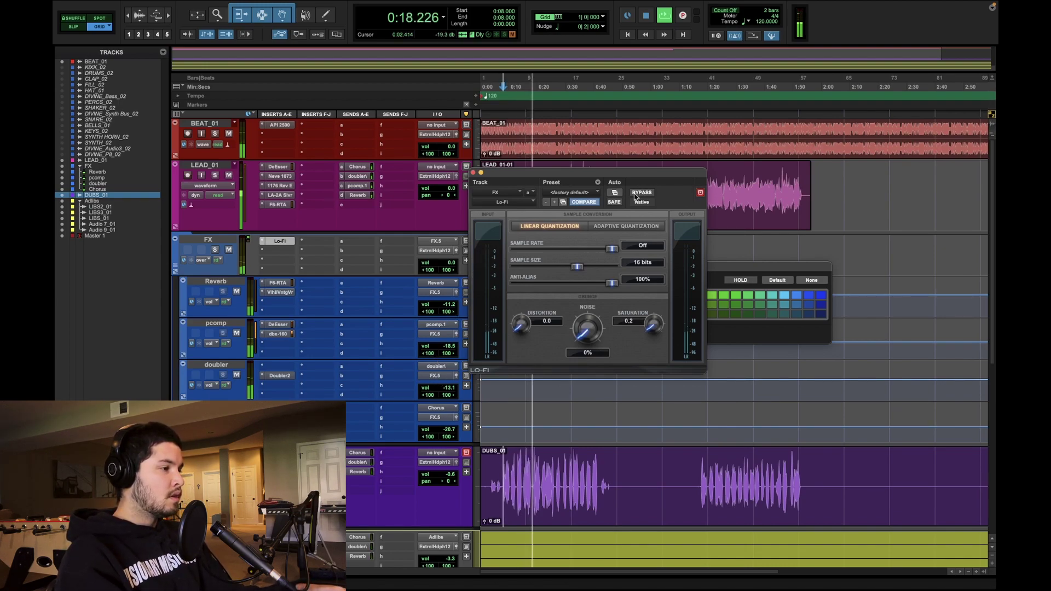
# - Compare the effects with Lo-Fi bypassed and active during playback, leaving it active, and stop playback
pyautogui.click(642, 192)
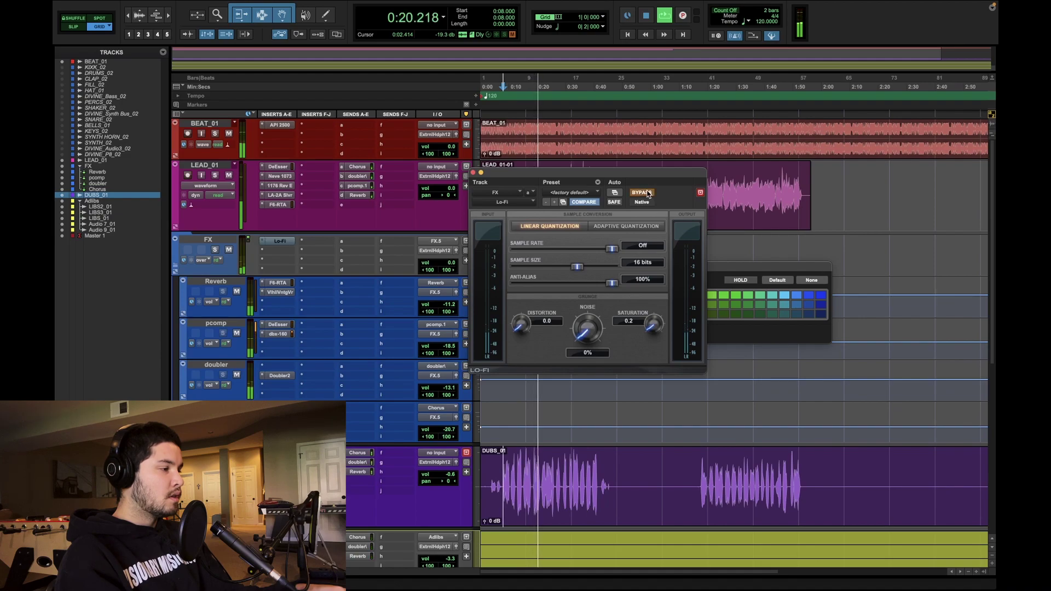
pyautogui.click(648, 194)
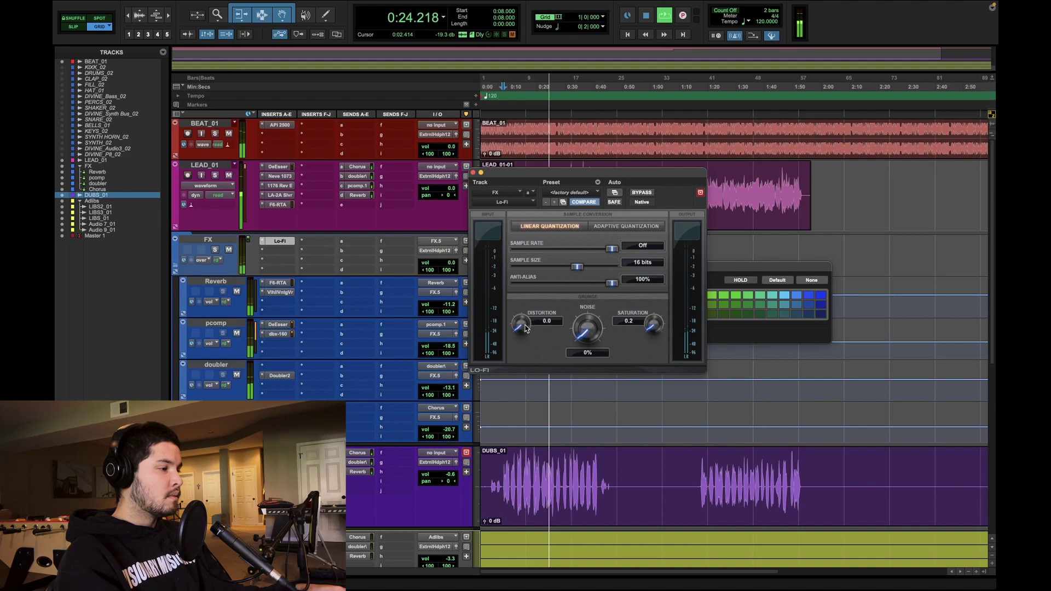
pyautogui.press('space')
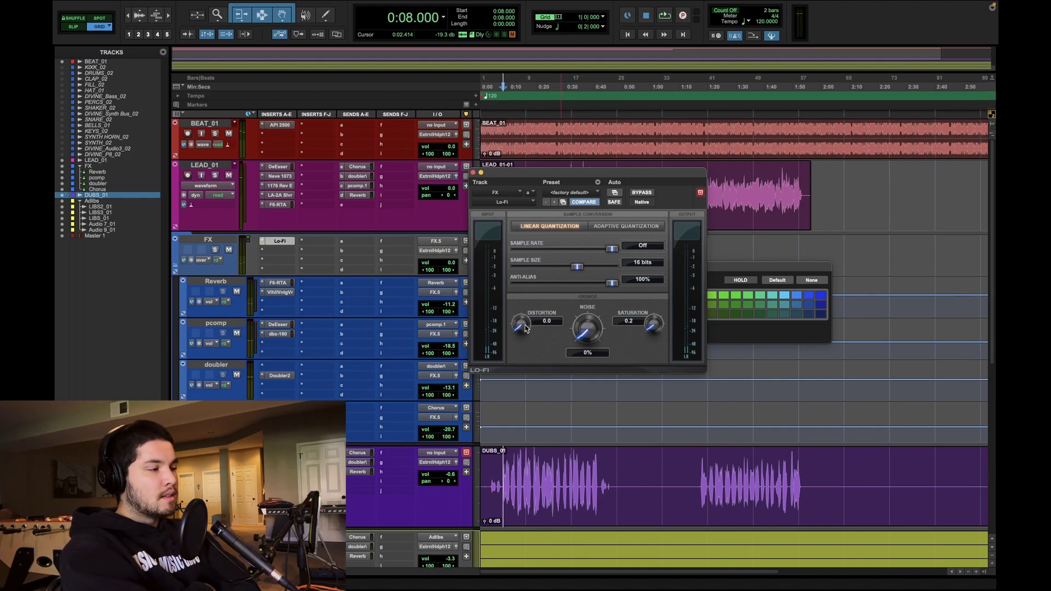
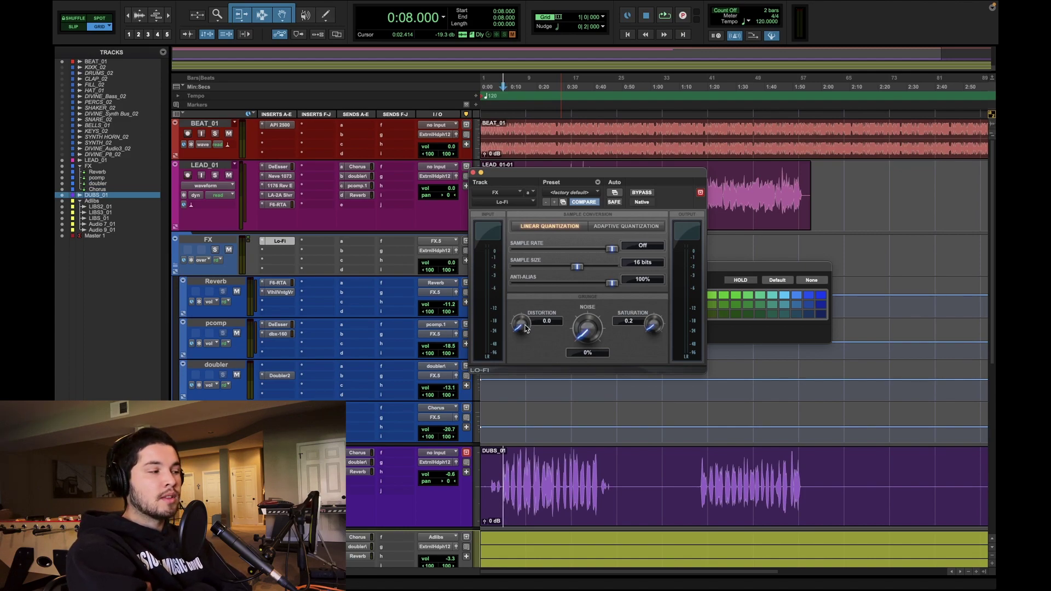
# - Close the Lo-Fi window and collapse the FX and Adlibs folders while playing the song from 0:08
pyautogui.press('space')
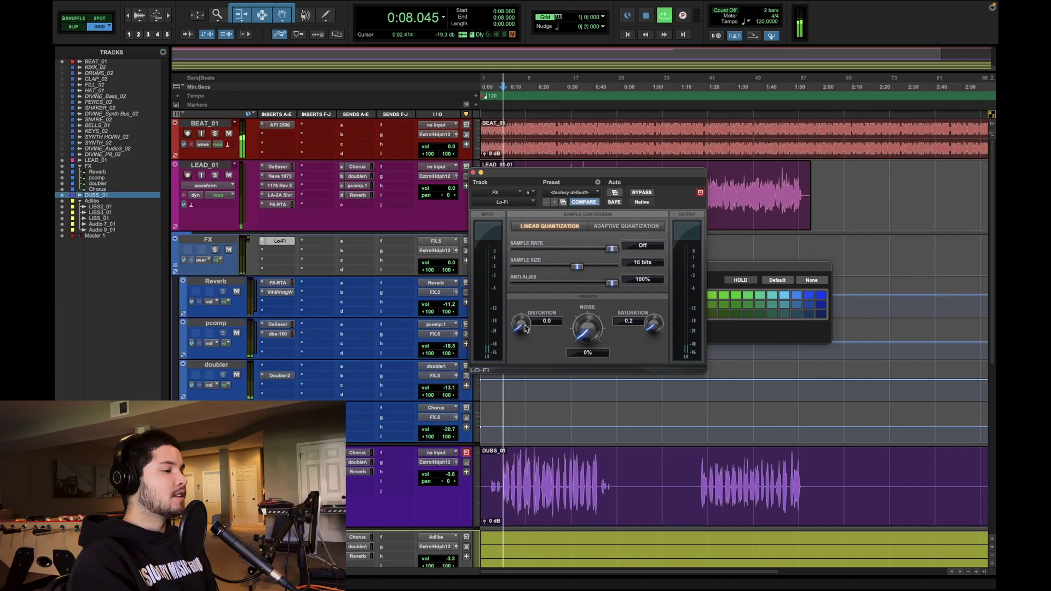
pyautogui.click(471, 173)
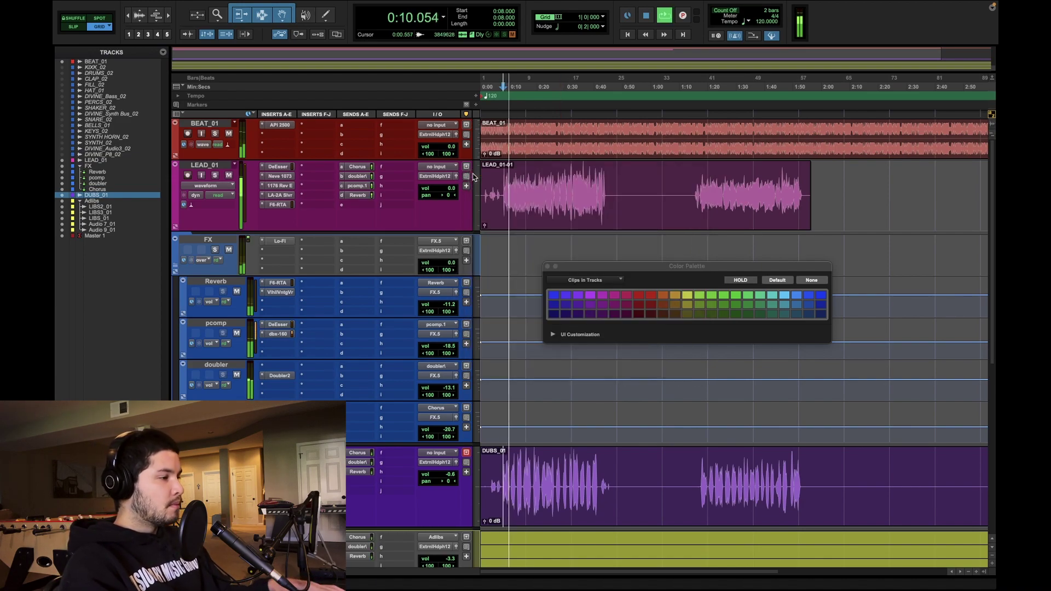
pyautogui.click(198, 242)
pyautogui.click(175, 239)
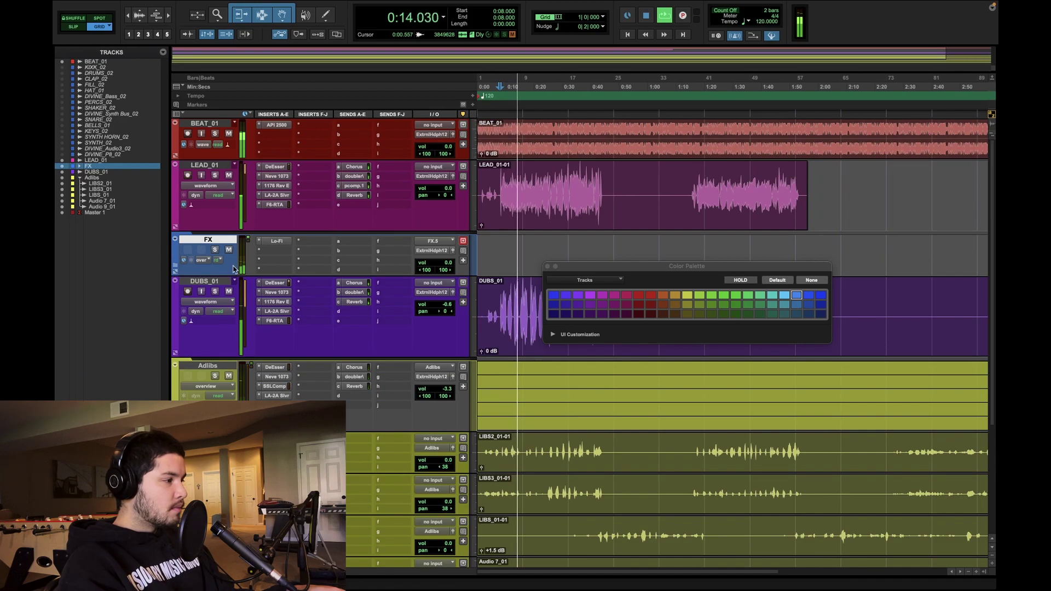
pyautogui.click(200, 368)
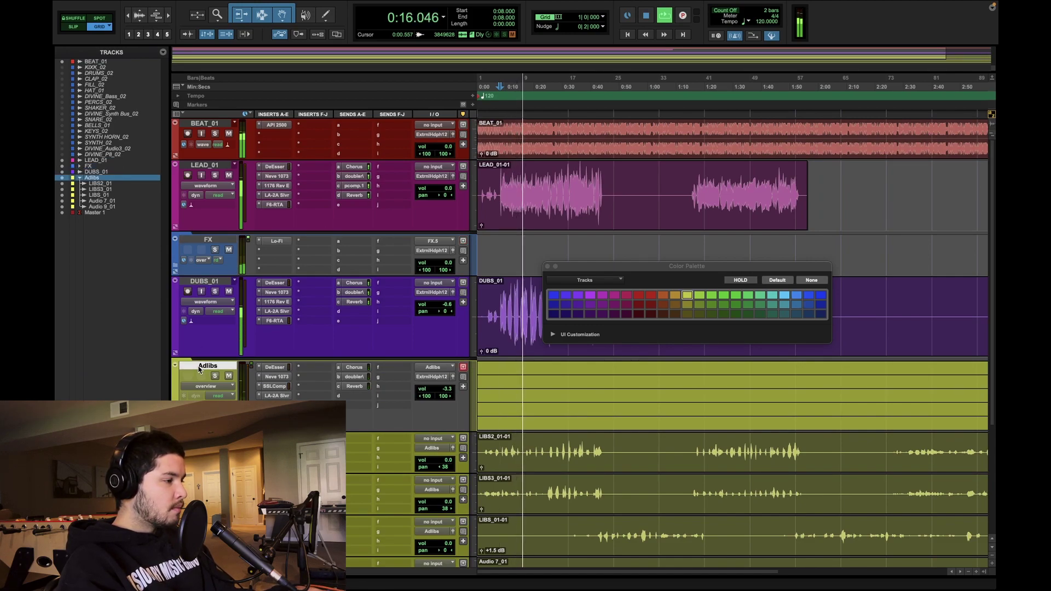
pyautogui.click(175, 365)
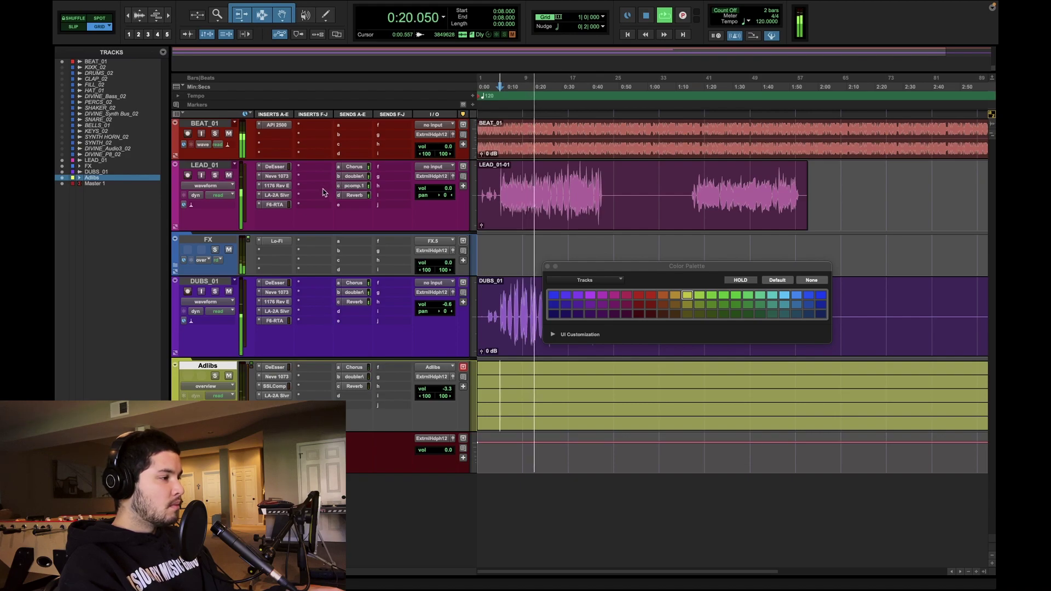
pyautogui.press('space')
# - Move the DUBS_01 track and the Adlibs folder directly below LEAD_01, above the FX folder
pyautogui.click(311, 166)
pyautogui.click(213, 166)
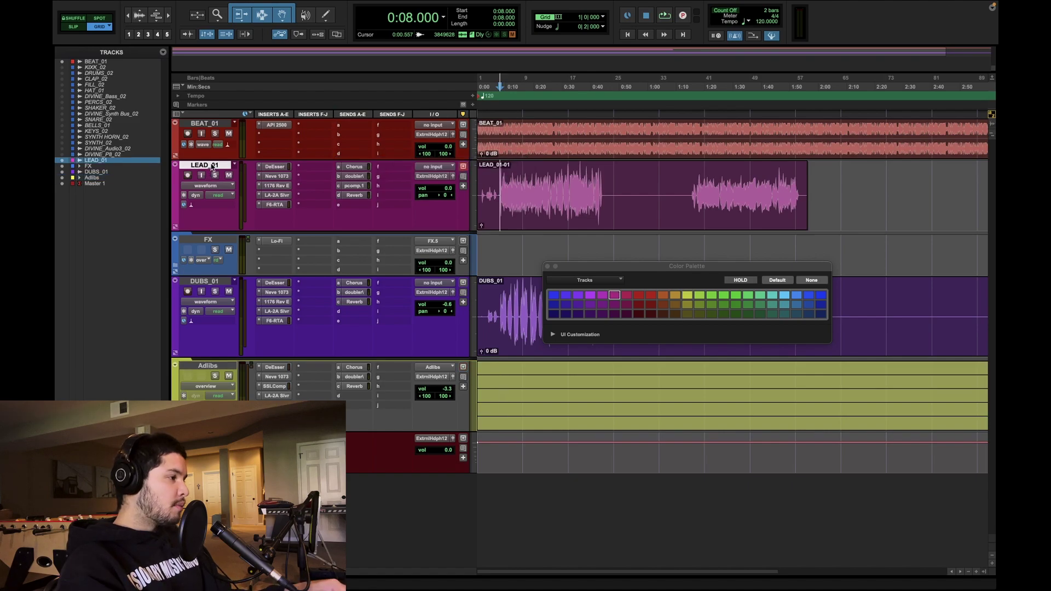
pyautogui.click(205, 281)
pyautogui.keyDown('shift'); pyautogui.click(212, 367); pyautogui.keyUp('shift')
pyautogui.moveTo(215, 313); pyautogui.dragTo(213, 177)
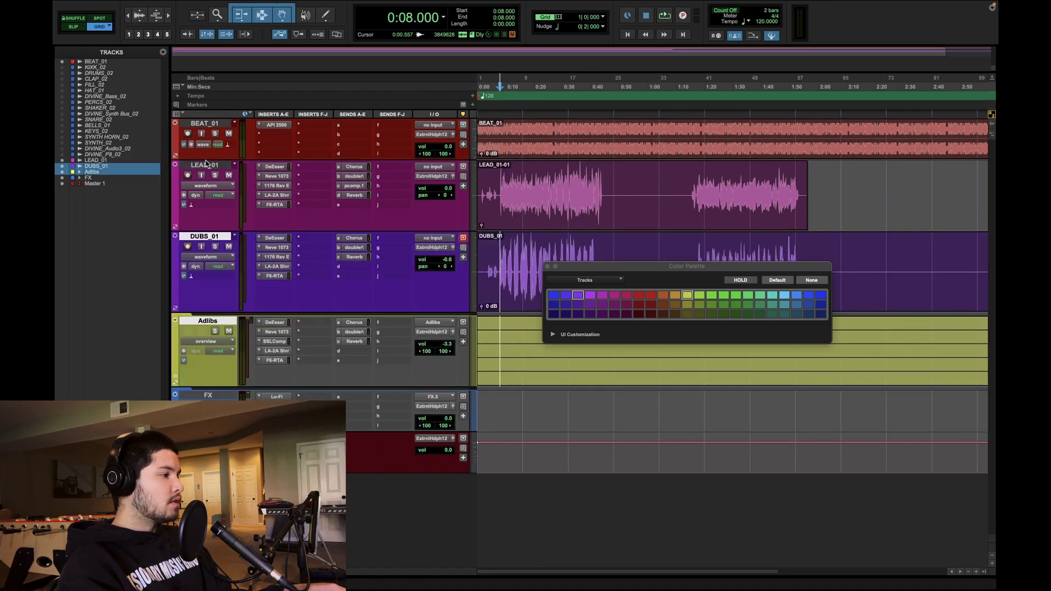
# - Move LEAD_01, DUBS_01 and Adlibs into a new stereo routing folder named Vocals, with the tracks routed to it
pyautogui.keyDown('shift'); pyautogui.click(206, 163); pyautogui.keyUp('shift')
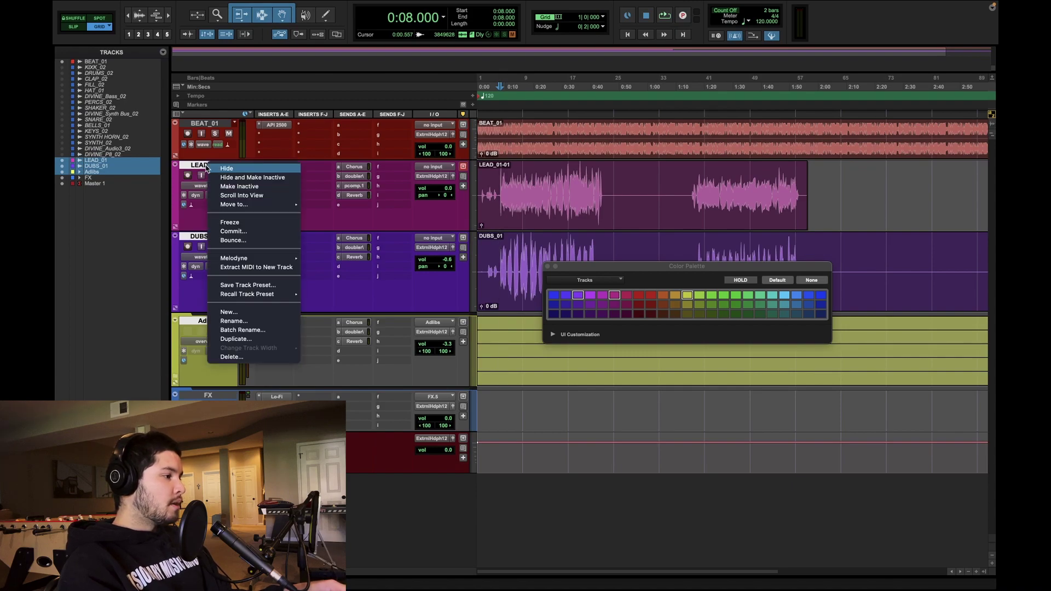
pyautogui.moveTo(281, 207)
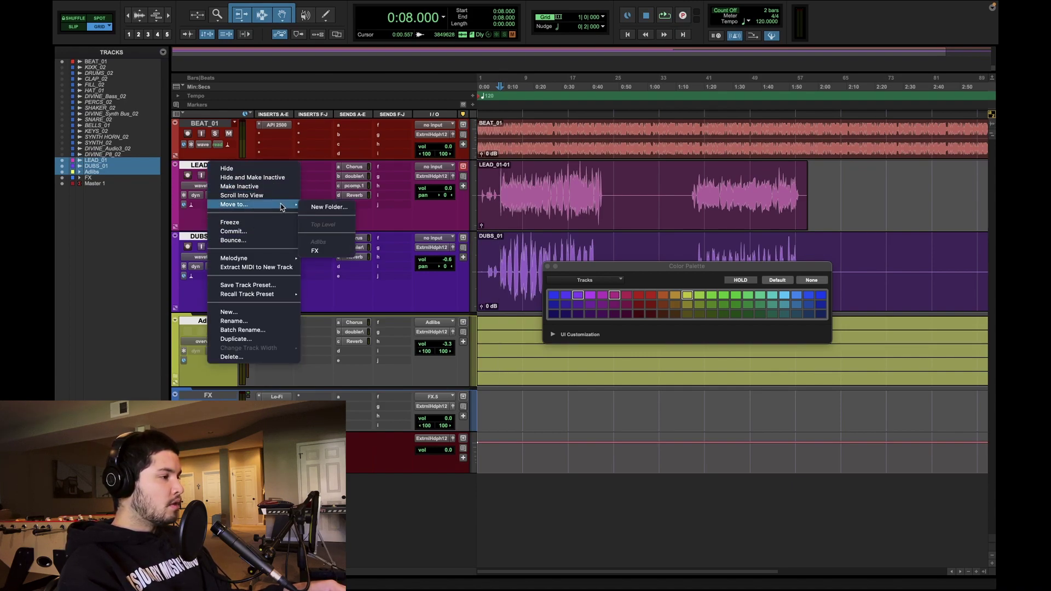
pyautogui.click(321, 211)
pyautogui.write('VOc')
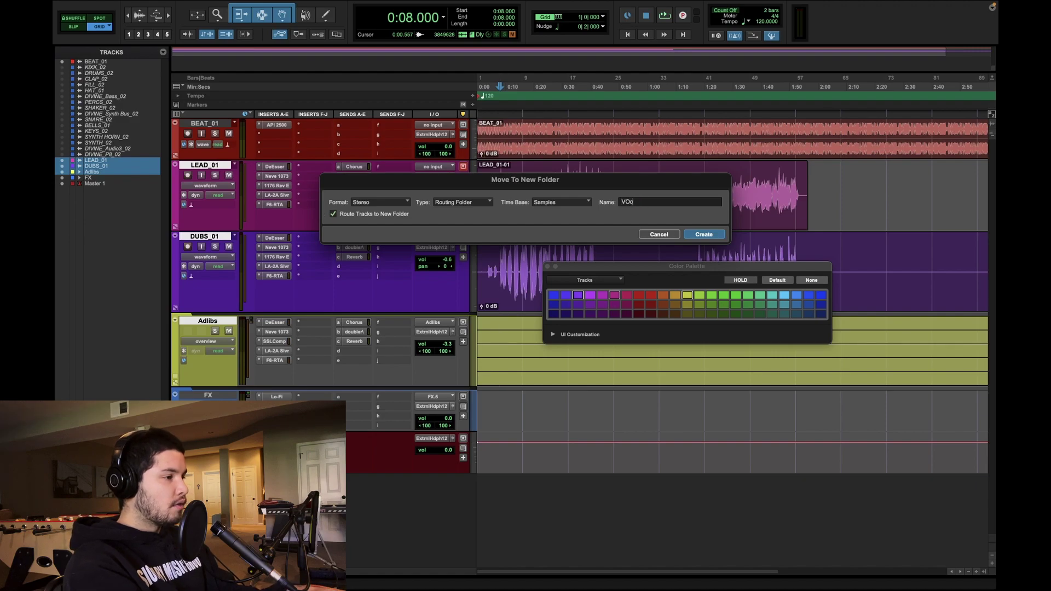
pyautogui.press('Return')
# - Insert soothe2 on the first insert slot of the Vocals folder track
pyautogui.click(306, 130)
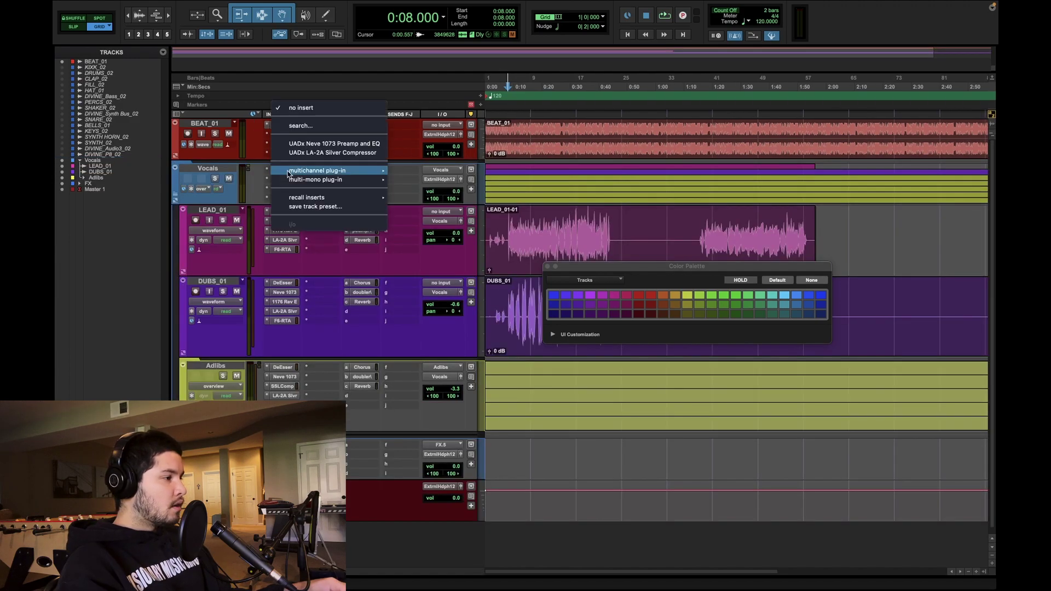
pyautogui.click(307, 130)
pyautogui.click(284, 170)
pyautogui.click(328, 181)
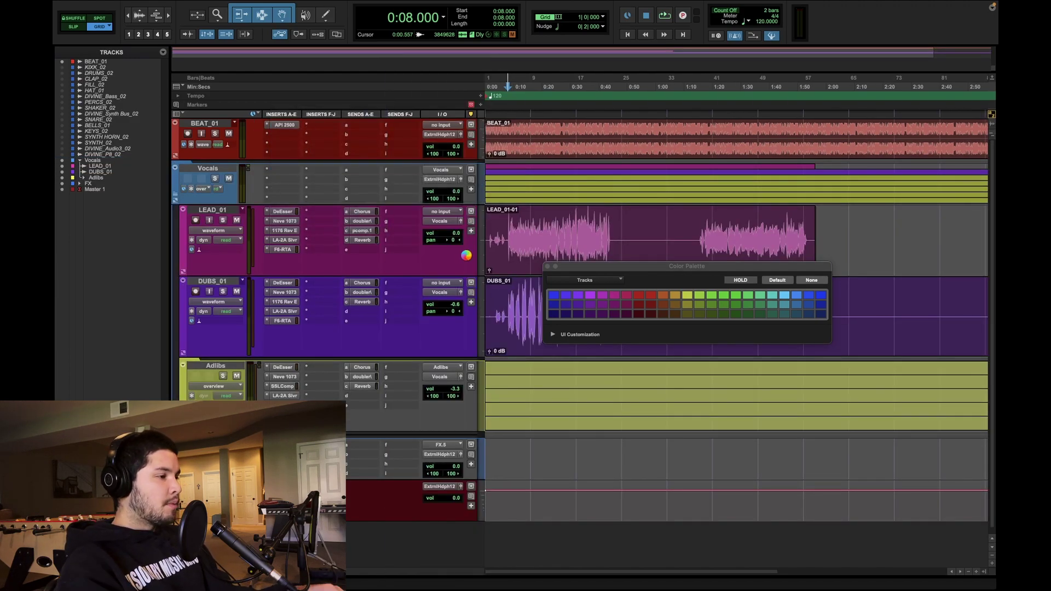
pyautogui.moveTo(563, 180); pyautogui.dragTo(417, 136)
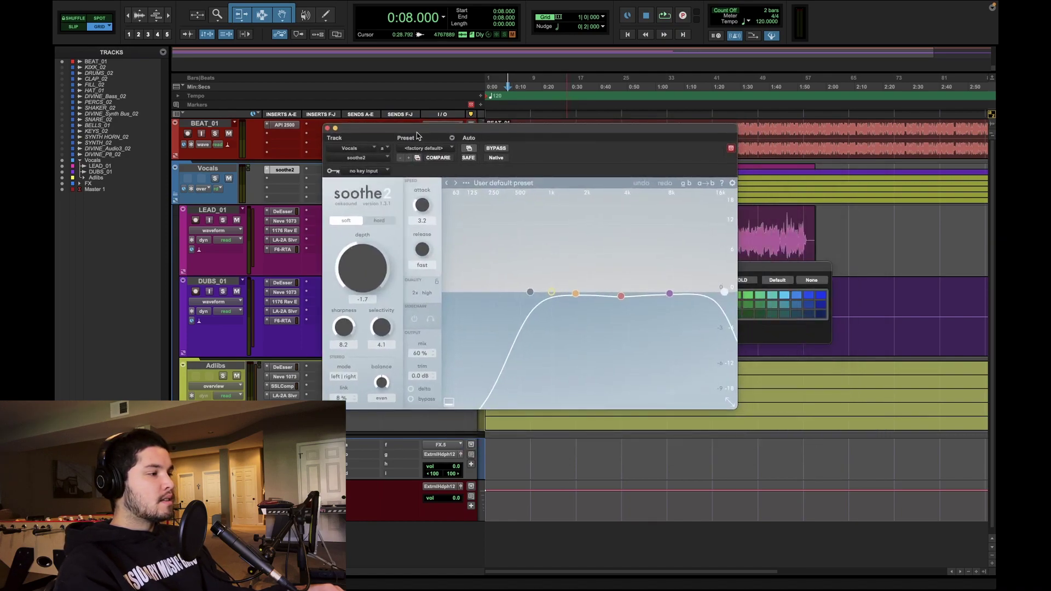
# - Load the "De-ess and that's that" preset from soothe2's Vocals category
pyautogui.click(499, 184)
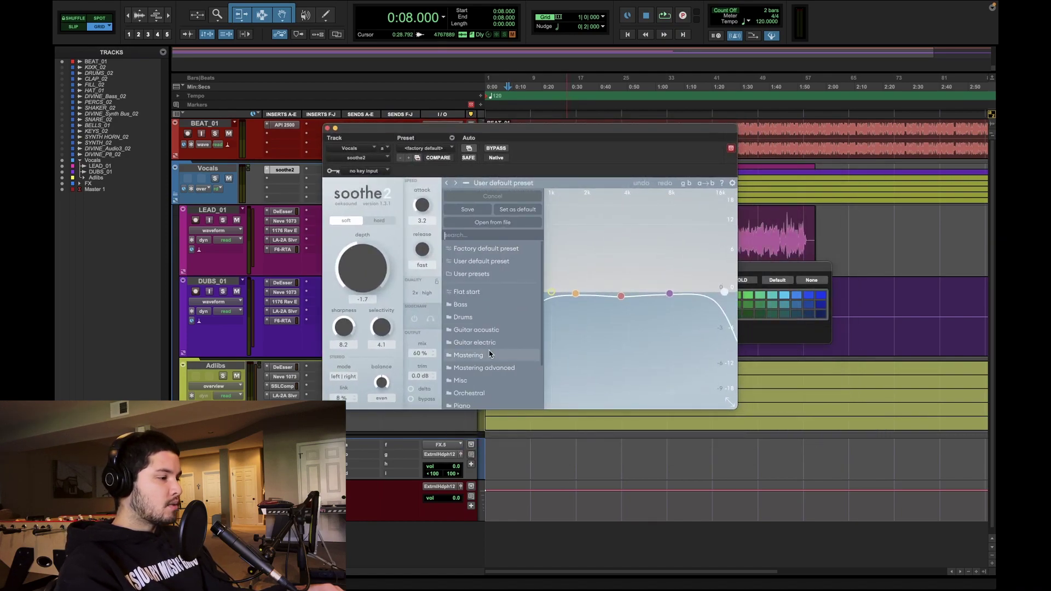
pyautogui.moveTo(480, 404)
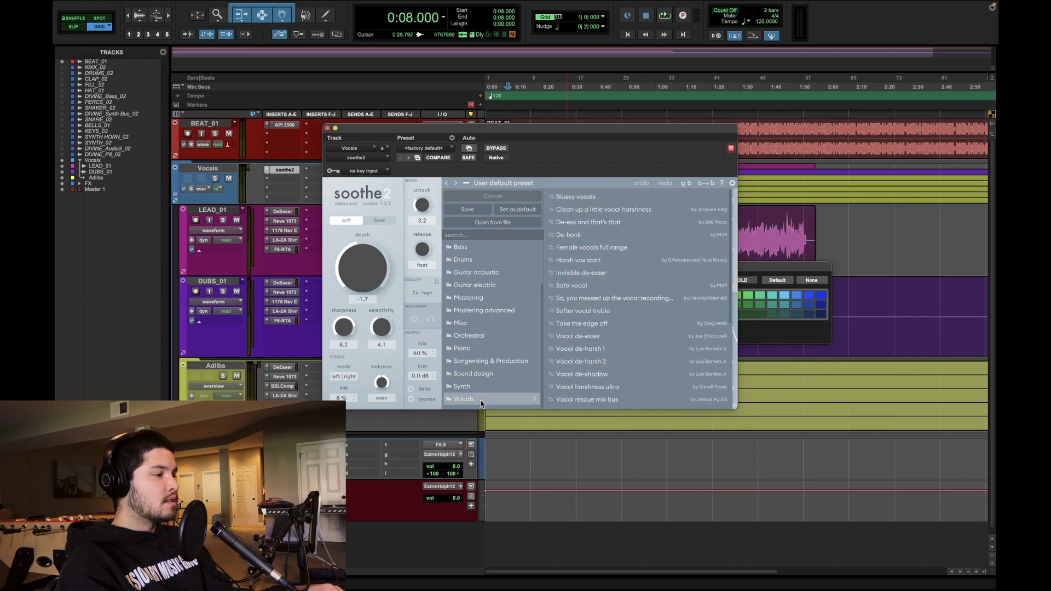
pyautogui.click(545, 244)
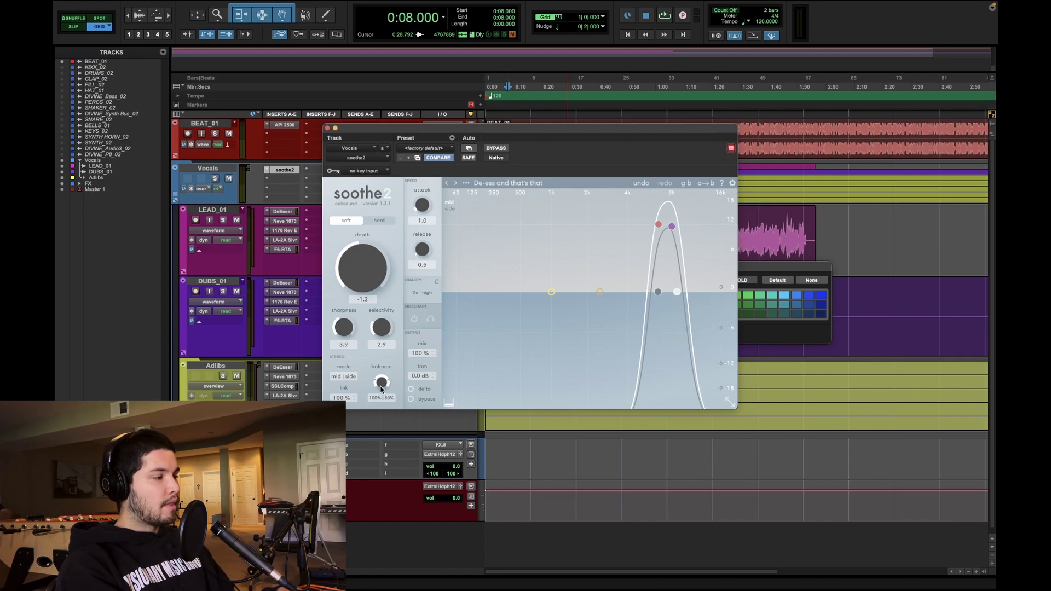
# - During playback, lower soothe2's low cut to about 4.2 kHz and set its depth to -3.2, and close the plug-in
pyautogui.press('space')
pyautogui.moveTo(658, 292); pyautogui.dragTo(630, 293)
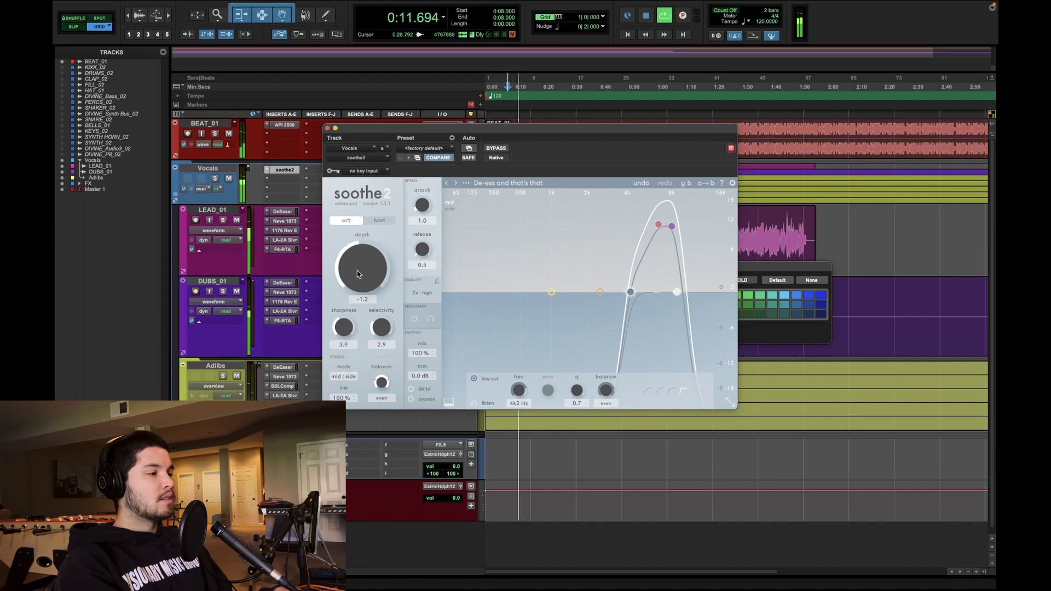
pyautogui.moveTo(358, 274); pyautogui.dragTo(356, 282)
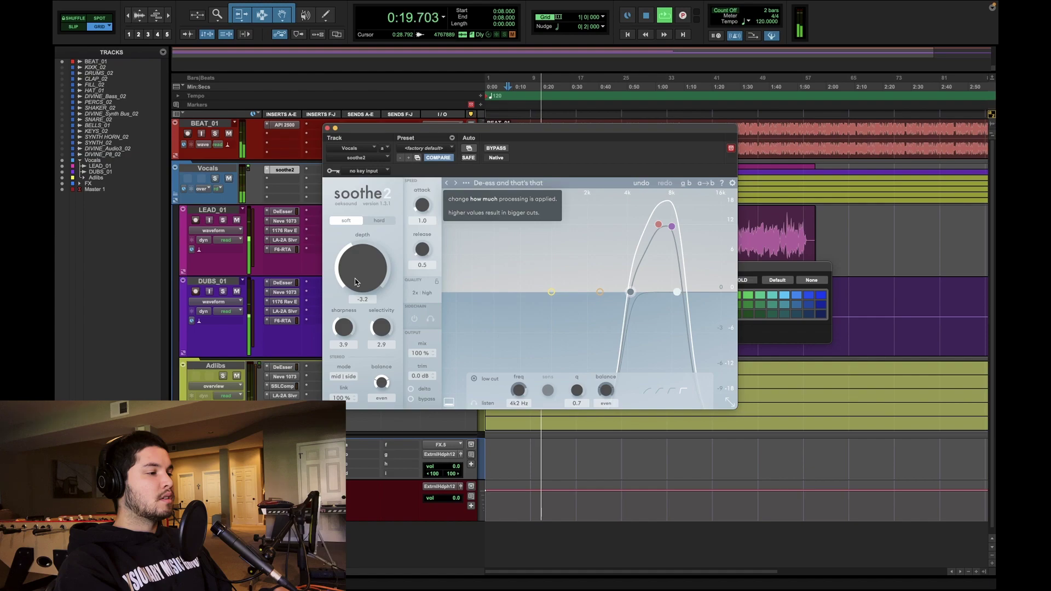
pyautogui.press('space')
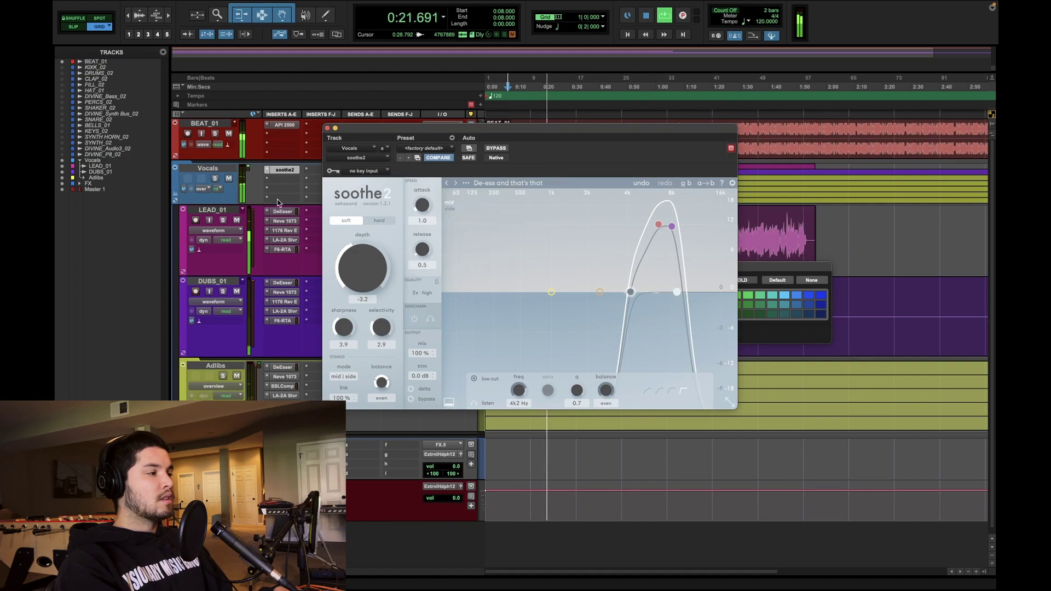
pyautogui.click(284, 170)
# - Collapse the Vocals folder, color its track golden orange and close the Color Palette
pyautogui.click(175, 168)
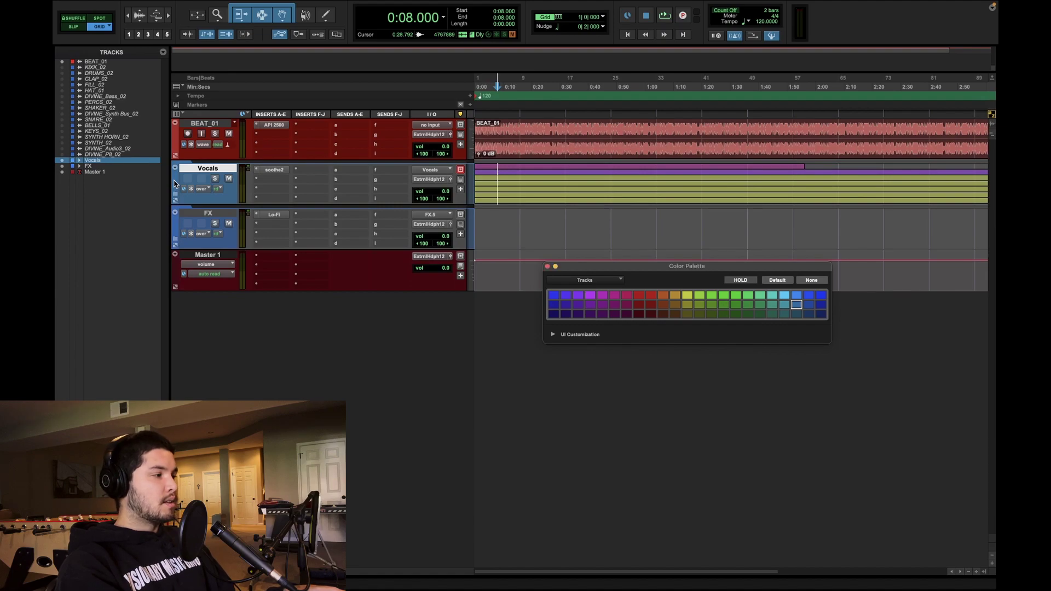
pyautogui.click(673, 294)
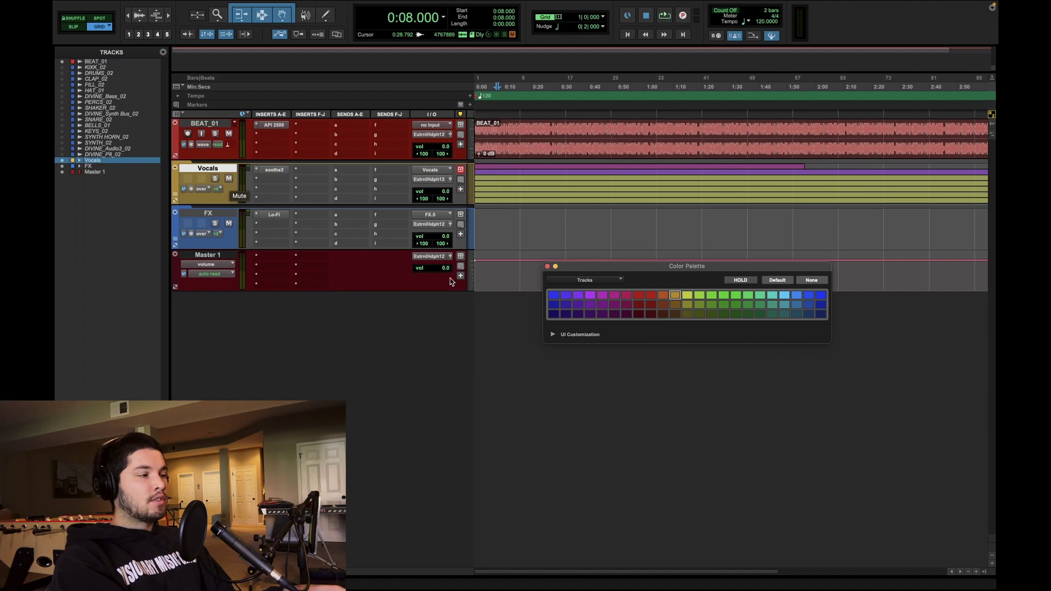
pyautogui.click(547, 266)
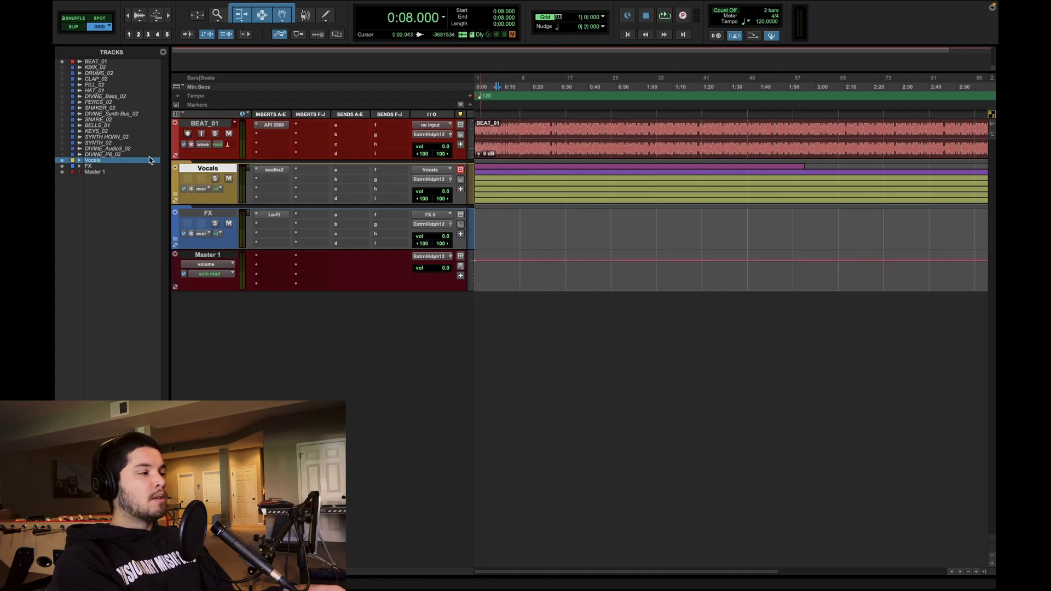
# - Expand the Vocals folder and select the Adlibs folder inside it
pyautogui.click(210, 197)
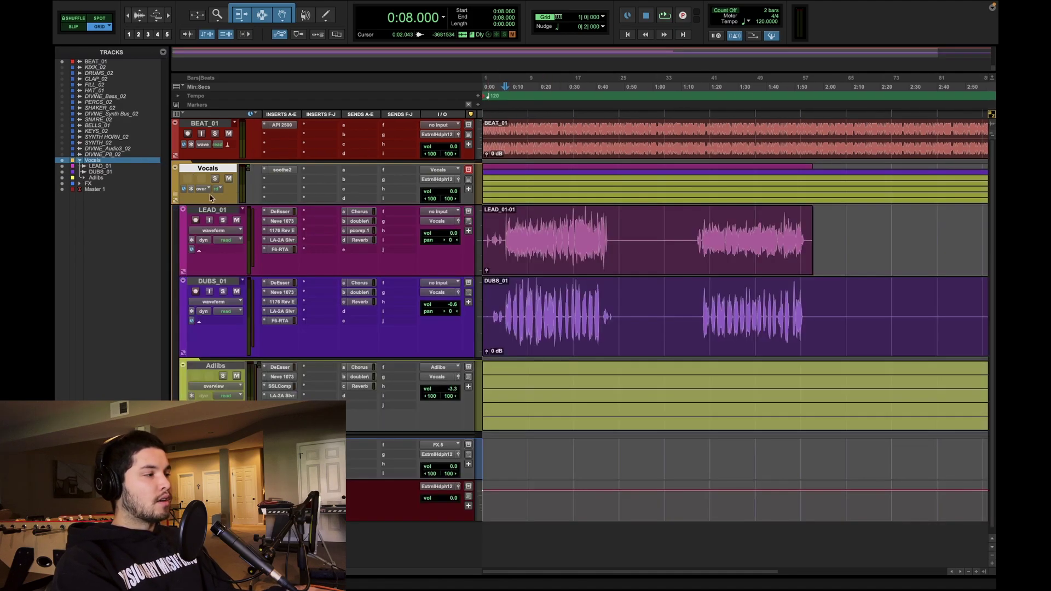
pyautogui.click(235, 368)
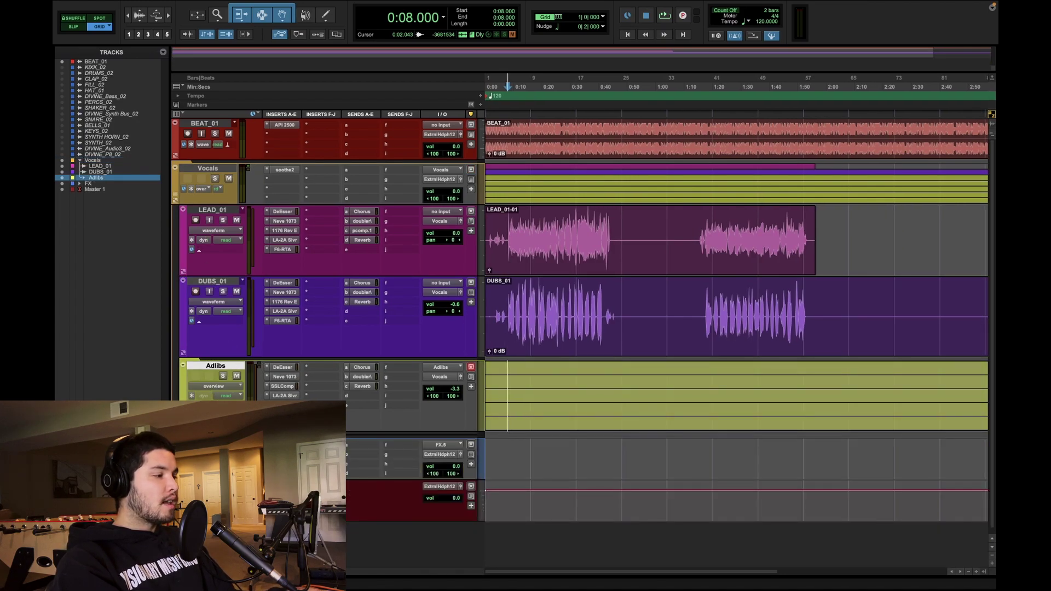
# - Reduce the Adlibs folder's track height and play the mix from the start of the lead verse
pyautogui.hotkey('ctrl', 'Up')
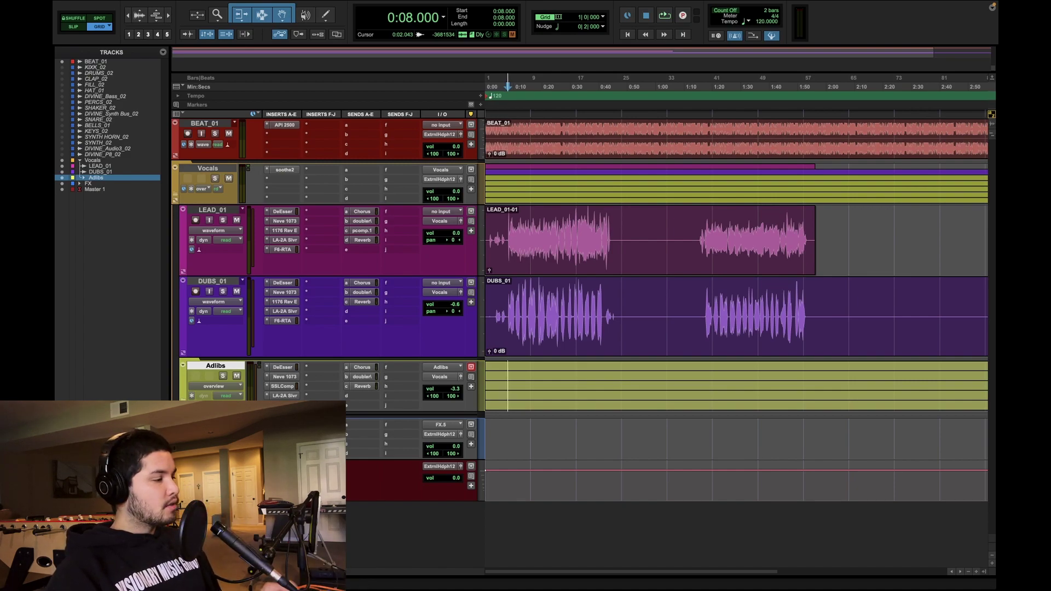
pyautogui.click(505, 218)
pyautogui.press('space')
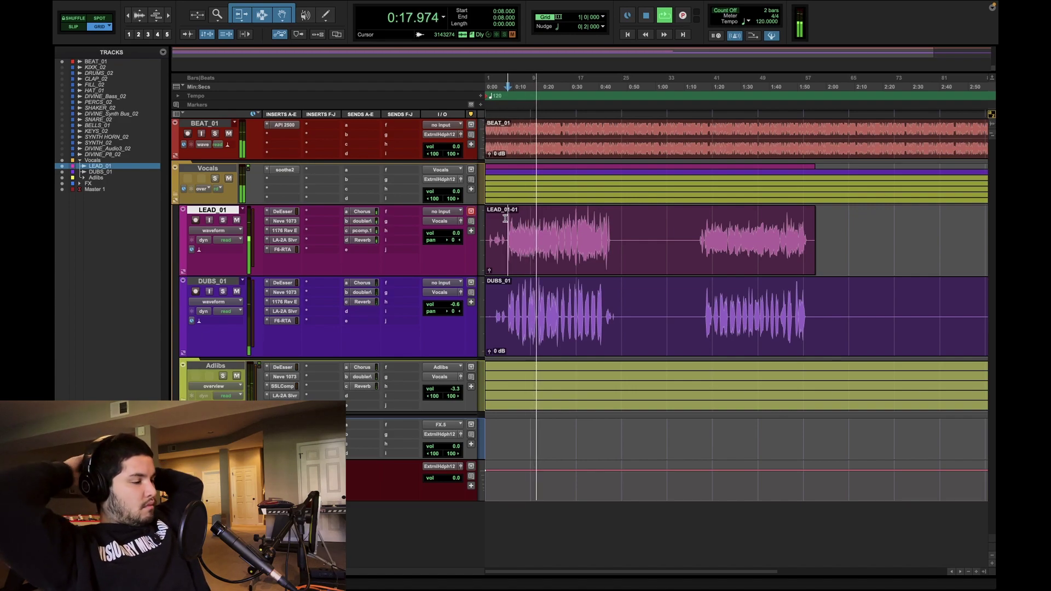
pyautogui.press('space')
# - Insert the F6-RTA (stereo) equalizer on the second insert slot of the BEAT_01 track
pyautogui.click(284, 134)
pyautogui.click(285, 134)
pyautogui.write('f6')
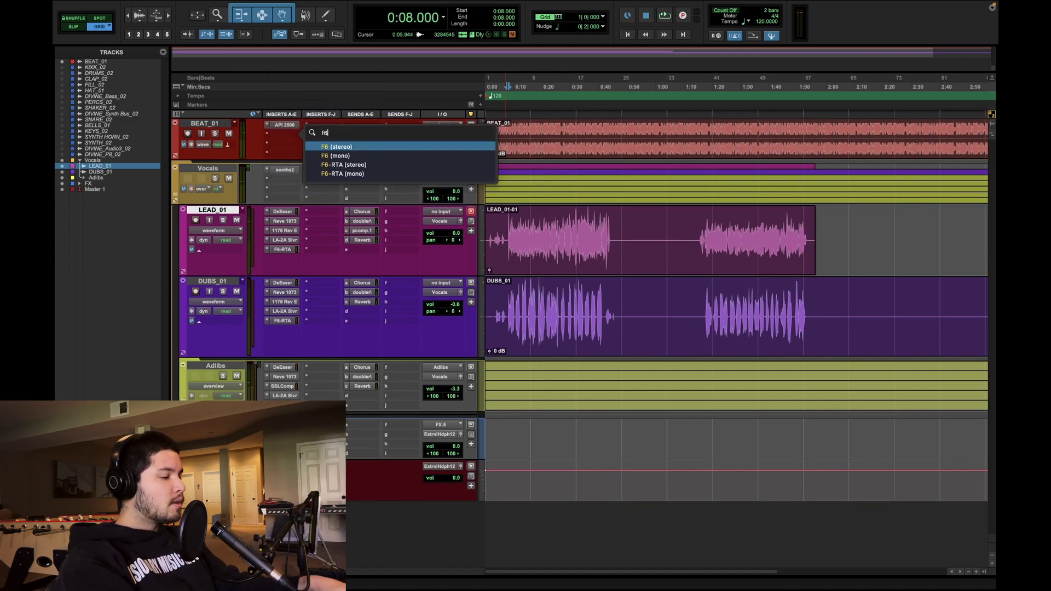
pyautogui.press('Down')
pyautogui.press('Down')
pyautogui.press('Down')
pyautogui.press('Up')
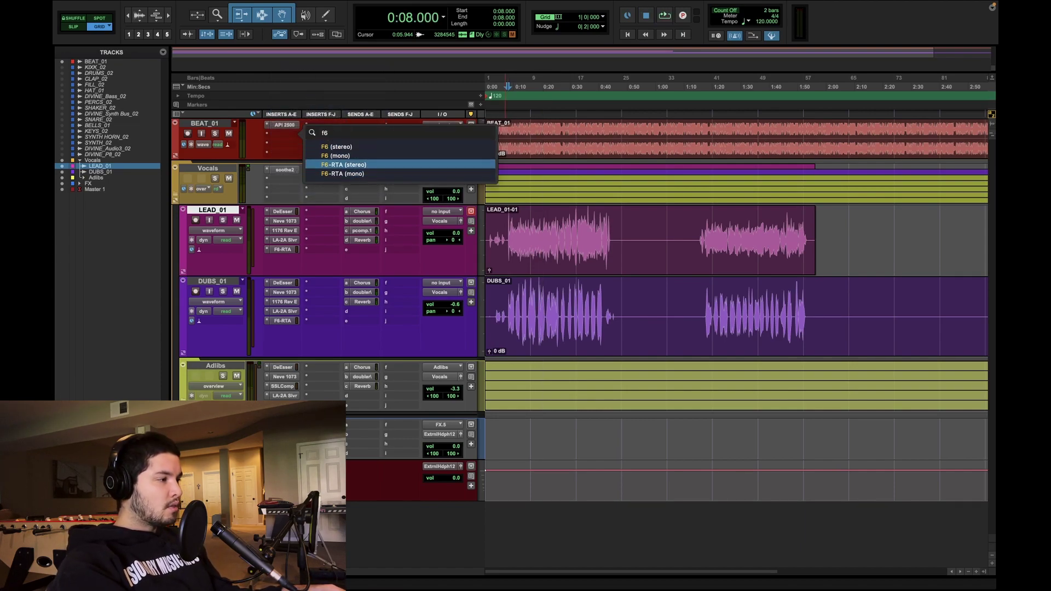
pyautogui.press('Return')
# - Play the mix to examine the beat's spectrum in F6-RTA, and close the plug-in
pyautogui.press('space')
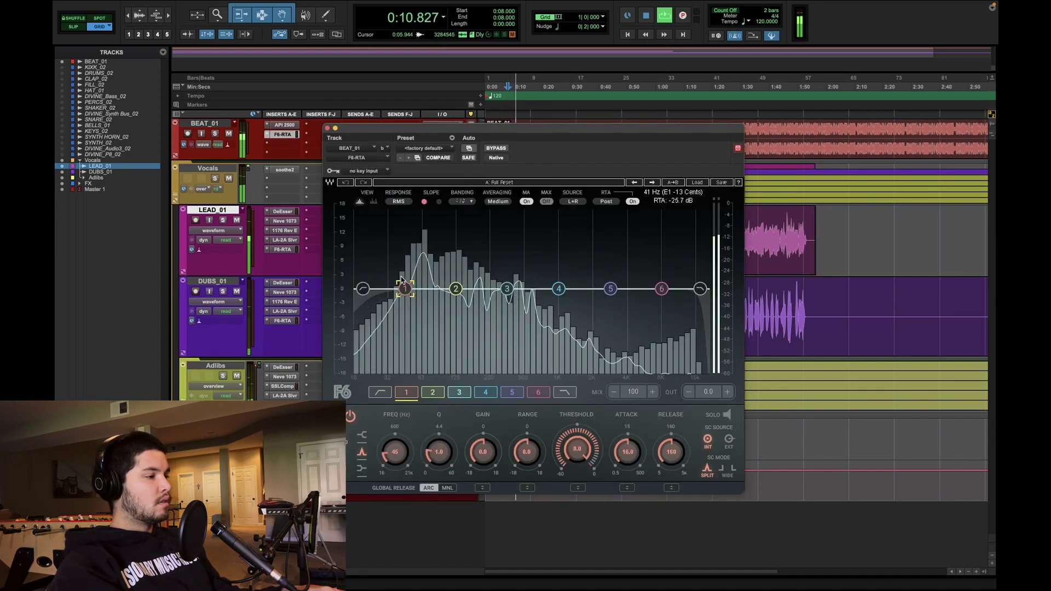
pyautogui.press('space')
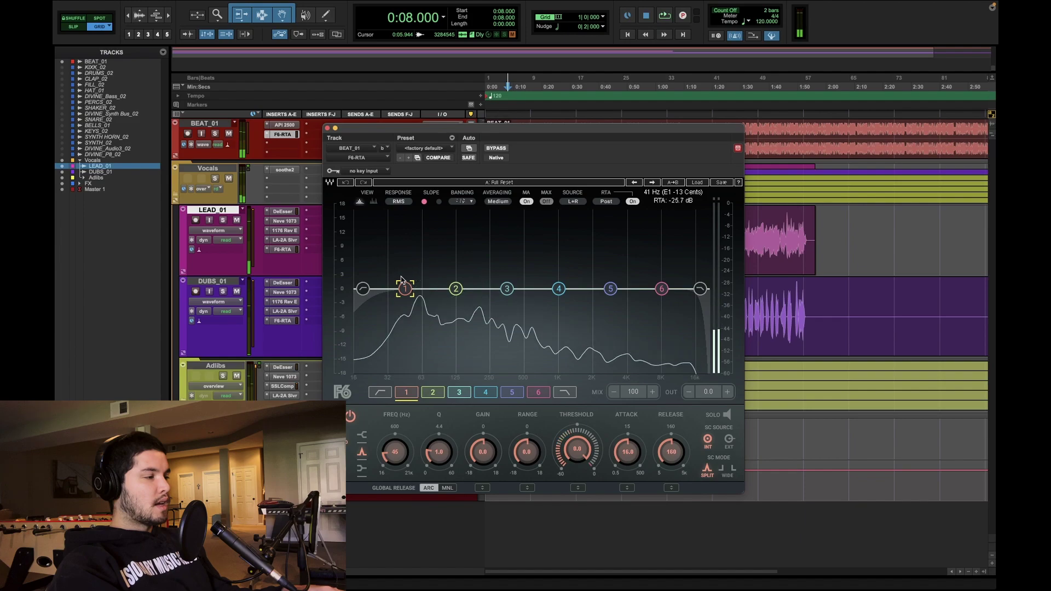
pyautogui.press('space')
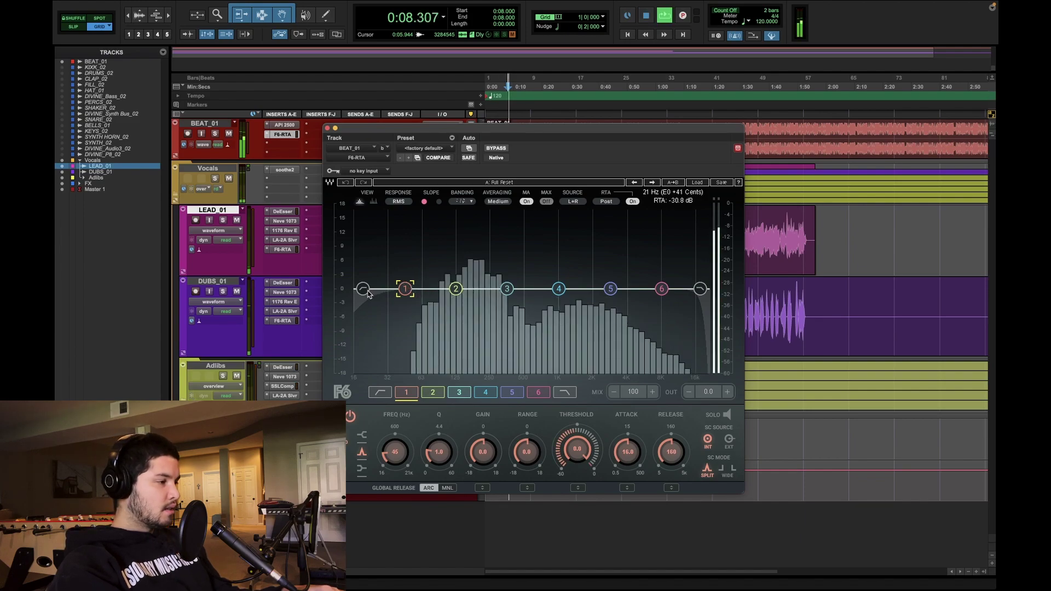
pyautogui.press('space')
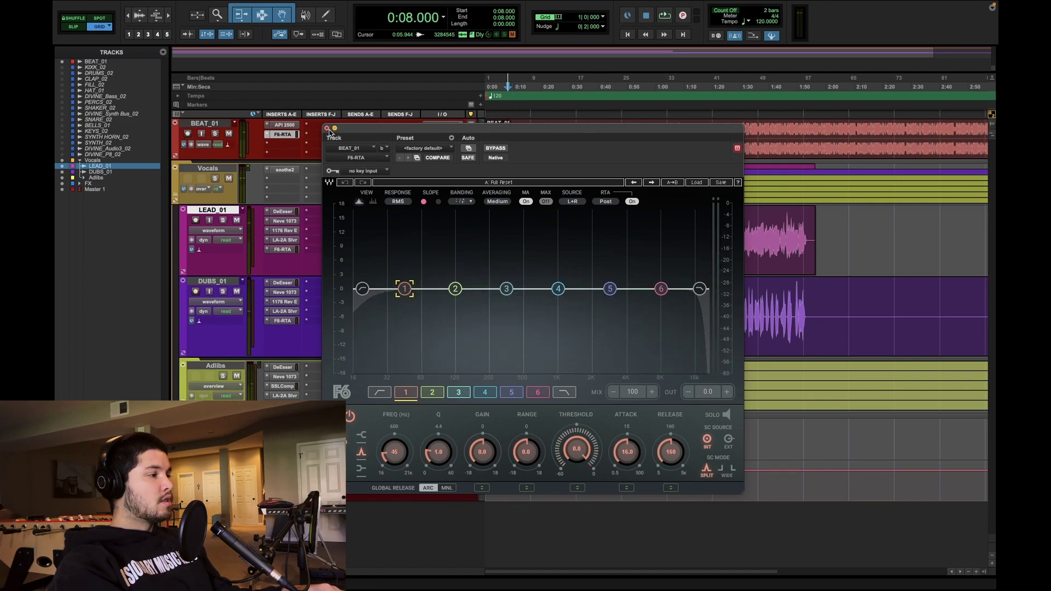
pyautogui.click(327, 128)
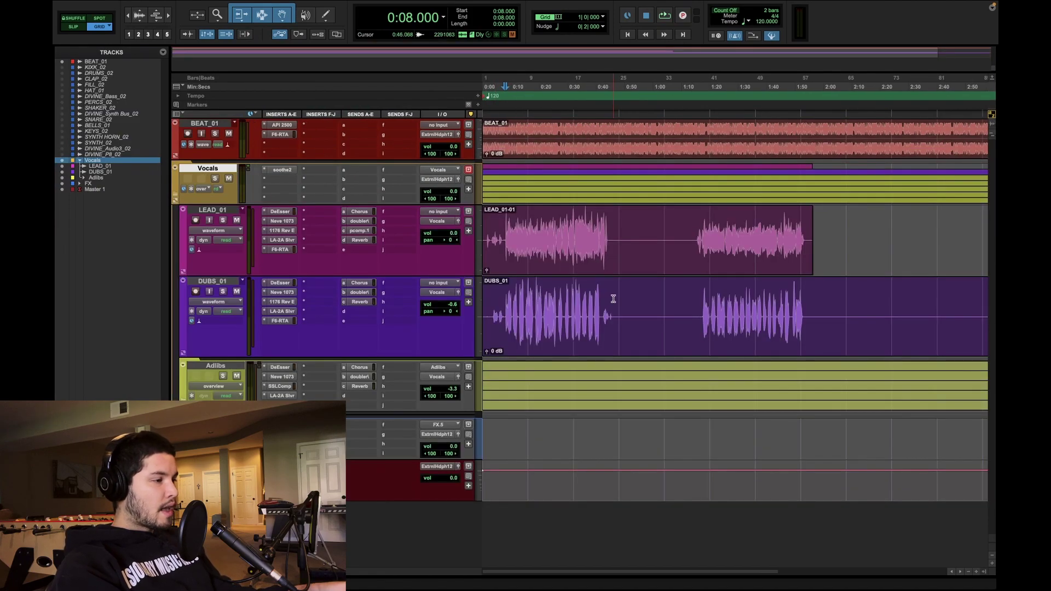
# - Delete the silent gap between the two vocal sections on the DUBS_01 and LEAD_01 tracks
pyautogui.moveTo(613, 298); pyautogui.dragTo(699, 304)
pyautogui.press('Delete')
pyautogui.moveTo(610, 236); pyautogui.dragTo(694, 241)
pyautogui.press('Delete')
# - Trim the DUBS_01 audio to end at 1:54.613 and start at 0:02.414, and place the playback start at 0:06 on LEAD_01
pyautogui.click(808, 315)
pyautogui.press('s')
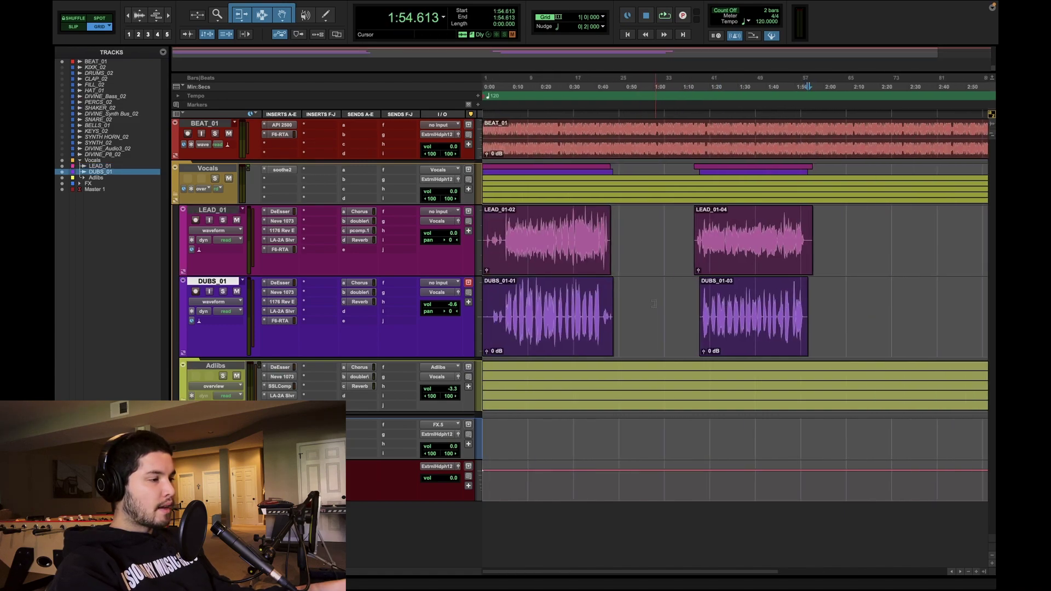
pyautogui.click(491, 303)
pyautogui.press('a')
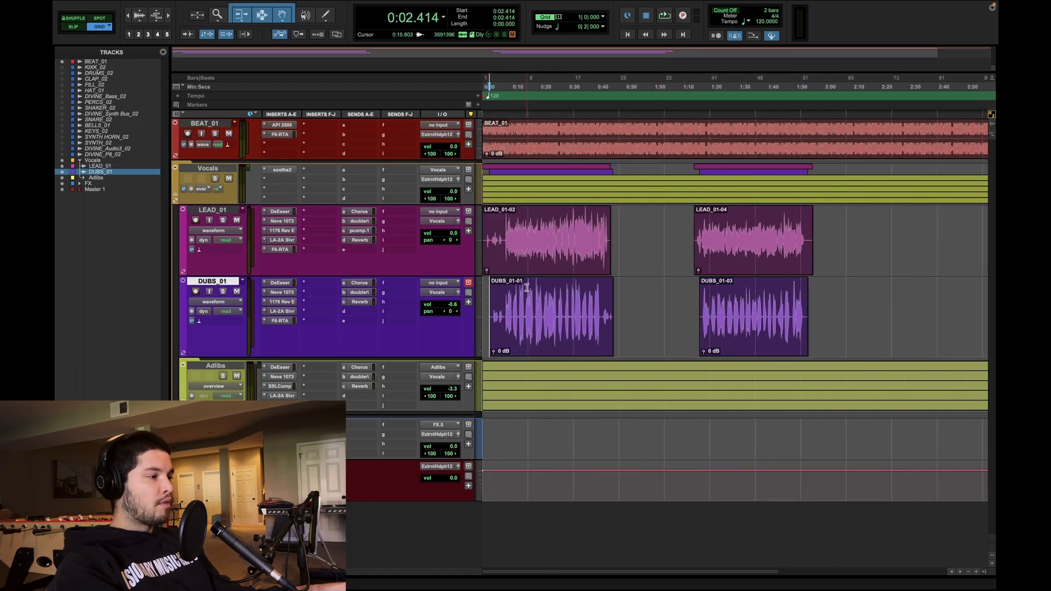
pyautogui.click(651, 245)
pyautogui.click(497, 221)
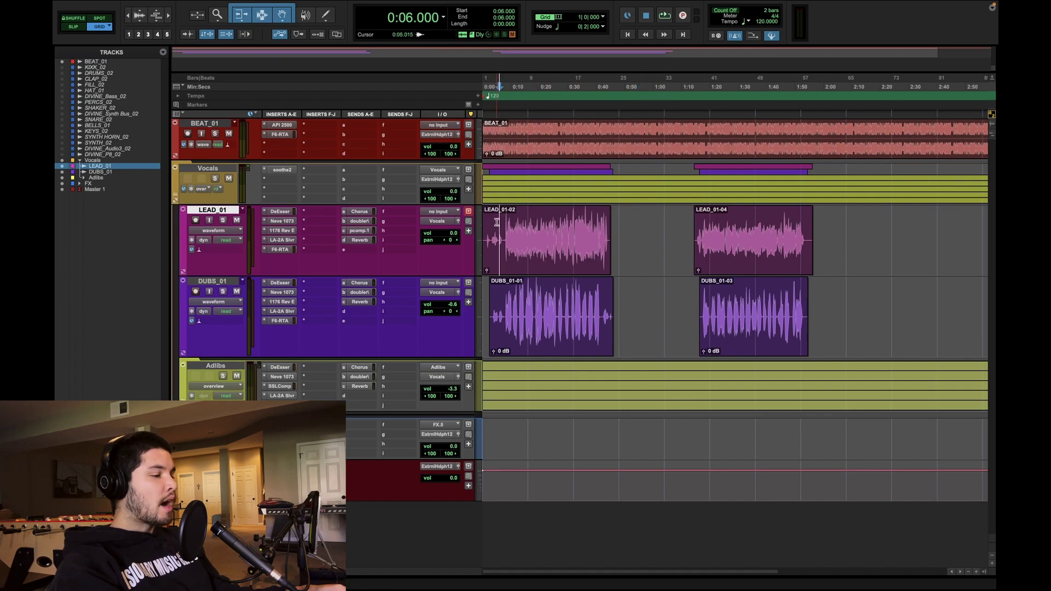
# - In the Mix window, insert the AR TG Mastering Chain on the first insert slot of Master 1
pyautogui.press('super+equal')
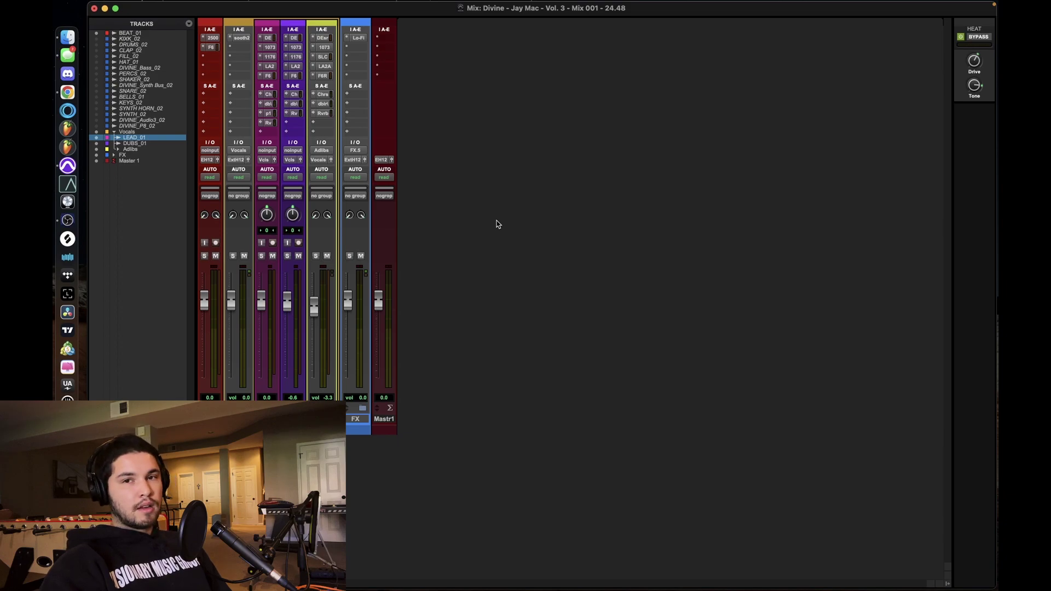
pyautogui.click(385, 37)
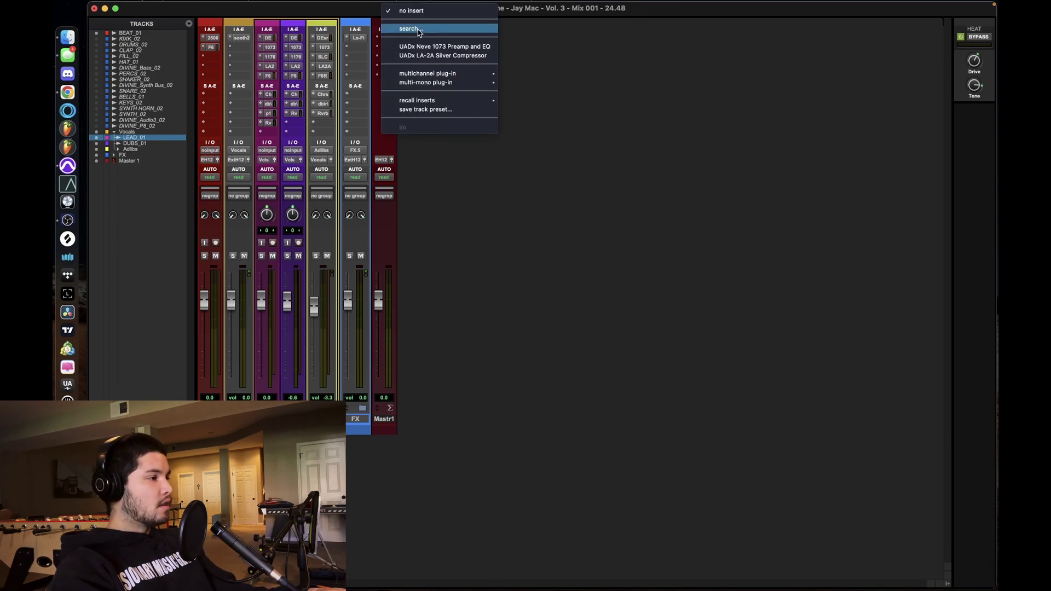
pyautogui.click(417, 30)
pyautogui.press('Return')
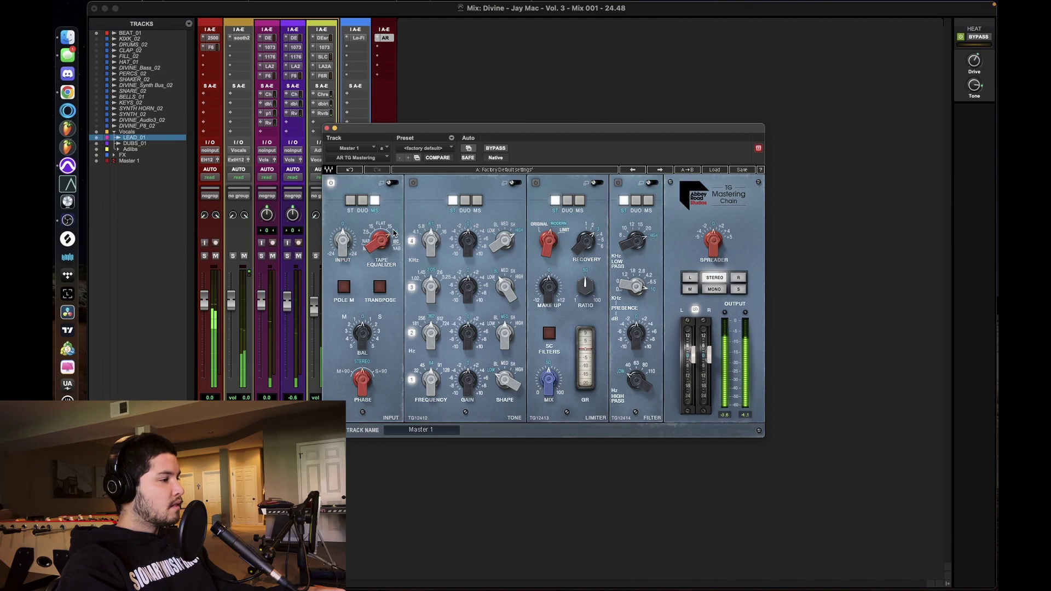
# - Compare the mix during playback with the TG Mastering Chain bypassed and active
pyautogui.click(331, 183)
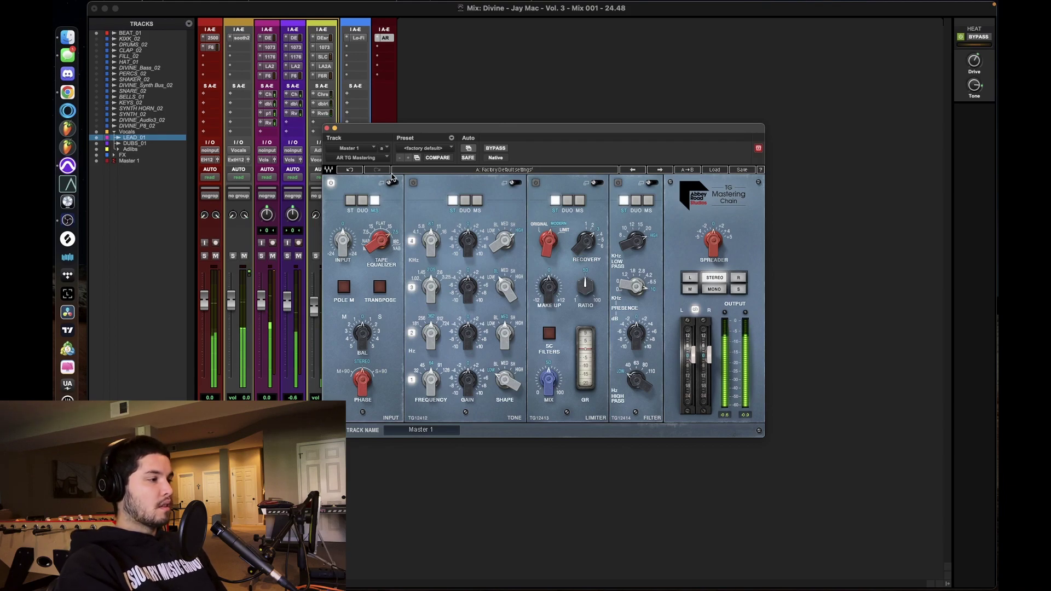
pyautogui.click(496, 148)
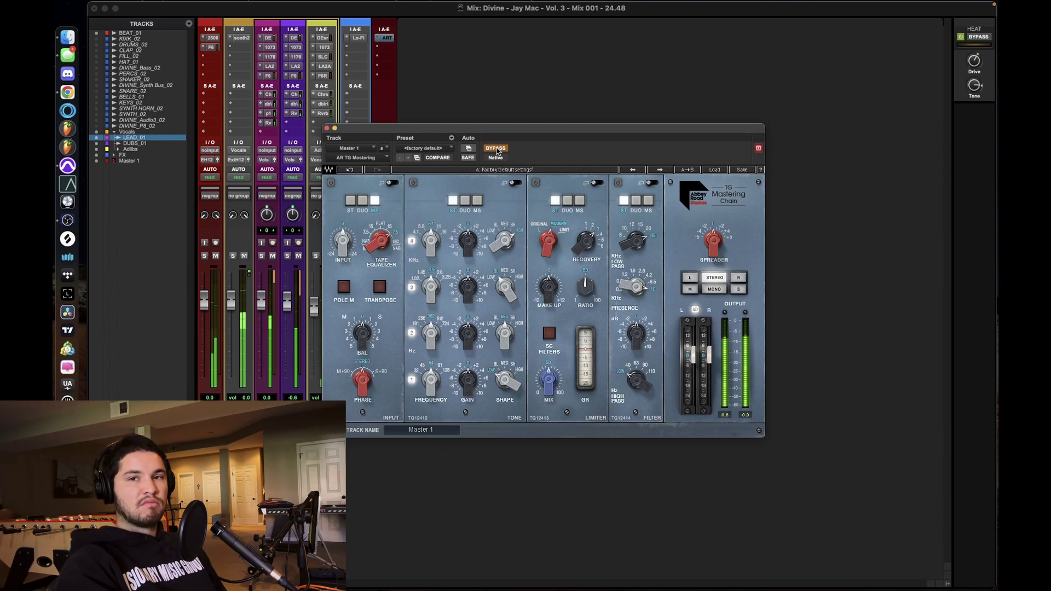
pyautogui.click(496, 148)
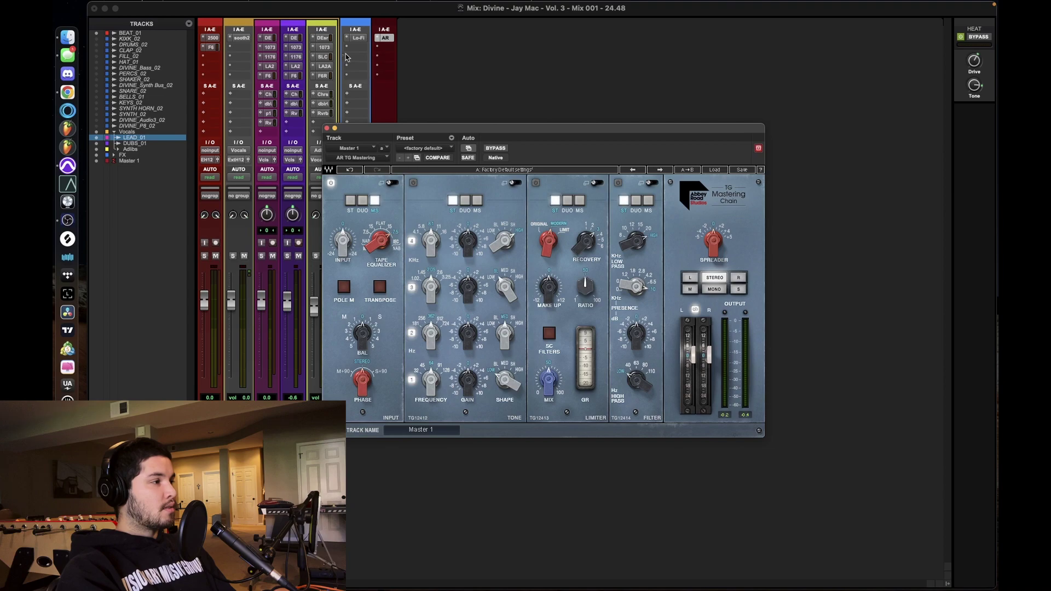
# - View the SSLComp bus compressor on the Adlibs folder, close it, and return to the Edit window
pyautogui.click(323, 57)
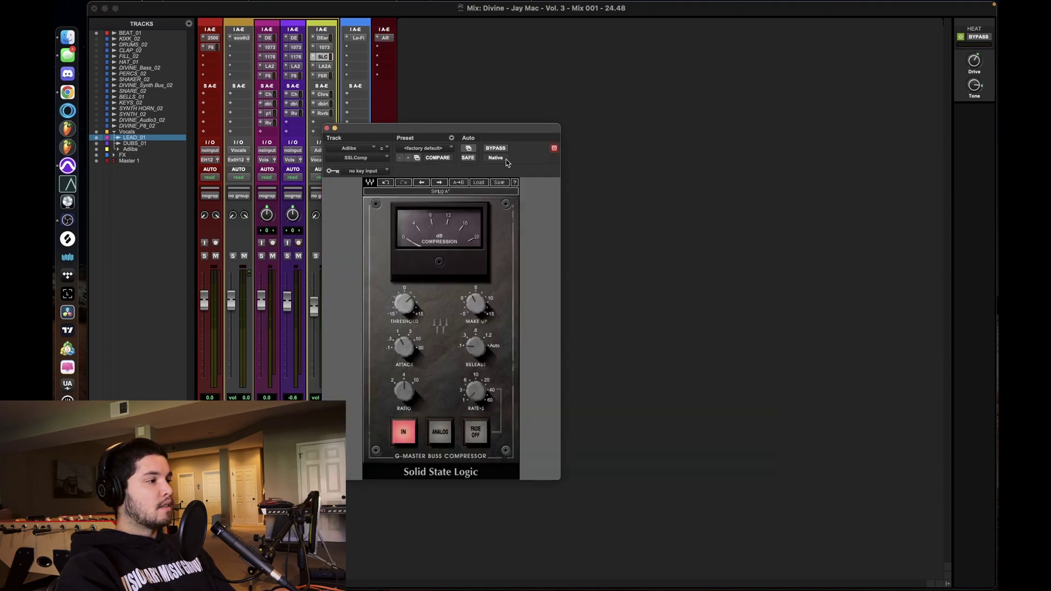
pyautogui.click(326, 128)
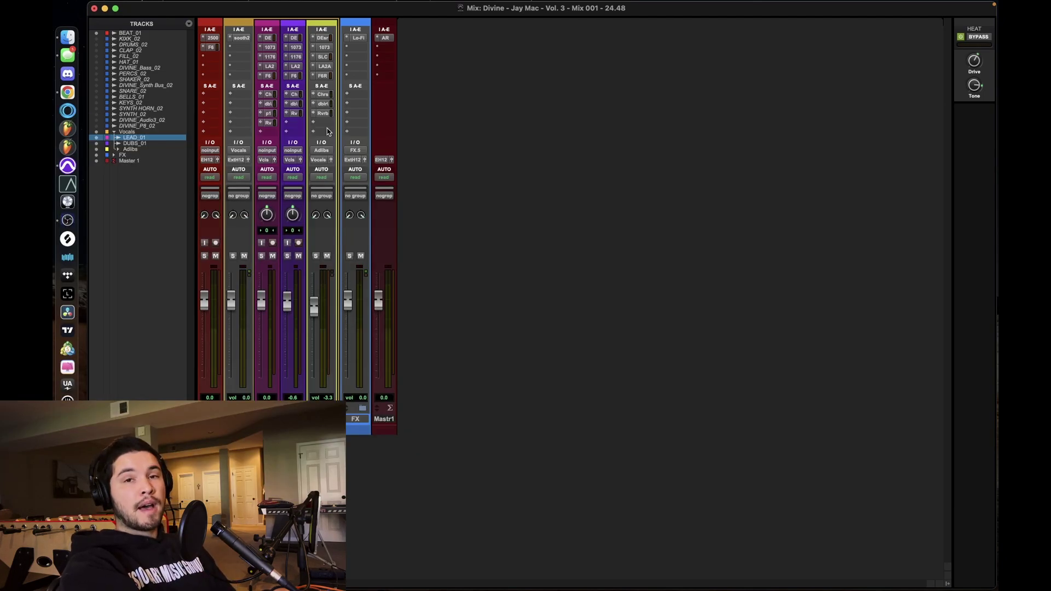
pyautogui.press('super+equal')
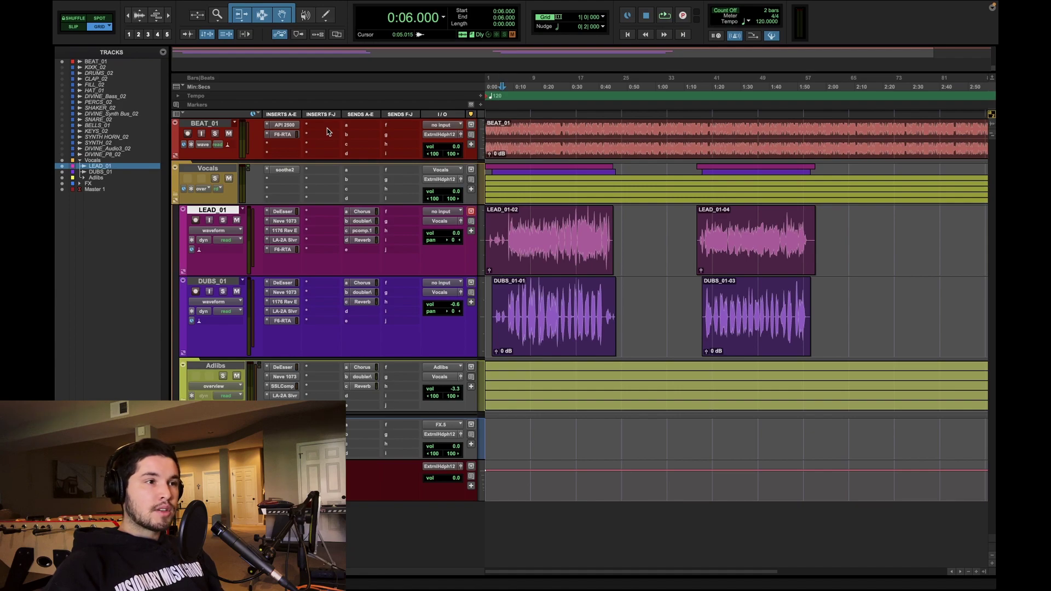
# - During playback, reopen Master 1's TG Mastering Chain, enable its Tone section and adjust band 3's frequency and gain
pyautogui.press('space')
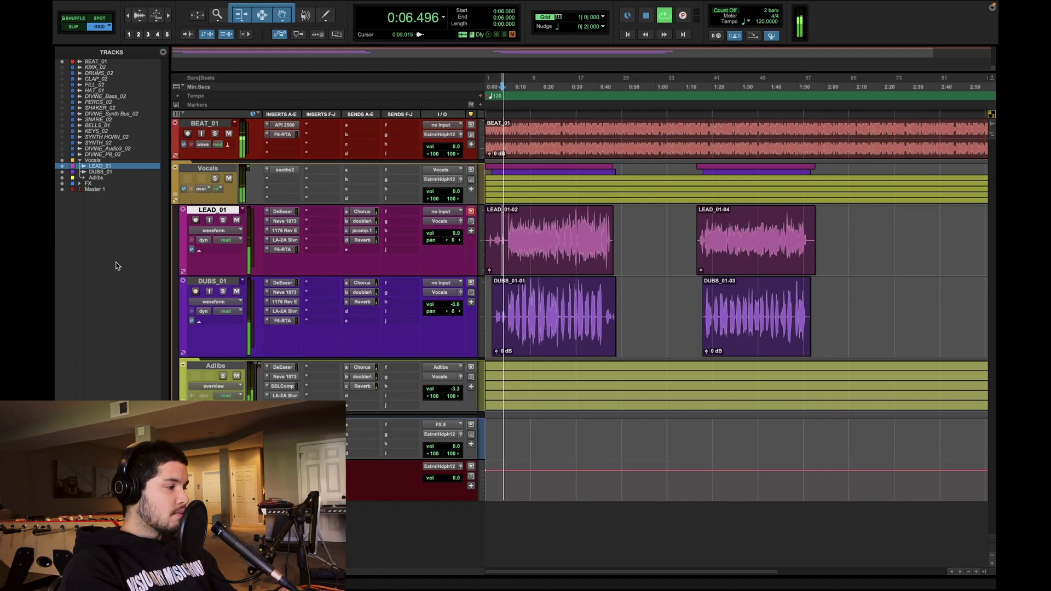
pyautogui.click(285, 466)
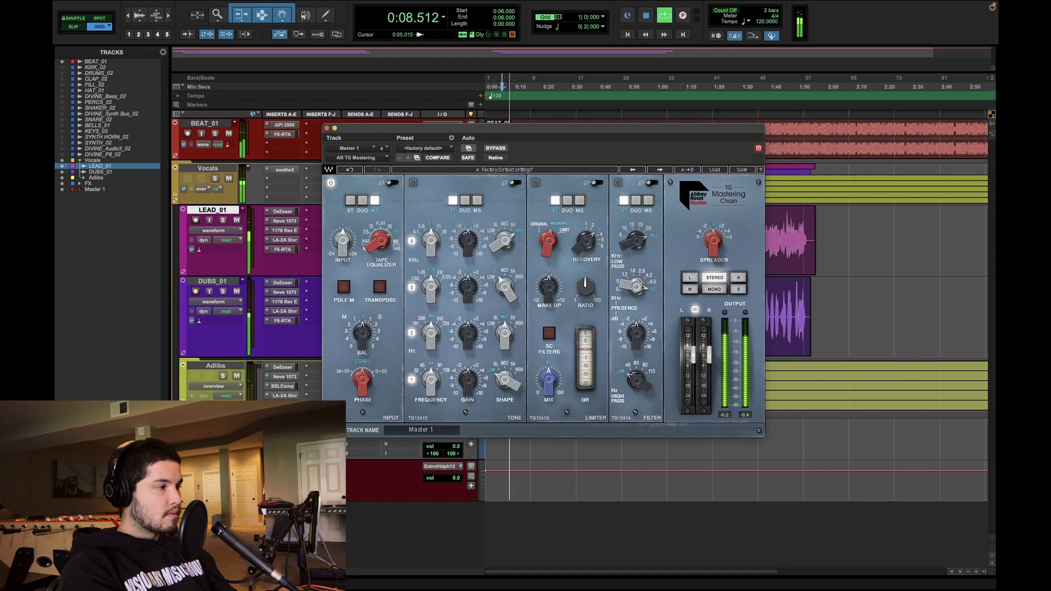
pyautogui.click(414, 184)
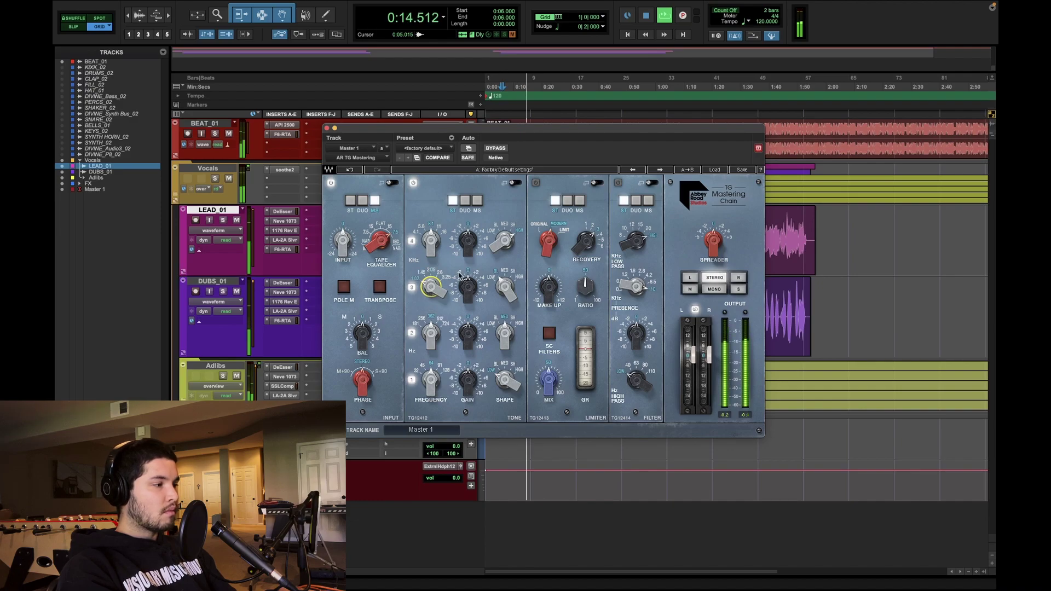
pyautogui.moveTo(468, 286)
pyautogui.moveTo(468, 286); pyautogui.dragTo(468, 284)
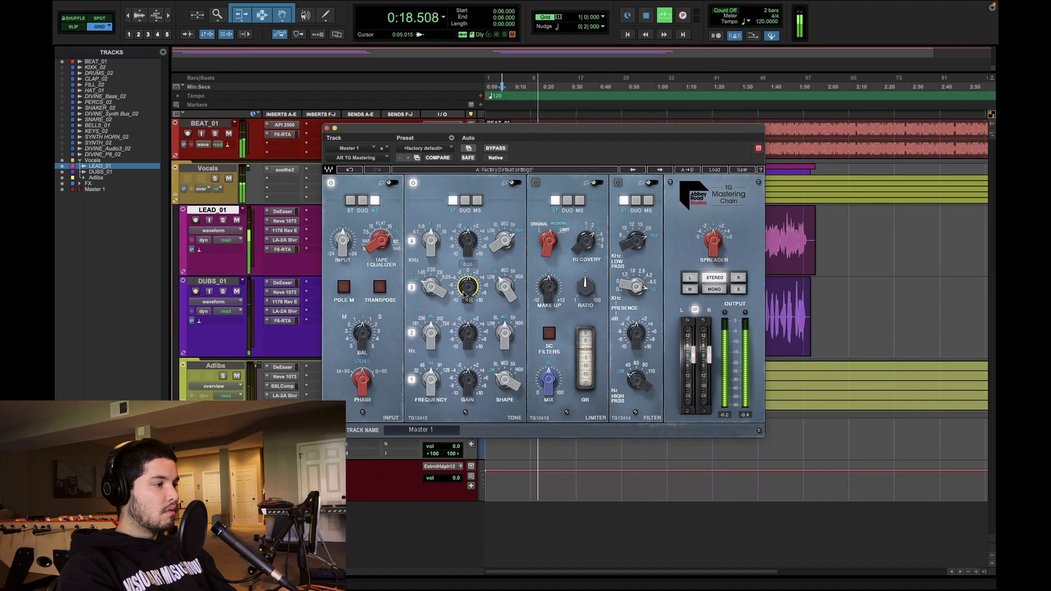
# - Adjust the frequency of Tone band 1, switch the Tone section to MS processing, and stop playback
pyautogui.moveTo(468, 379)
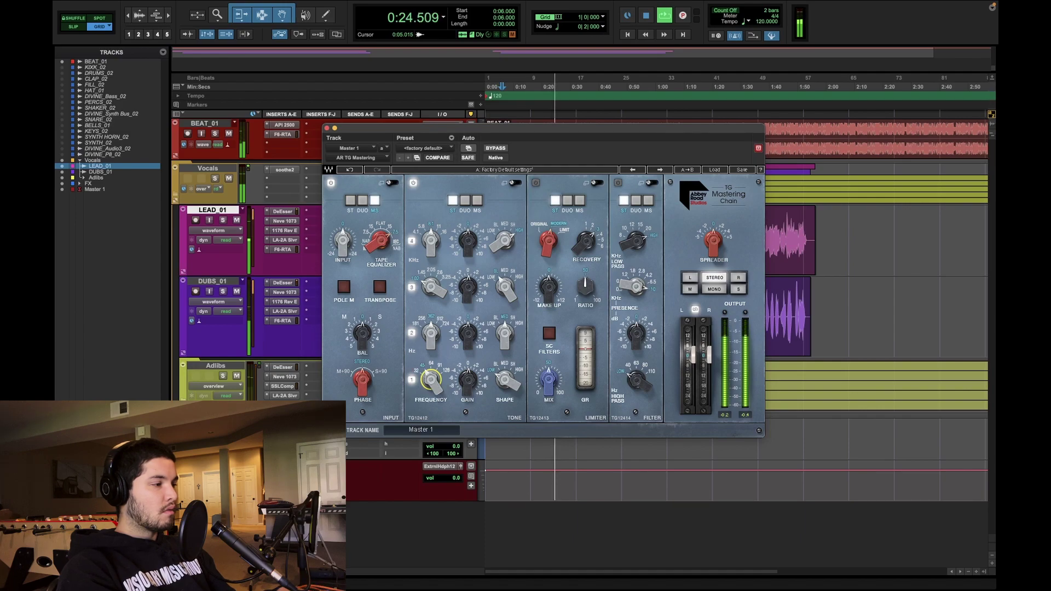
pyautogui.moveTo(431, 379); pyautogui.dragTo(431, 383)
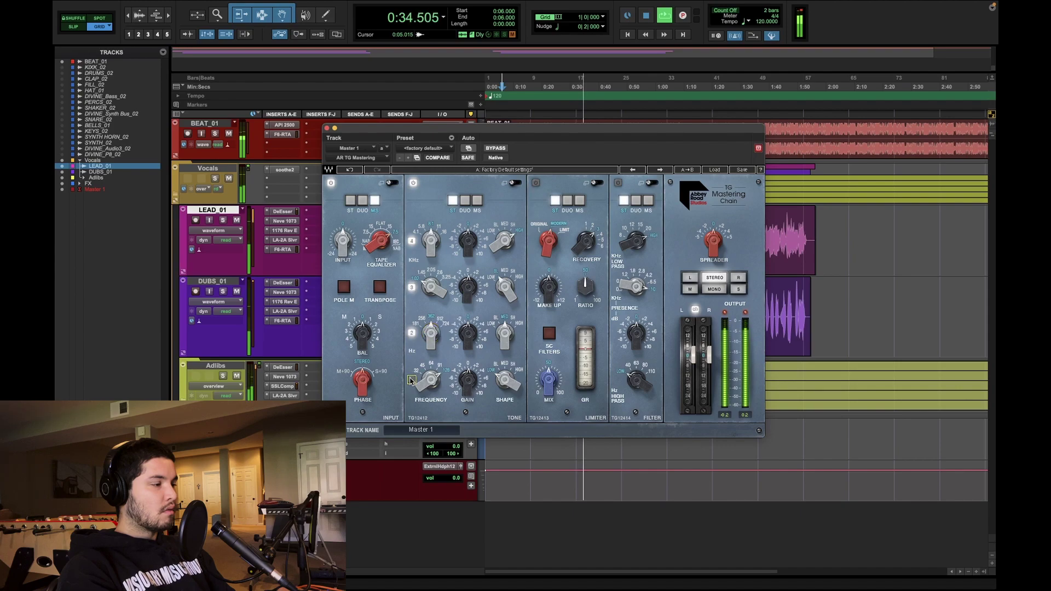
pyautogui.click(476, 203)
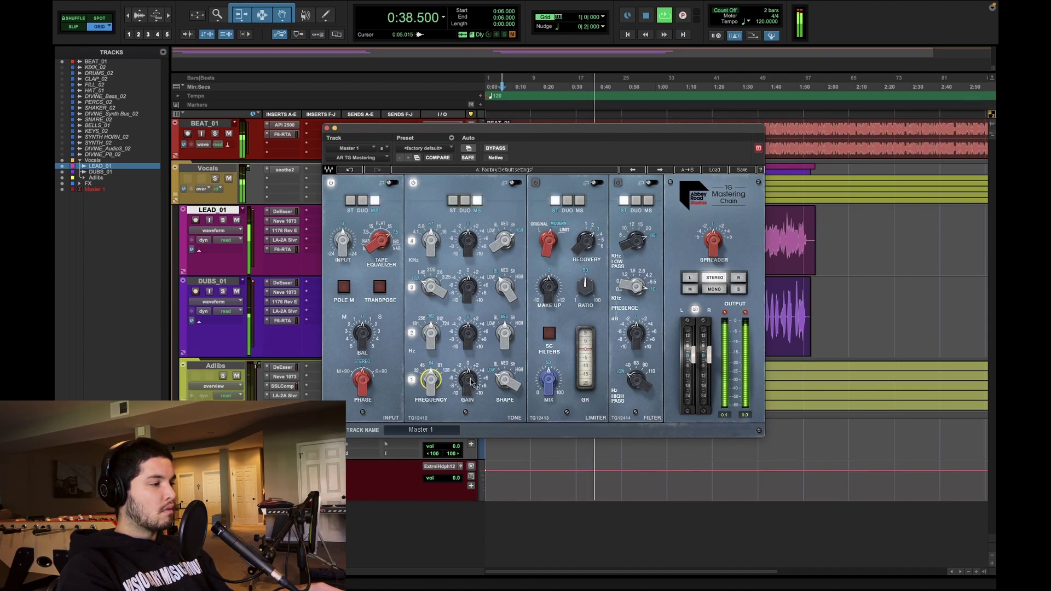
pyautogui.moveTo(714, 241)
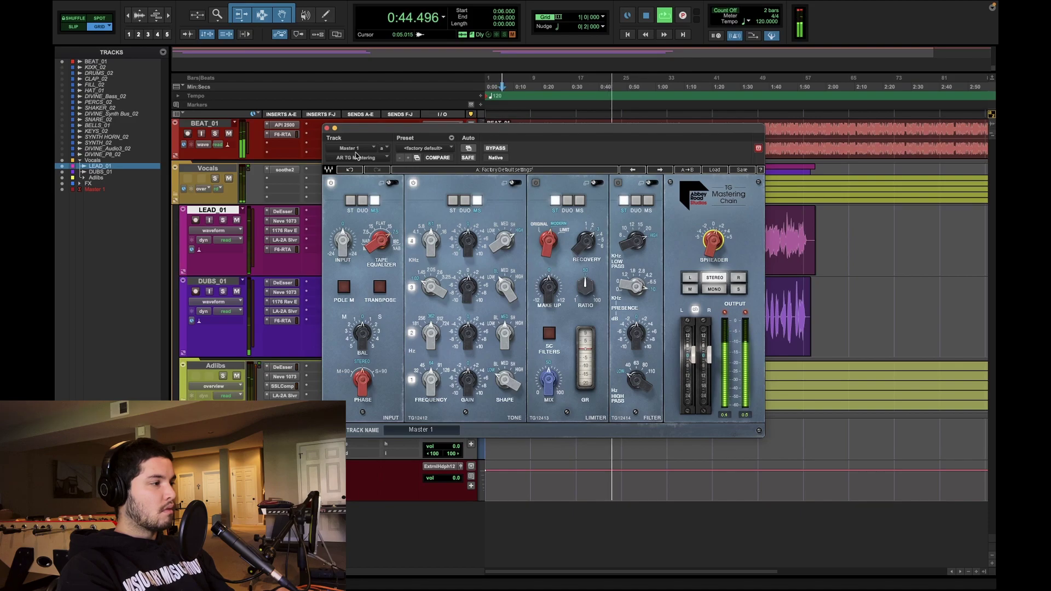
pyautogui.press('space')
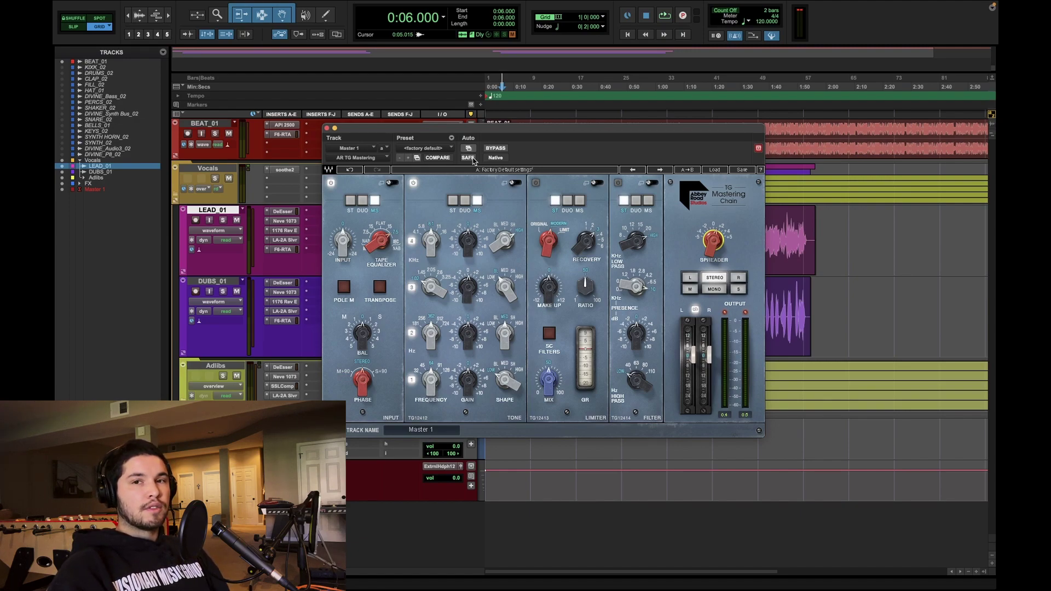
# - Start playback, switch to the Mix window and close Master 1's TG Mastering Chain
pyautogui.press('space')
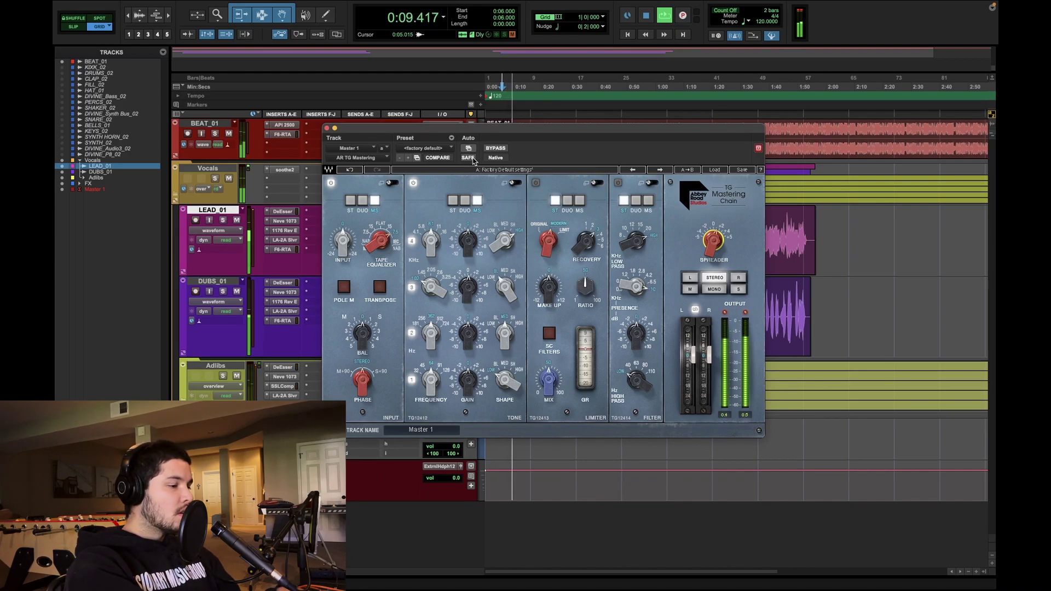
pyautogui.hotkey('ctrl', 'Left')
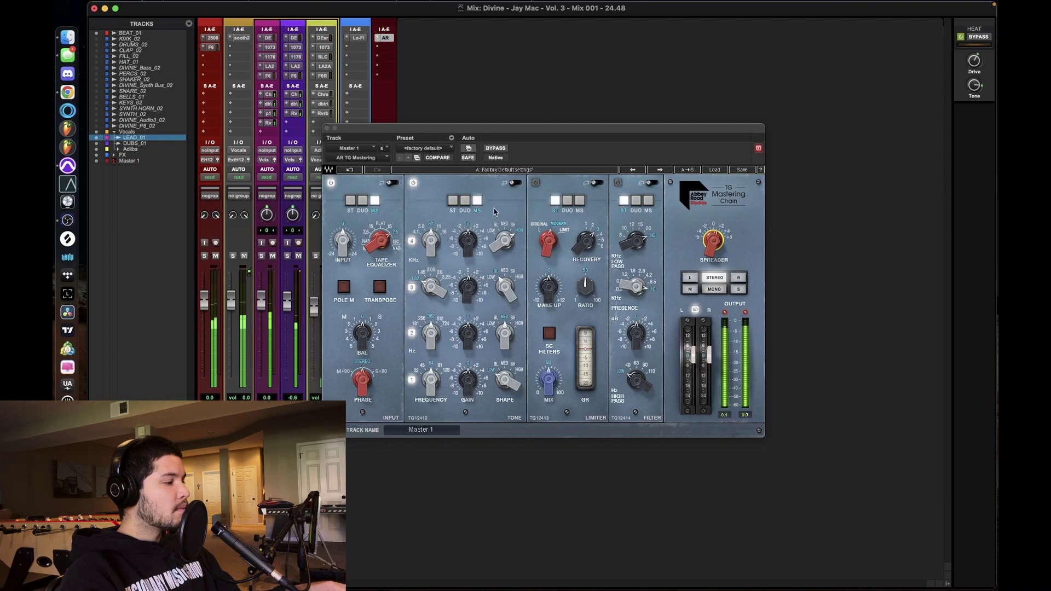
pyautogui.click(326, 128)
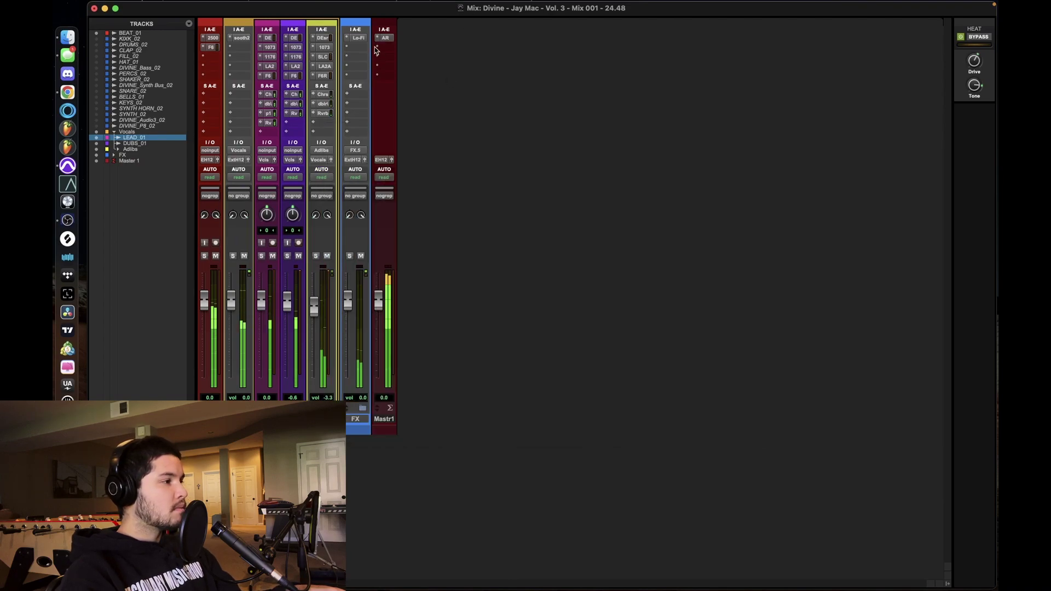
# - Insert The God Particle (stereo) in Master 1's fourth insert slot, audition it with the default preset, and close its window
pyautogui.click(387, 49)
pyautogui.click(385, 58)
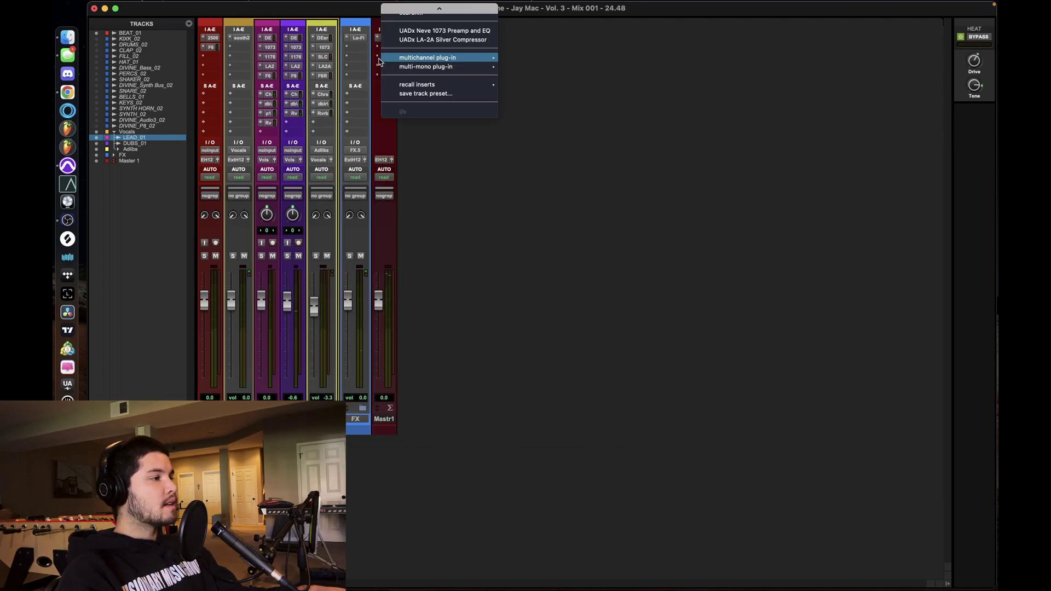
pyautogui.click(391, 68)
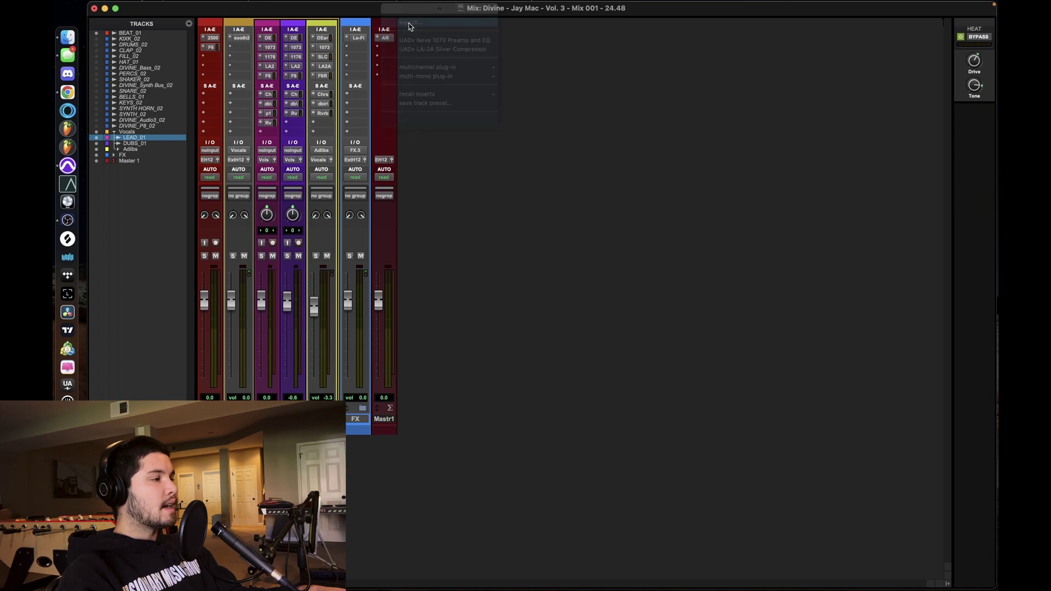
pyautogui.write('the god')
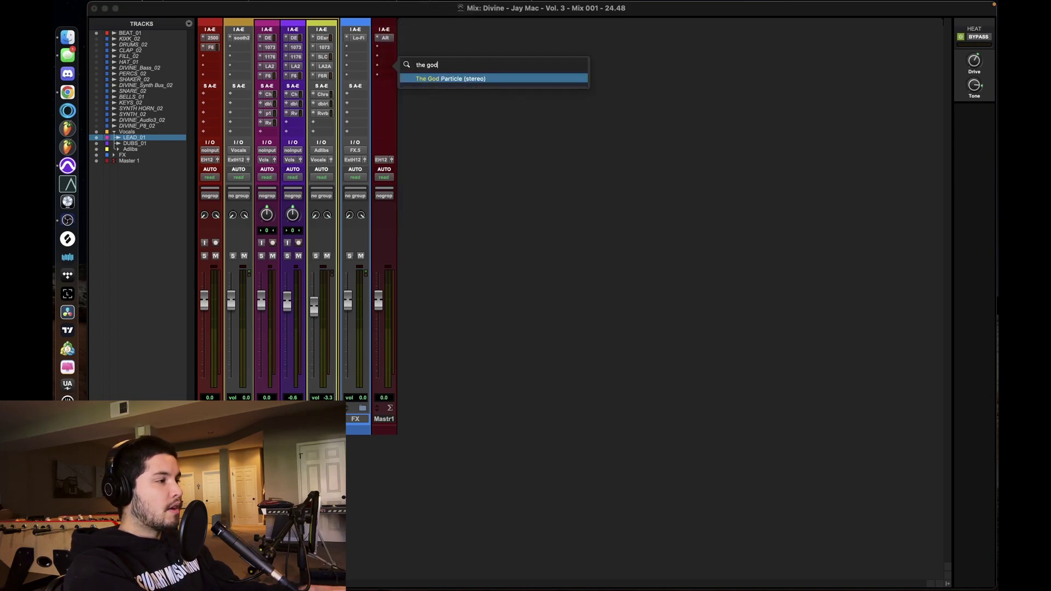
pyautogui.press('Return')
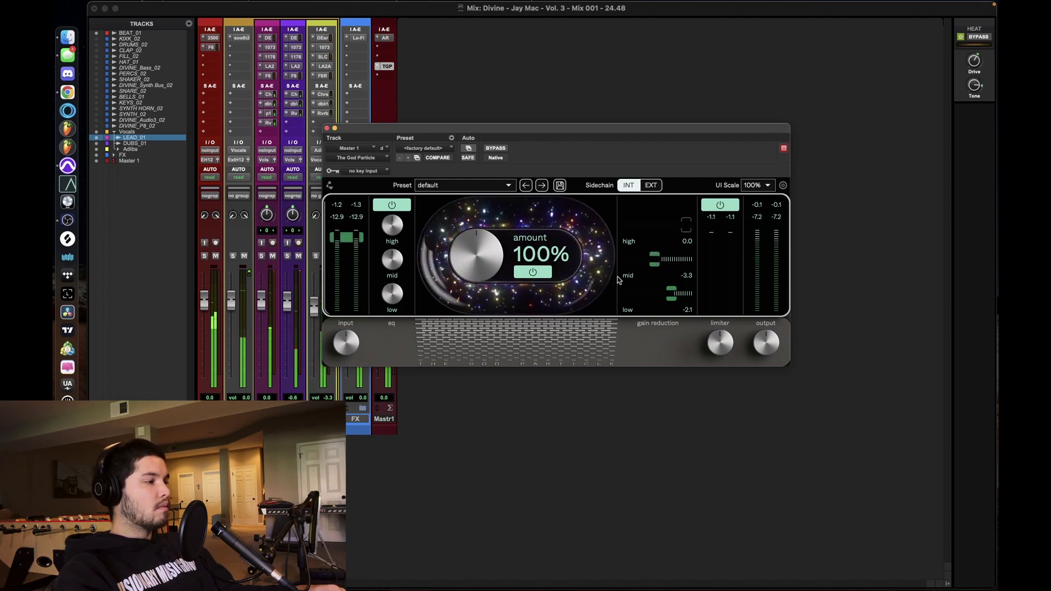
pyautogui.moveTo(346, 347)
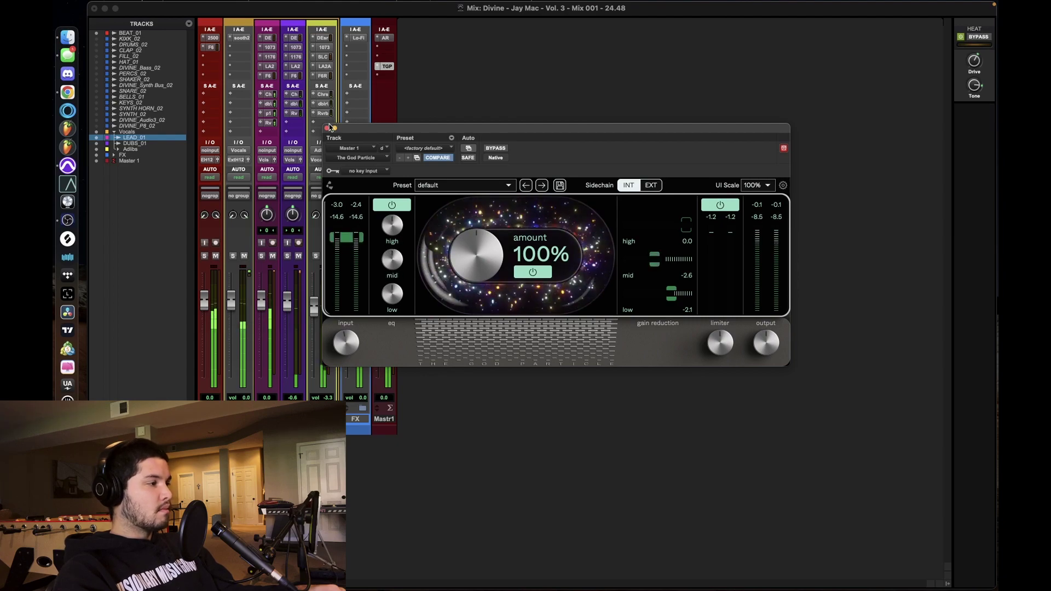
pyautogui.click(783, 185)
pyautogui.click(782, 185)
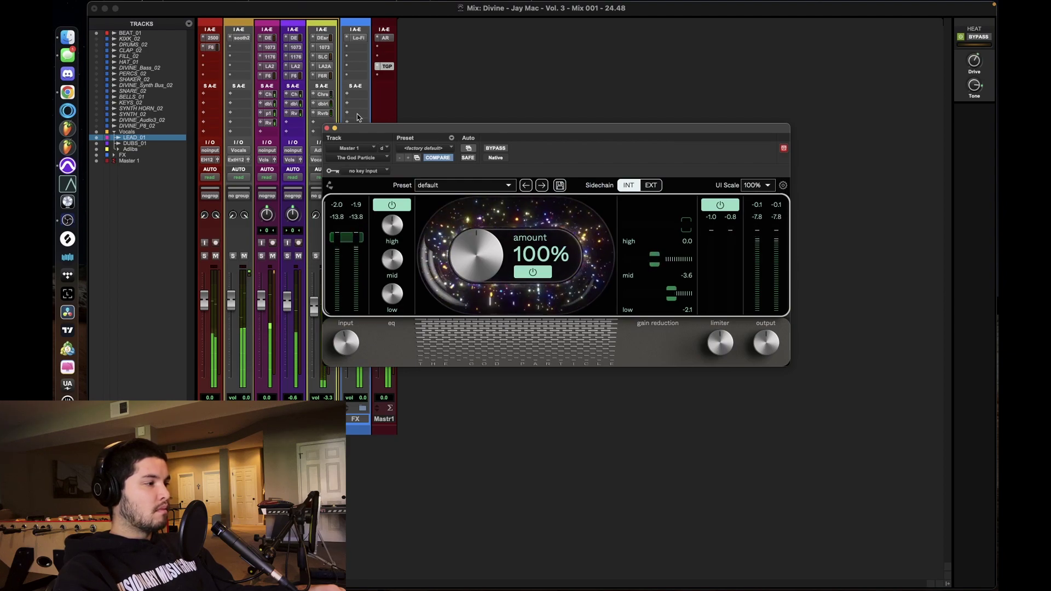
pyautogui.click(327, 130)
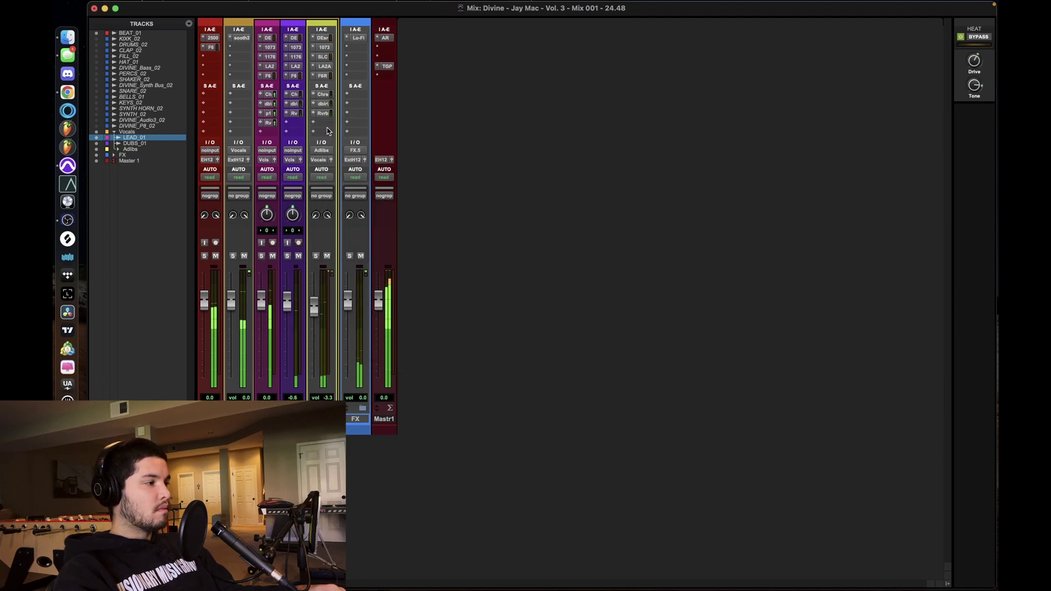
# - Open BEAT_01's F6-RTA over the Edit window and set band 5 to 1441 Hz with -2.7 dB gain
pyautogui.click(211, 47)
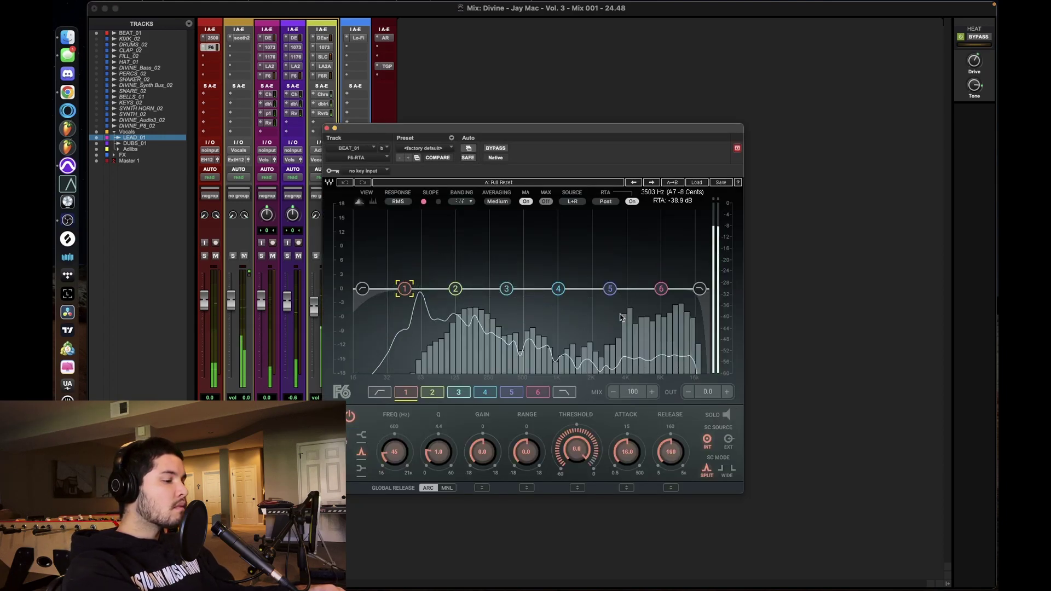
pyautogui.press('super+equal')
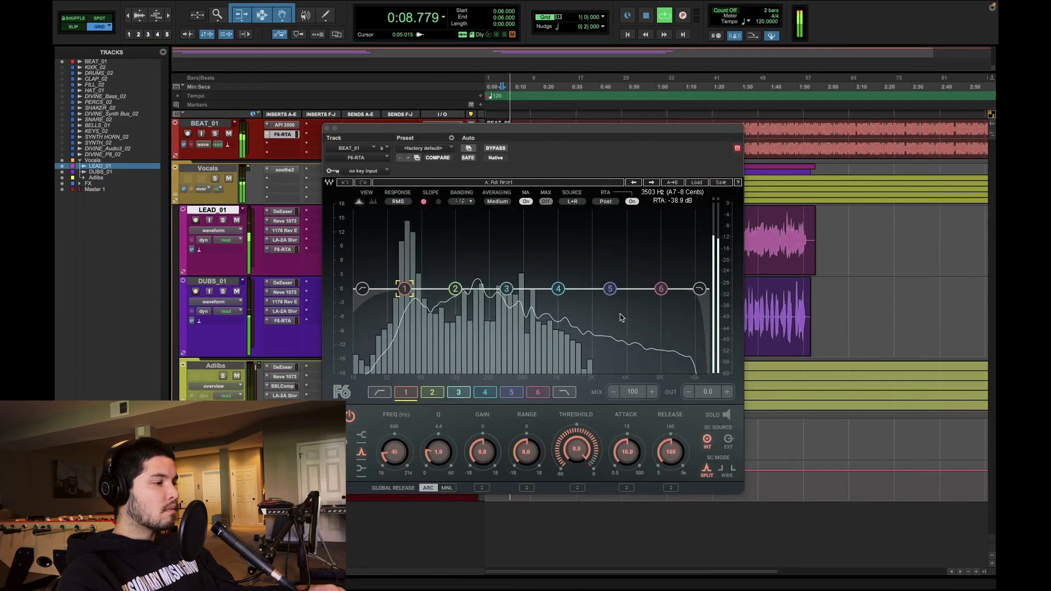
pyautogui.moveTo(611, 290); pyautogui.dragTo(627, 294)
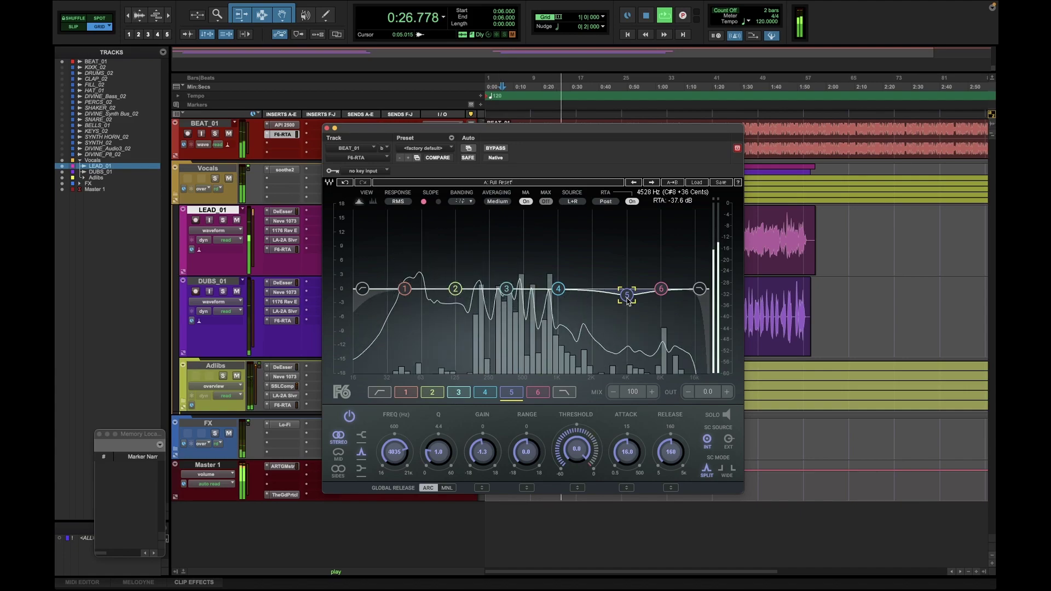
pyautogui.moveTo(628, 301); pyautogui.dragTo(576, 301)
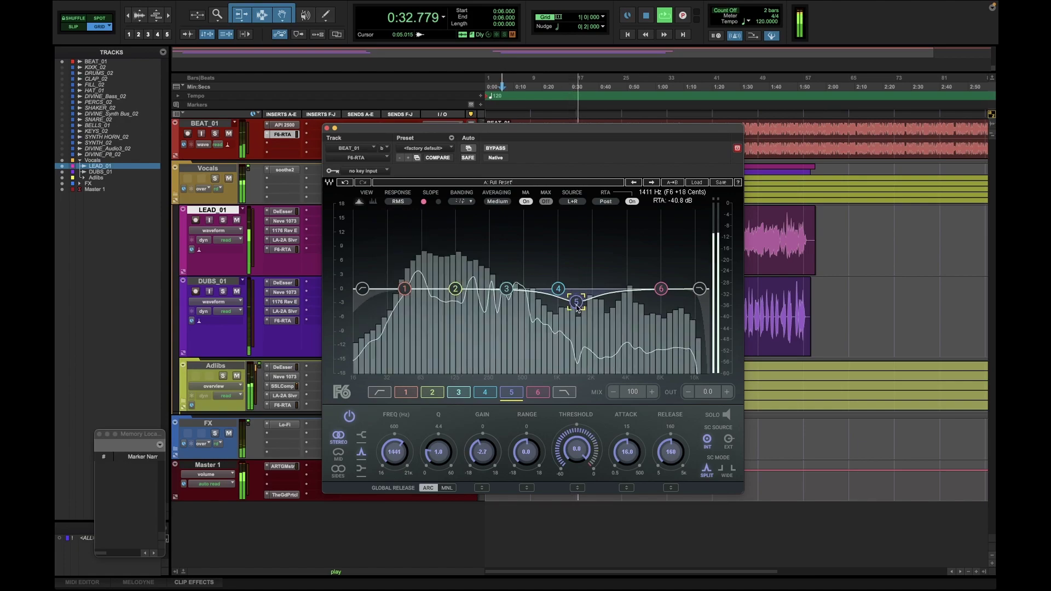
# - Replay the passage, lower band 5's threshold to -5.7 on the beat's F6-RTA, and stop playback
pyautogui.press('space')
pyautogui.press('space')
pyautogui.moveTo(580, 445)
pyautogui.mouseDown()
pyautogui.moveTo(579, 470)
pyautogui.moveTo(580, 457)
pyautogui.mouseUp()
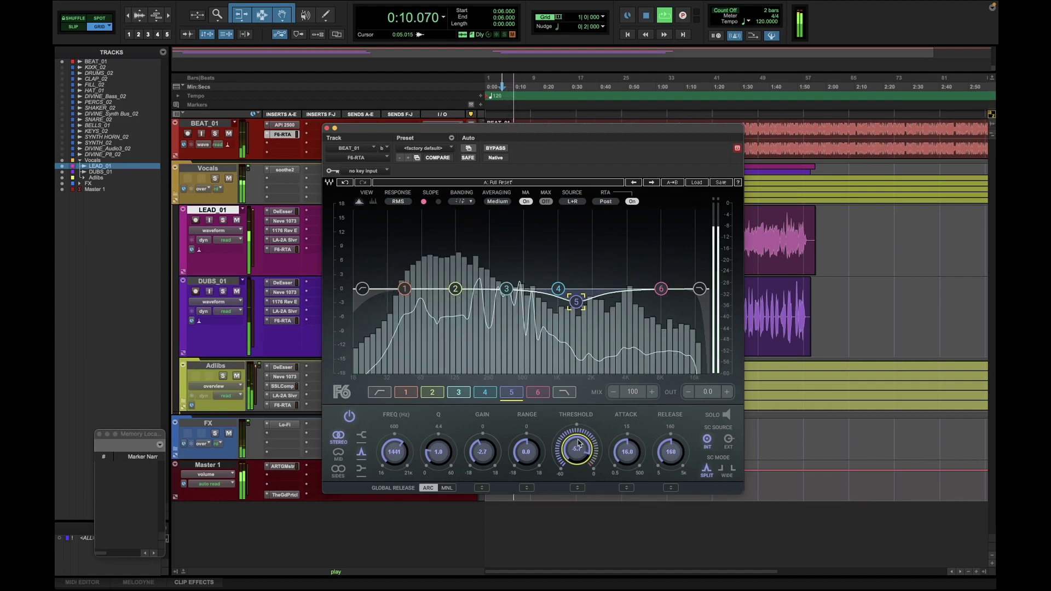
pyautogui.press('space')
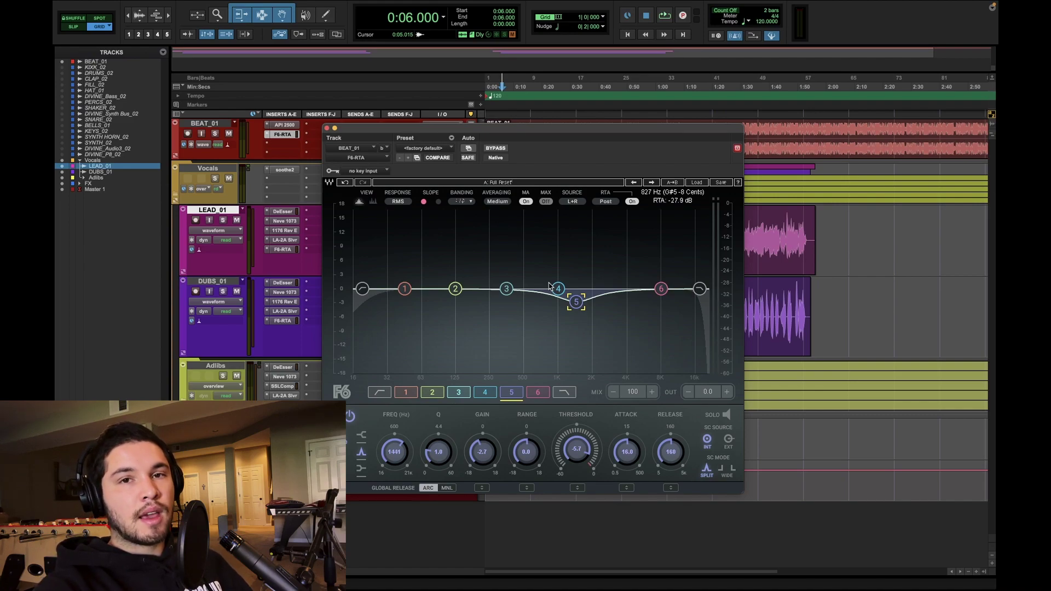
# - During playback, reopen BEAT_01's F6-RTA and set band 1 to 51 Hz, -1.3 dB gain and a -10.1 threshold
pyautogui.press('space')
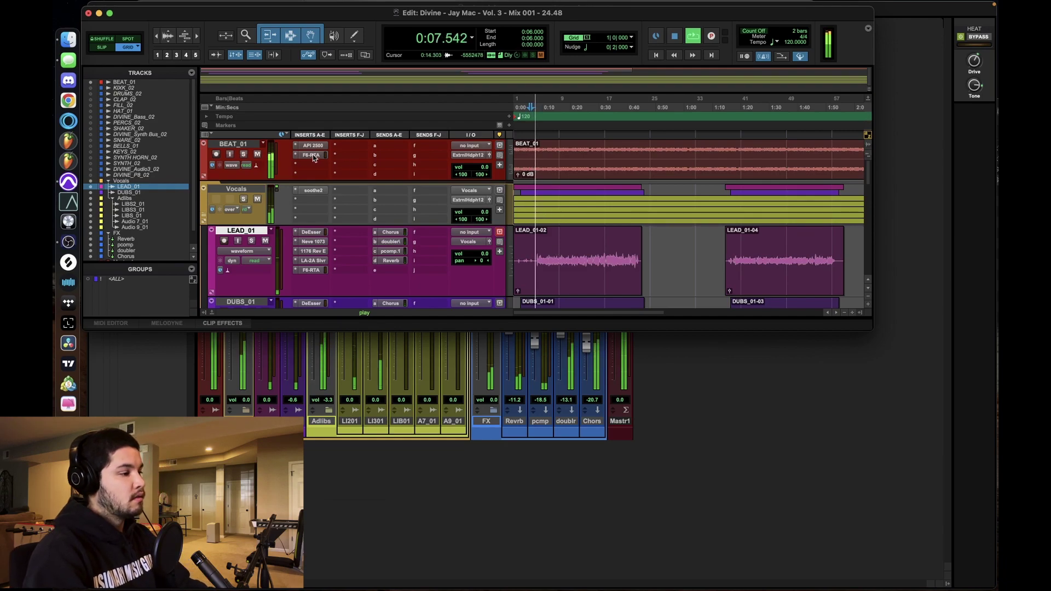
pyautogui.click(312, 155)
pyautogui.moveTo(410, 290); pyautogui.dragTo(409, 295)
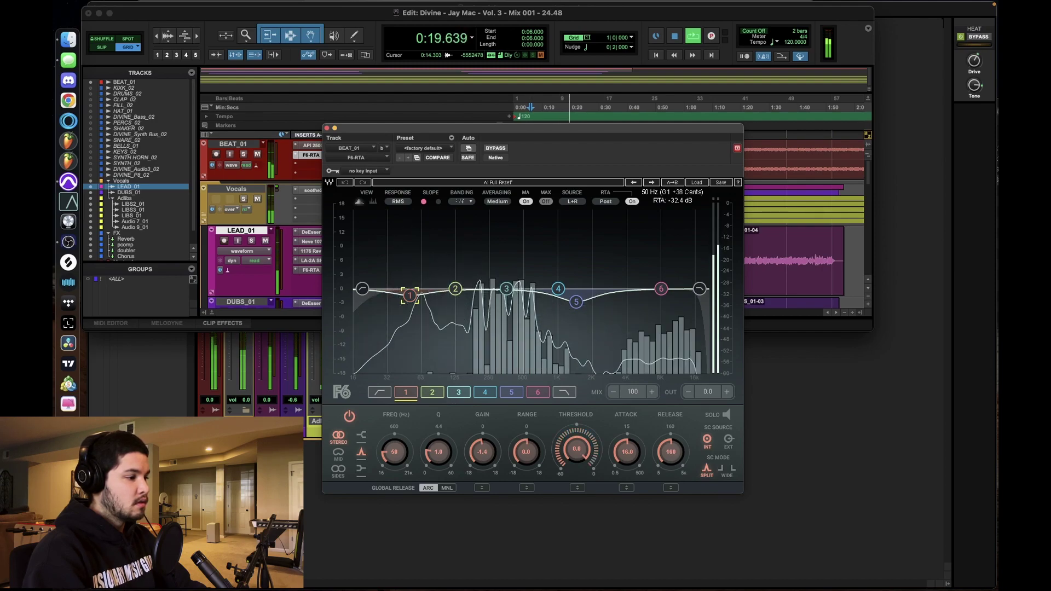
pyautogui.moveTo(410, 295); pyautogui.dragTo(410, 295)
pyautogui.moveTo(569, 451); pyautogui.dragTo(569, 468)
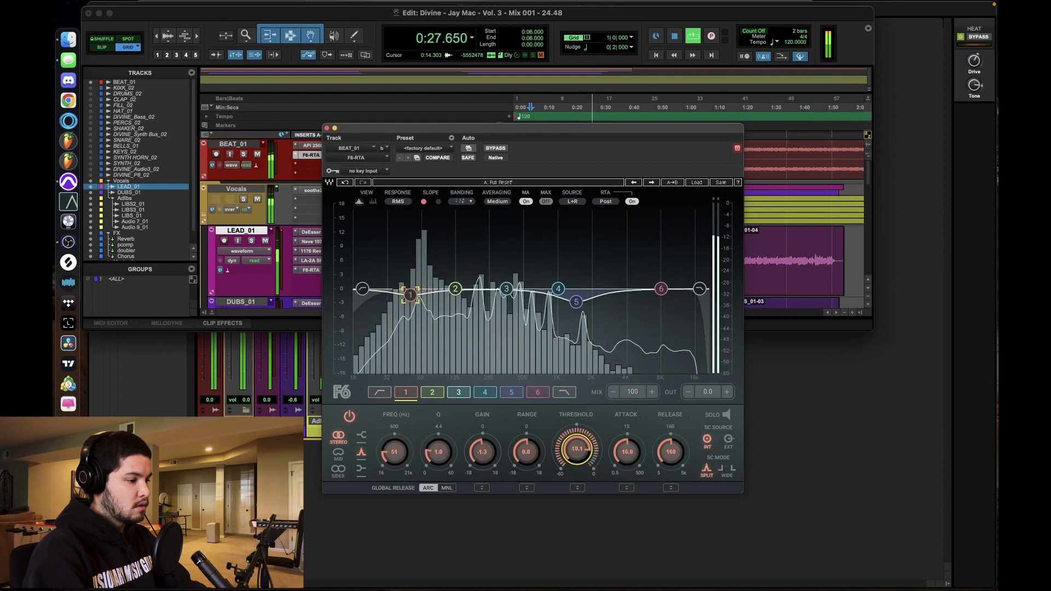
# - Refine band 5 of the beat's F6-RTA to 1361 Hz, -3.1 dB gain and a -16.3 threshold
pyautogui.click(576, 302)
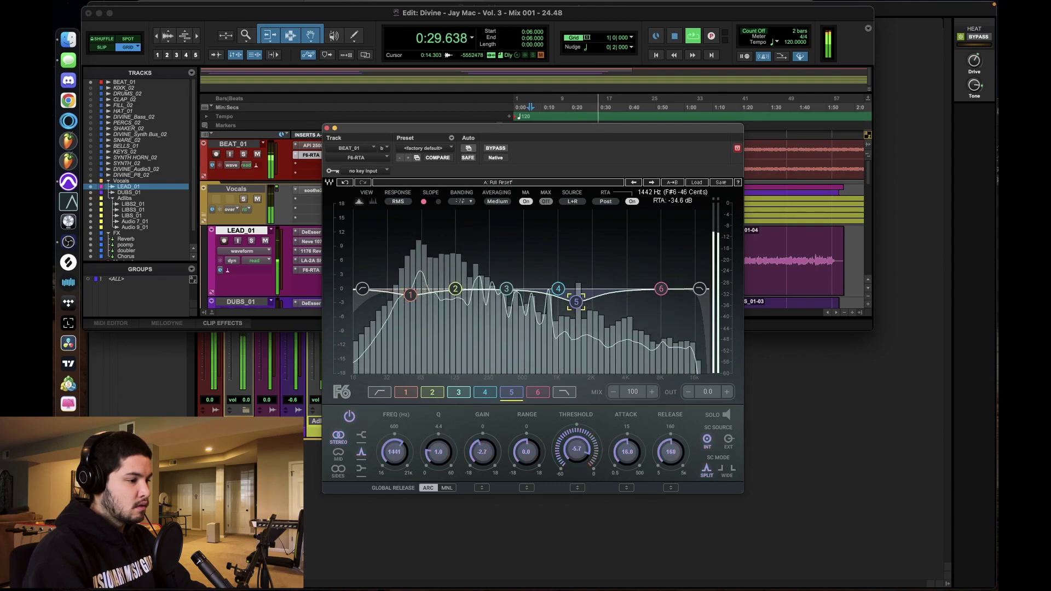
pyautogui.moveTo(576, 302); pyautogui.dragTo(574, 304)
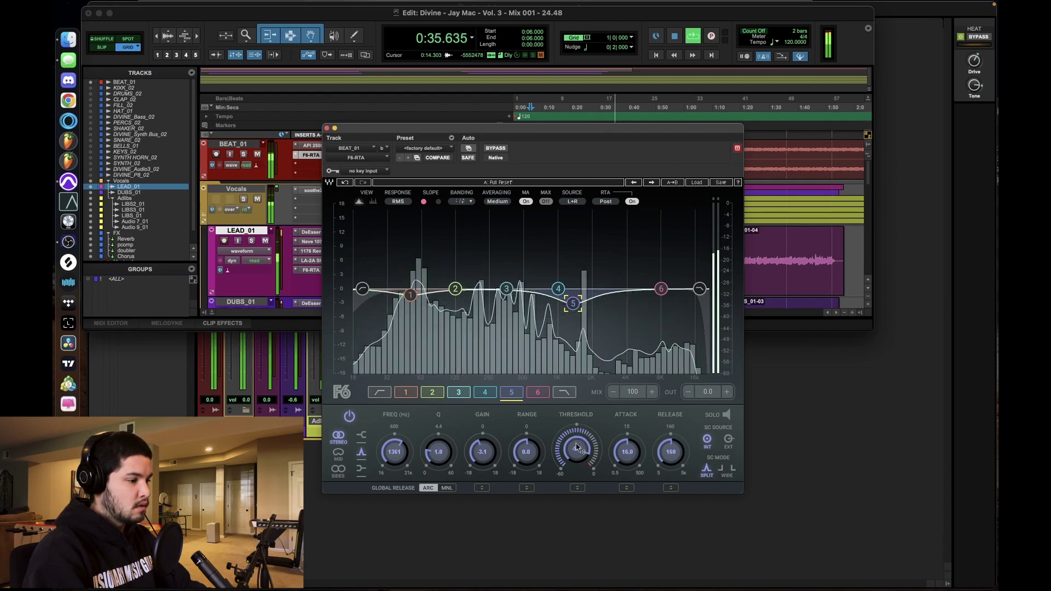
pyautogui.moveTo(577, 447); pyautogui.dragTo(577, 453)
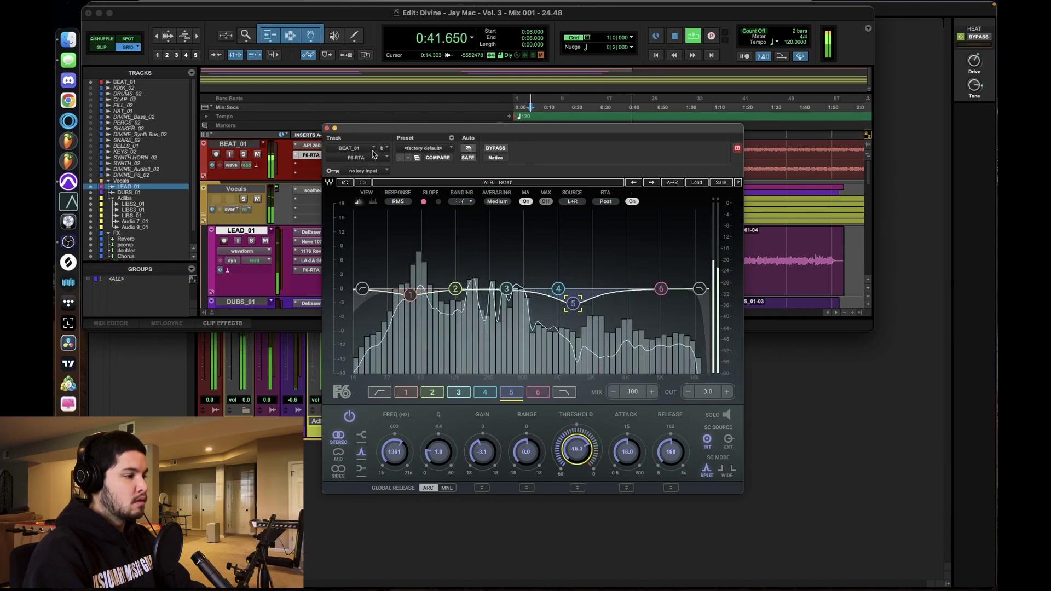
# - Enable the beat EQ's high-pass filter at 25 Hz with a 24 dB/oct slope, stop playback and close the F6-RTA
pyautogui.click(361, 288)
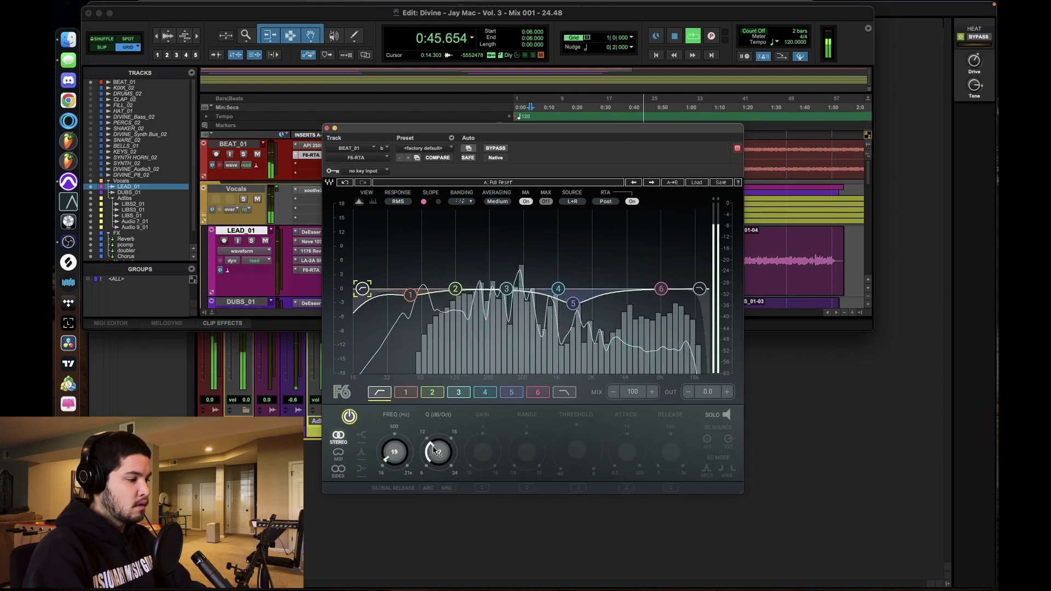
pyautogui.moveTo(362, 288); pyautogui.dragTo(370, 288)
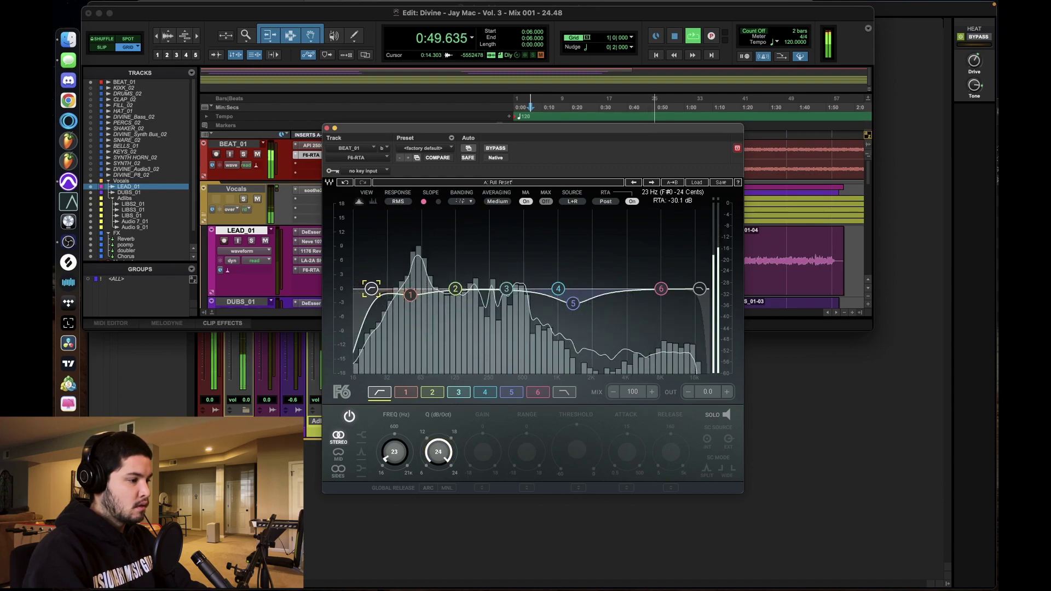
pyautogui.moveTo(374, 288); pyautogui.dragTo(375, 288)
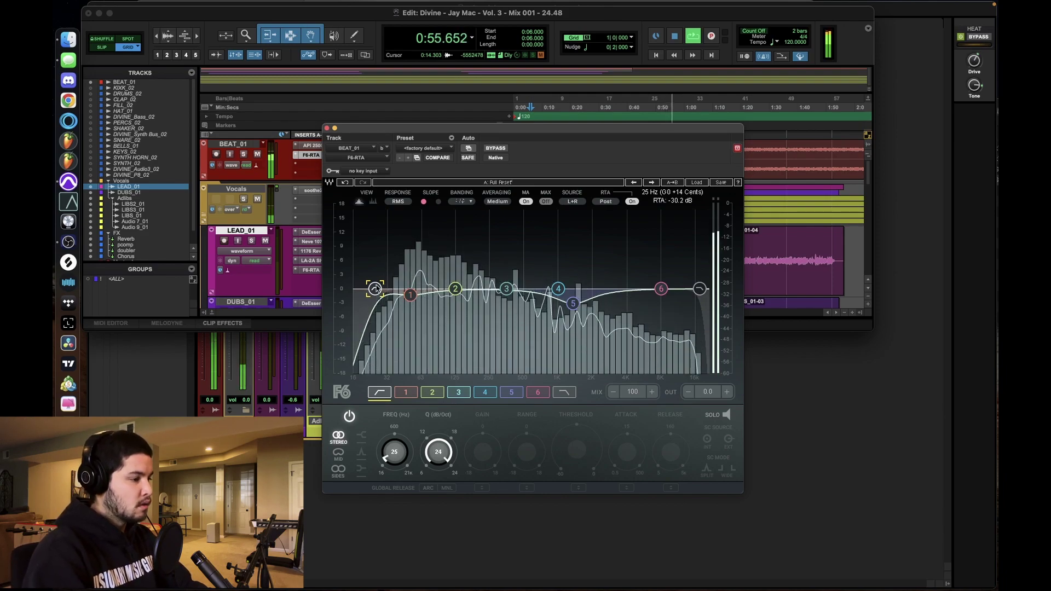
pyautogui.click(410, 295)
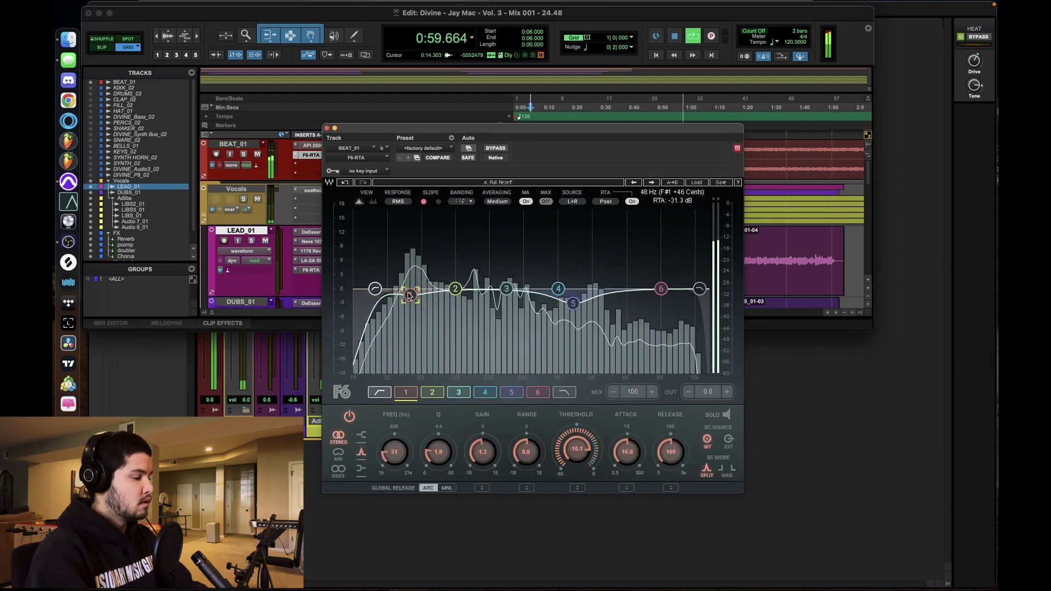
pyautogui.press('space')
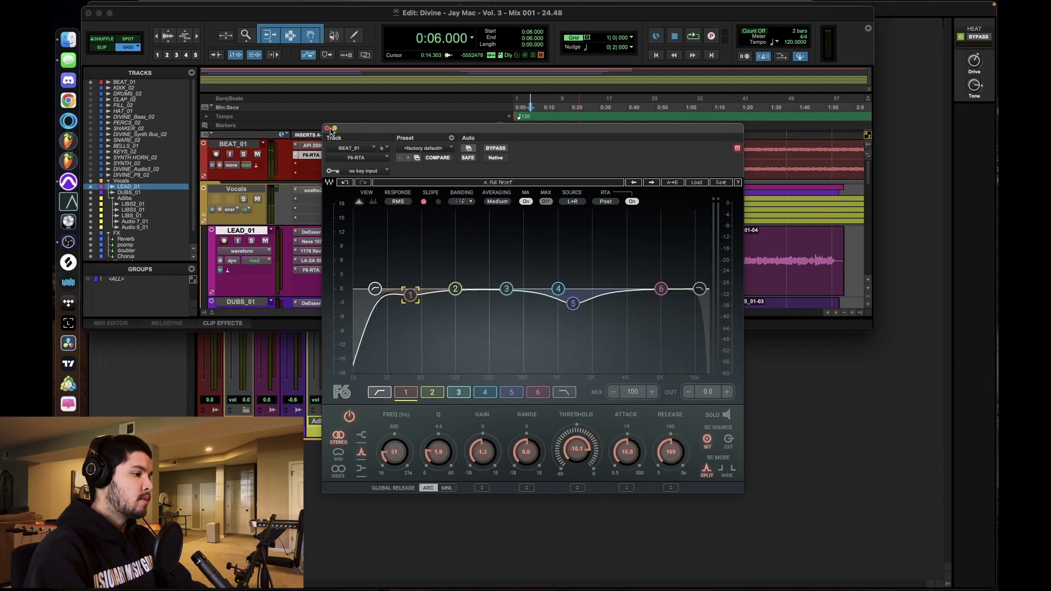
pyautogui.click(327, 129)
# - Enlarge the Edit window, play the song from the start and reduce the height of all tracks
pyautogui.moveTo(873, 330); pyautogui.dragTo(897, 512)
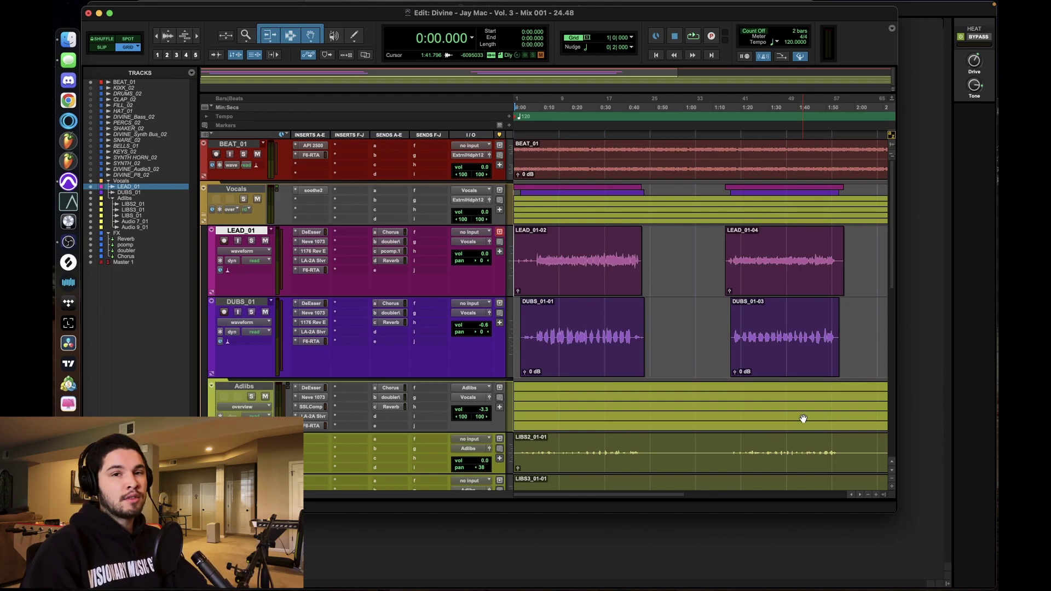
pyautogui.press('space')
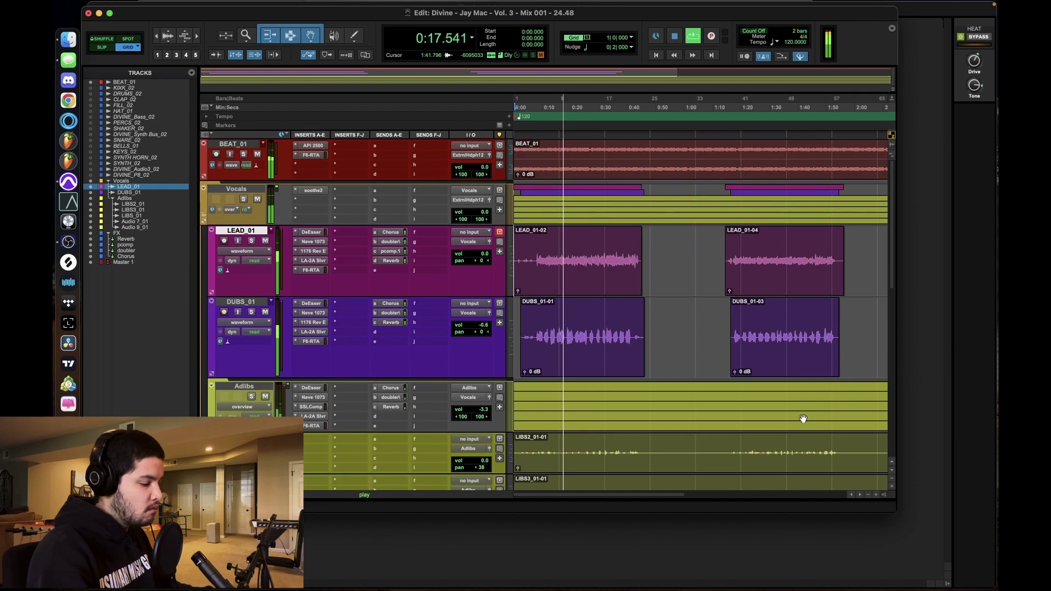
pyautogui.hotkey('ctrl', 'alt', 'Down')
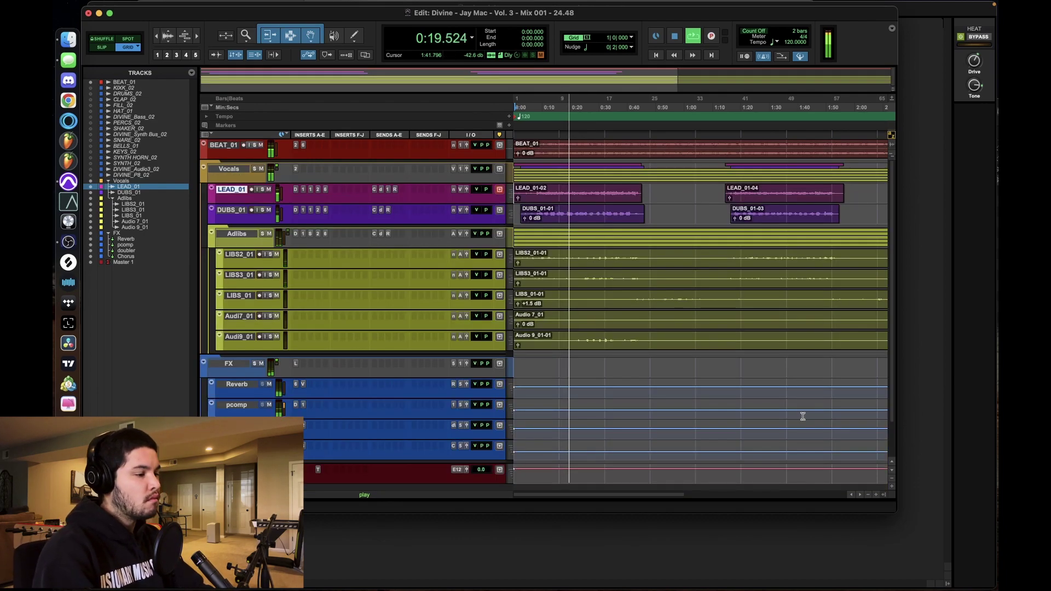
# - Collapse the Adlibs folder track, make the Edit window full screen and stop playback
pyautogui.click(232, 235)
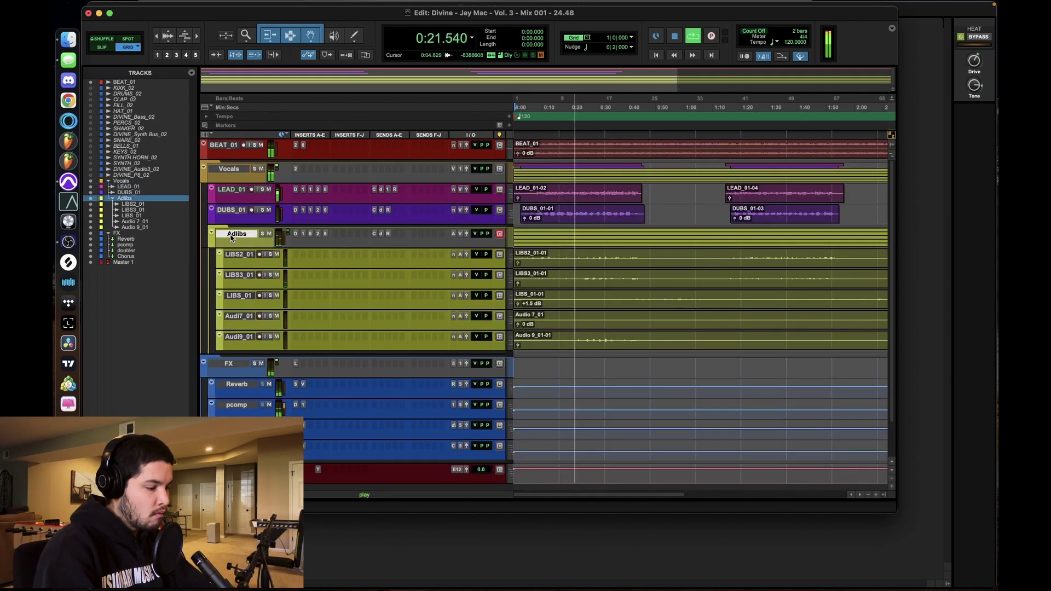
pyautogui.click(212, 232)
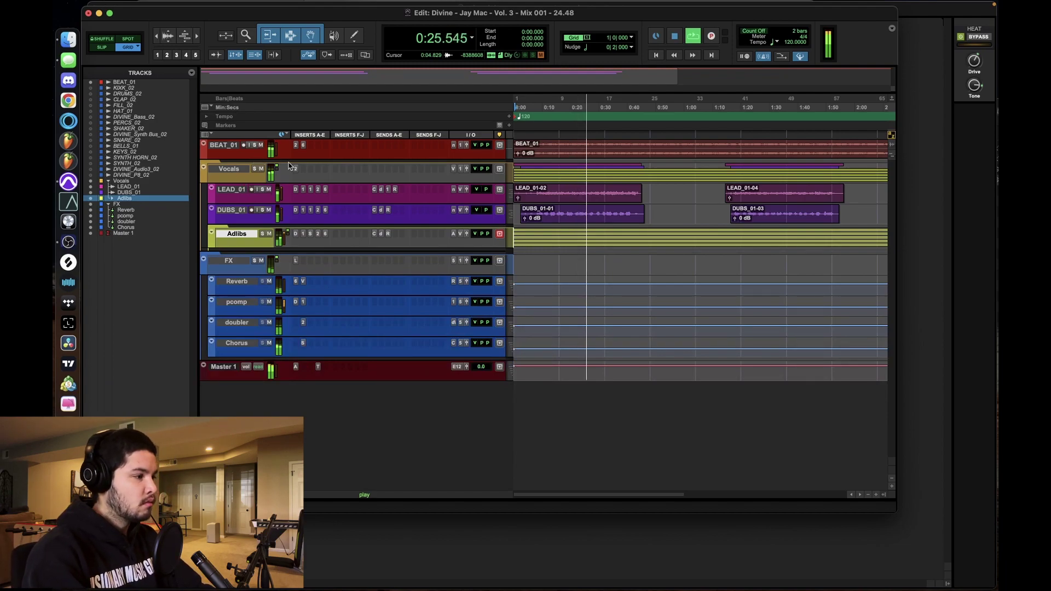
pyautogui.click(109, 12)
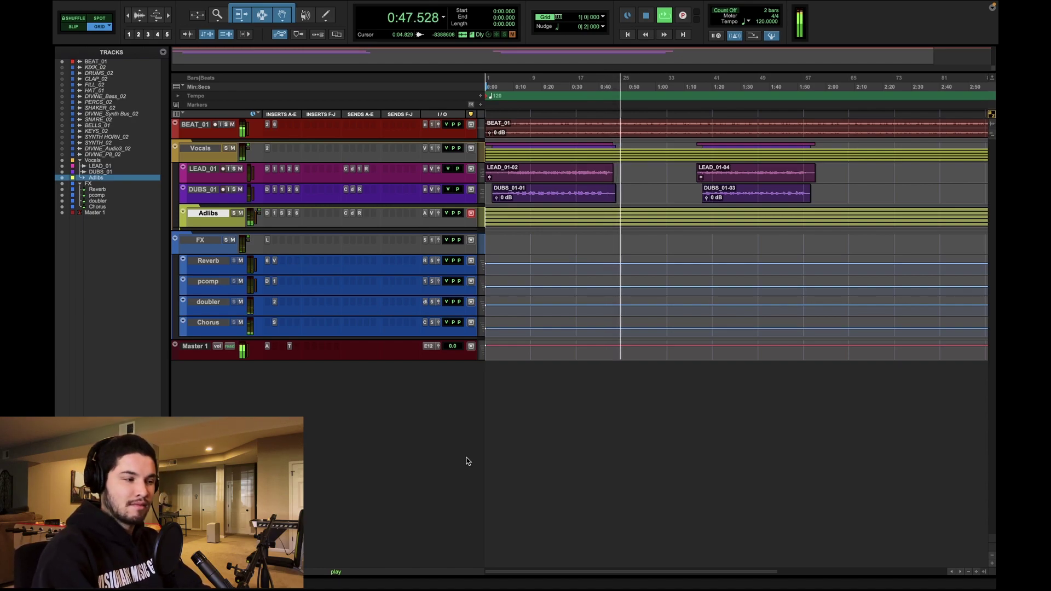
pyautogui.press('space')
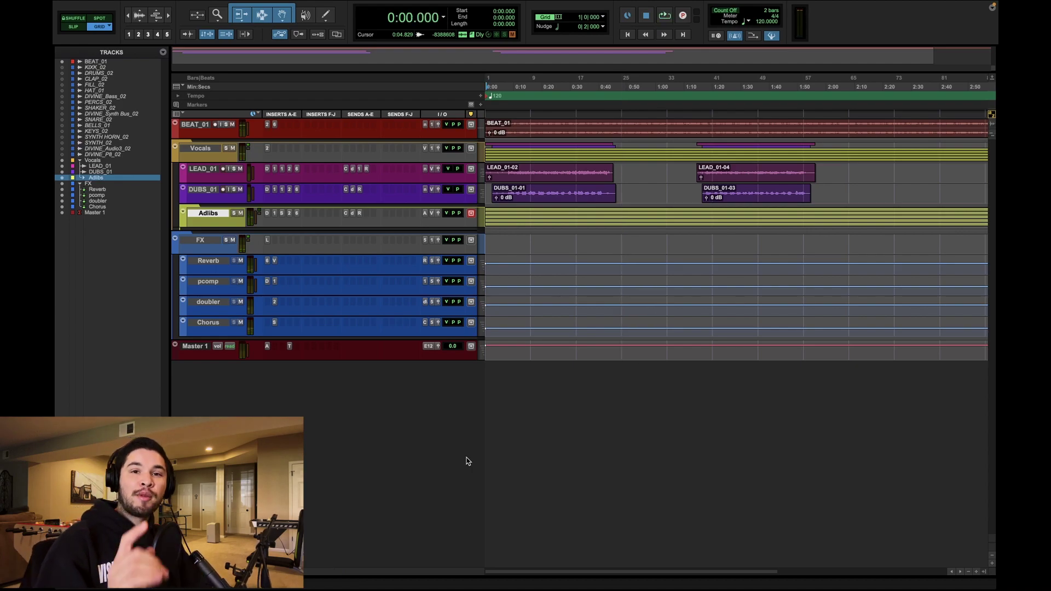